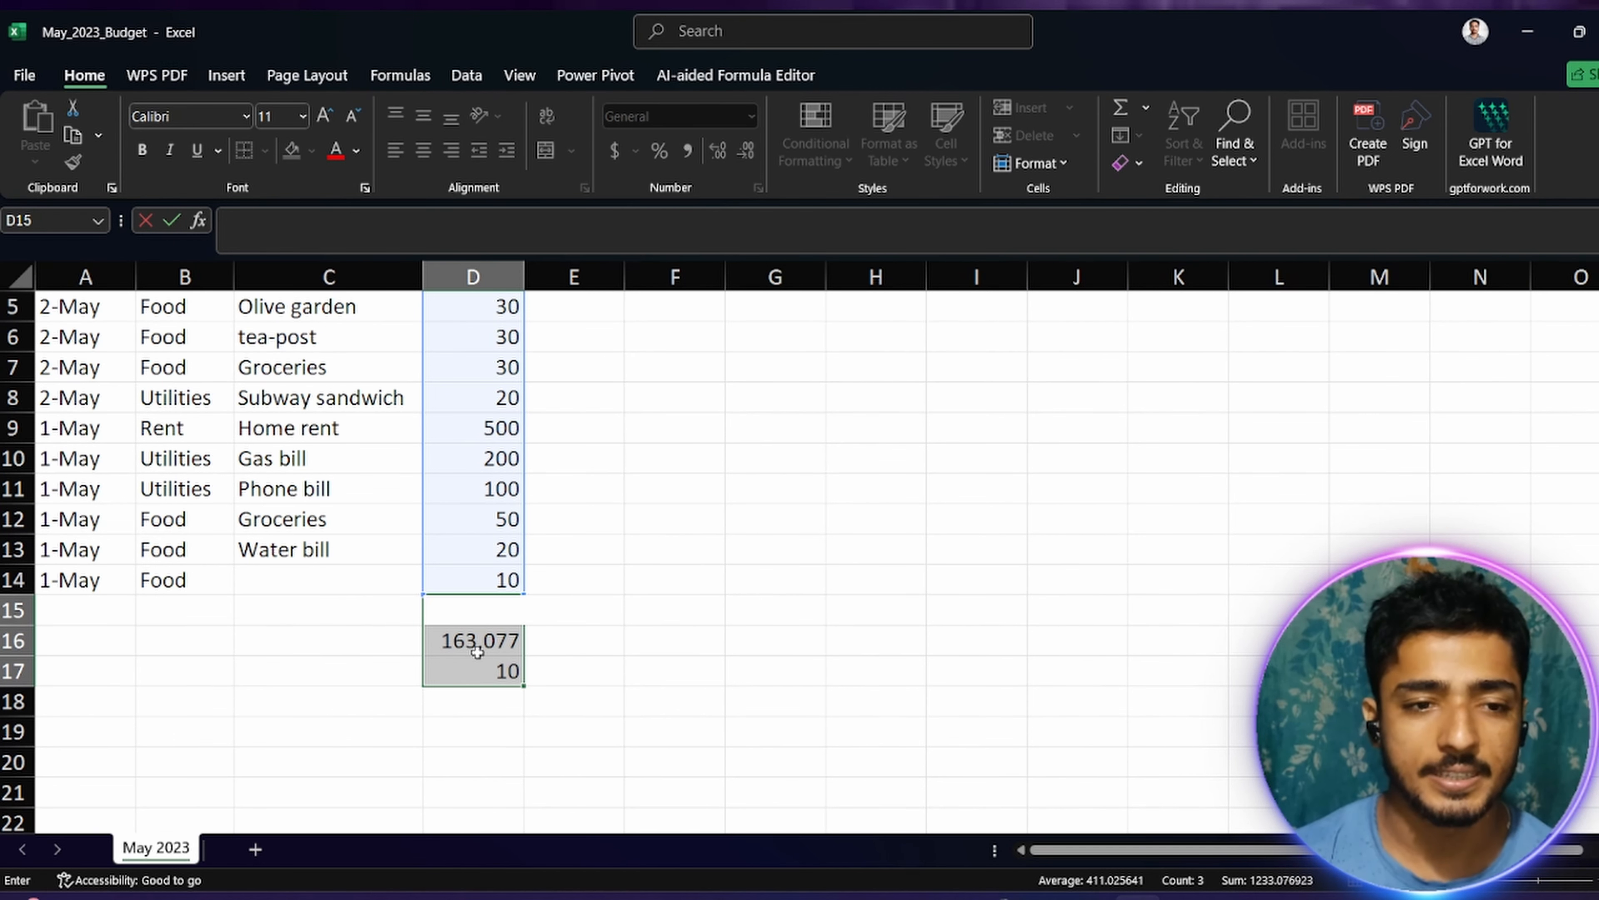
# Step: Clear the leftover formula results below the Amount column in cells D15 to D17
pyautogui.click(668, 672)
pyautogui.click(485, 641)
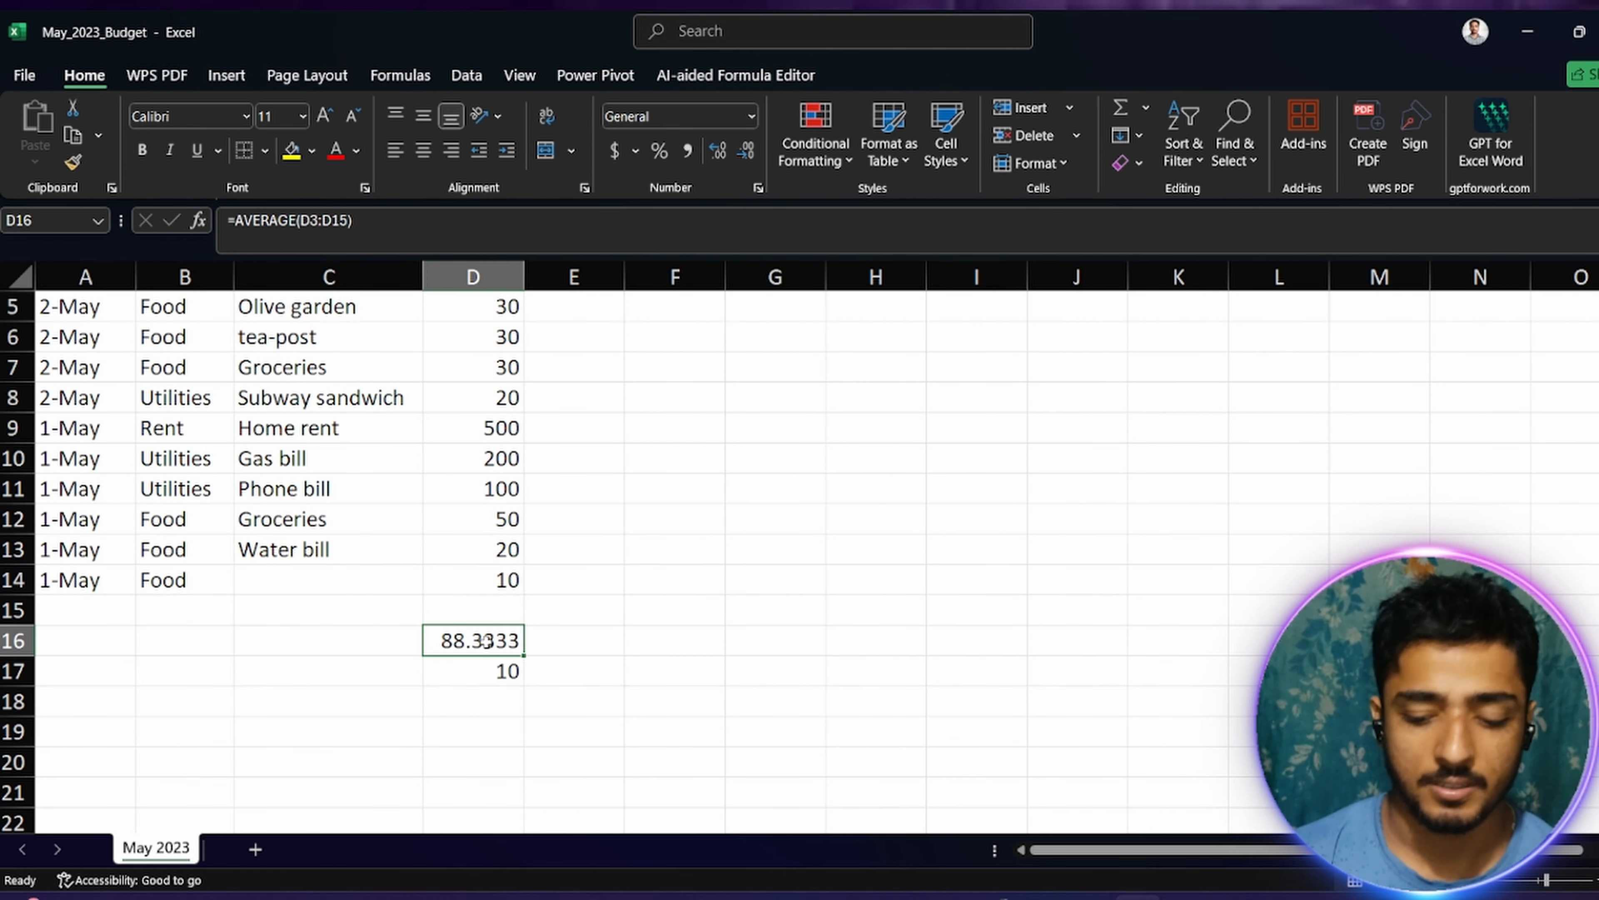
pyautogui.press('BackSpace')
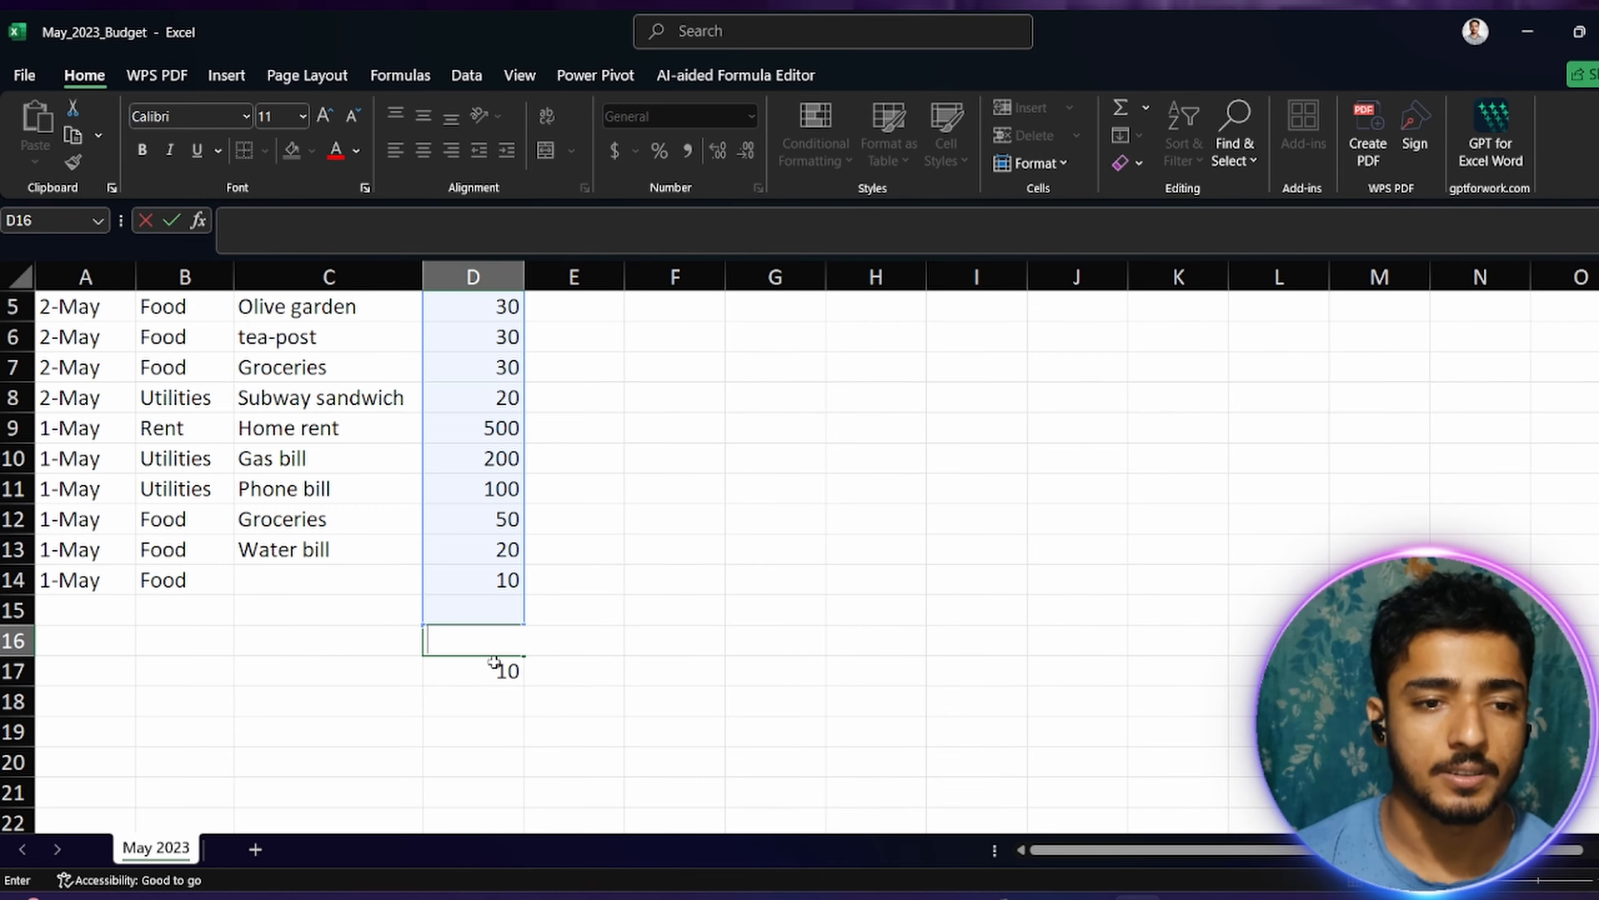
pyautogui.click(493, 663)
pyautogui.press('BackSpace')
pyautogui.click(649, 644)
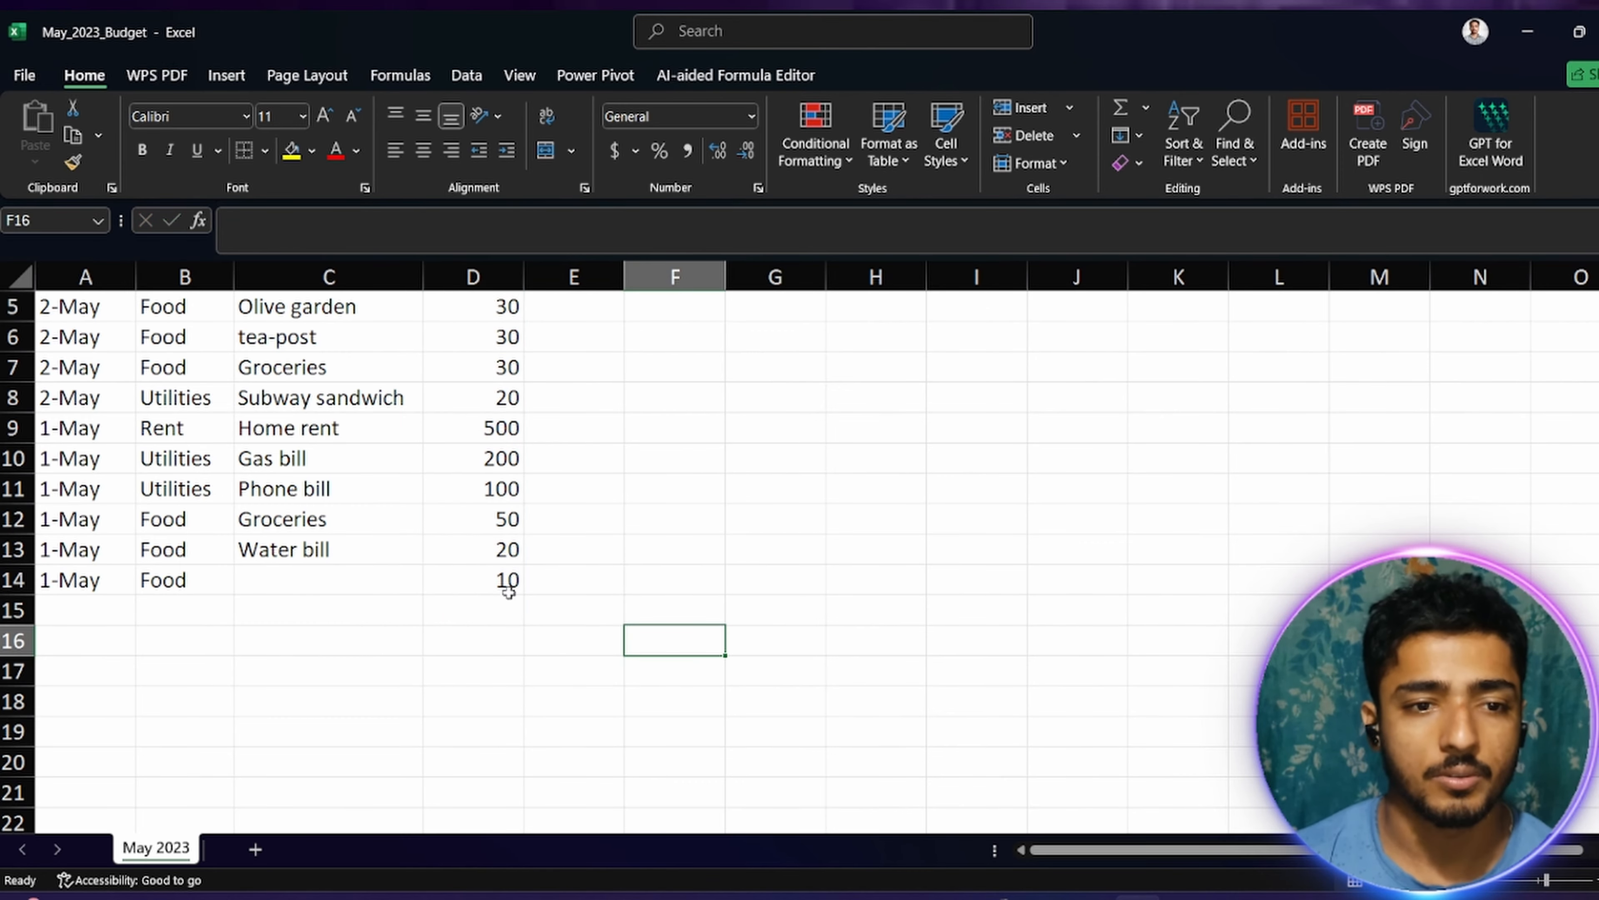
pyautogui.click(436, 587)
pyautogui.click(506, 601)
pyautogui.press('Down')
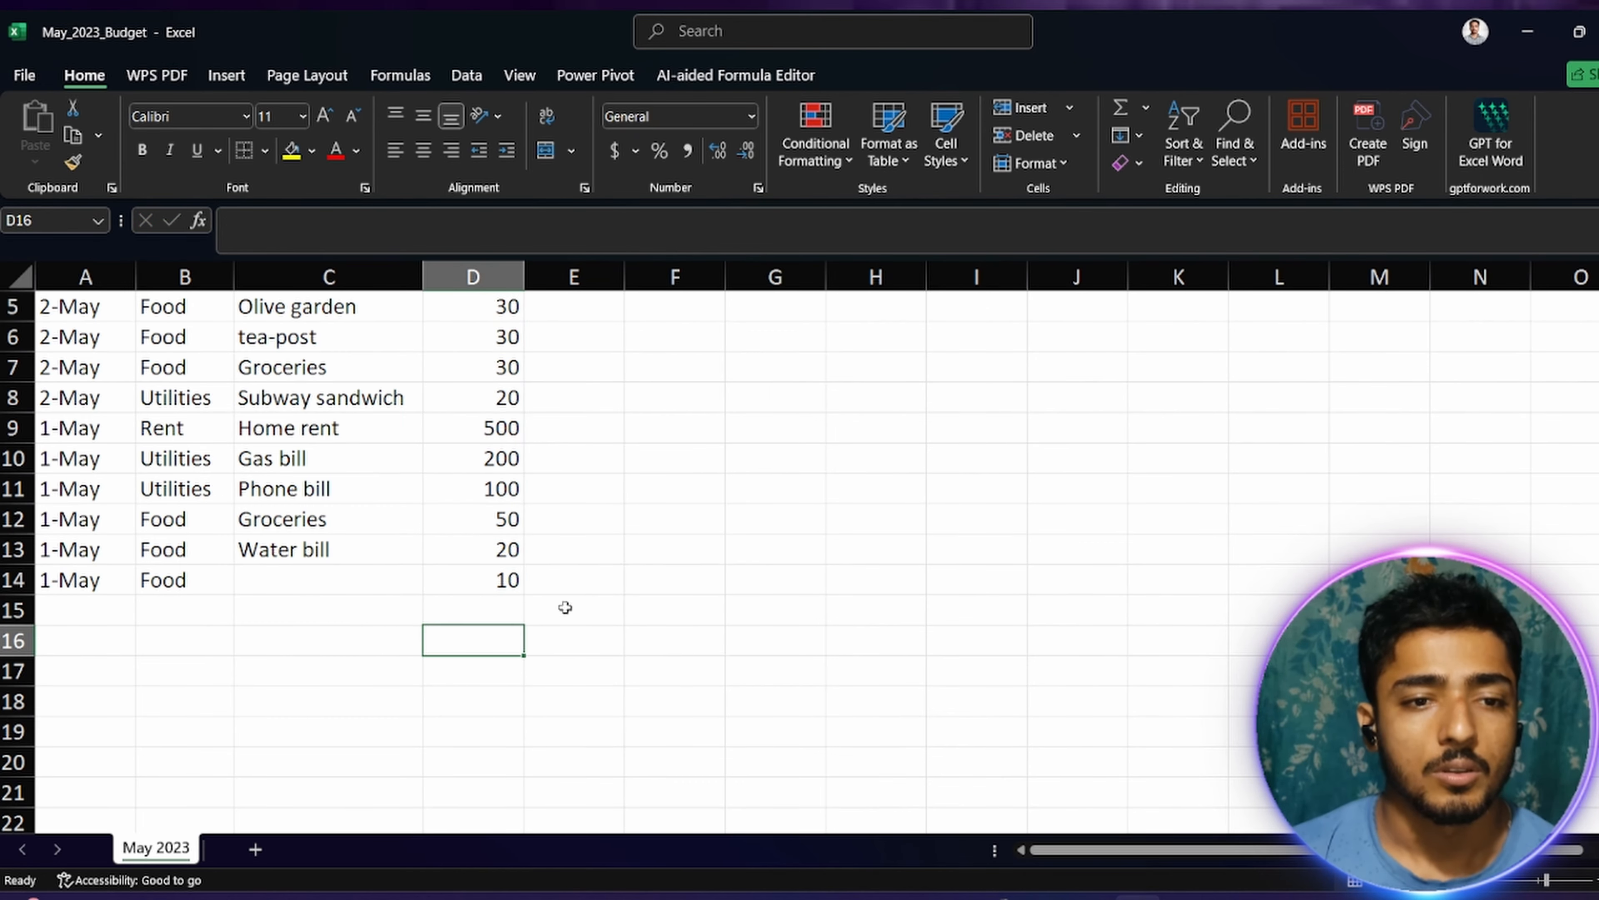
# Step: Start a formula in D15, trying the bare range D3:D13 and removing that reference again
pyautogui.scroll(1, 608, 560)
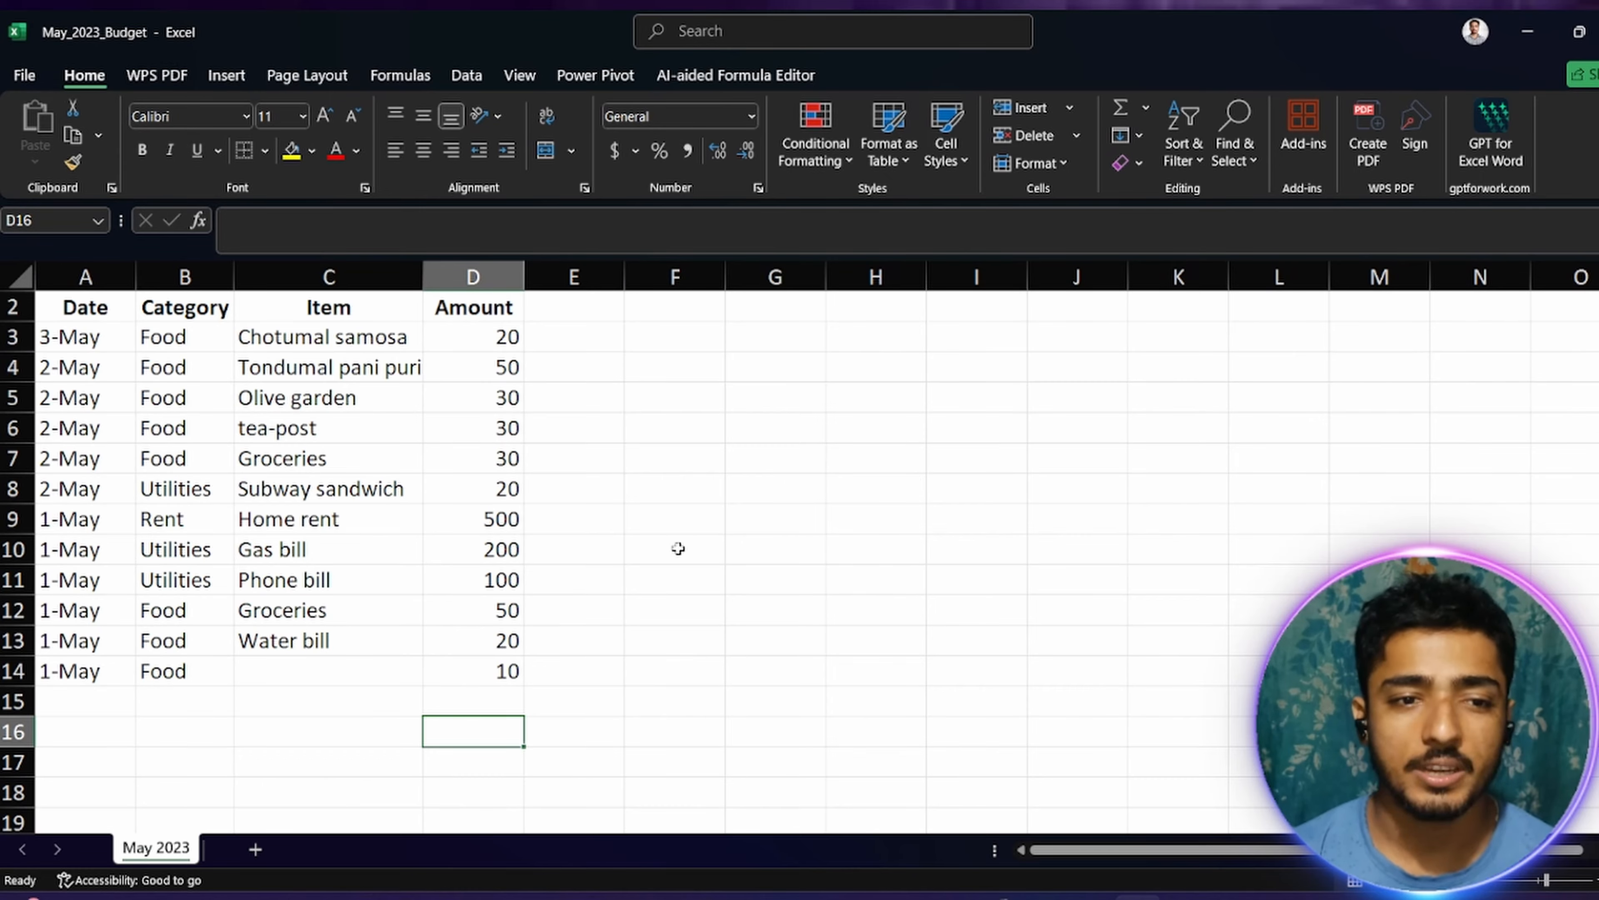
pyautogui.click(465, 706)
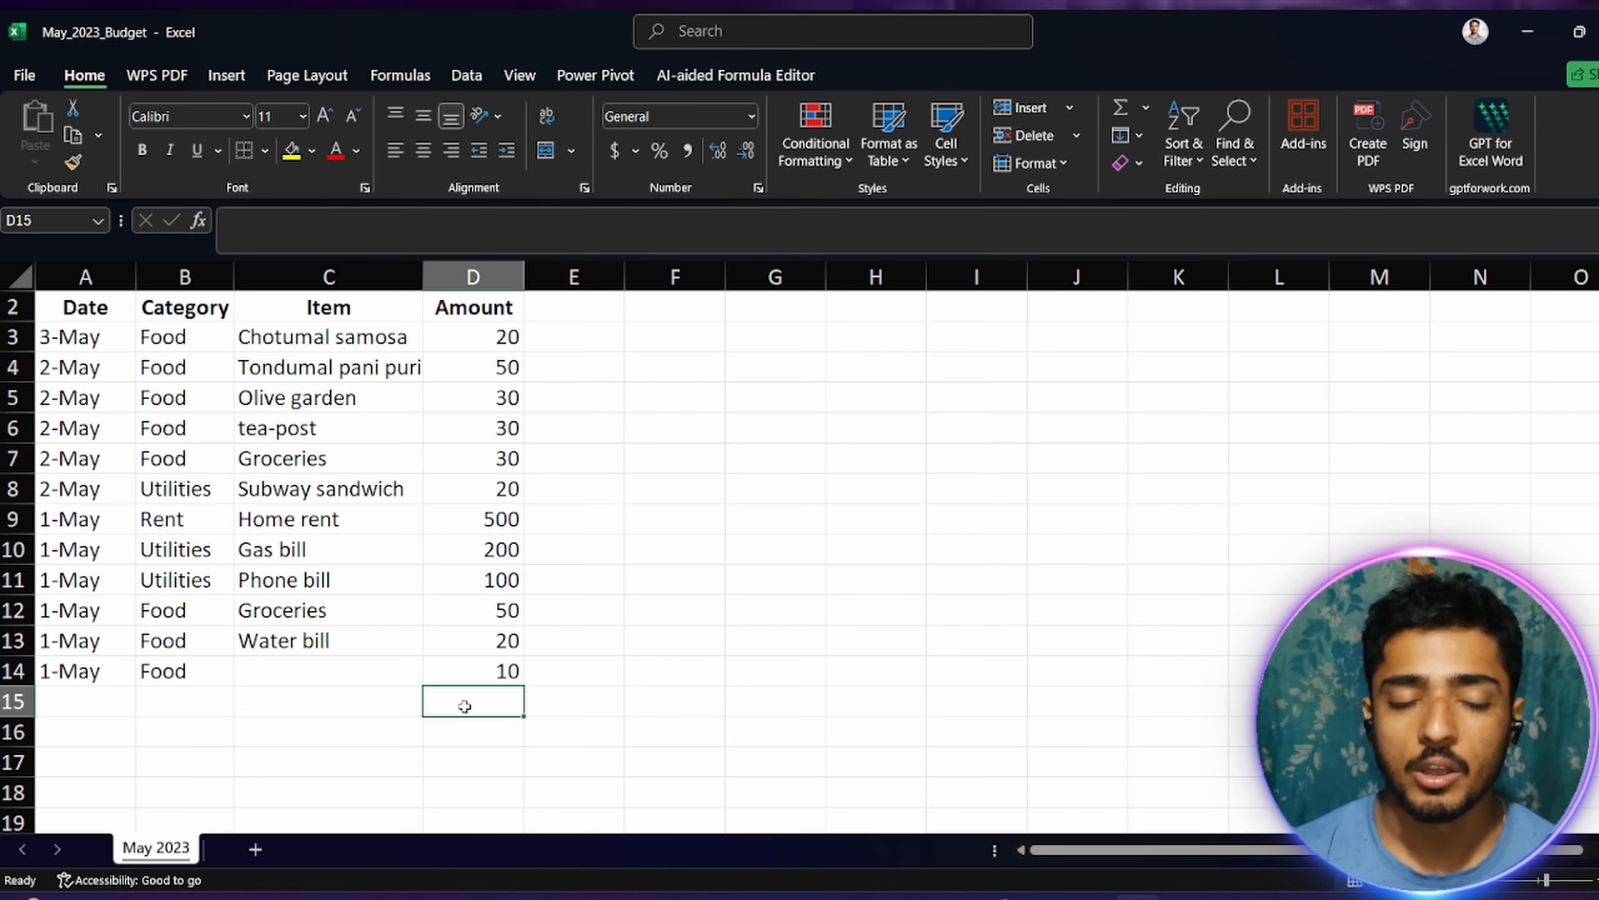
pyautogui.write('=')
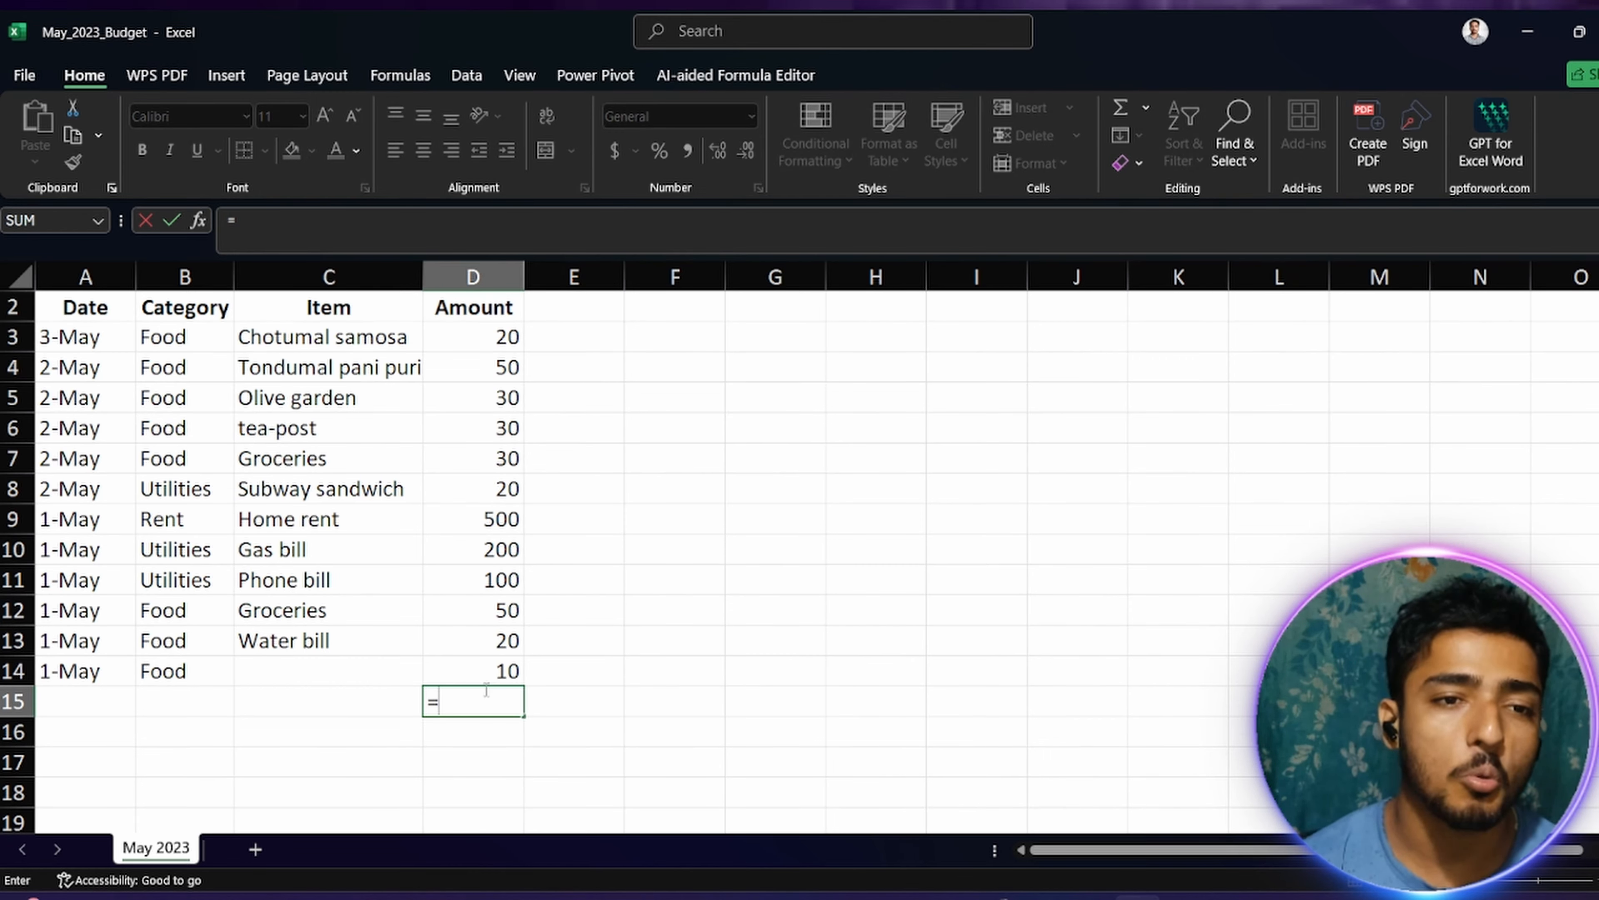
pyautogui.moveTo(482, 333); pyautogui.dragTo(474, 650)
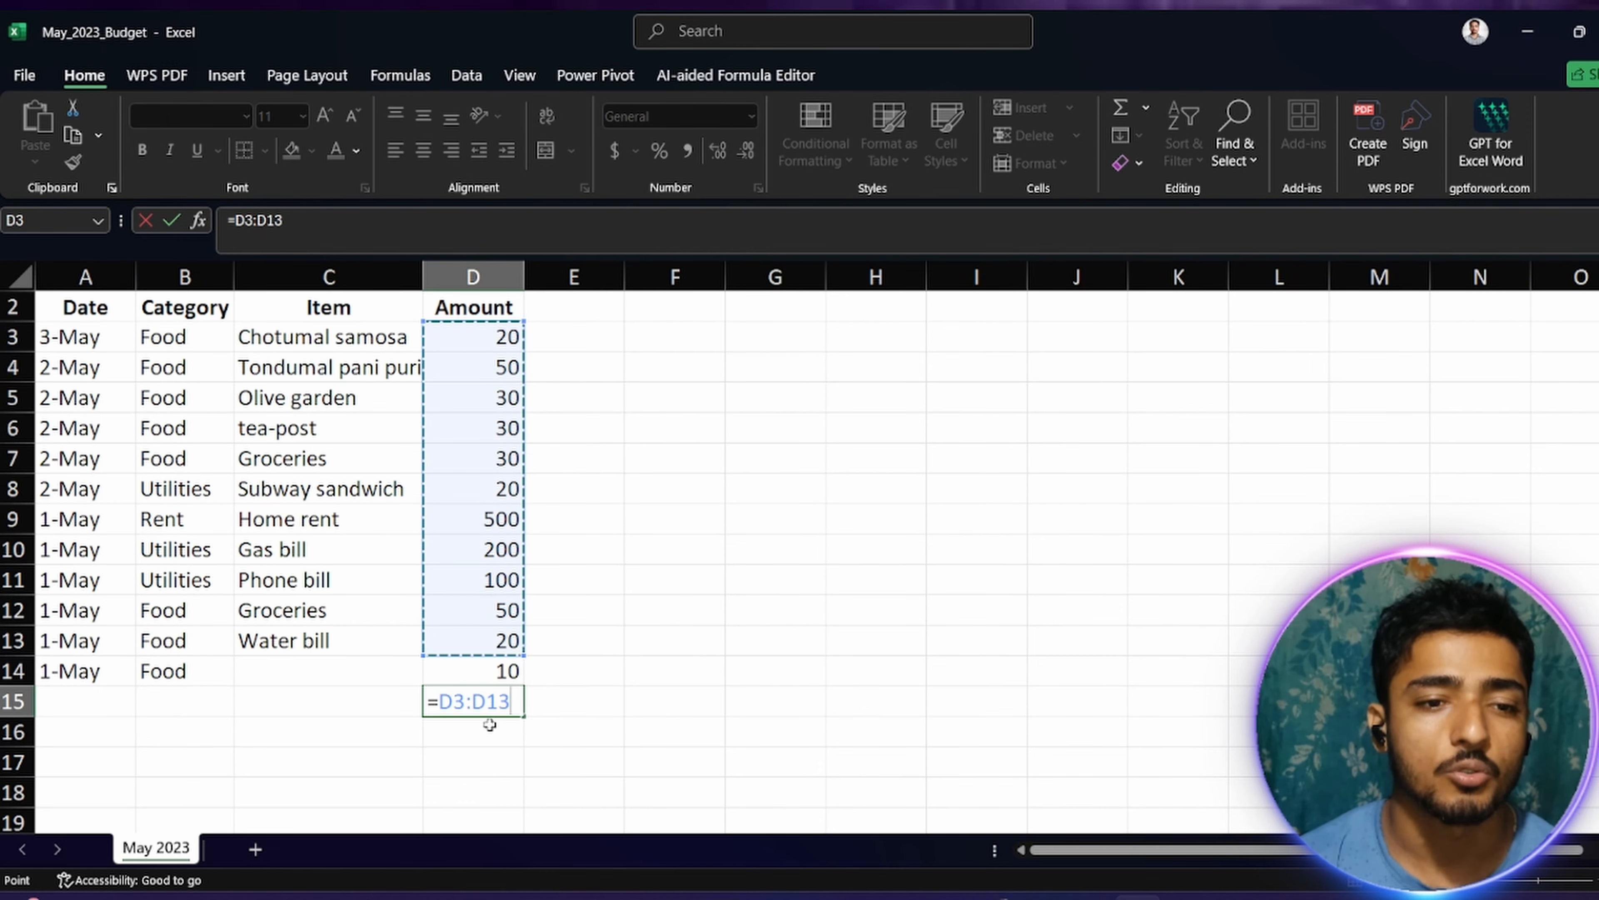
pyautogui.moveTo(513, 702); pyautogui.dragTo(436, 696)
pyautogui.press('BackSpace')
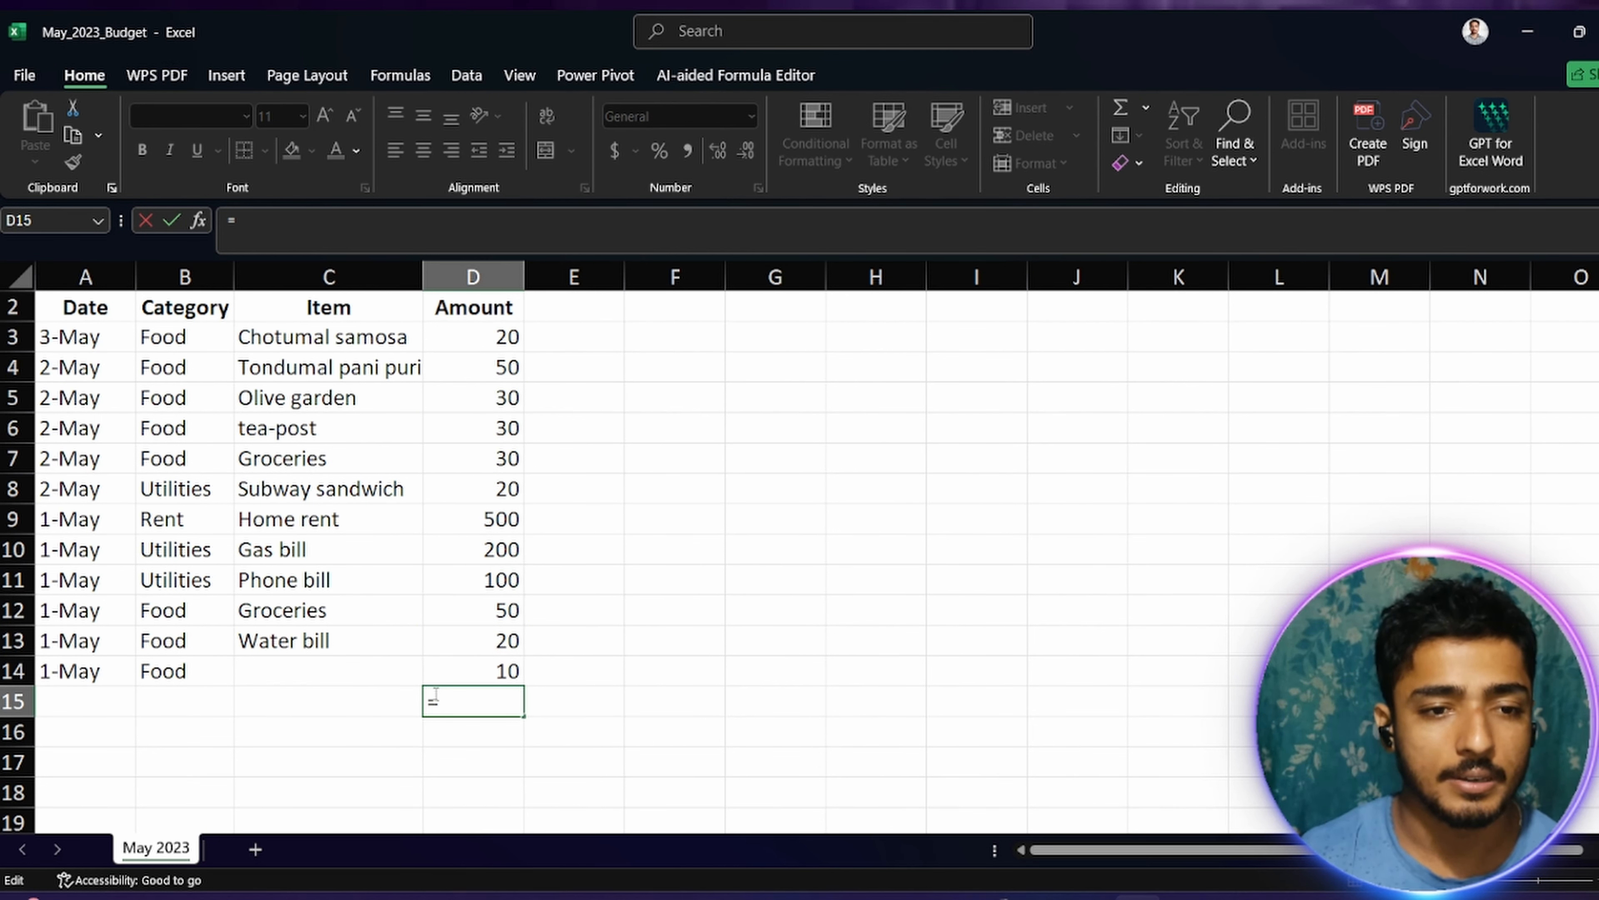
# Step: Complete the D15 formula as =SUM(D3:D14) to total the amounts, and highlight the summed range for review
pyautogui.write('sum')
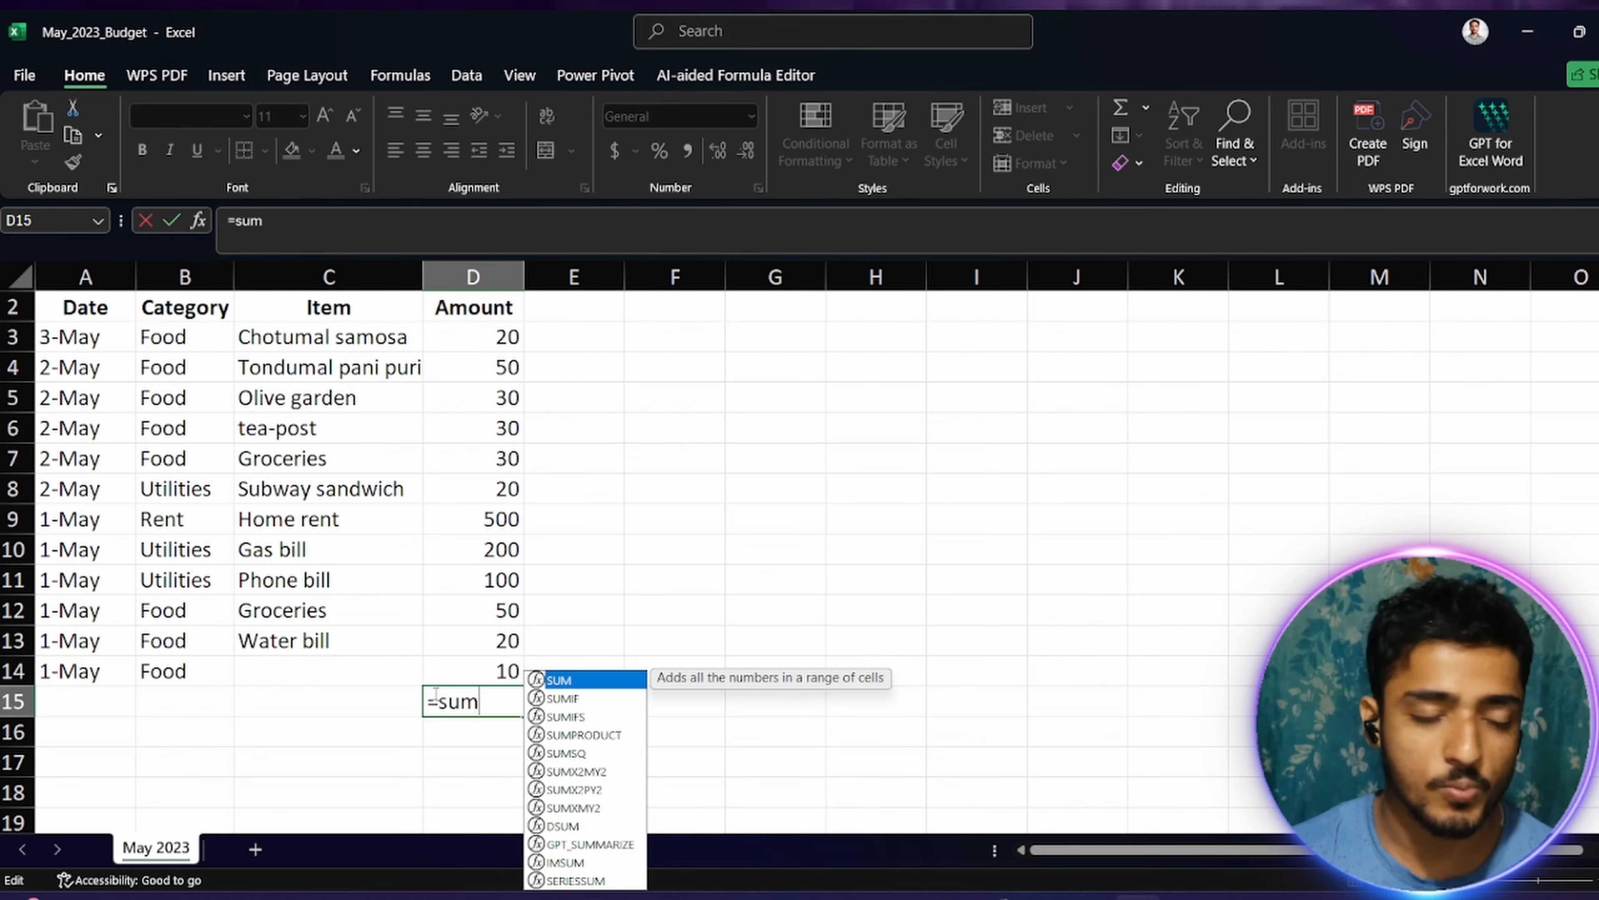
pyautogui.press('Tab')
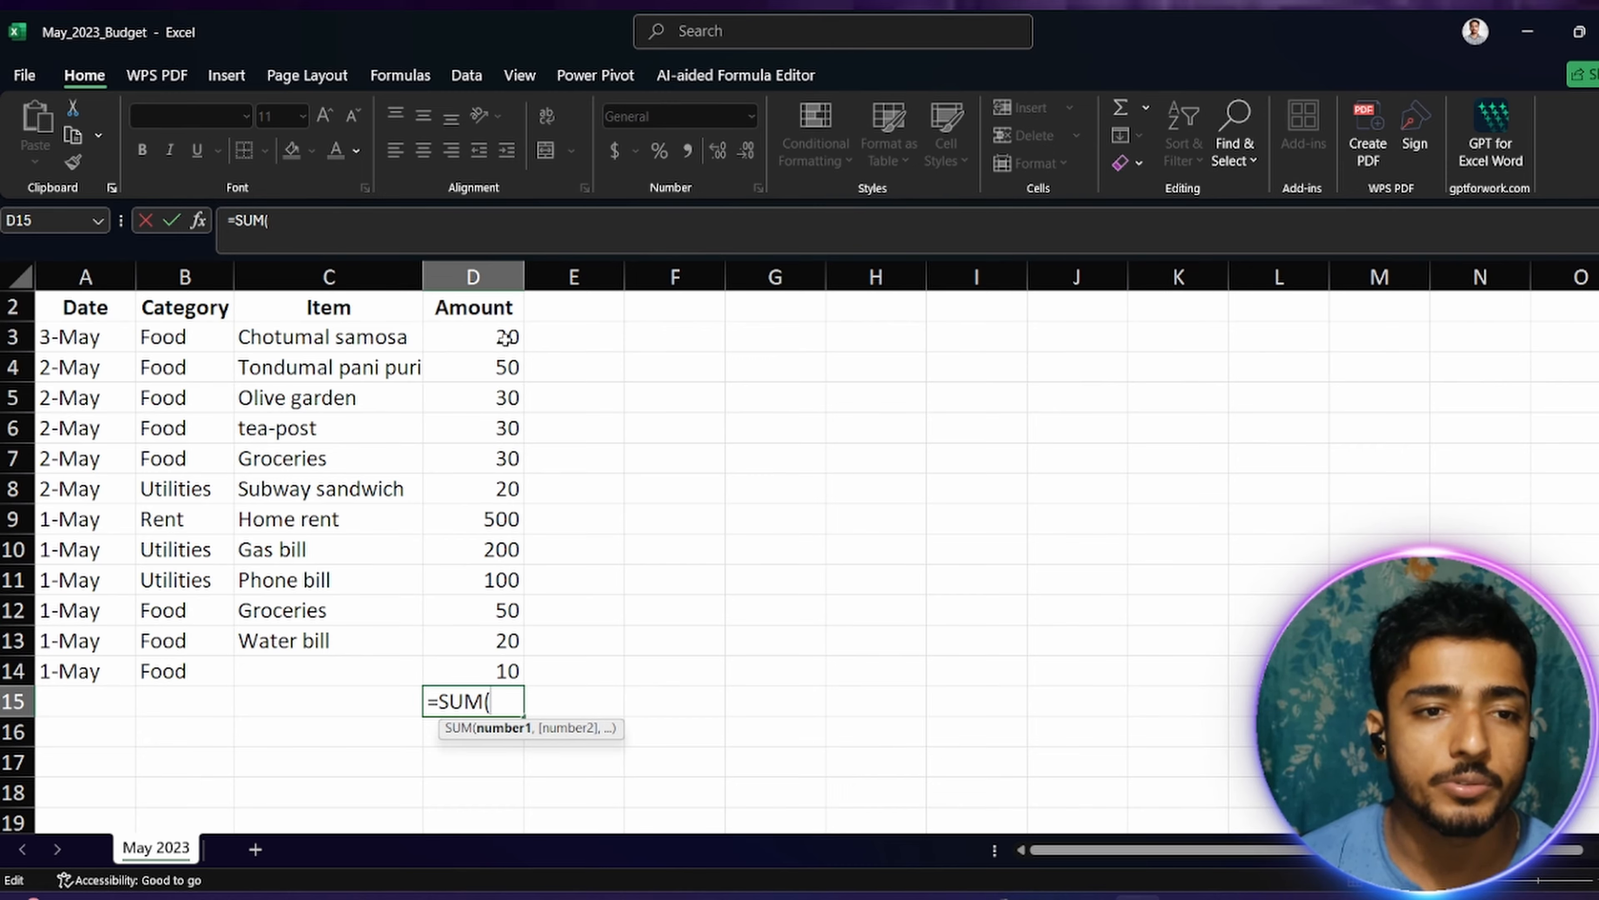
pyautogui.moveTo(506, 338); pyautogui.dragTo(510, 669)
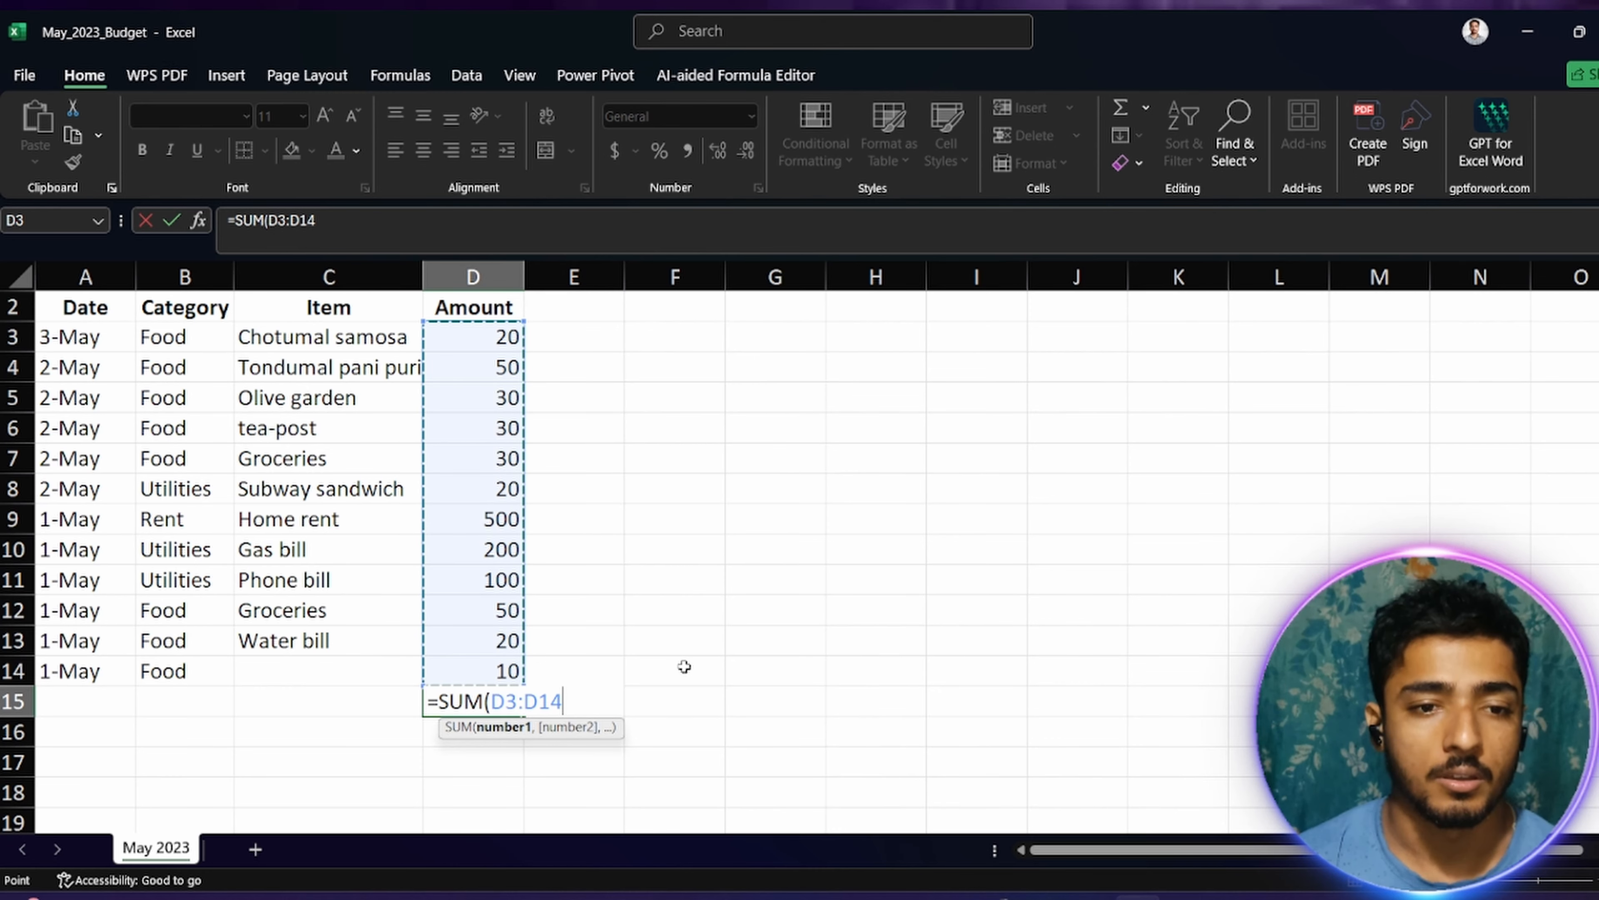
pyautogui.write(')')
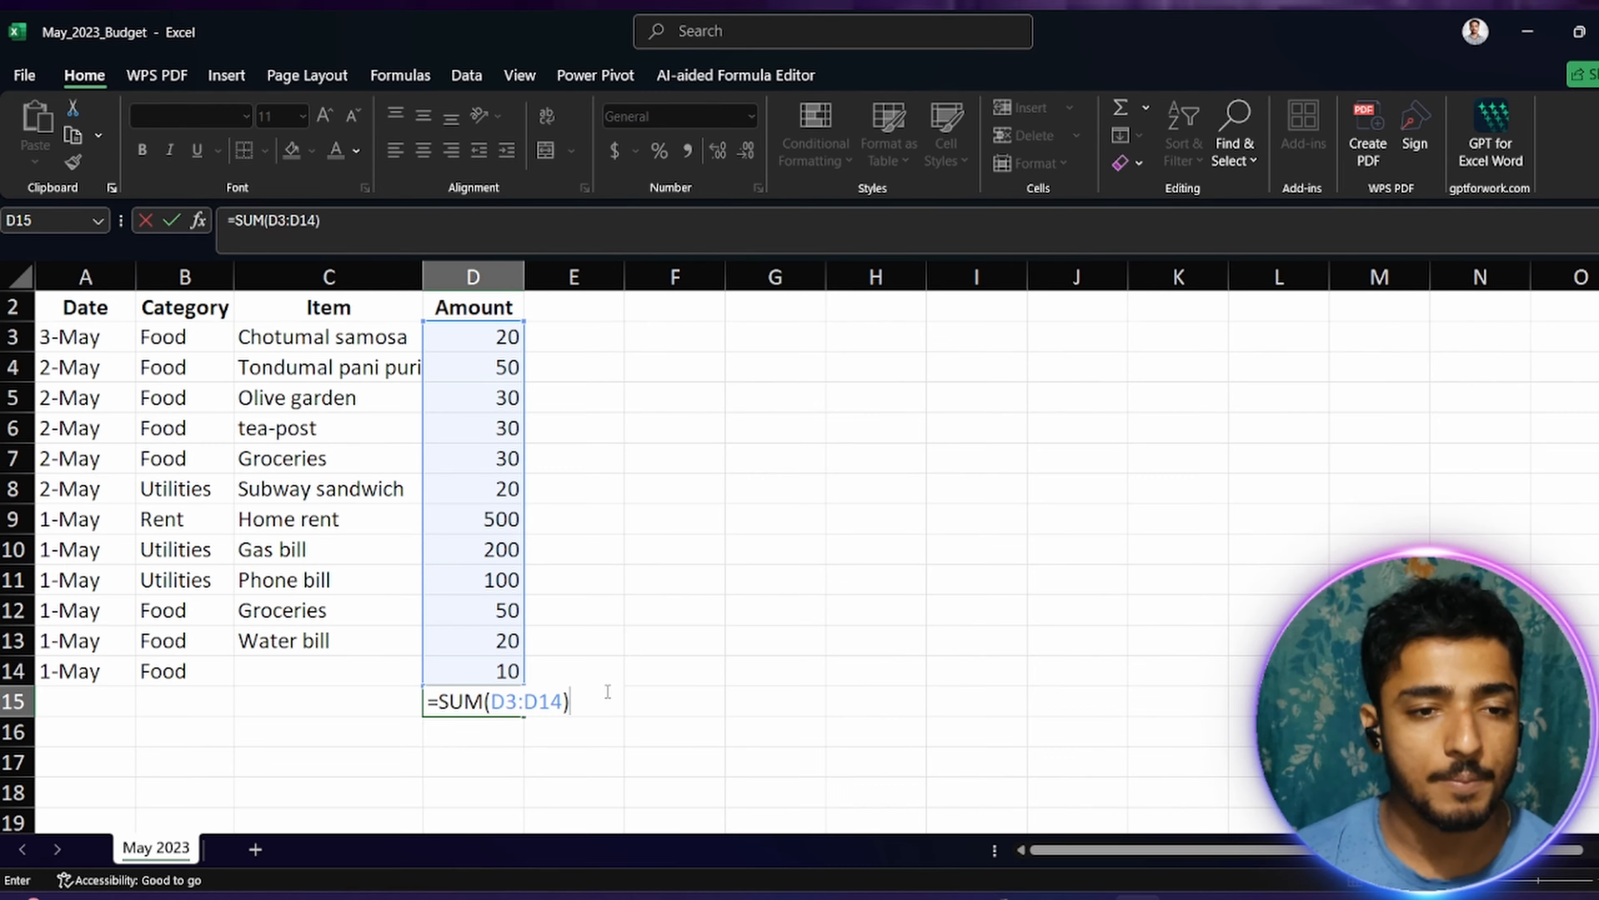
pyautogui.press('Return')
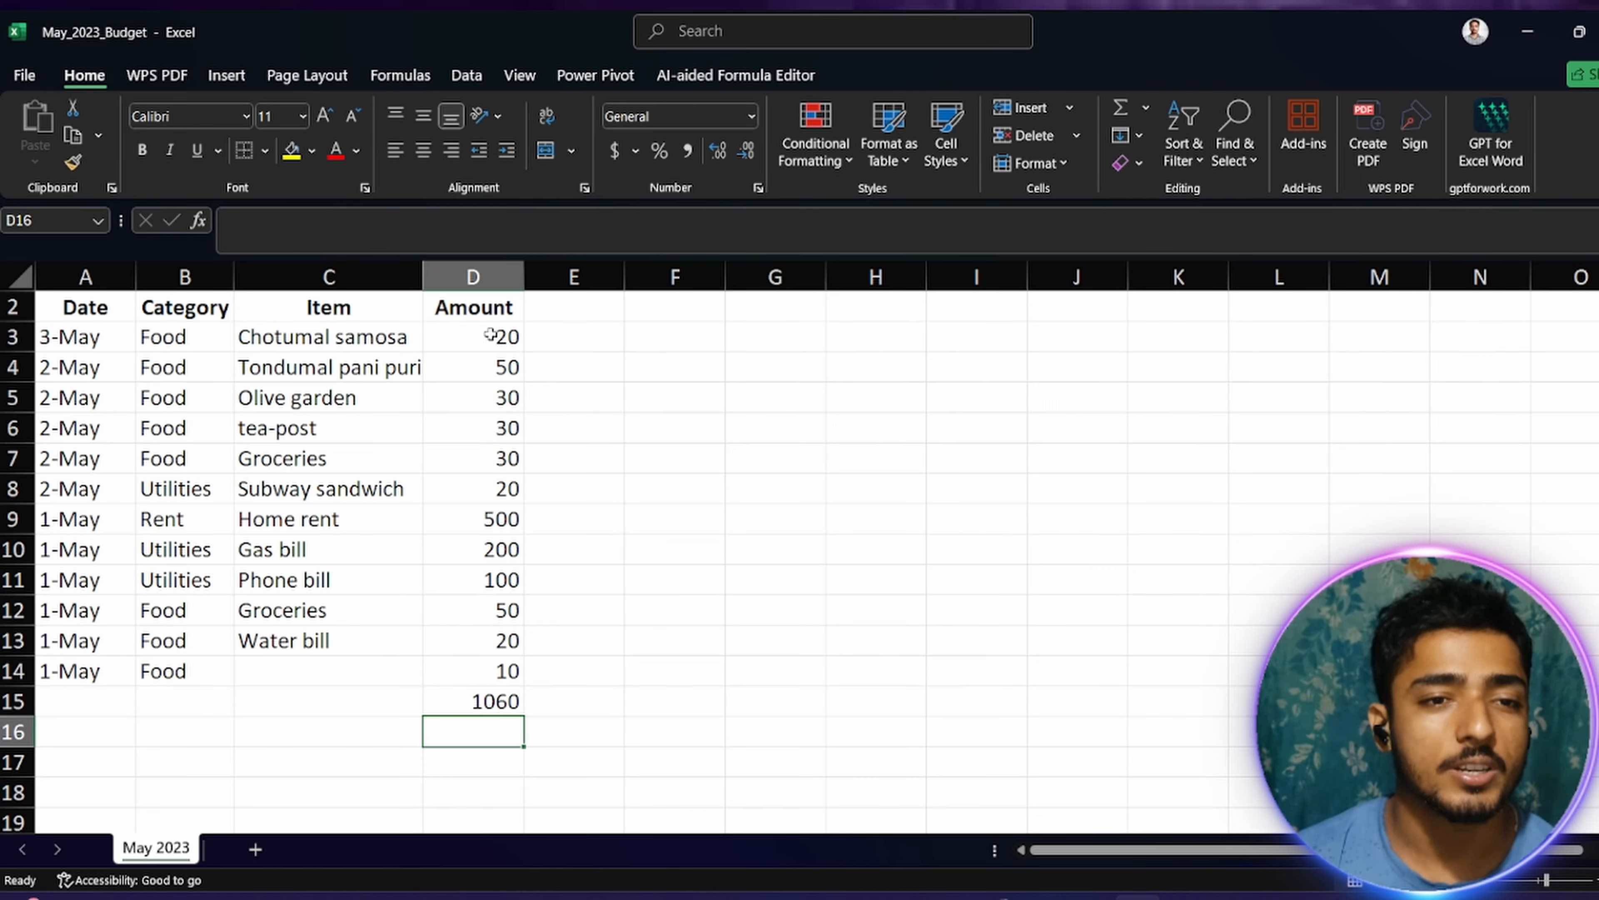
pyautogui.moveTo(490, 334); pyautogui.dragTo(480, 671)
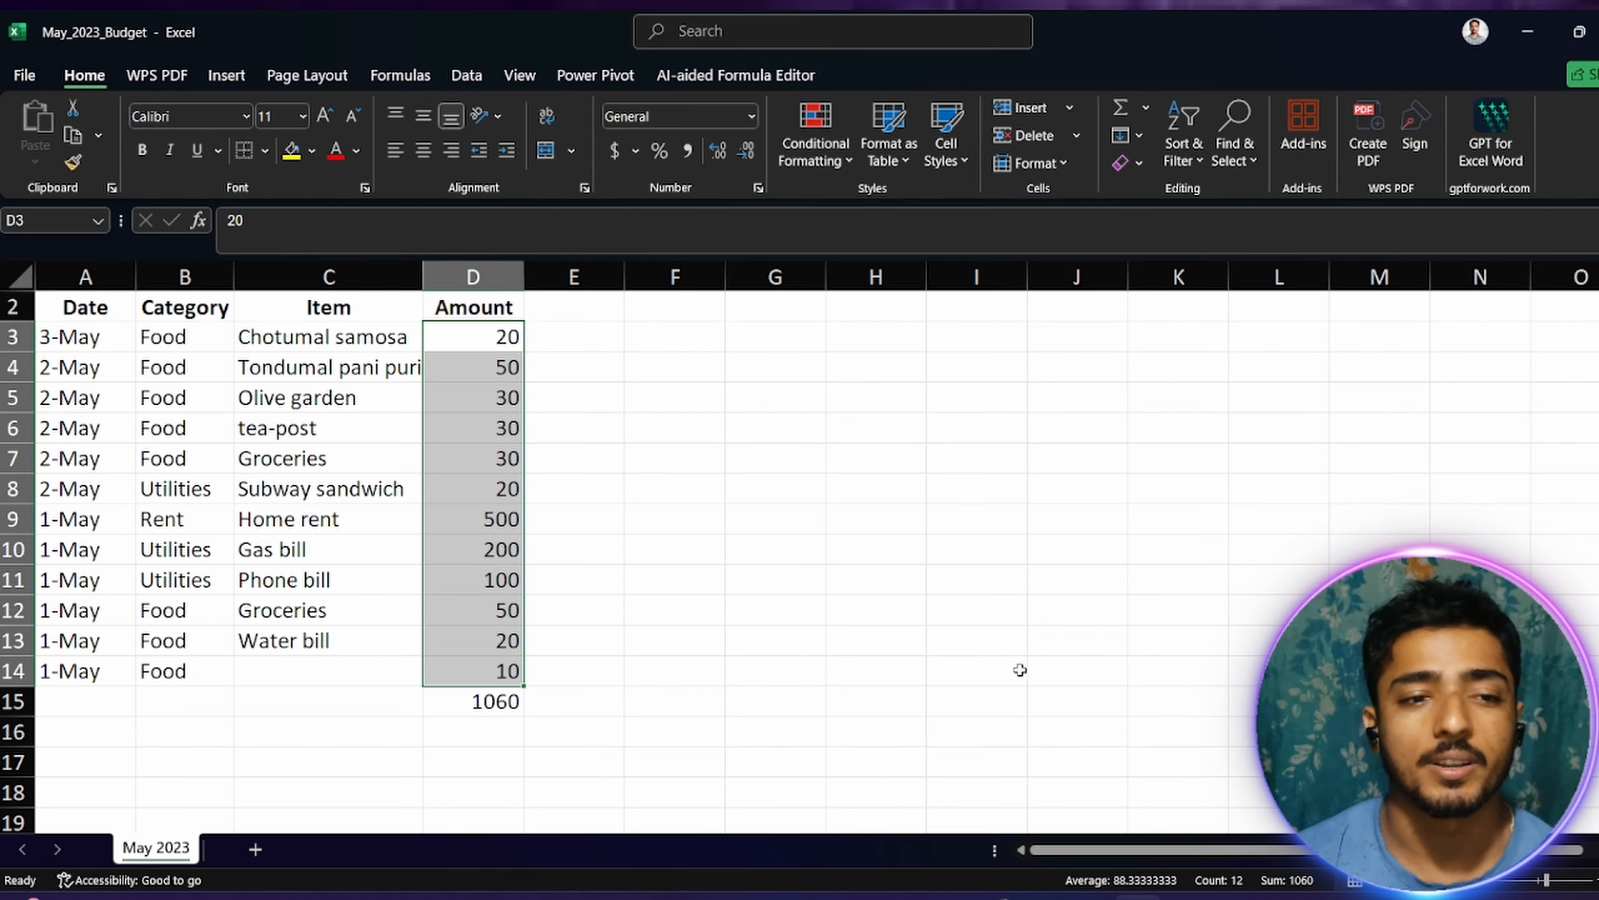
pyautogui.click(628, 557)
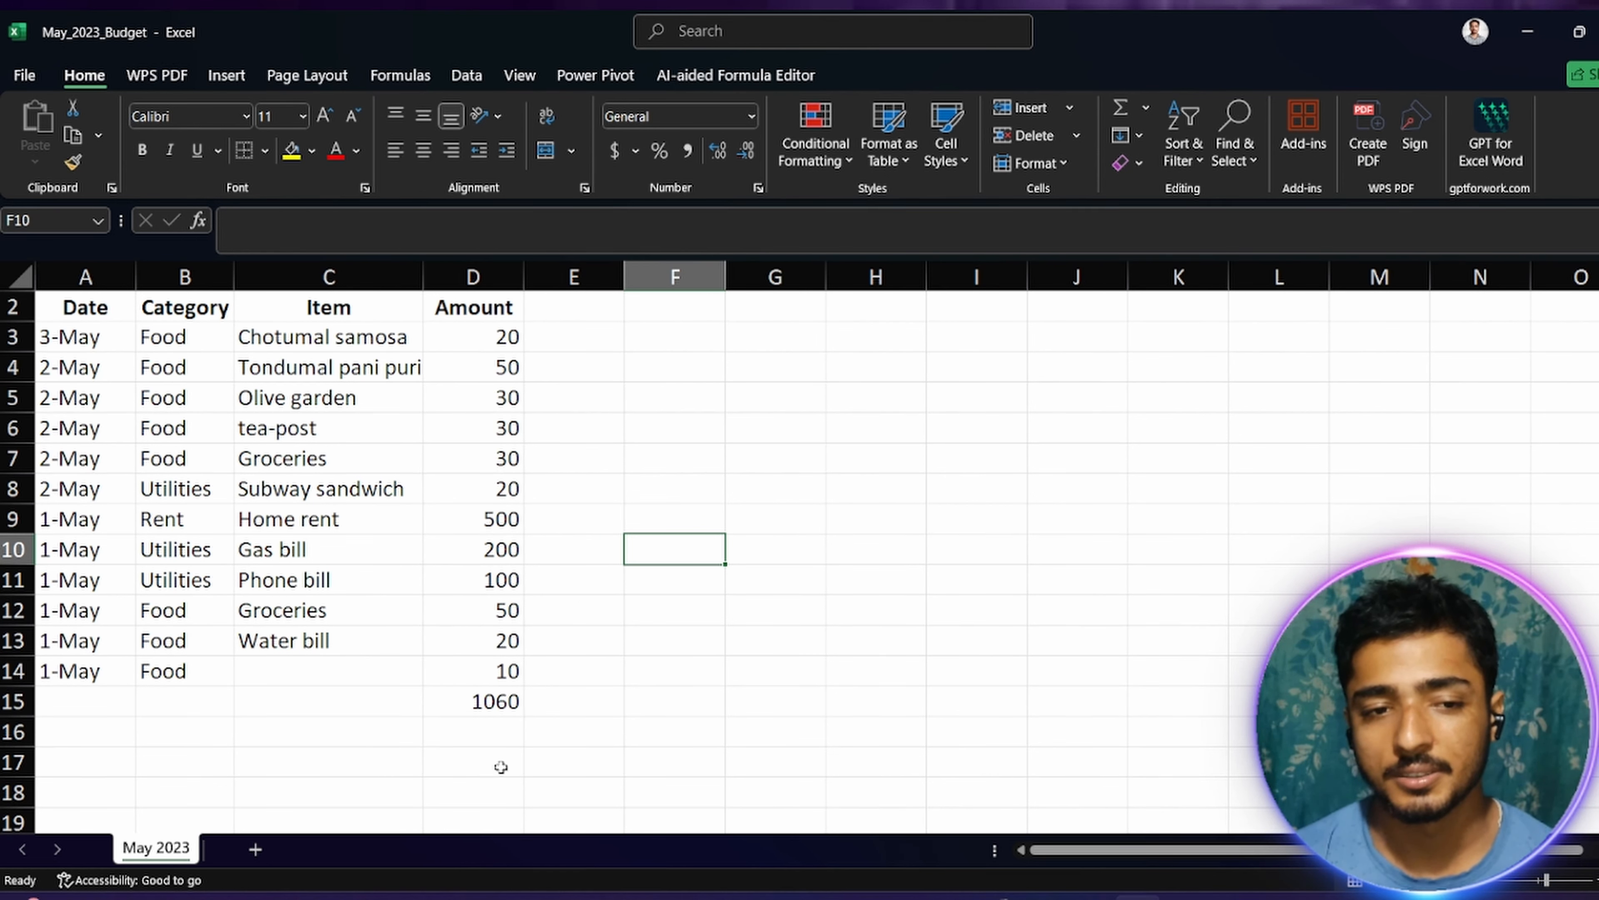
pyautogui.click(479, 739)
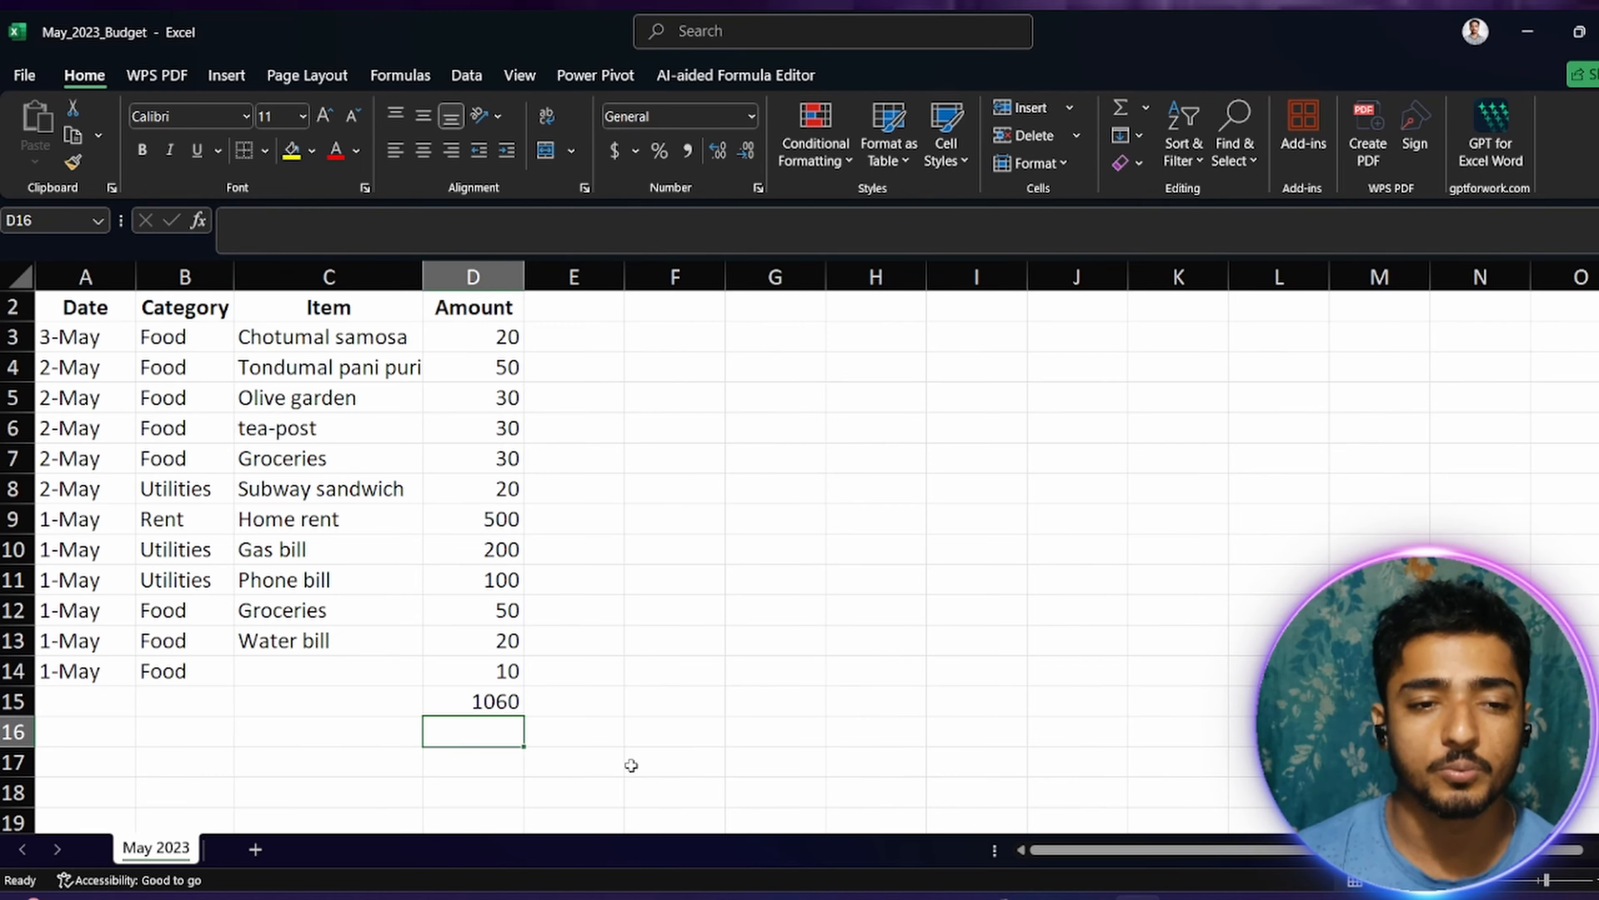
pyautogui.write('a')
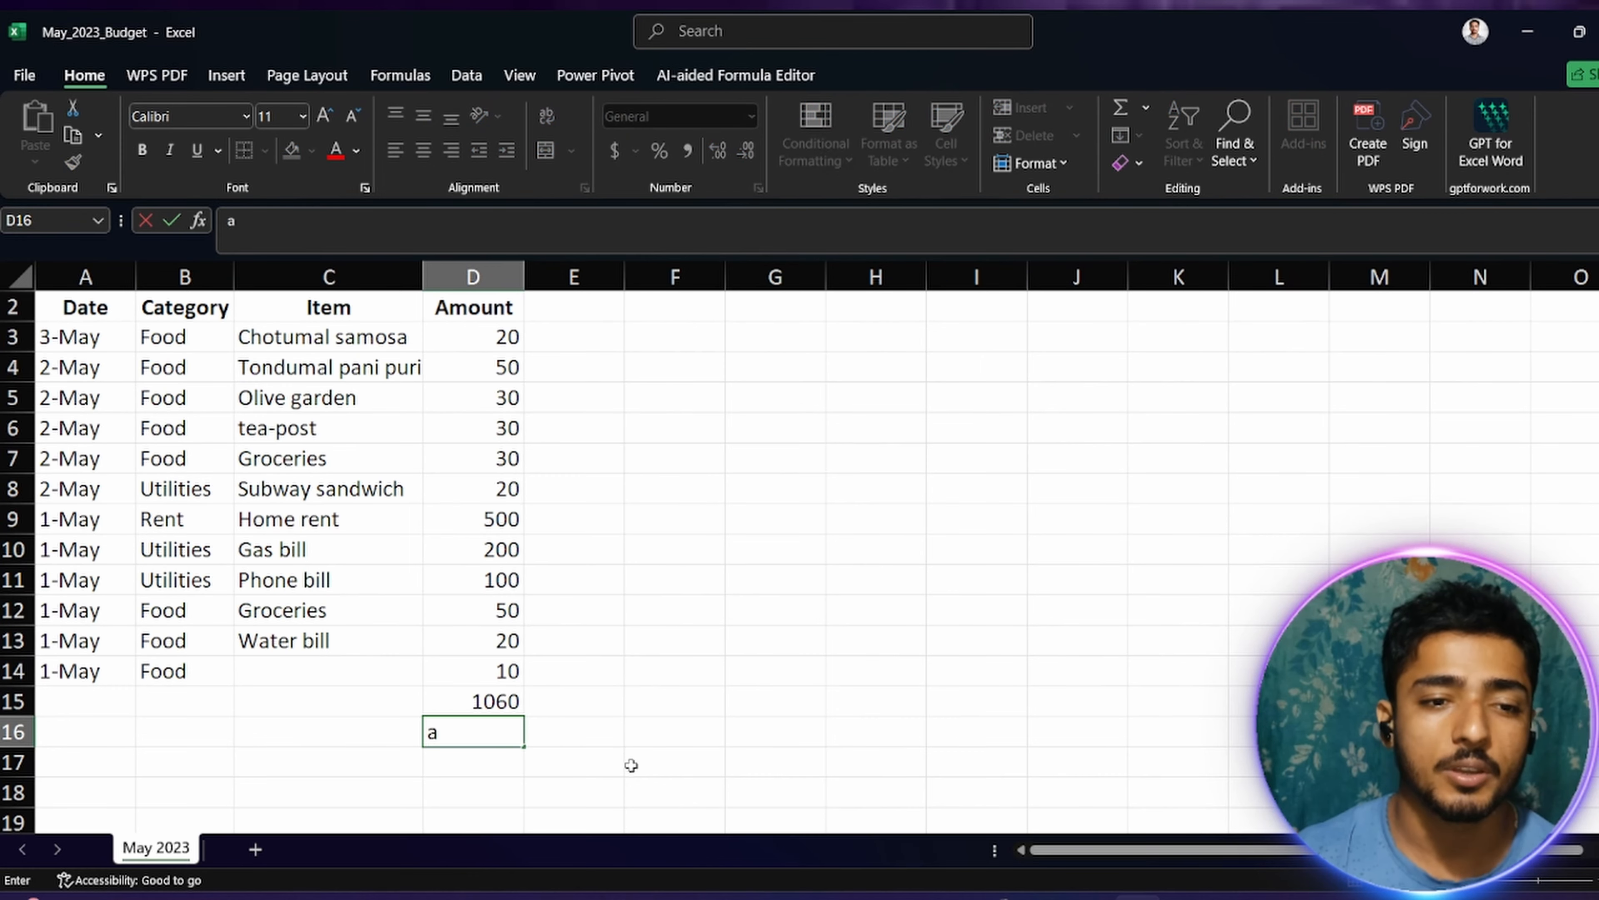
pyautogui.write('vg')
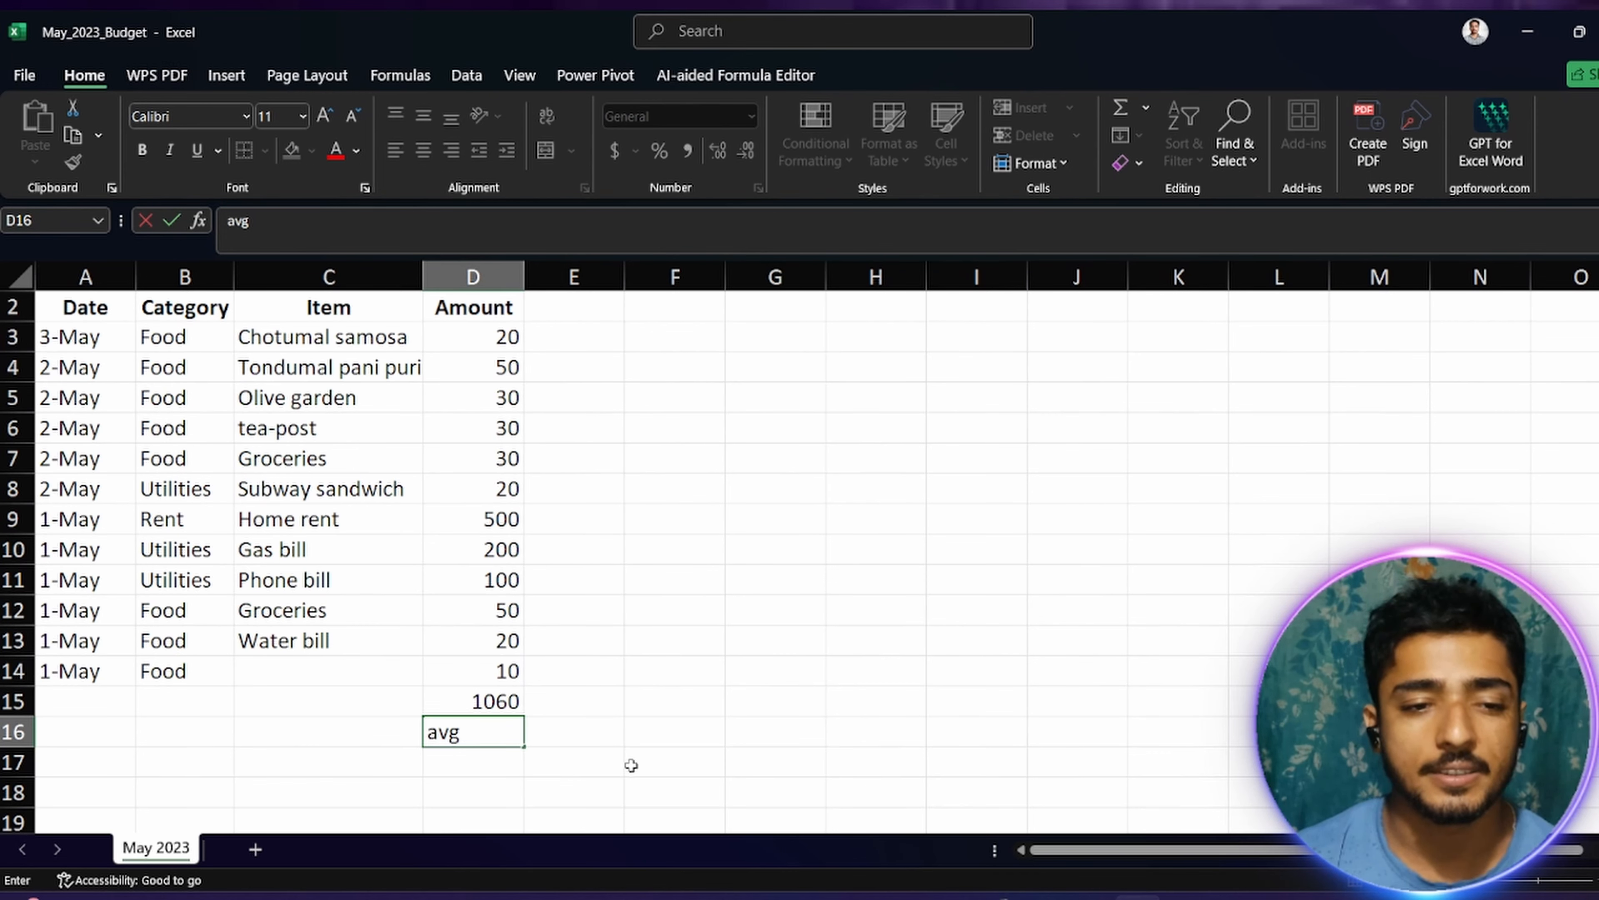
pyautogui.press('BackSpace')
pyautogui.press('BackSpace')
pyautogui.press('BackSpace')
# Step: Enter =AVERAGE(D3:D14) in D16 to average the amounts, using the suggested AVERAGE function
pyautogui.write('=')
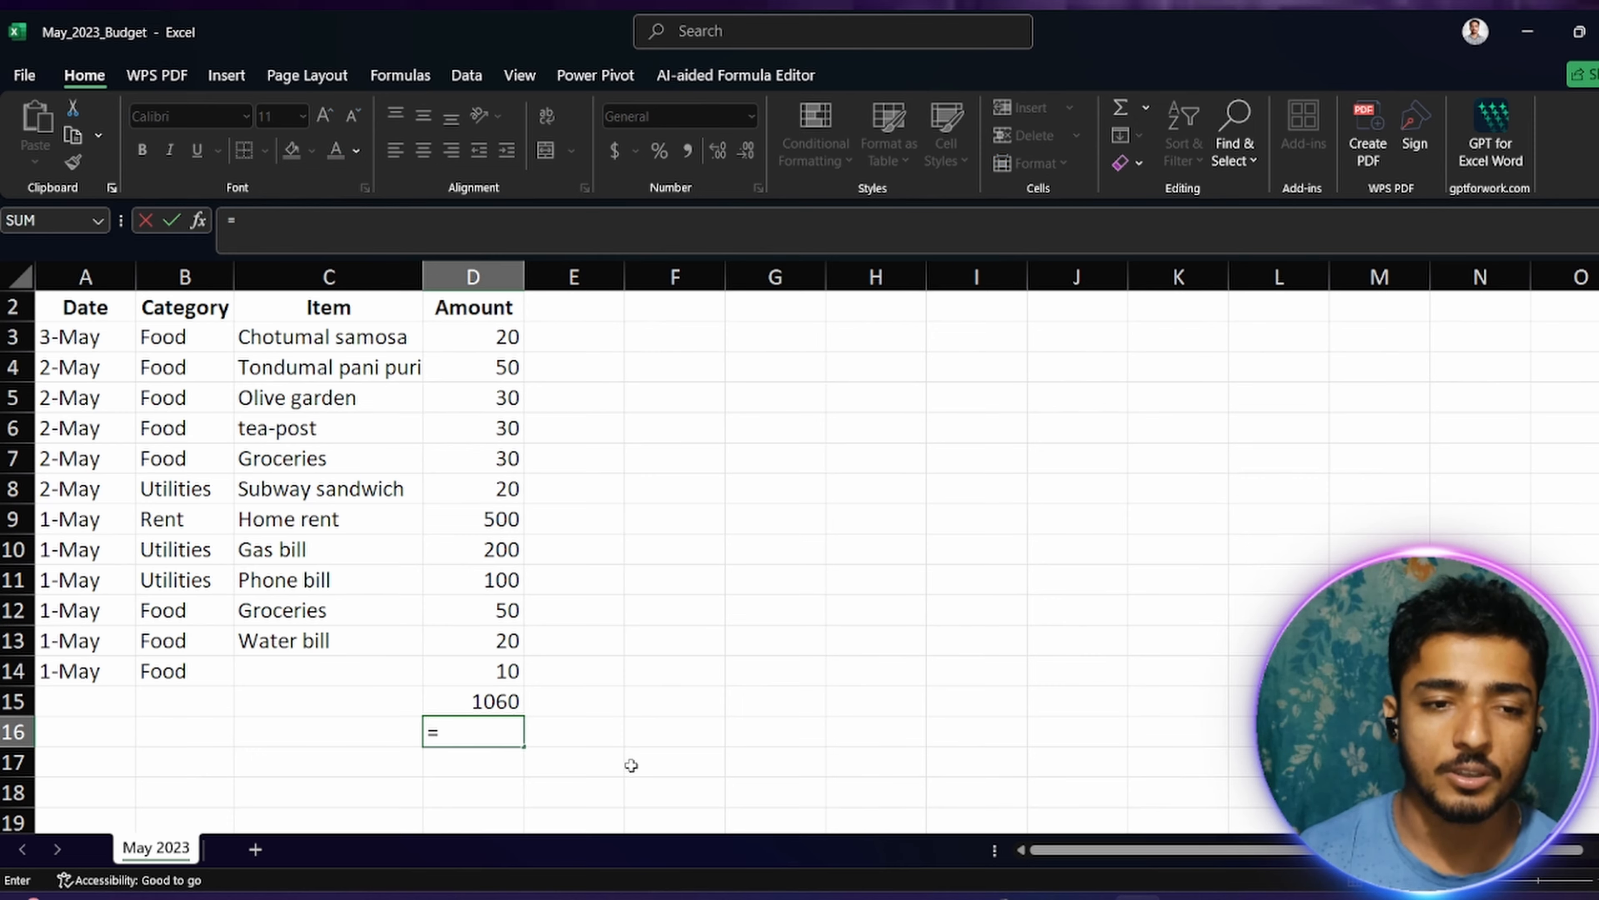
pyautogui.write('av')
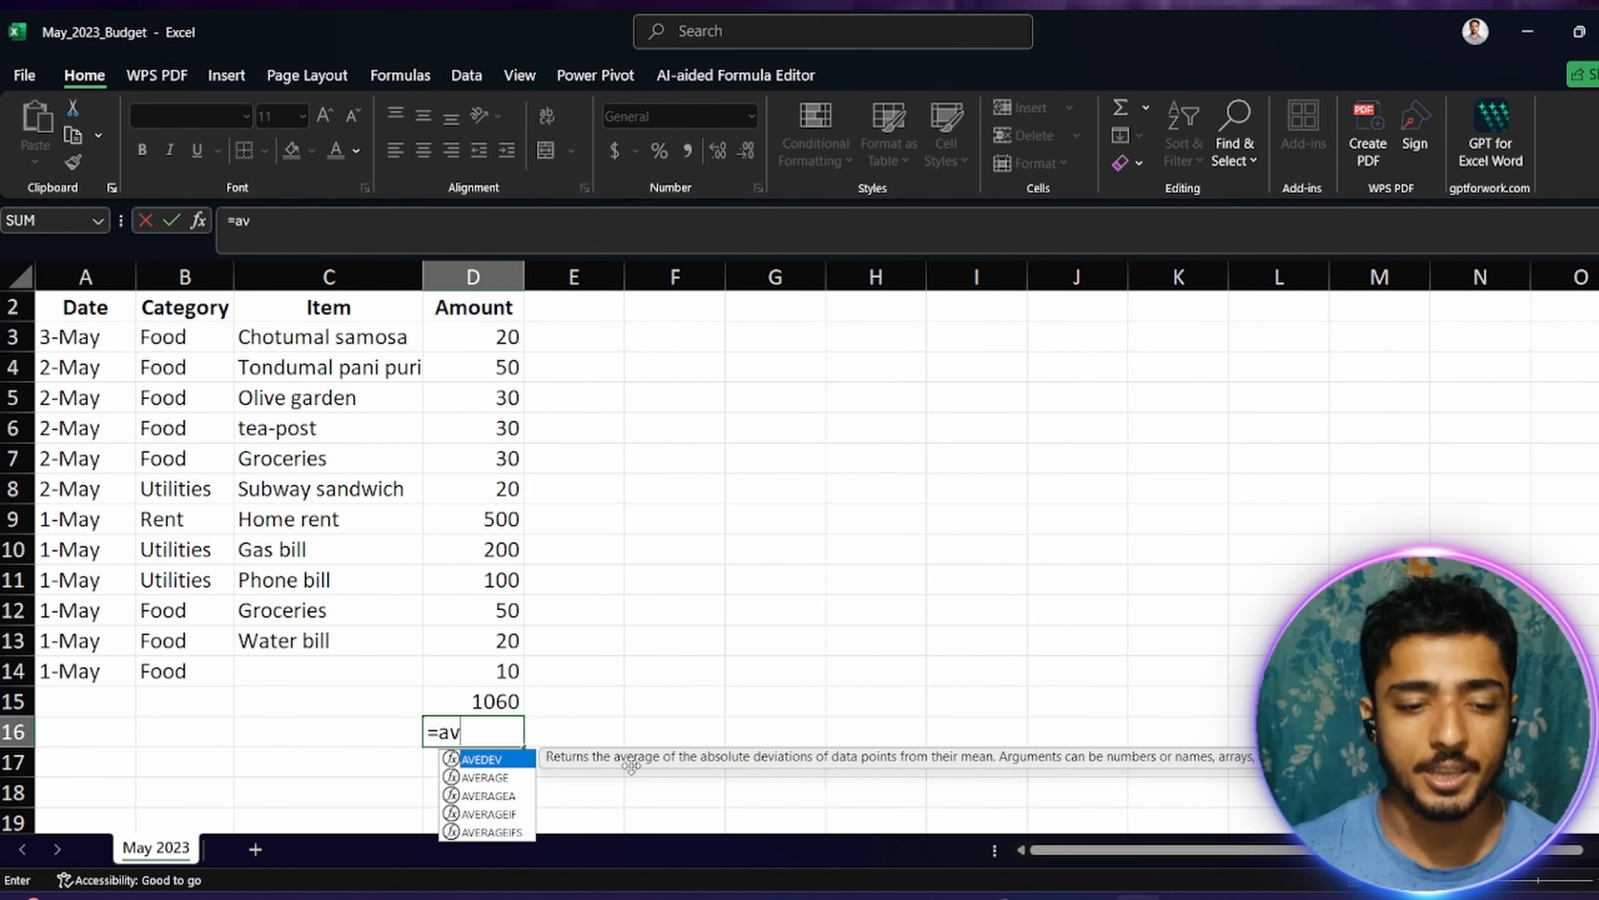
pyautogui.write('g')
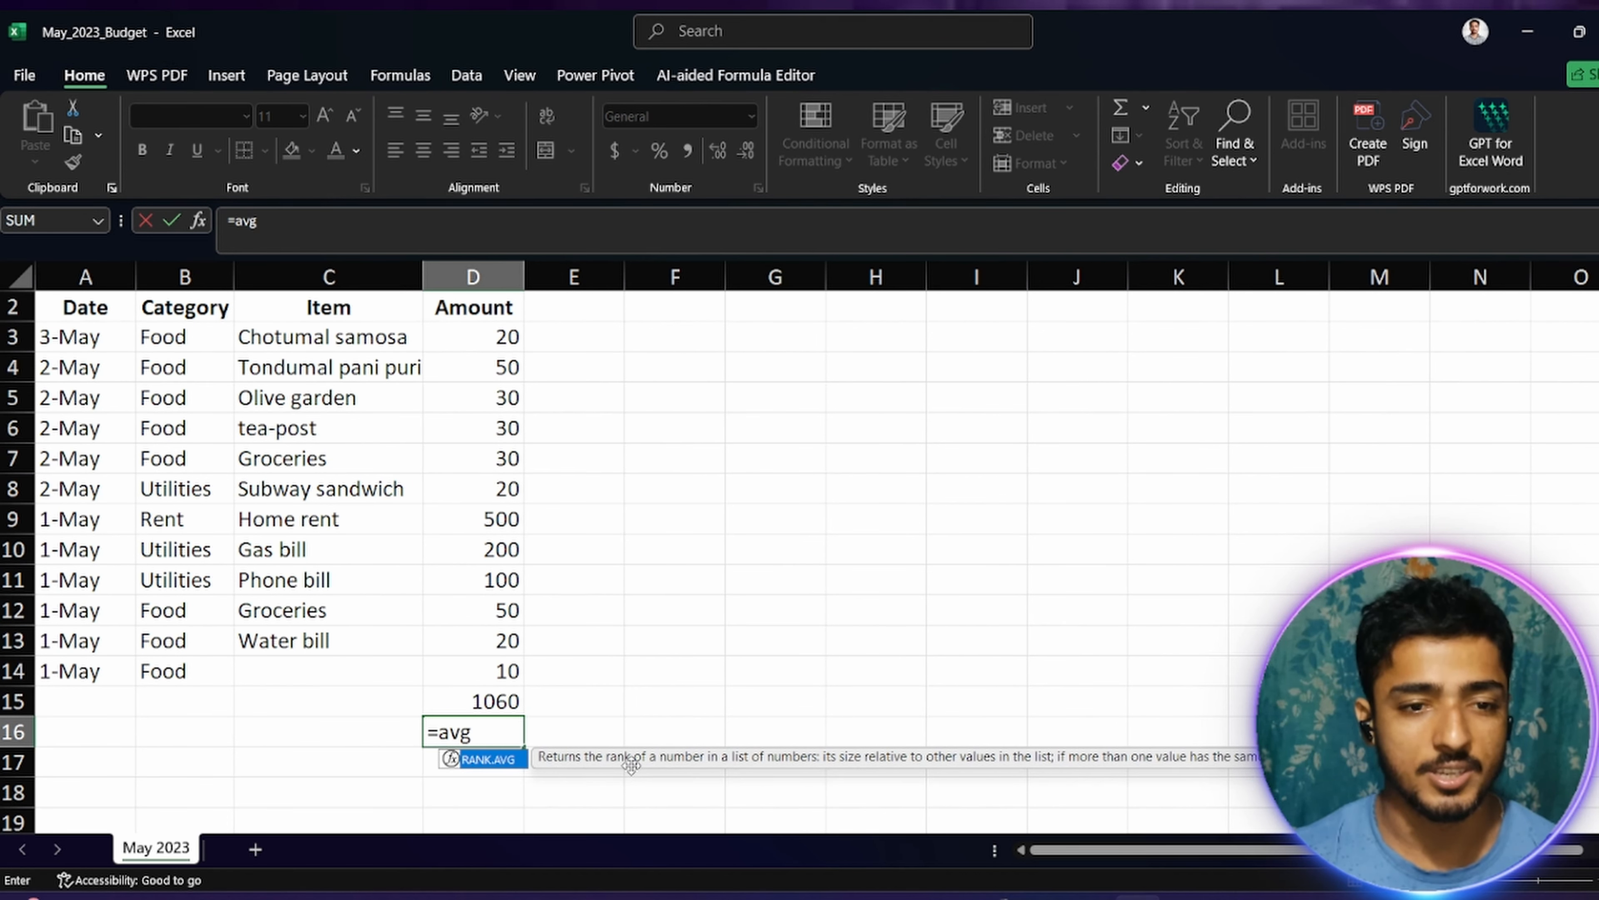
pyautogui.press('BackSpace')
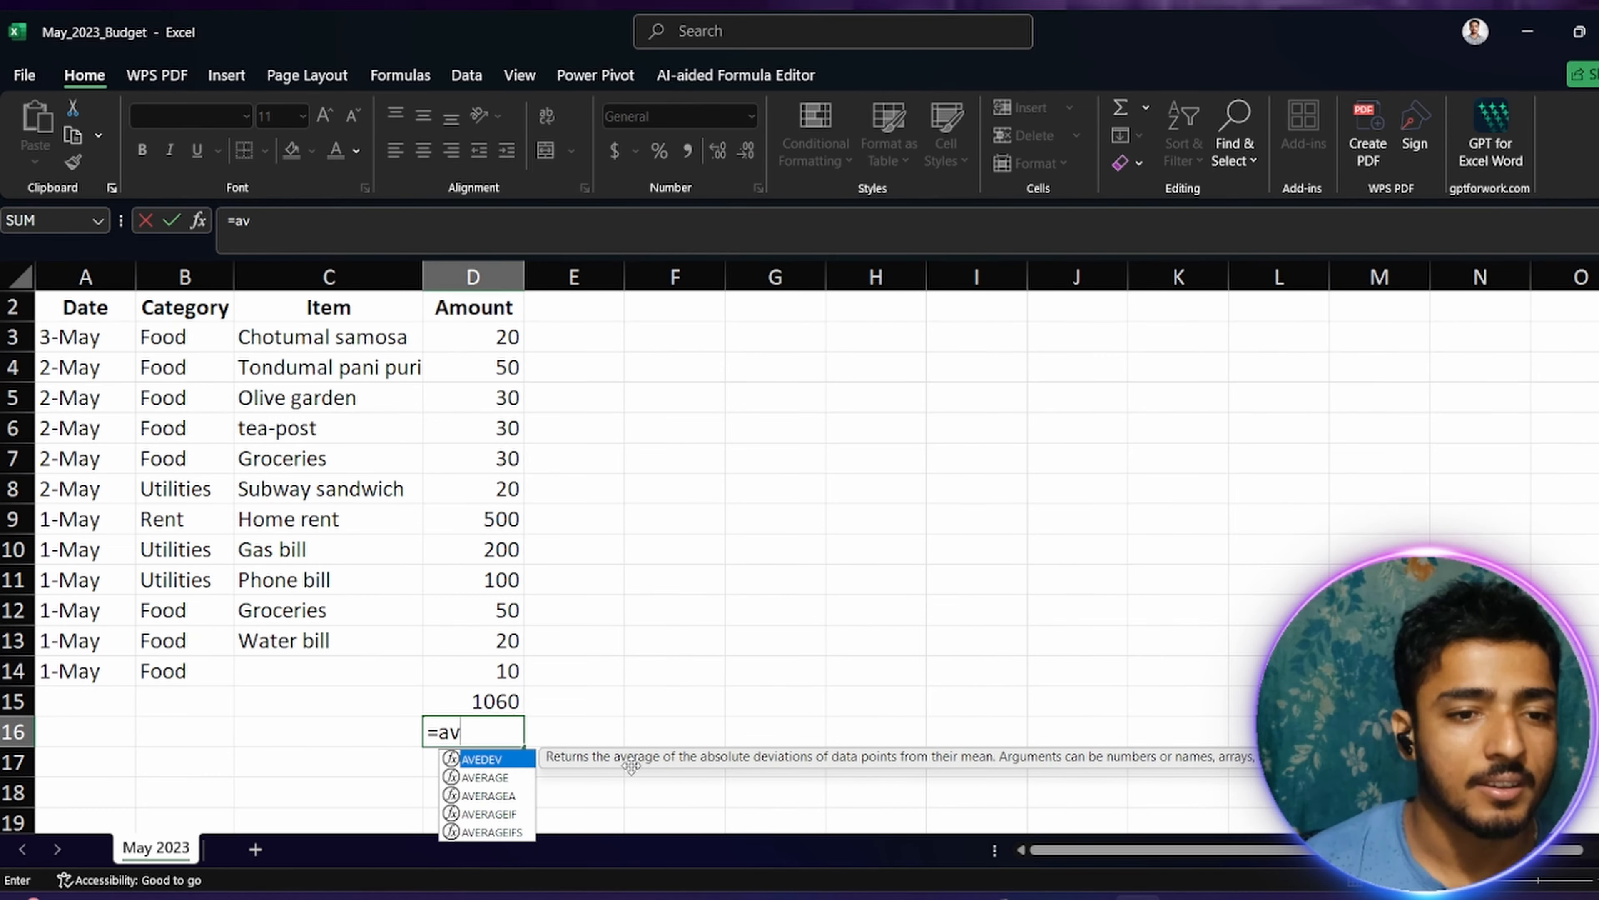
pyautogui.press('Down')
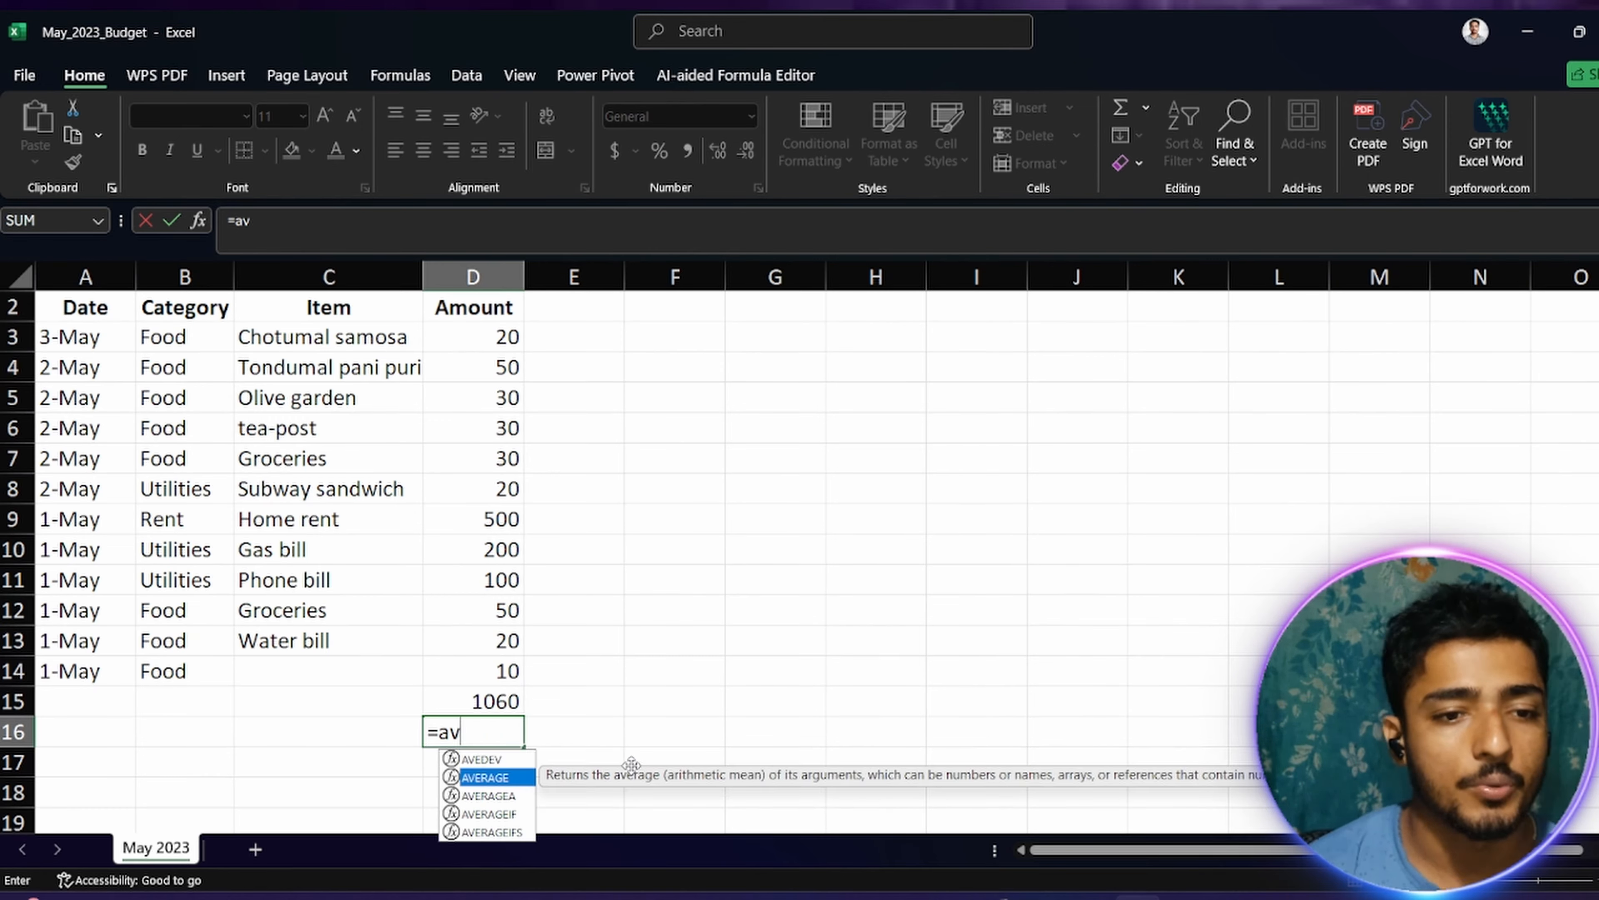
pyautogui.press('Tab')
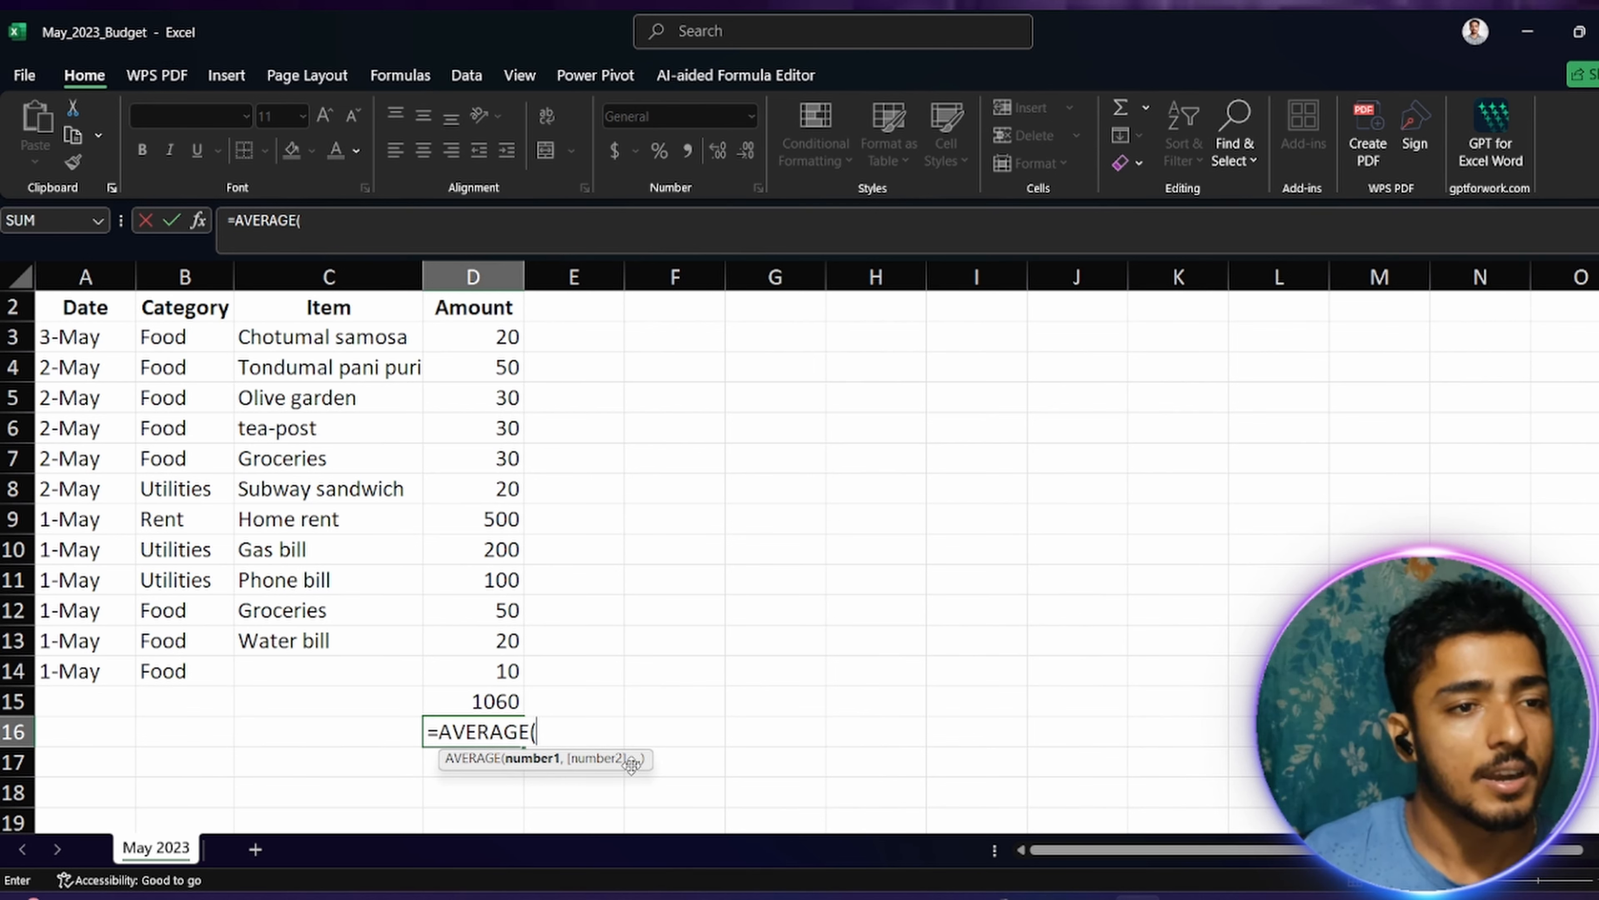
pyautogui.write('d3')
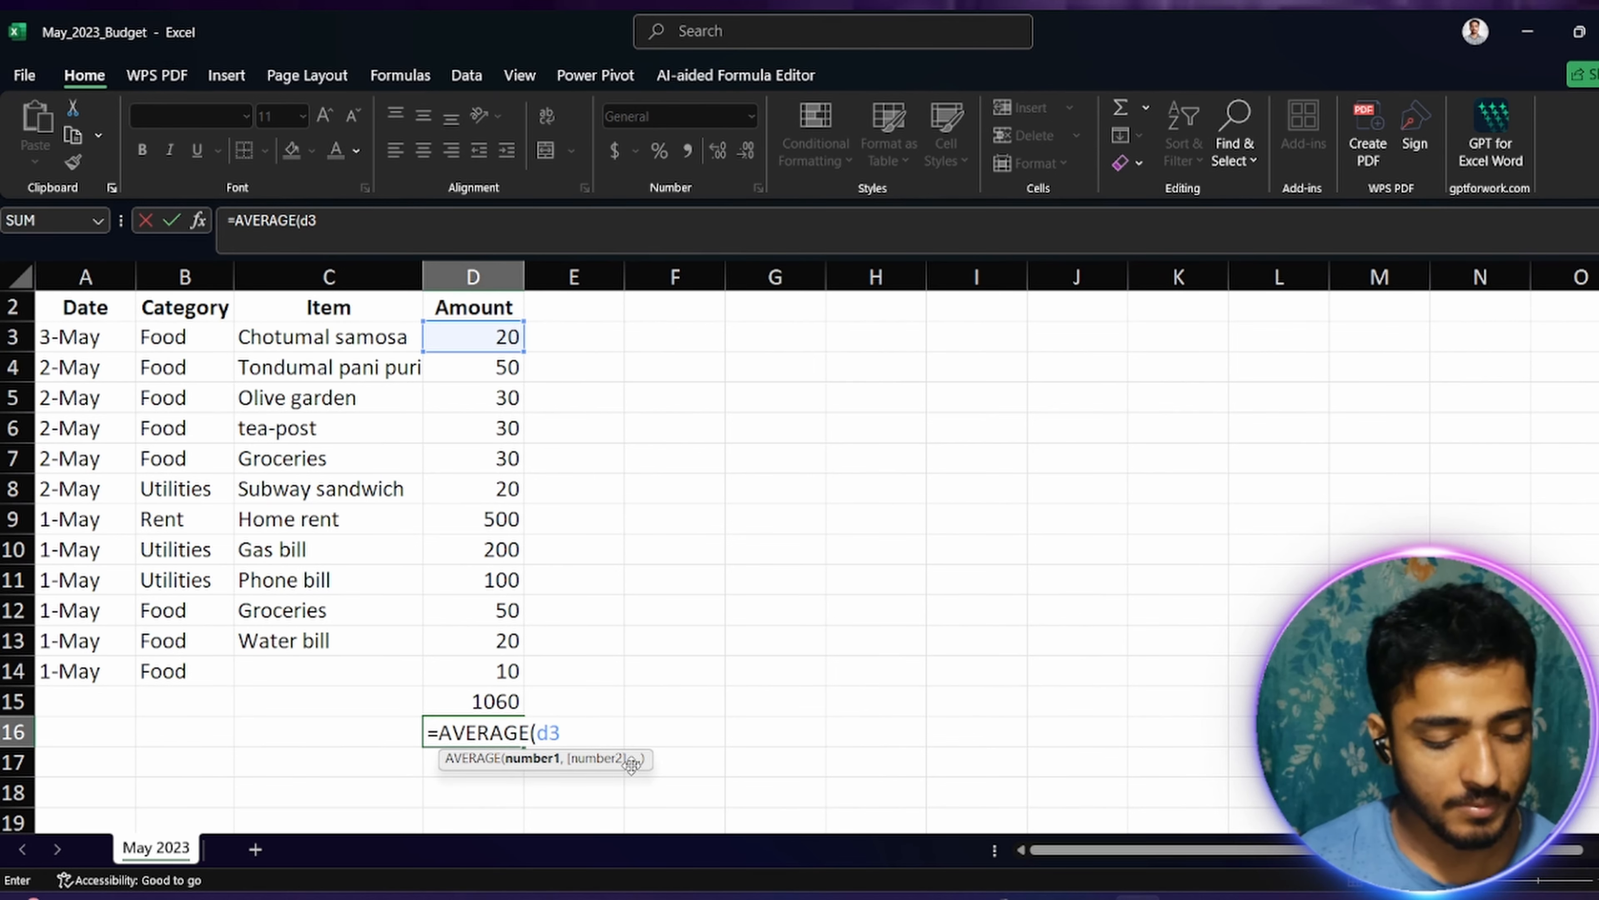
pyautogui.write(':')
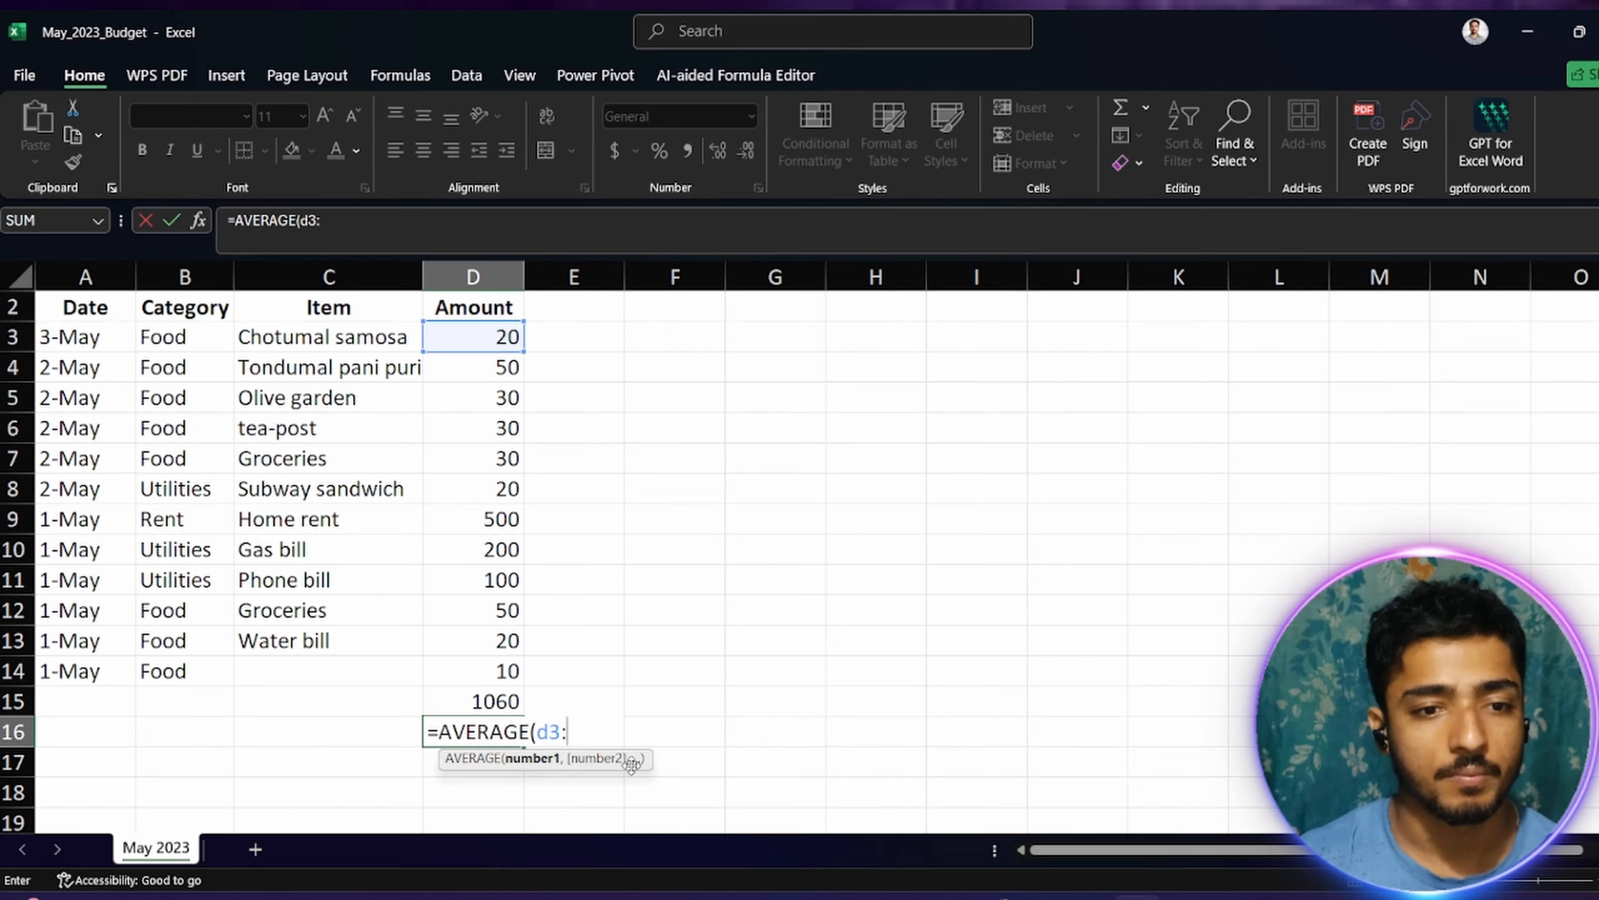
pyautogui.write('d')
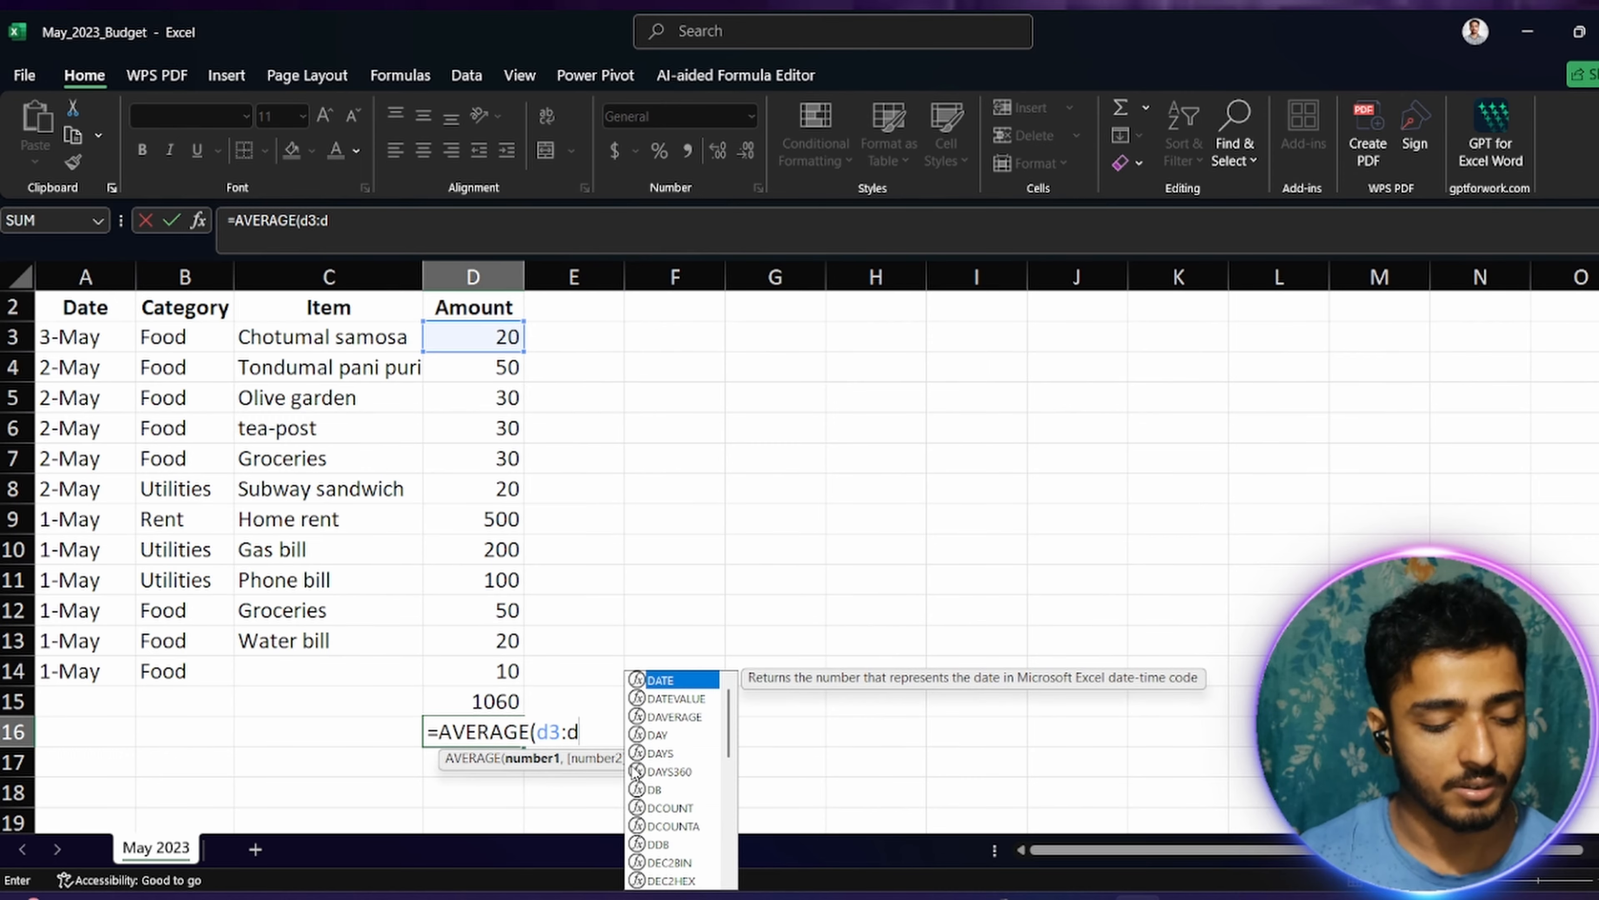
pyautogui.write('14')
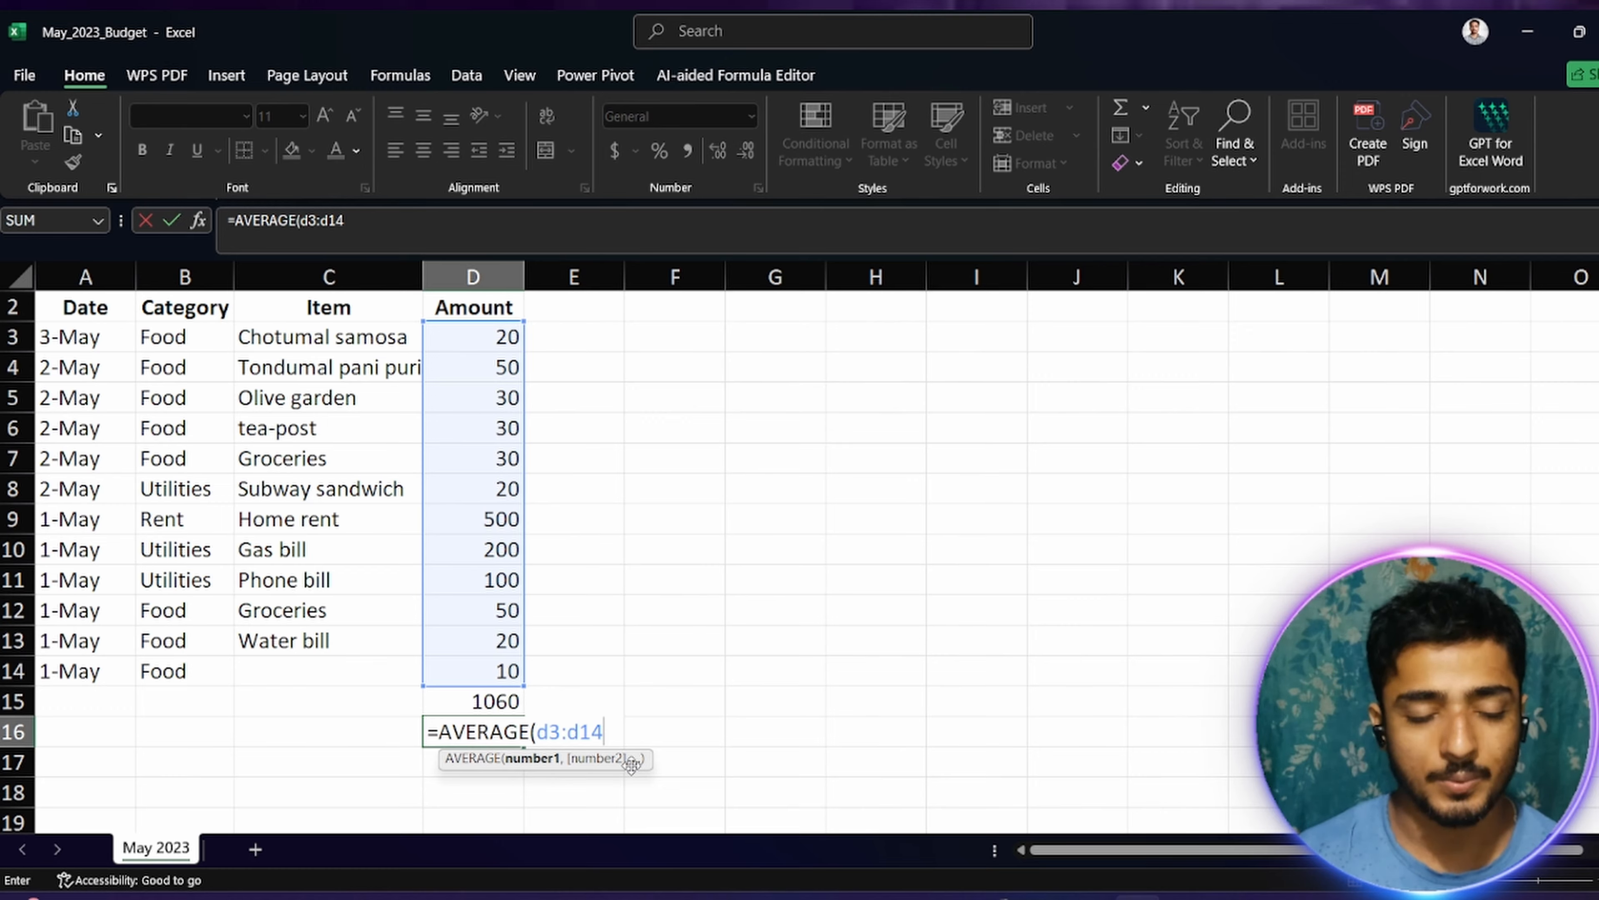
pyautogui.write(')')
pyautogui.press('Return')
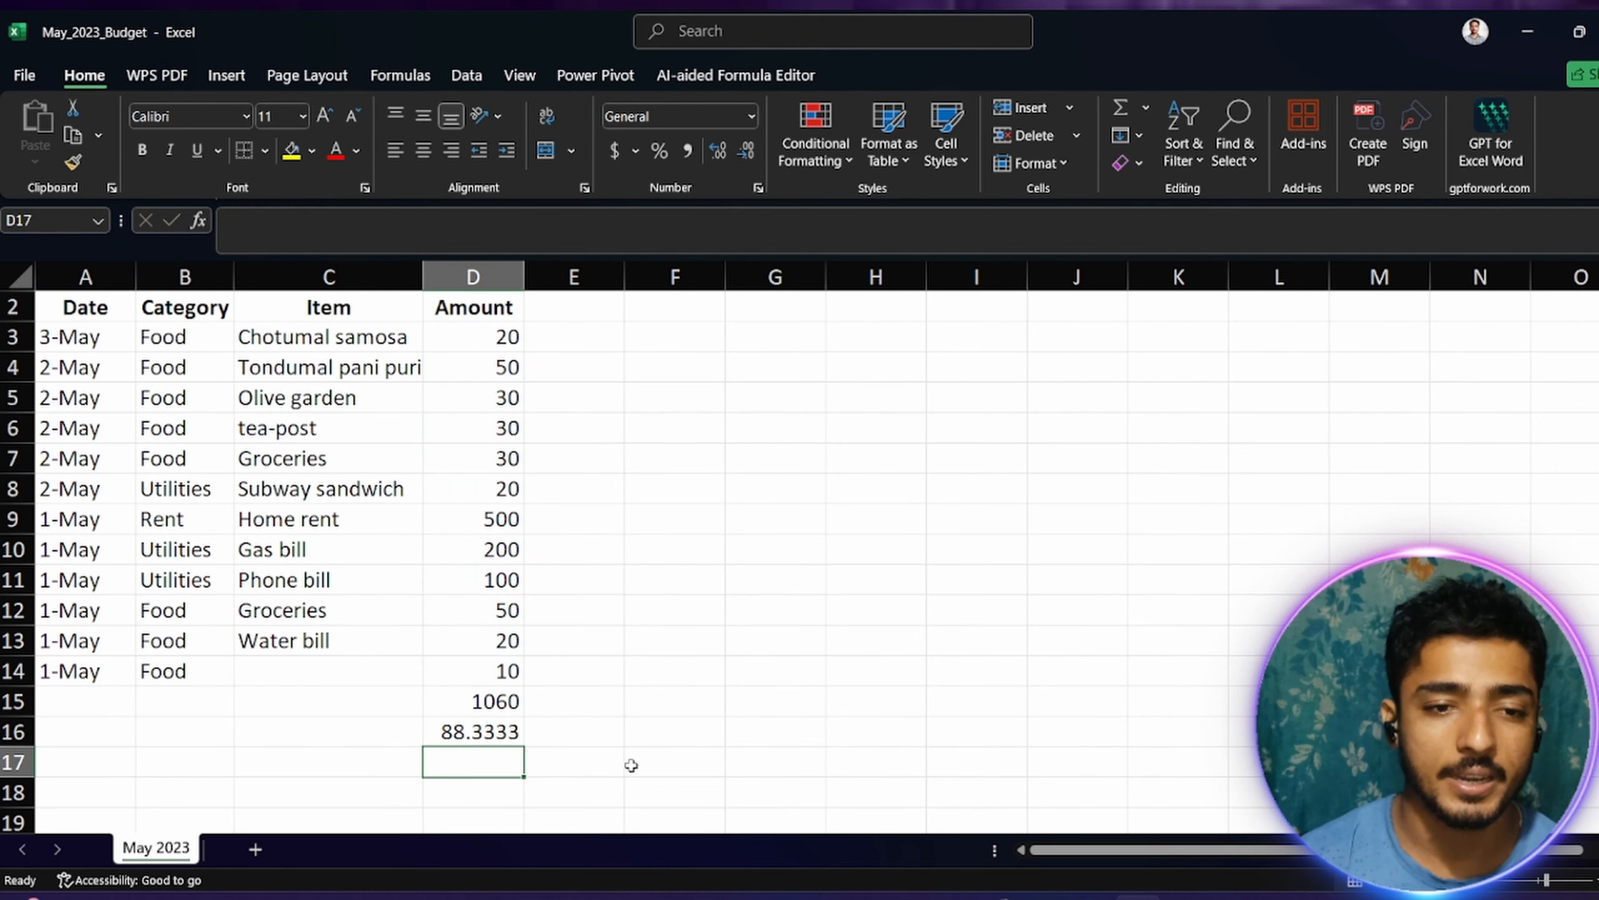
# Step: Delete the SUM formula in D15 and the AVERAGE formula in D16
pyautogui.click(437, 724)
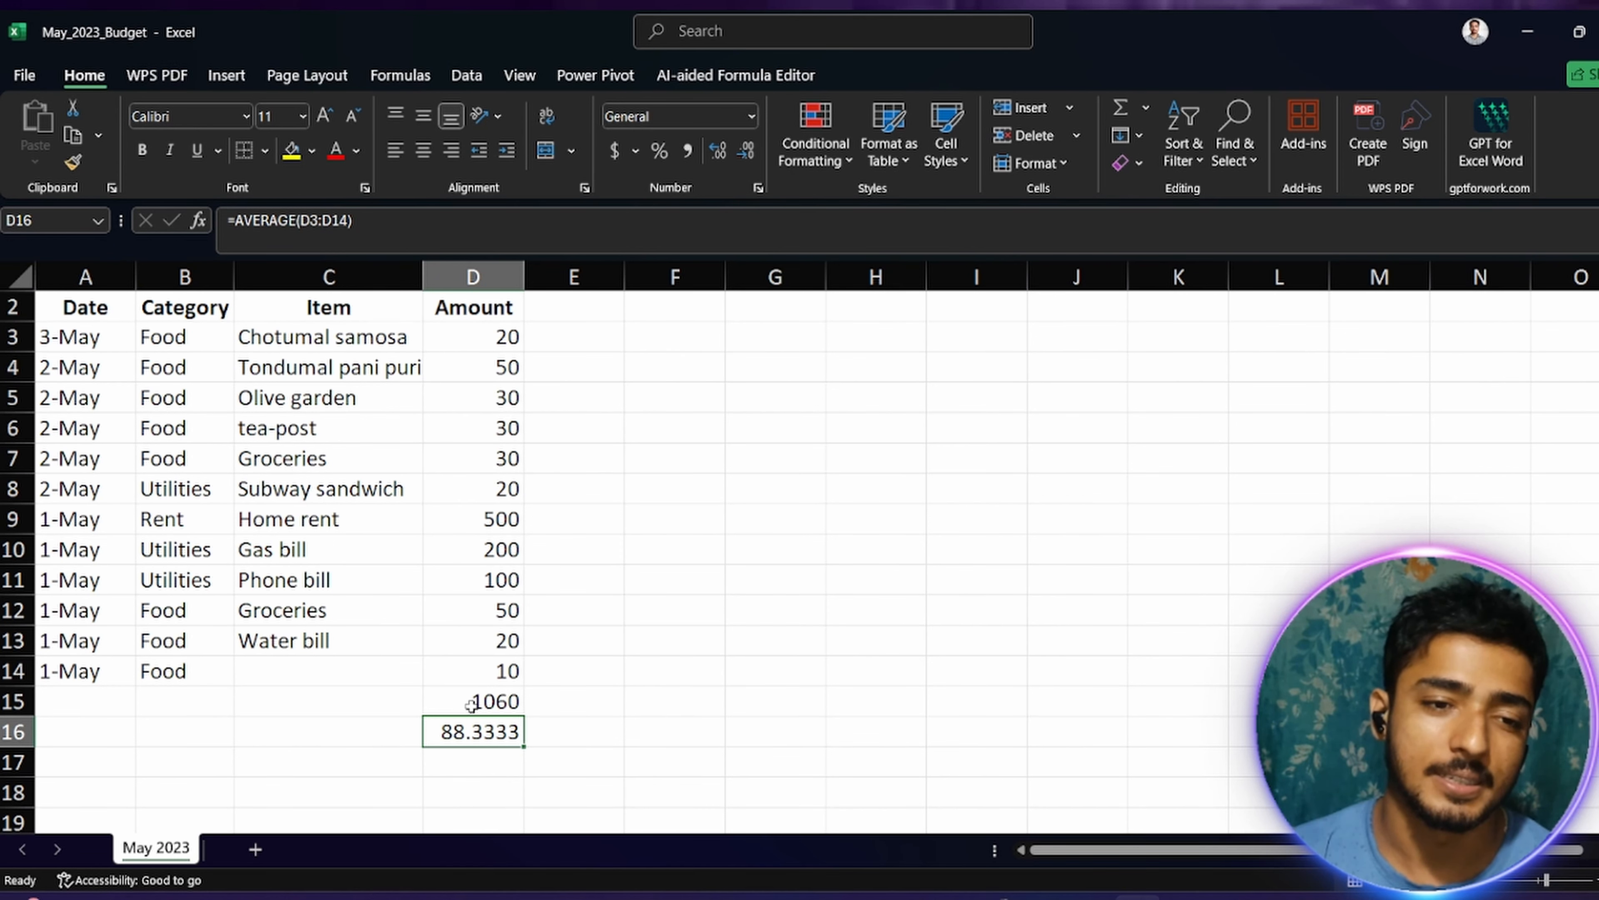
pyautogui.moveTo(471, 704); pyautogui.dragTo(501, 740)
pyautogui.press('BackSpace')
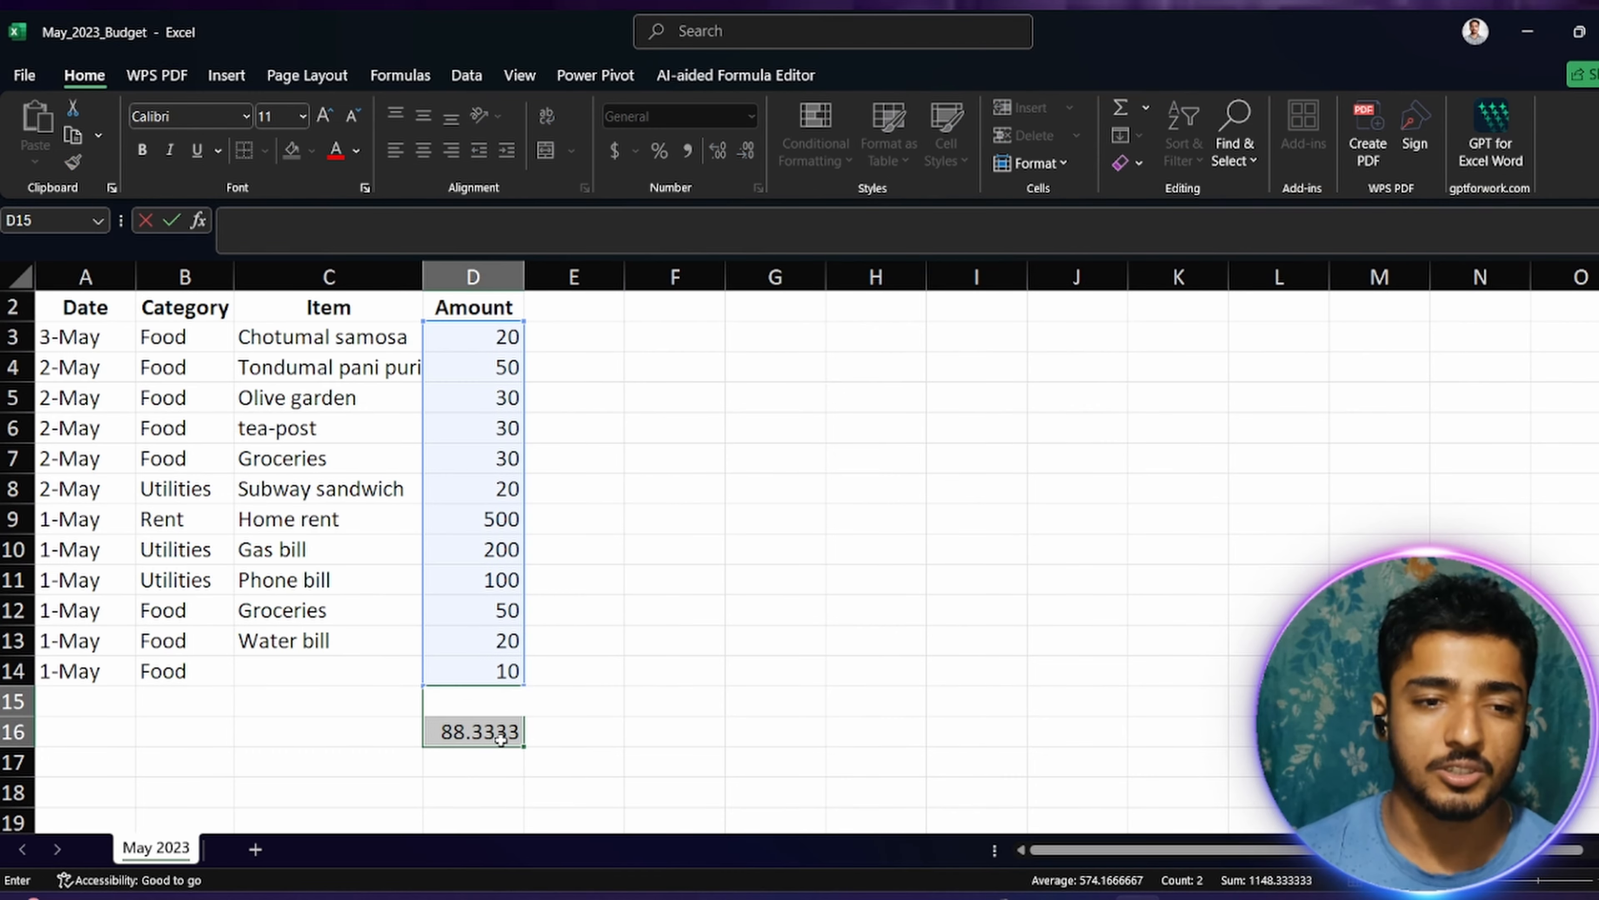
pyautogui.press('Return')
pyautogui.doubleClick(501, 734)
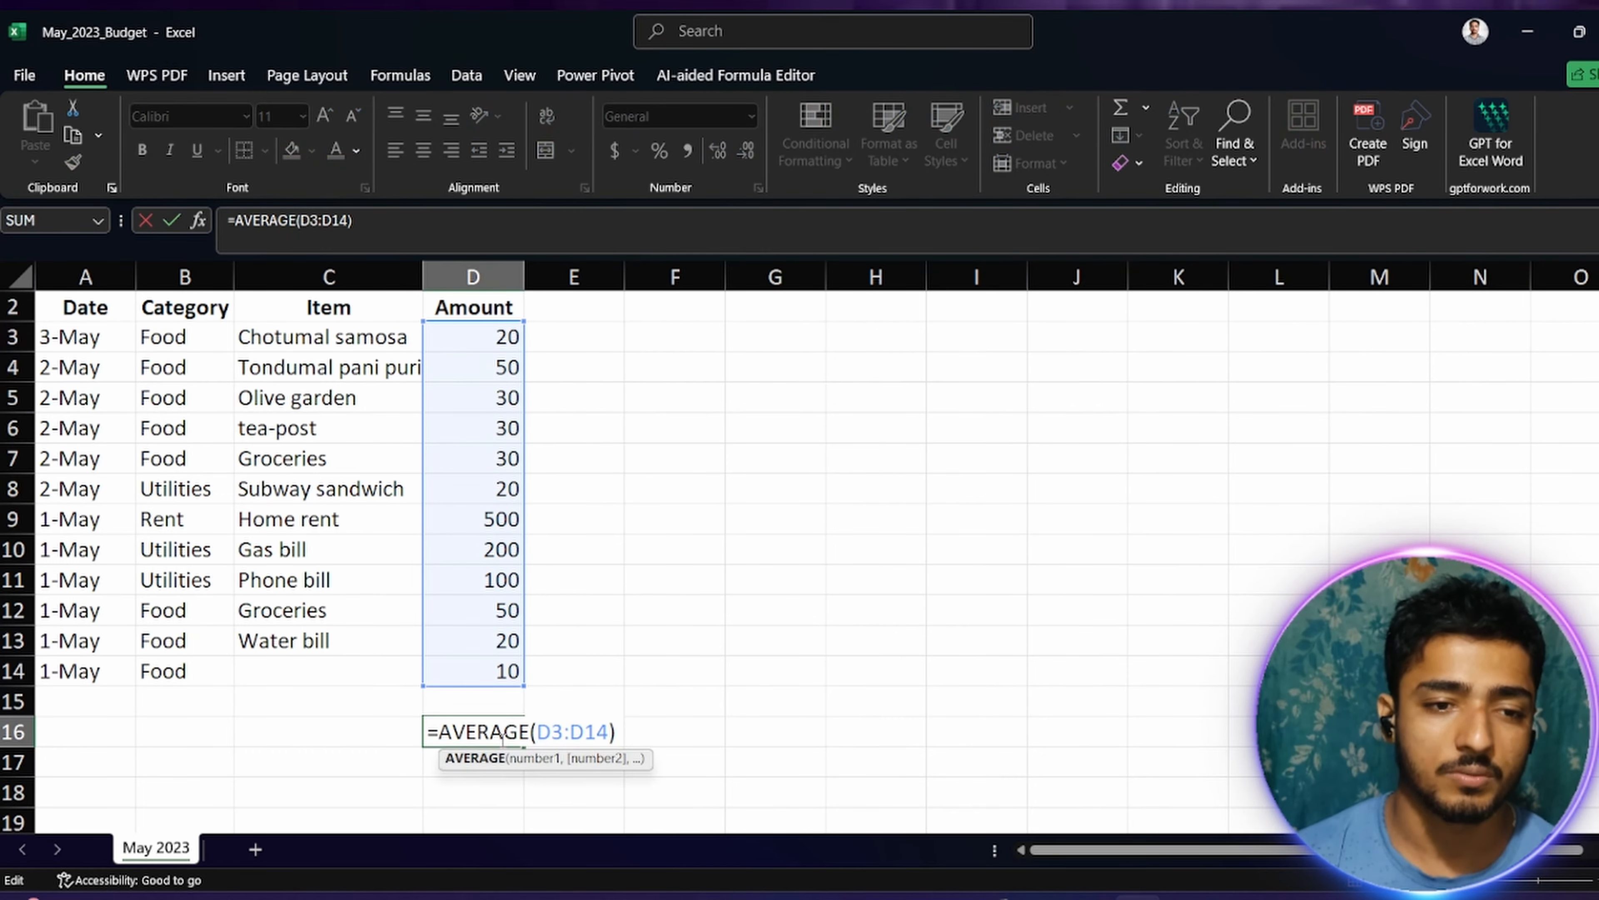
pyautogui.press('BackSpace')
pyautogui.hotkey('ctrl', 'a')
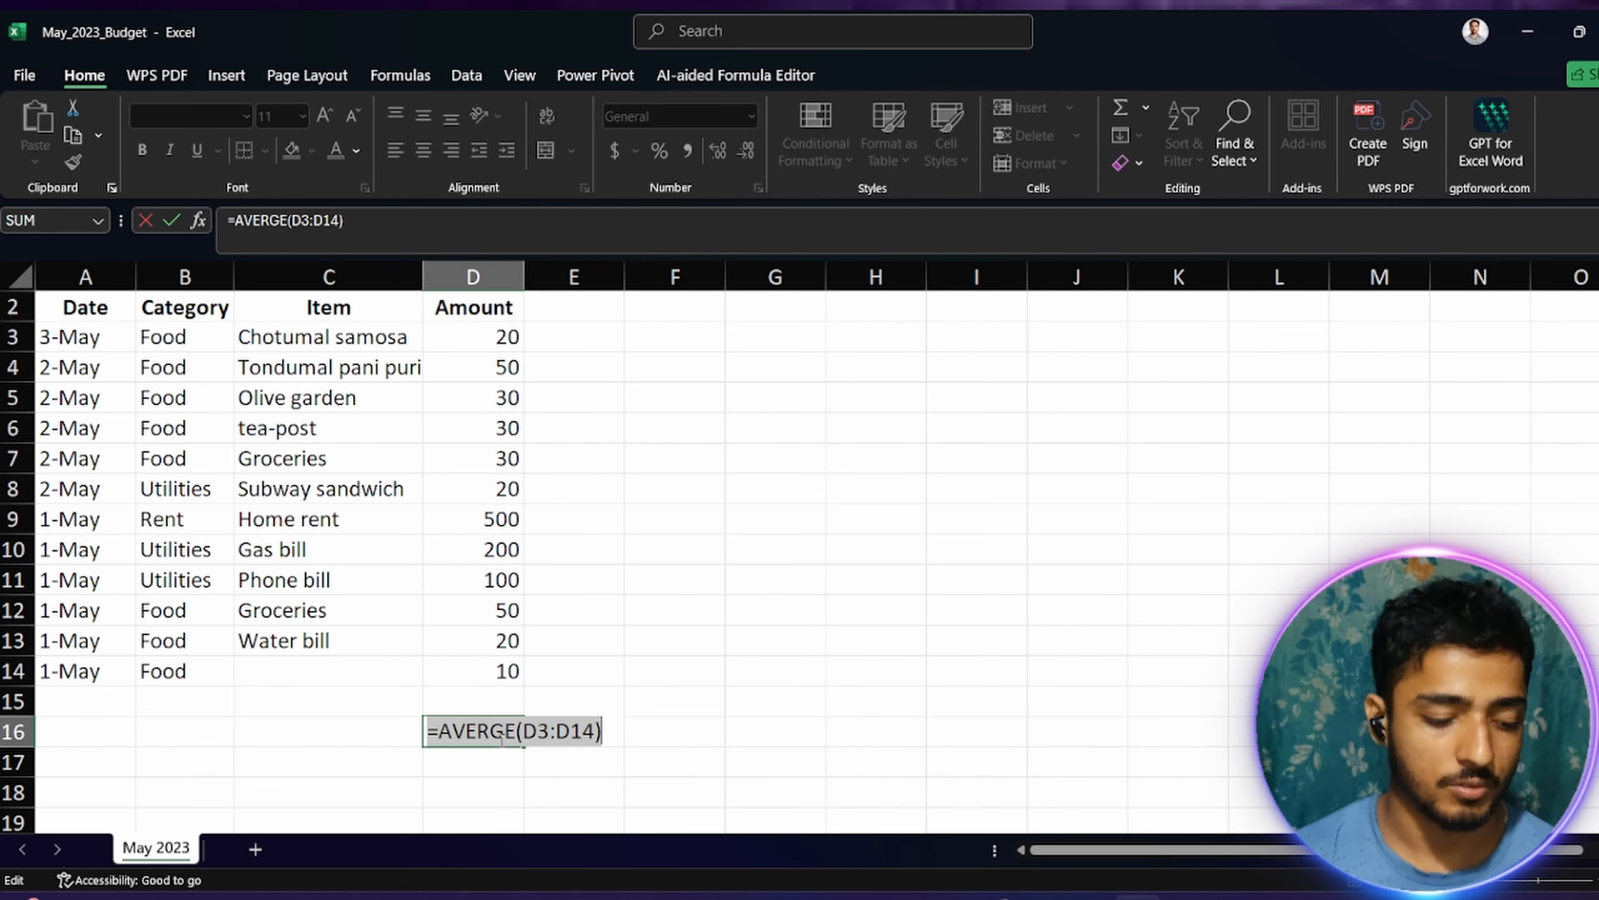
pyautogui.press('BackSpace')
pyautogui.click(557, 708)
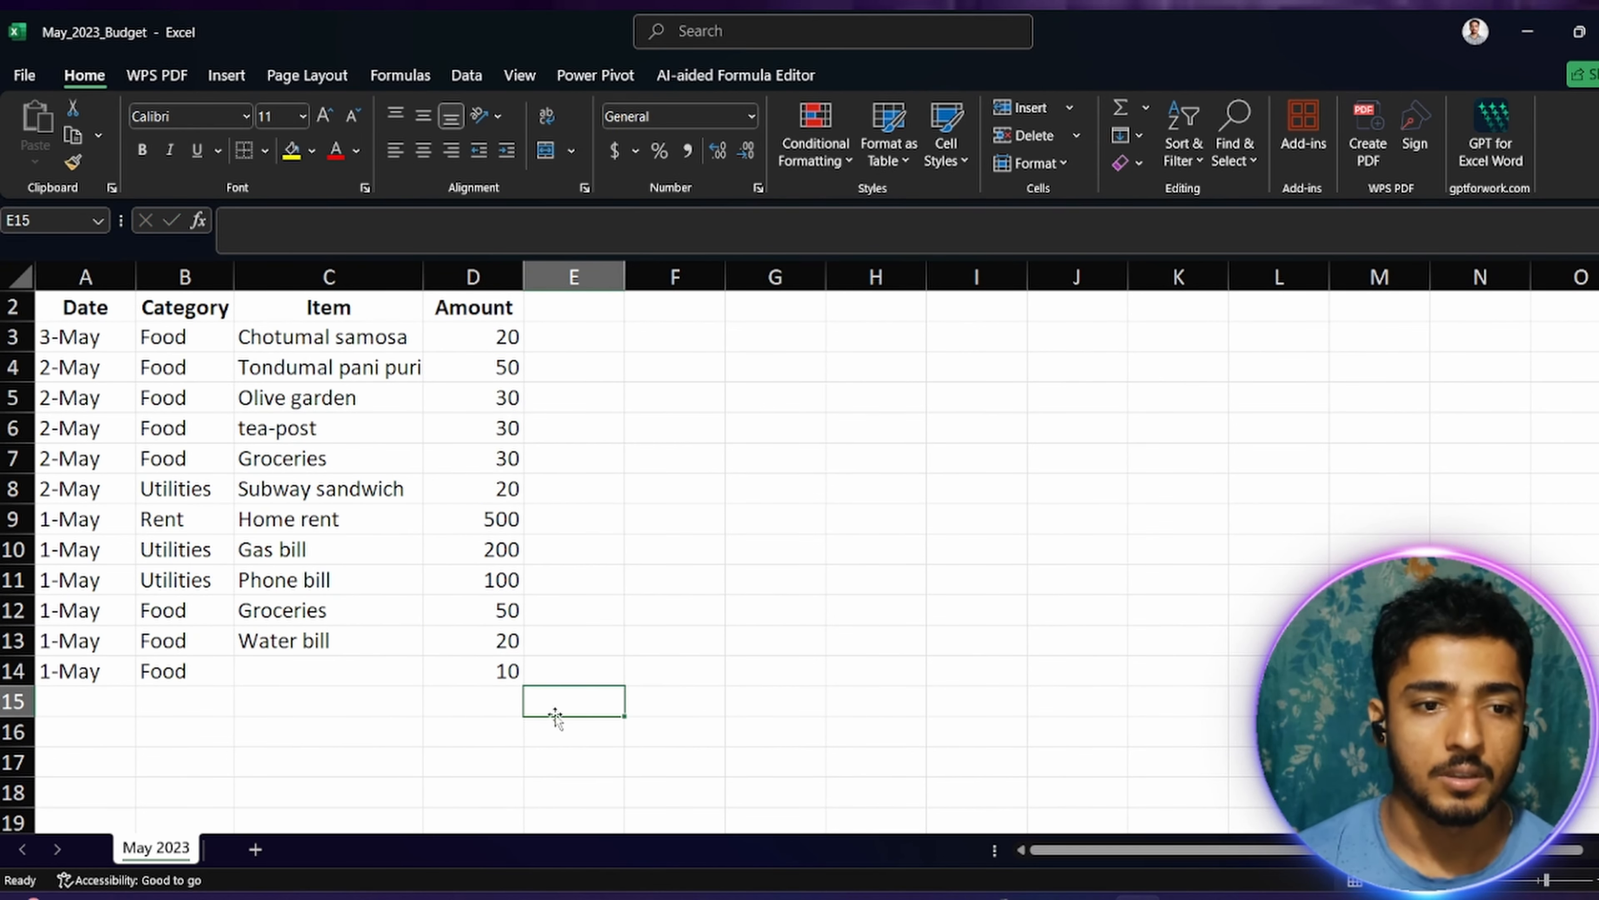
# Step: Total the amounts in D15 with the AutoSum Sum function over D3:D14
pyautogui.click(460, 692)
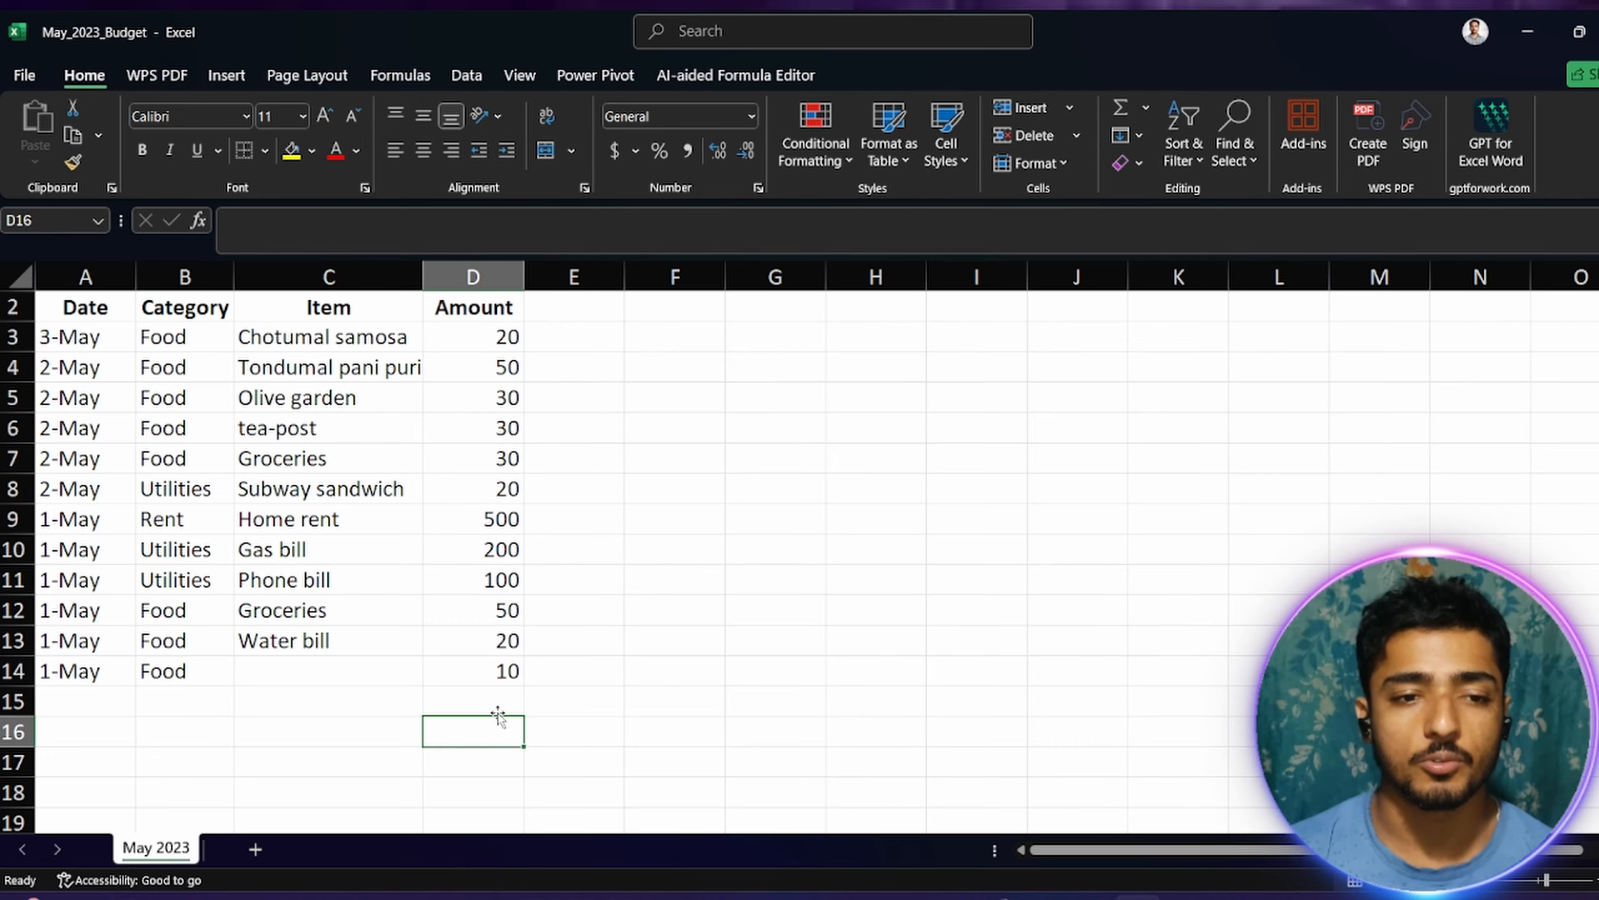
pyautogui.click(499, 711)
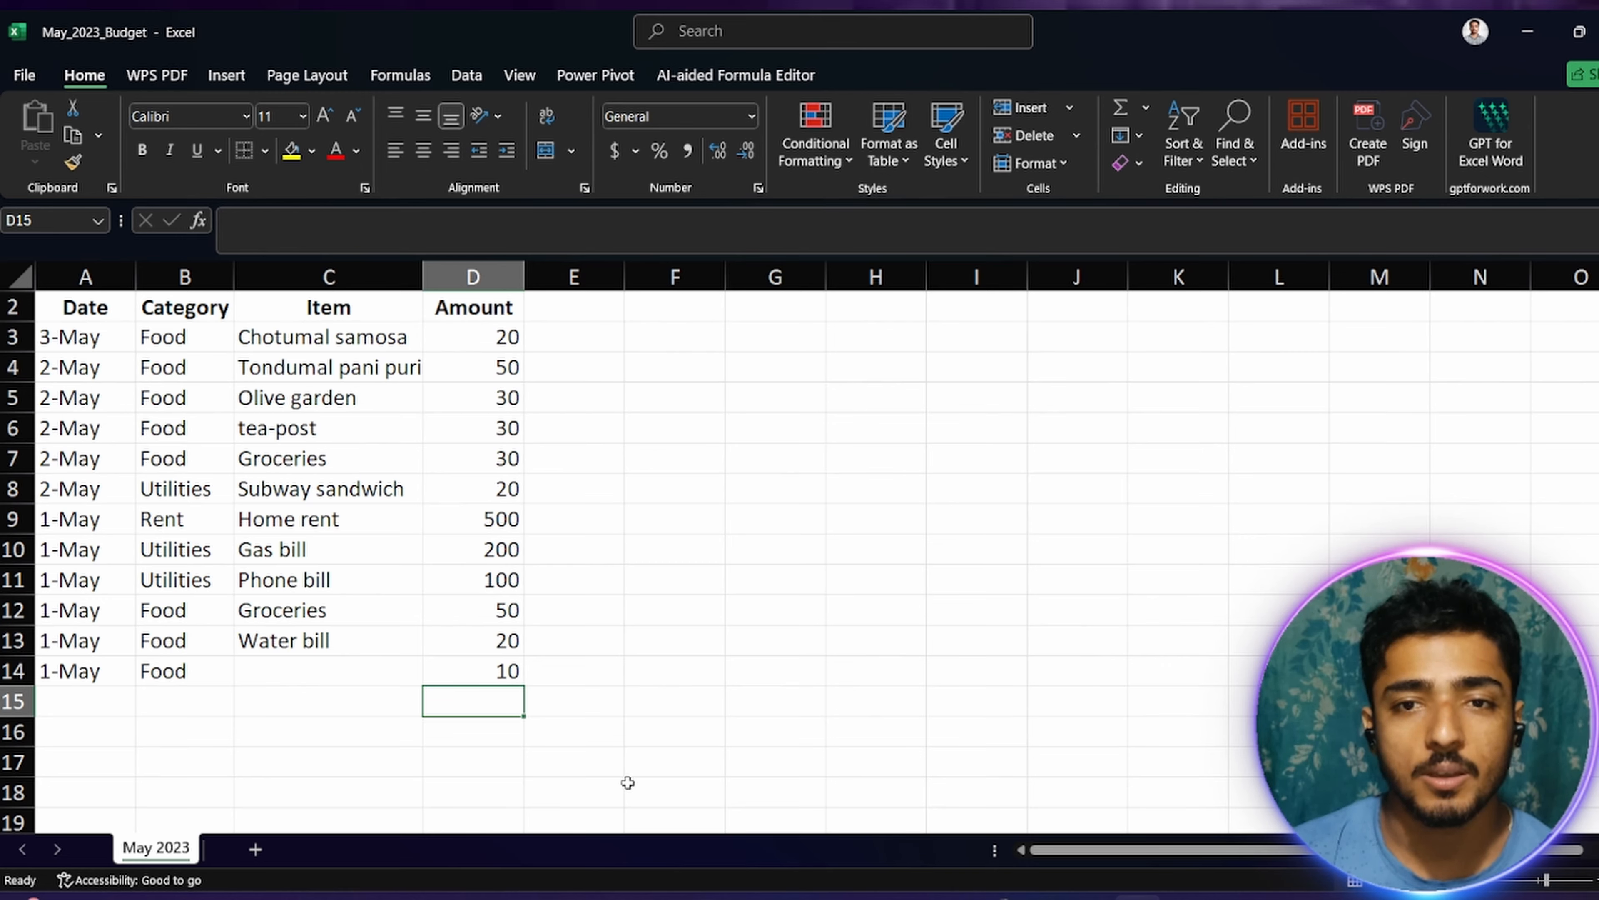
pyautogui.click(1146, 107)
pyautogui.click(1152, 140)
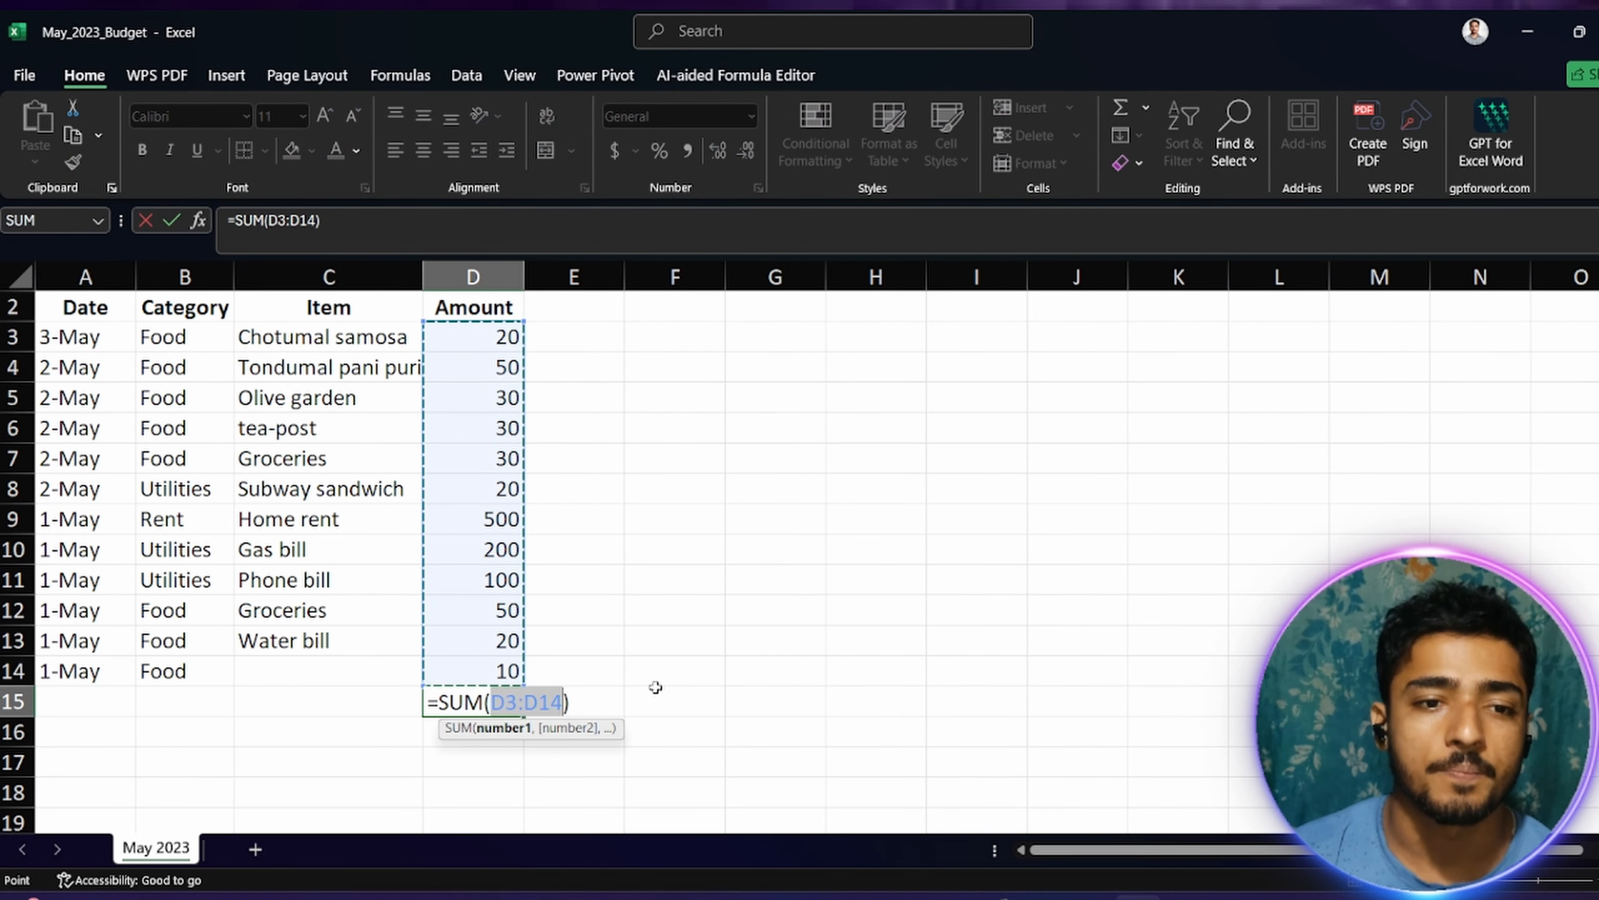
pyautogui.press('Return')
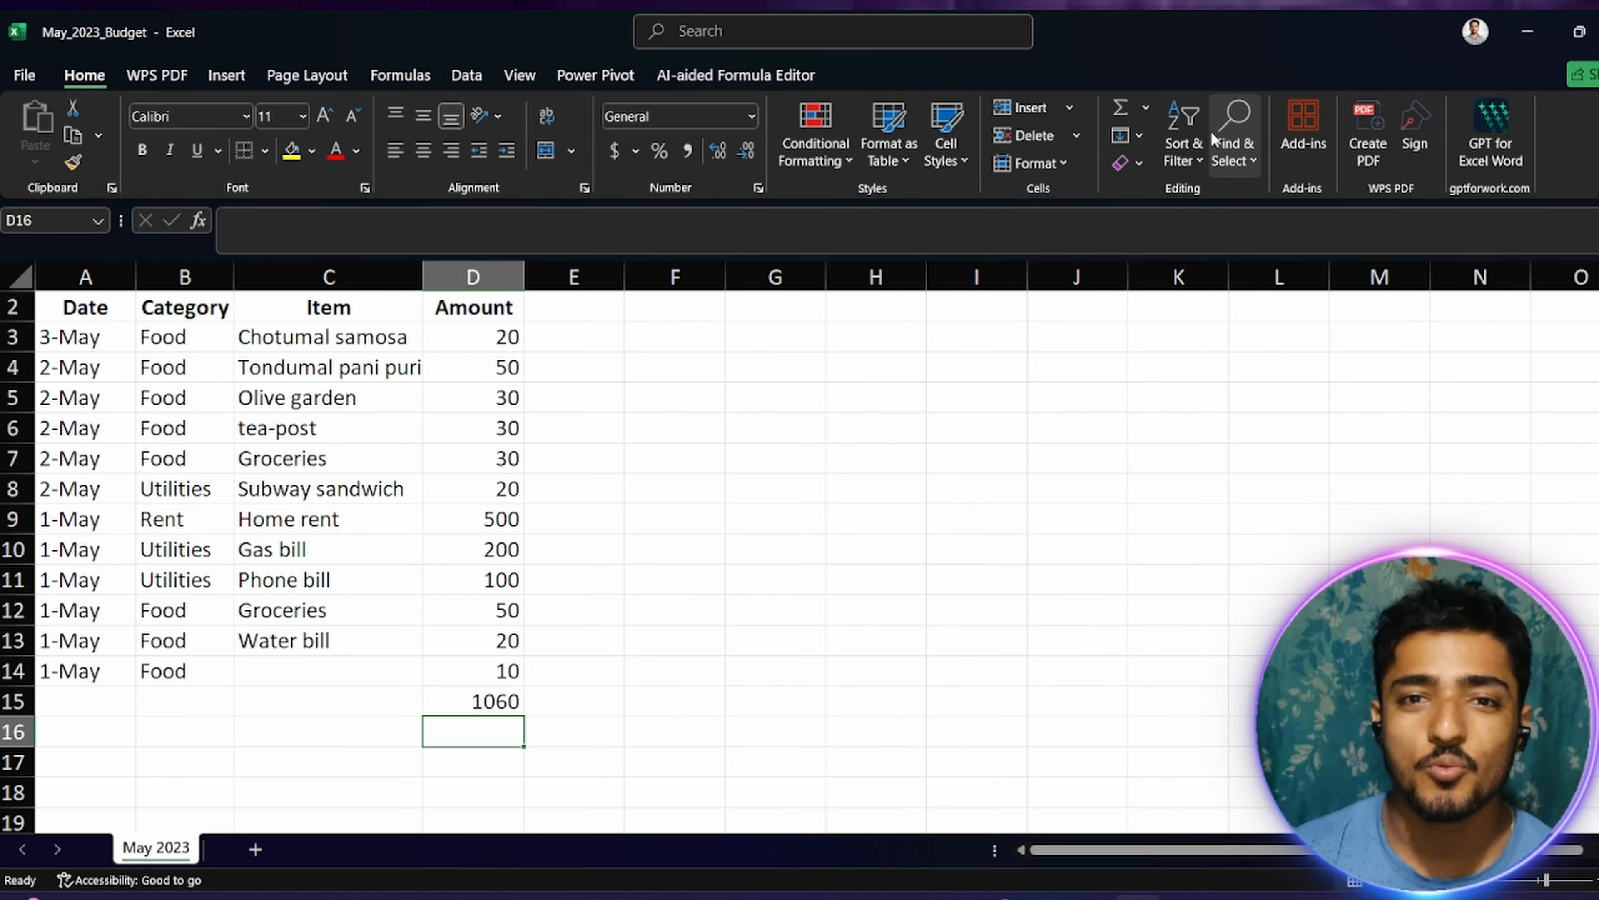
# Step: Insert the AutoSum Average function in D16 over the suggested range D3:D15
pyautogui.click(1202, 156)
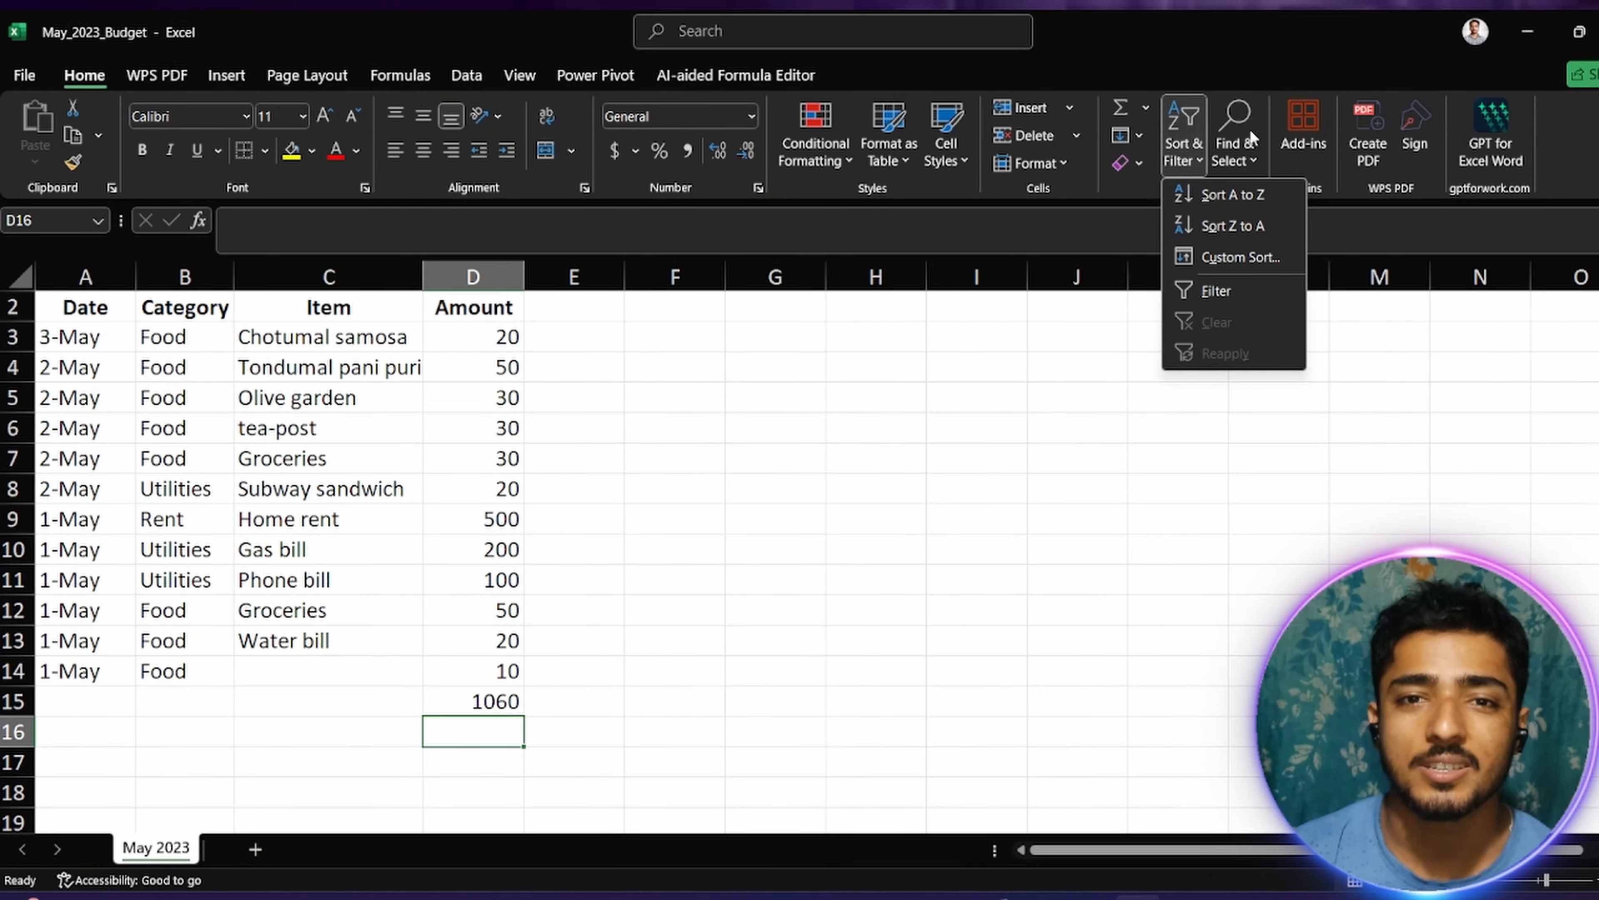
pyautogui.click(1145, 108)
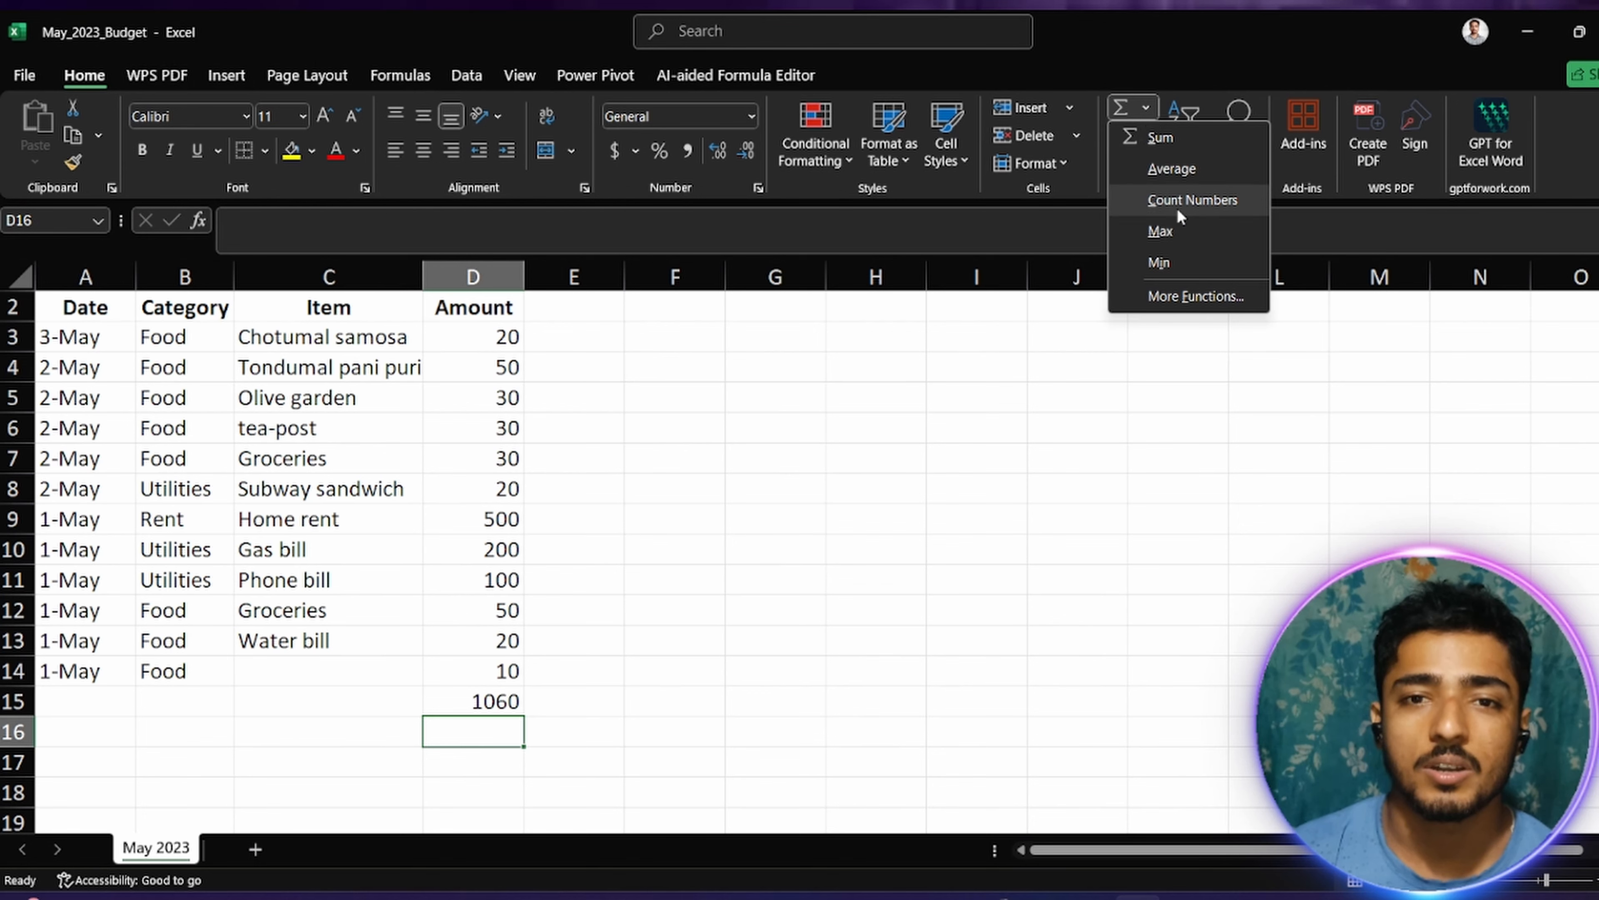
pyautogui.click(1166, 166)
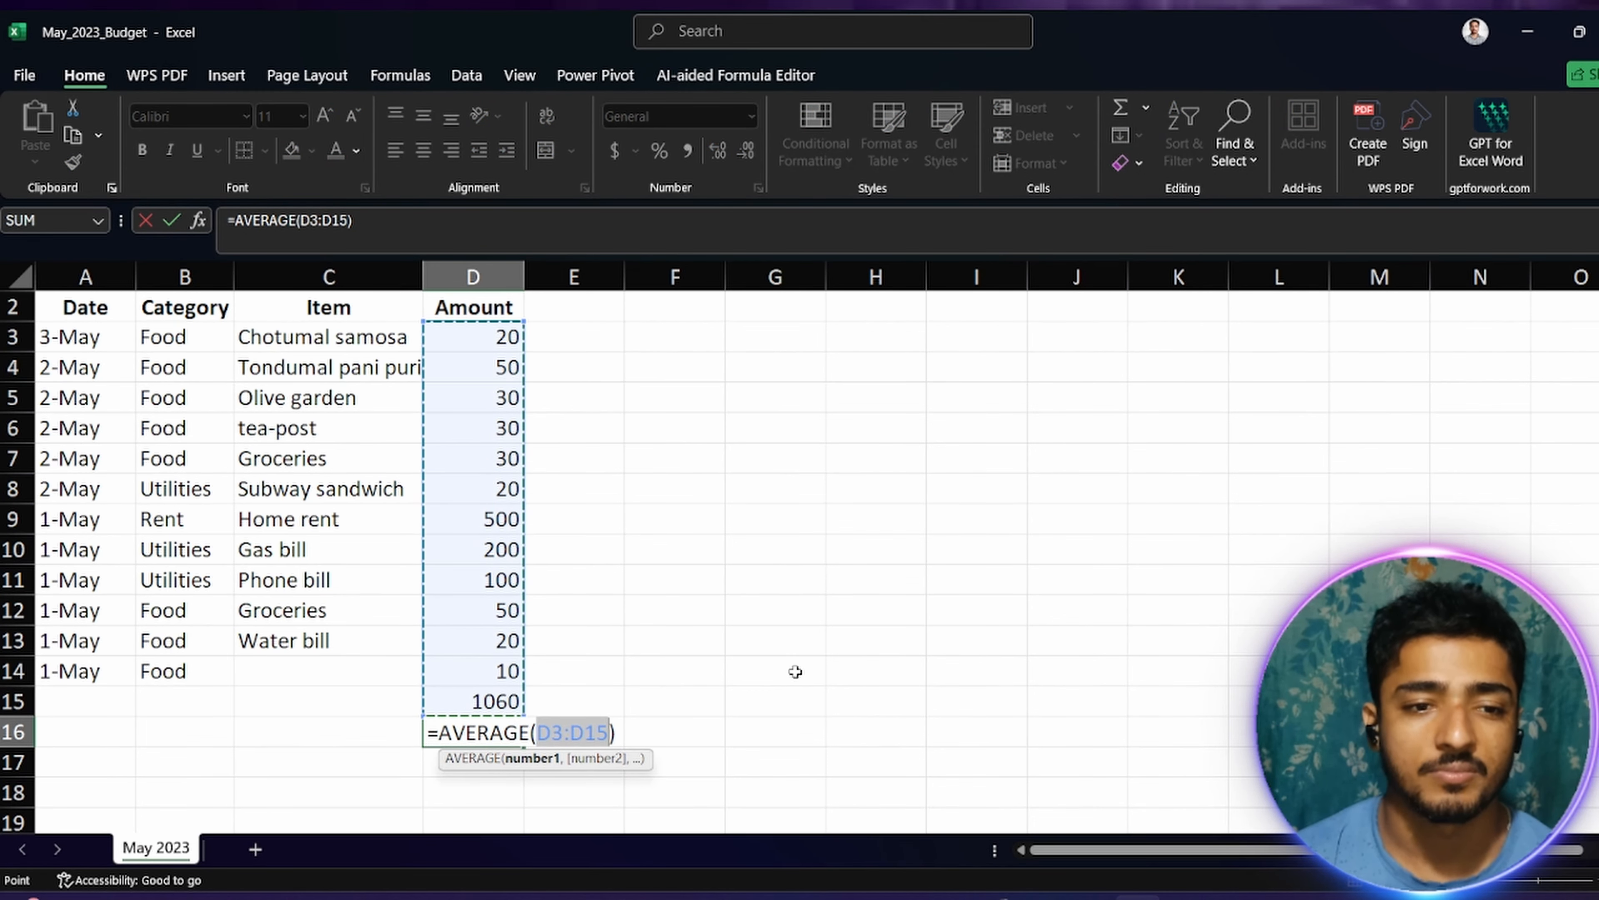
pyautogui.press('Return')
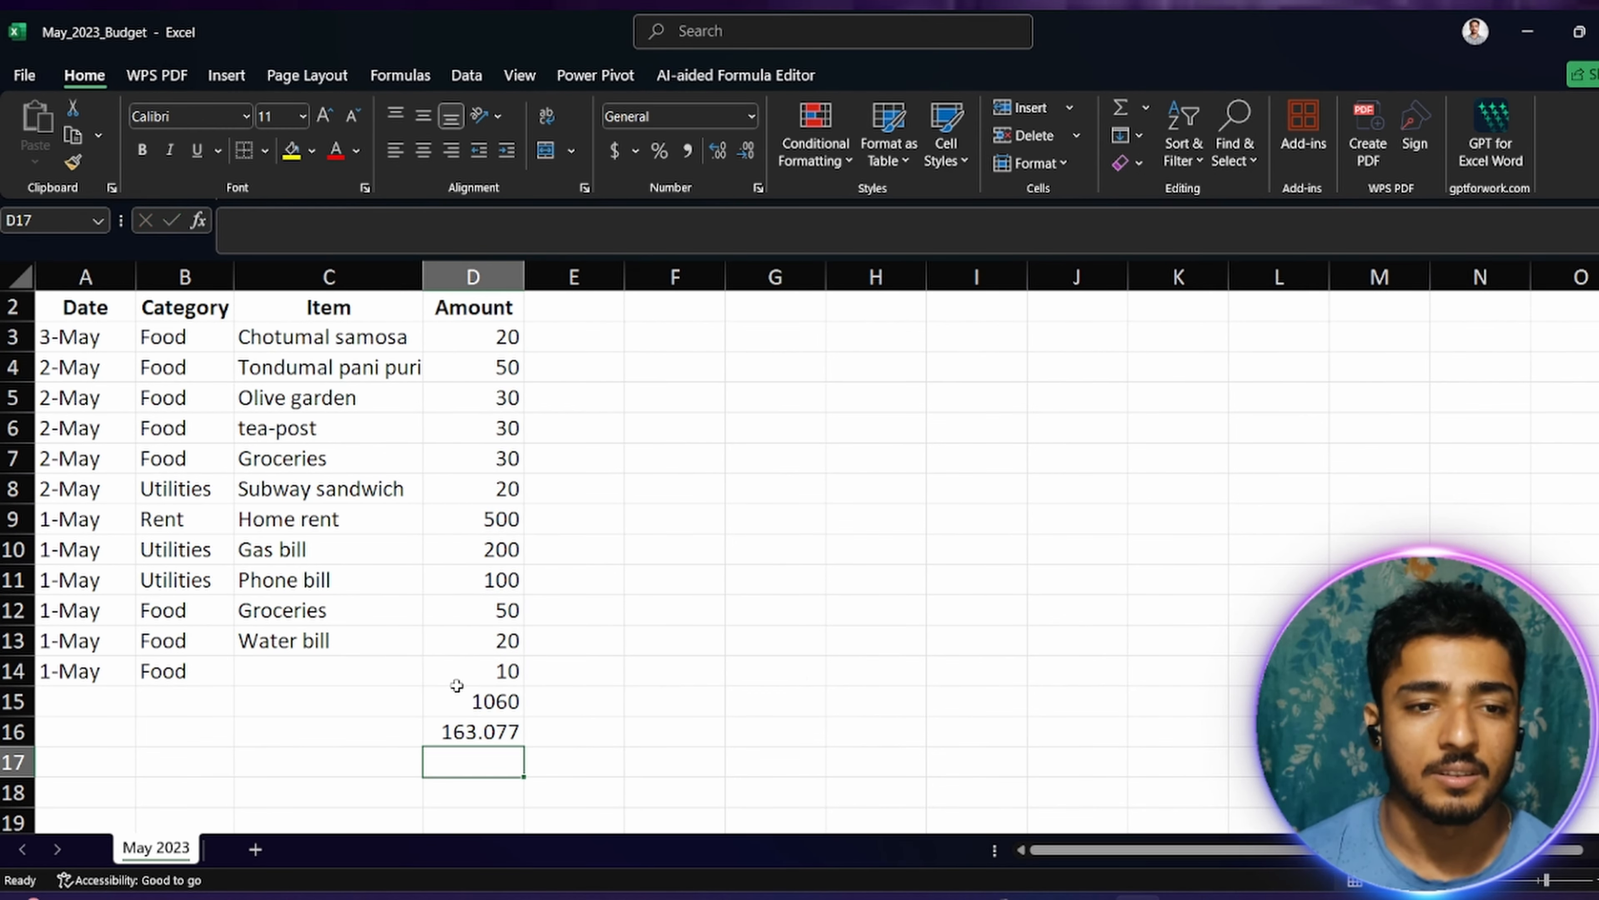
# Step: Delete the SUM formula in D15 and check the D16 average formula against the amounts in D3:D14
pyautogui.click(491, 701)
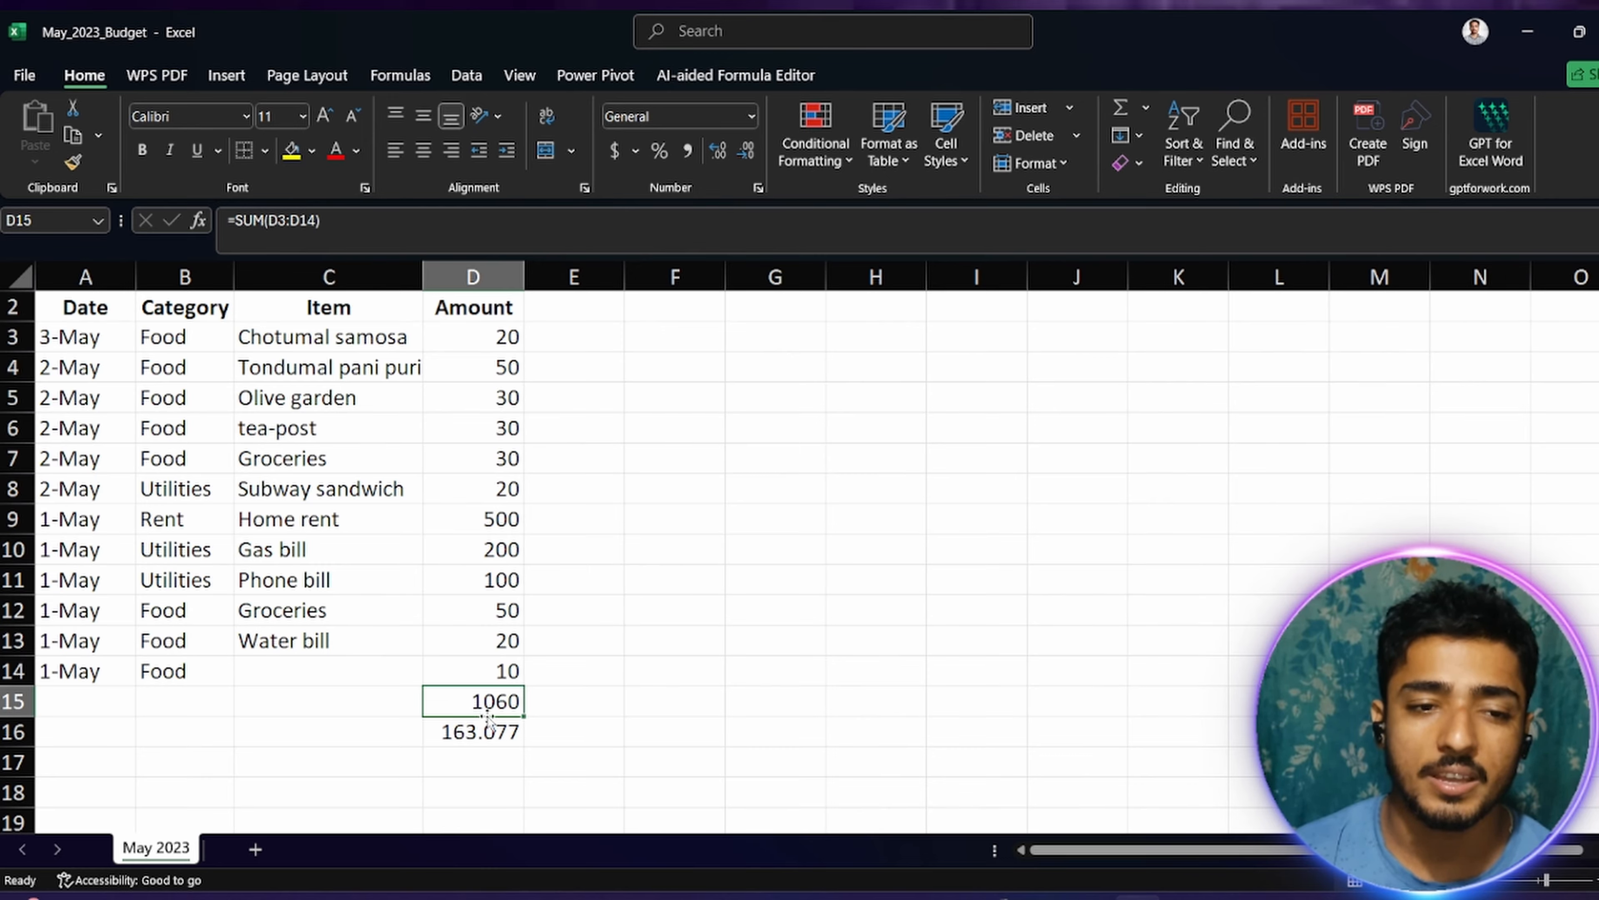
pyautogui.moveTo(510, 702); pyautogui.dragTo(599, 743)
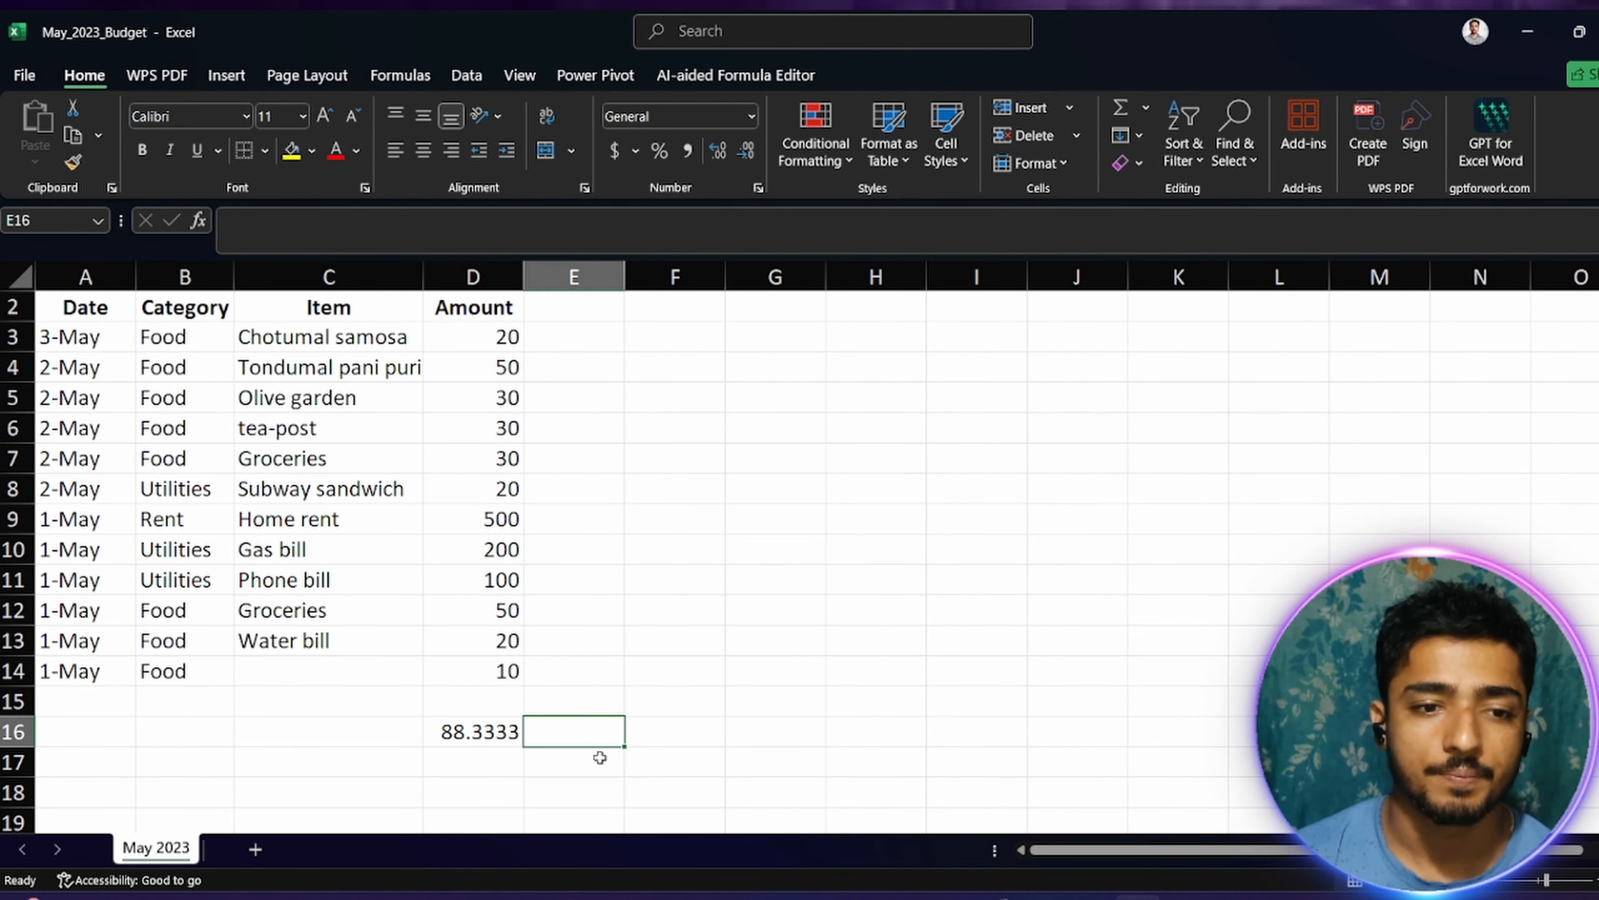
pyautogui.click(482, 734)
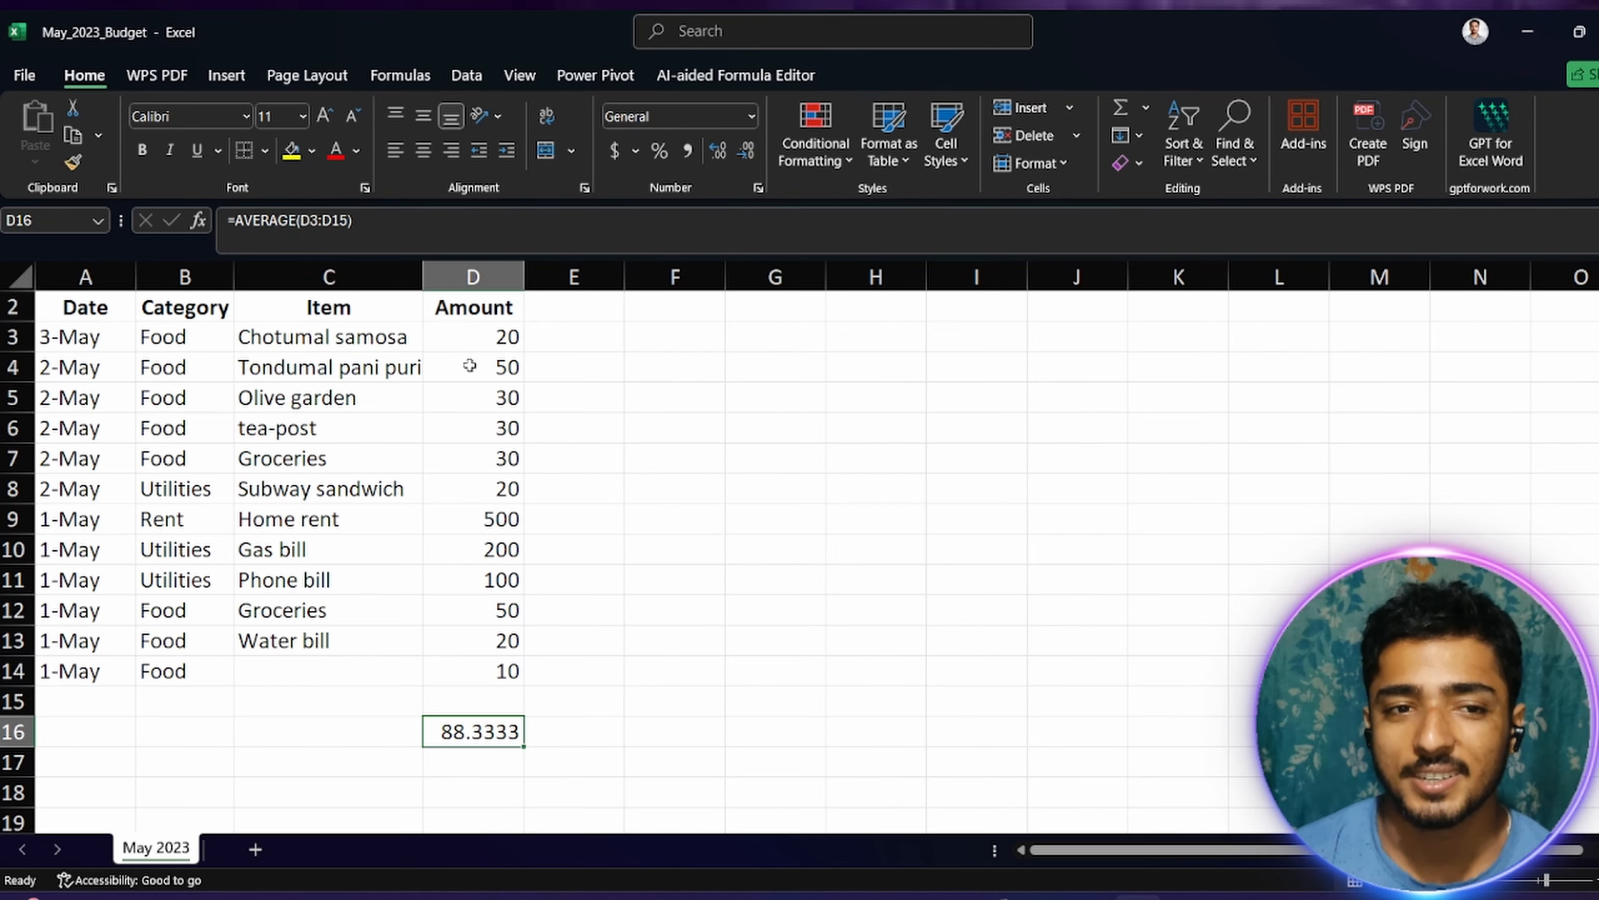
pyautogui.moveTo(484, 341); pyautogui.dragTo(506, 671)
pyautogui.click(844, 637)
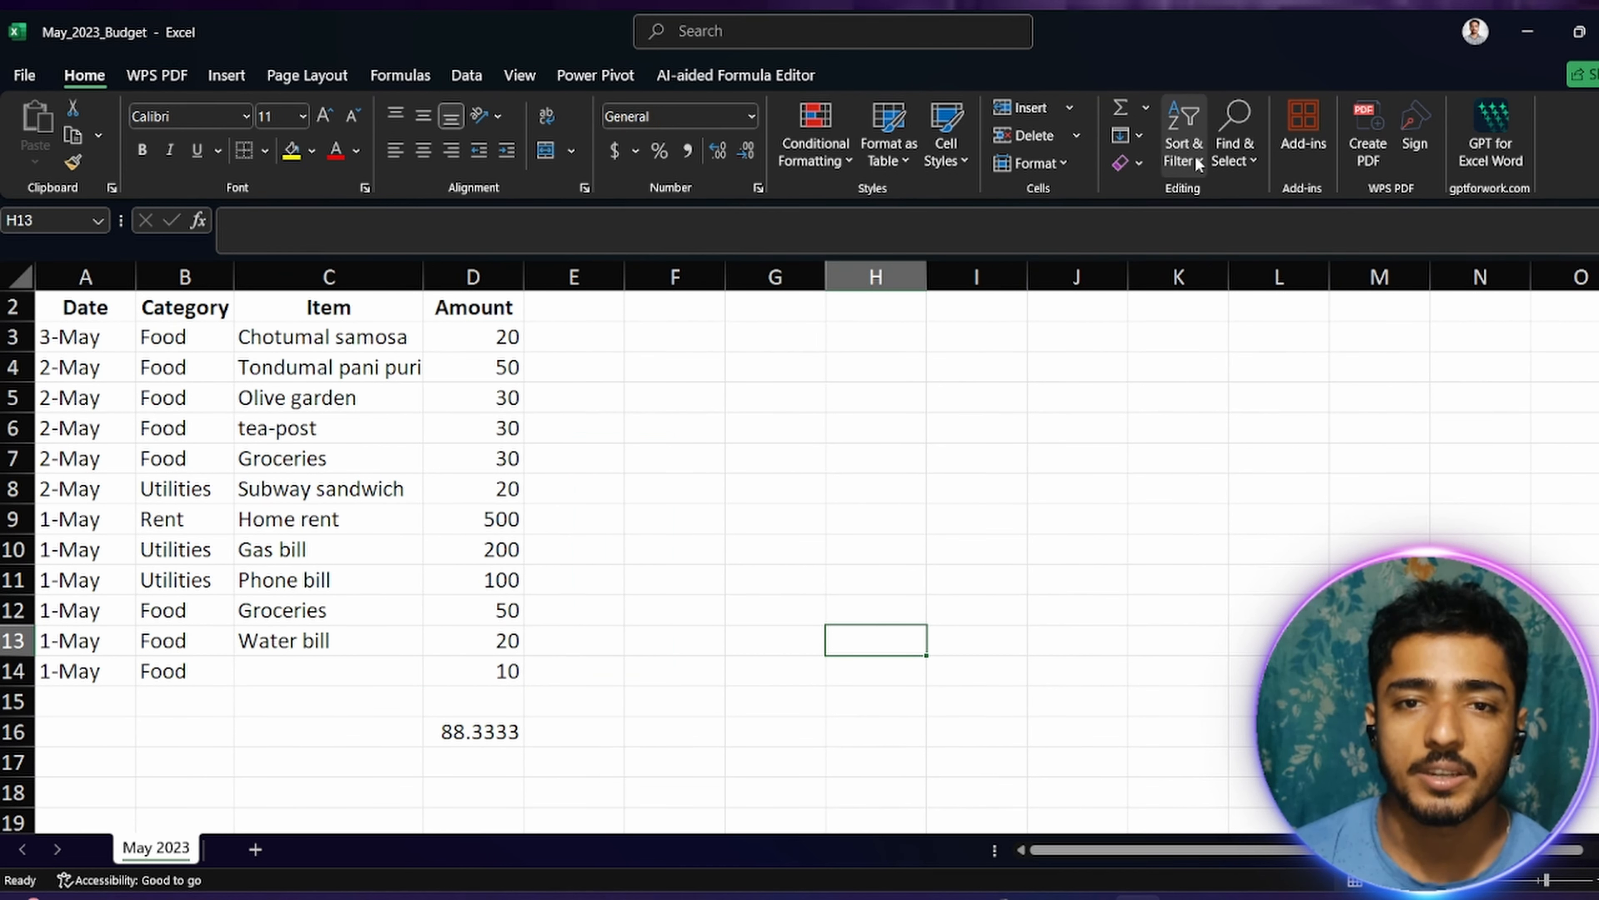
pyautogui.click(1127, 135)
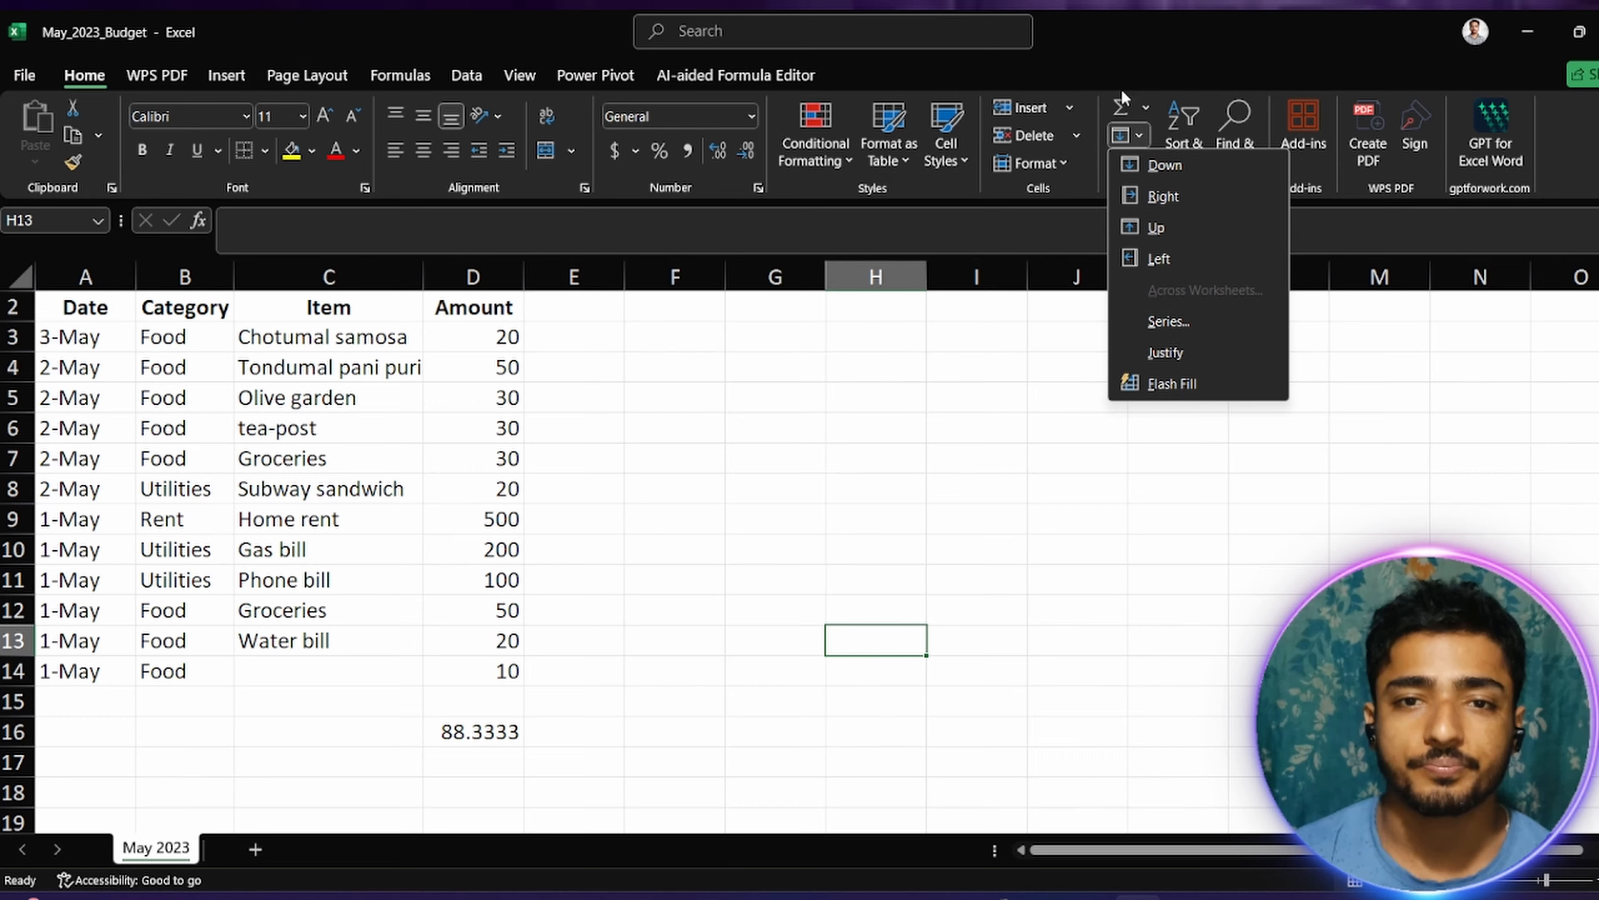
pyautogui.click(1141, 107)
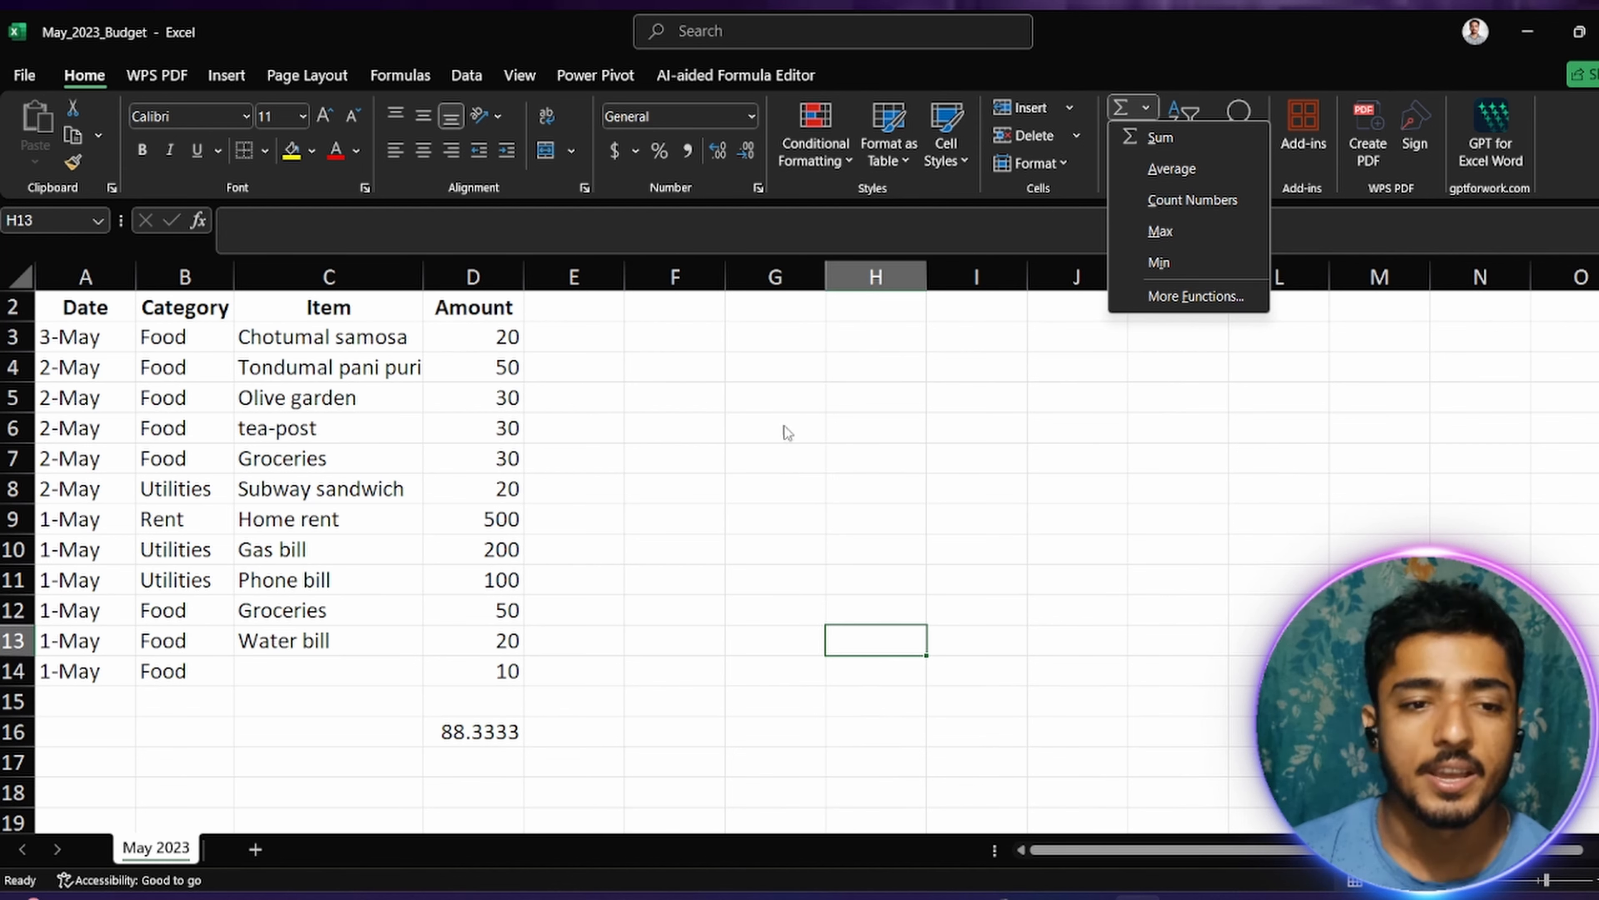
pyautogui.click(689, 366)
# Step: Enter =MAX(D3:D14) in F4 to find the largest amount, using the suggested MAX function
pyautogui.click(680, 365)
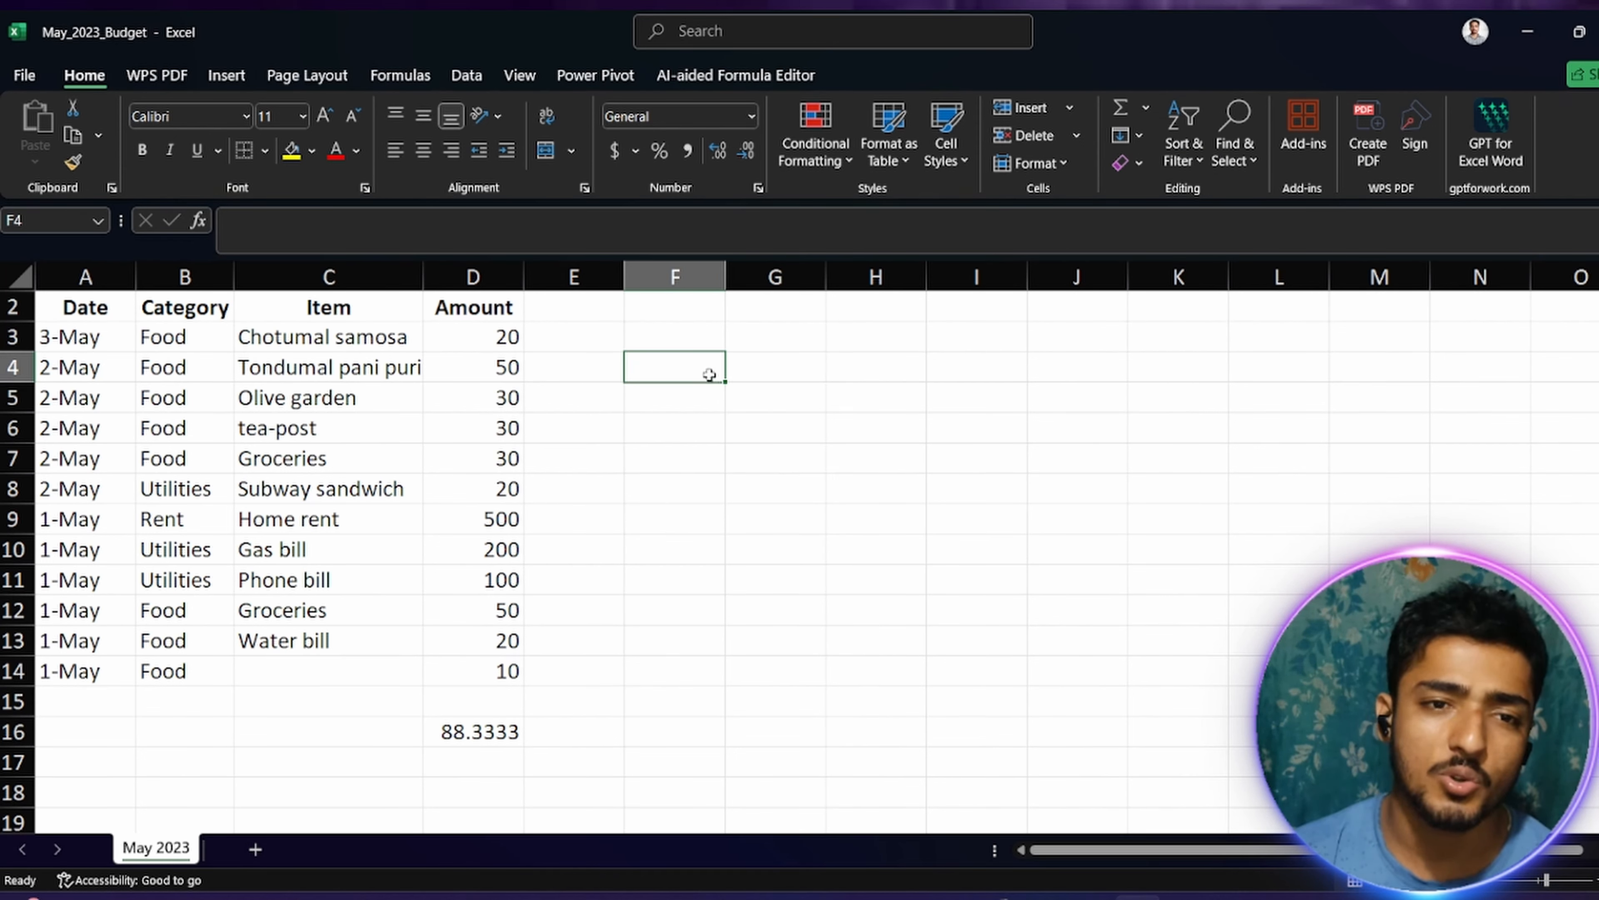
pyautogui.doubleClick(693, 365)
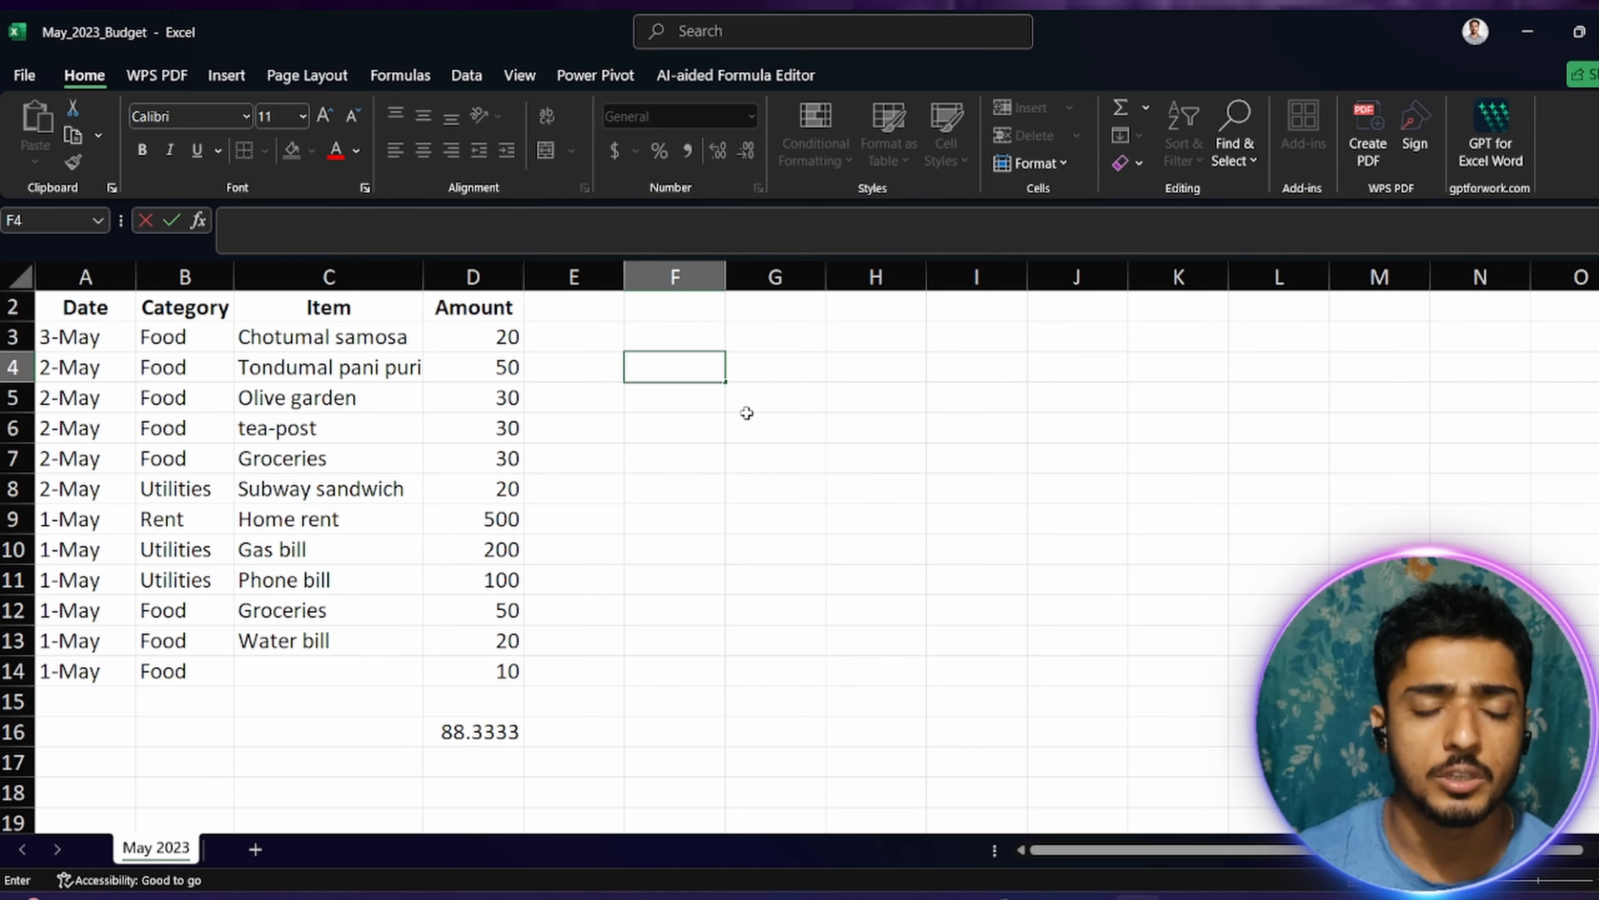
pyautogui.write('=m')
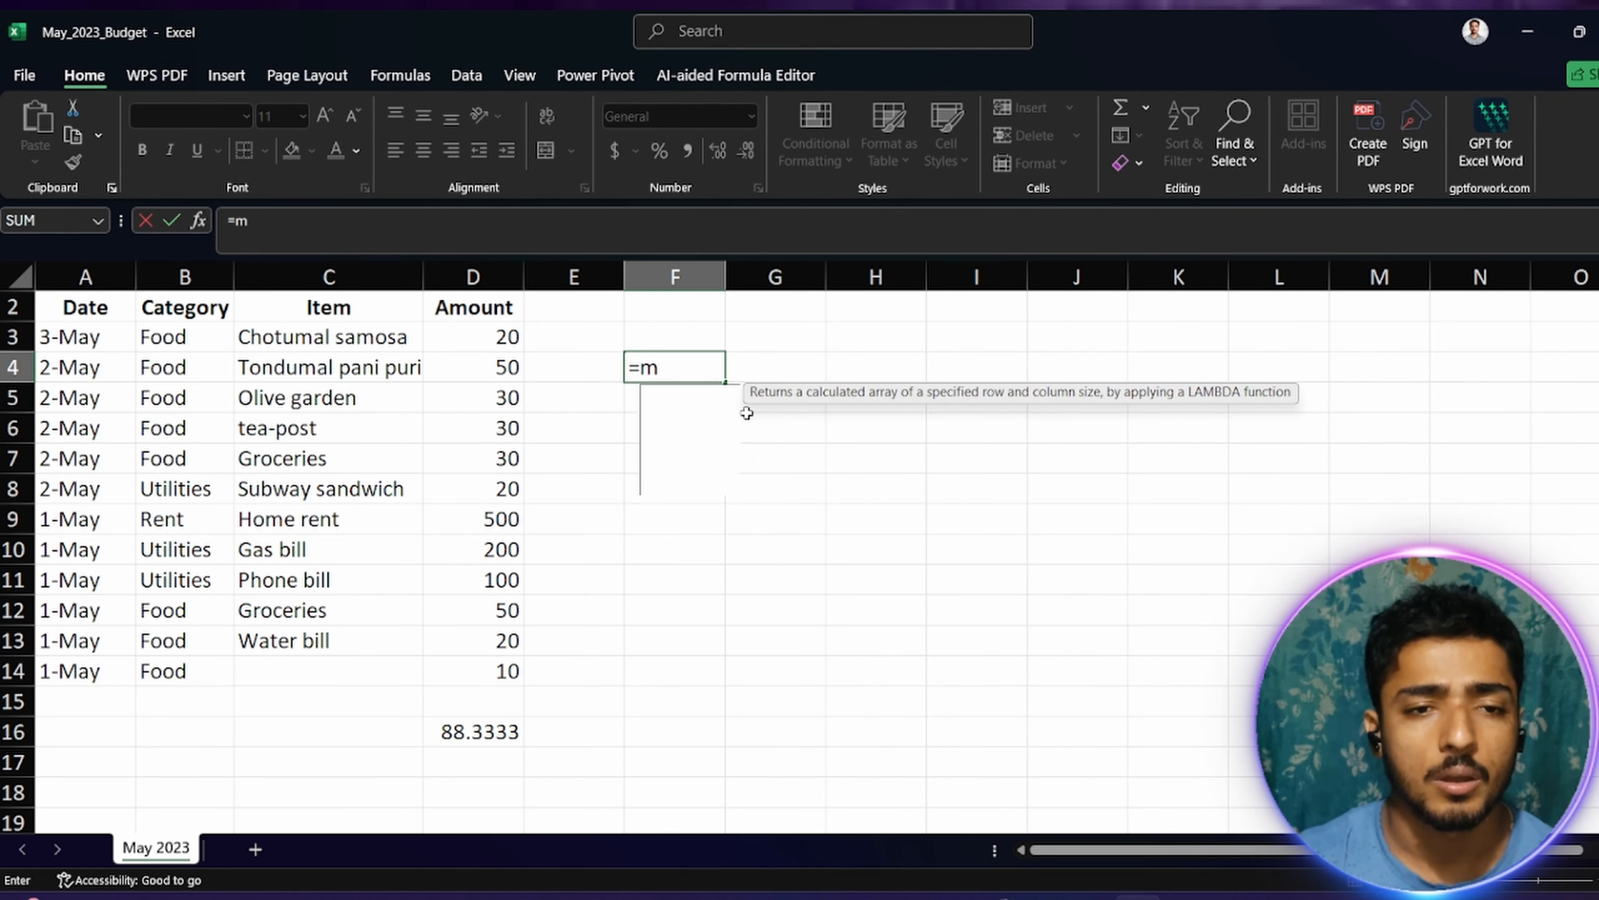
pyautogui.write('ax')
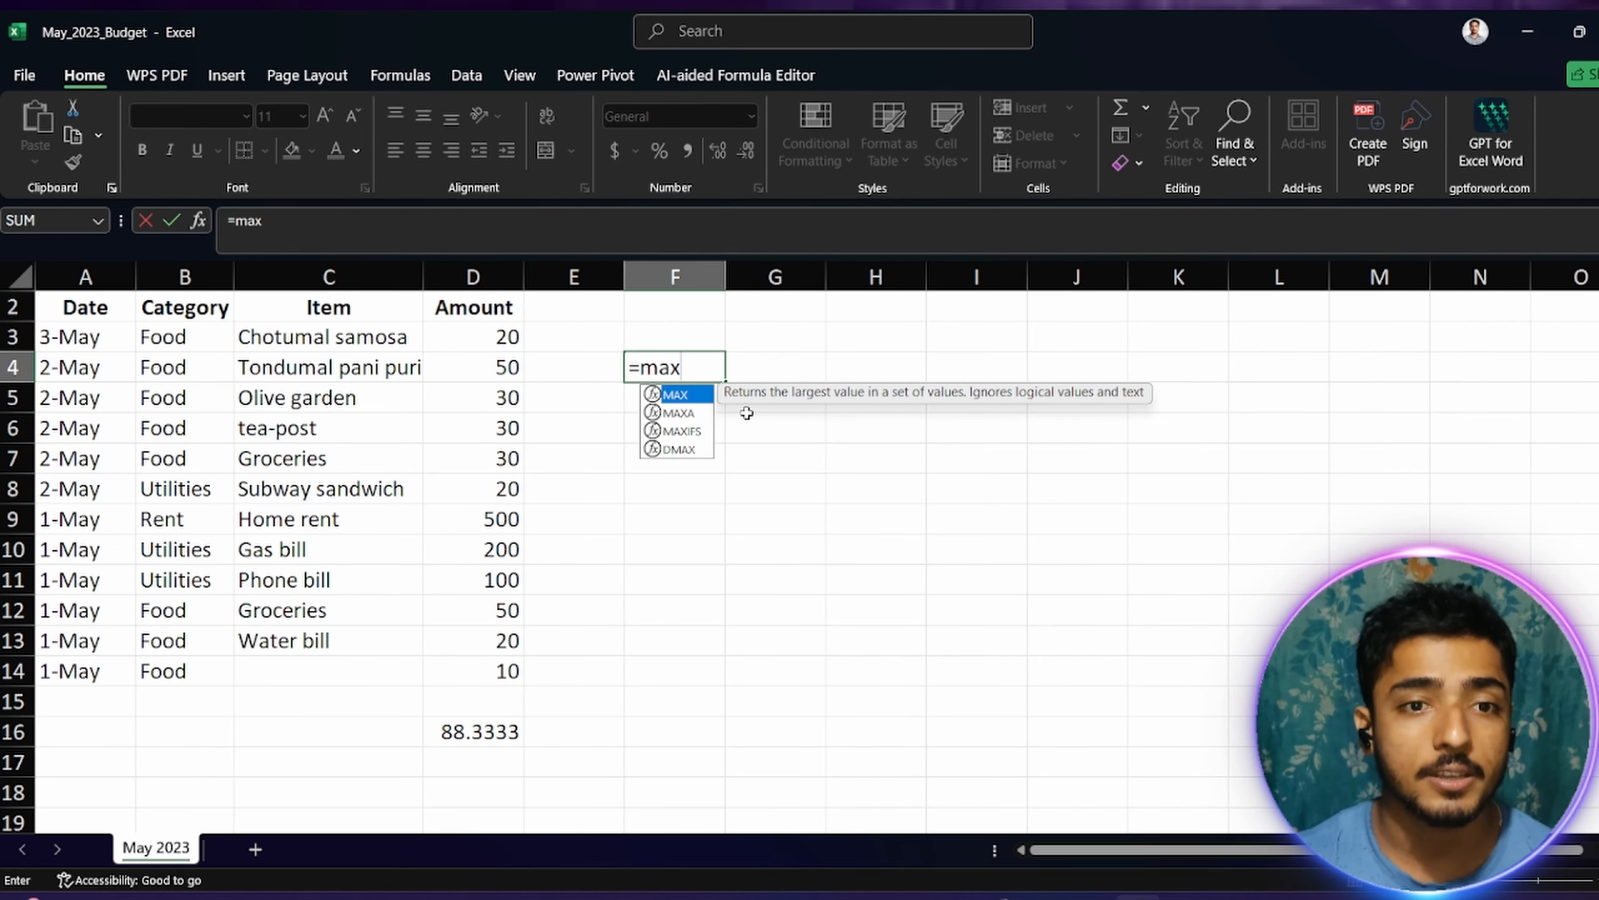
pyautogui.press('Tab')
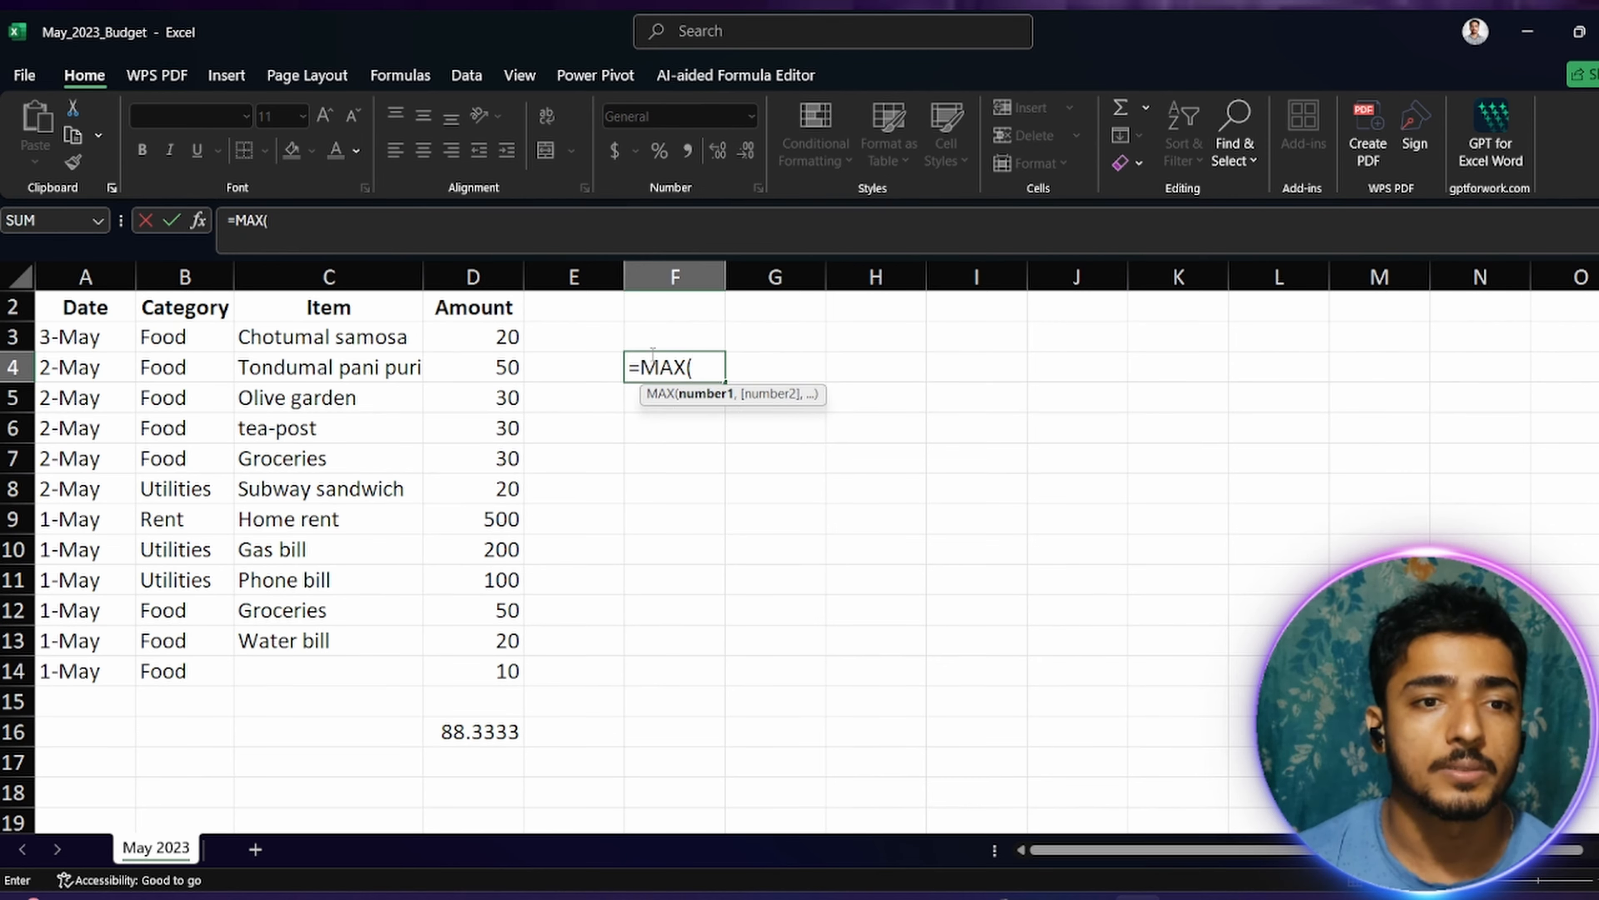
pyautogui.moveTo(492, 343); pyautogui.dragTo(458, 670)
pyautogui.write(')')
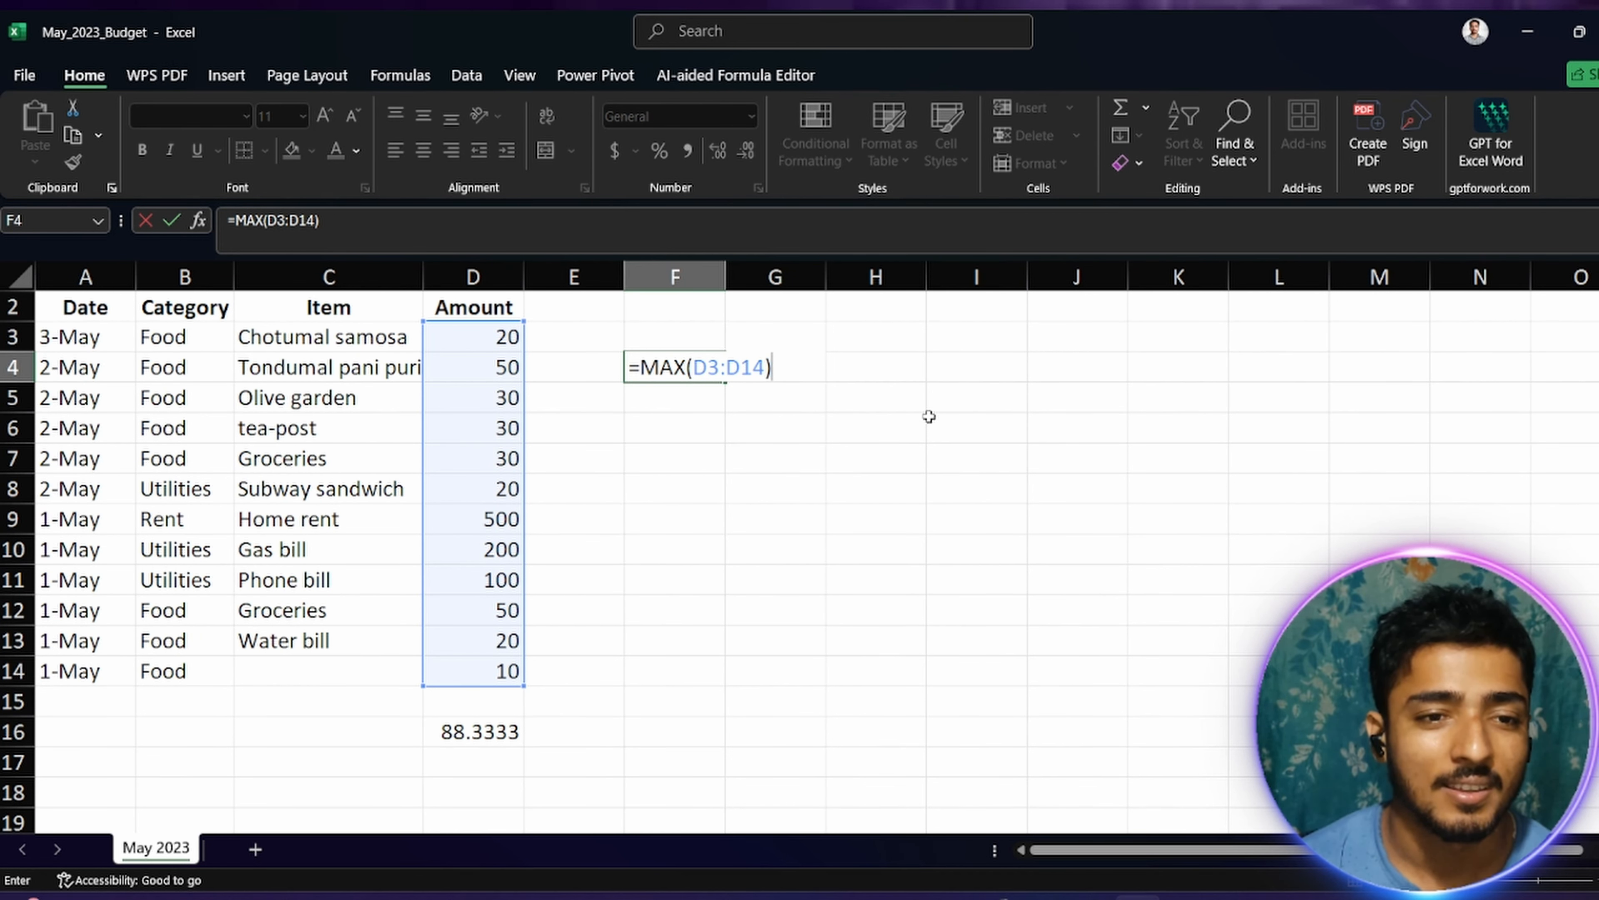
pyautogui.press('Return')
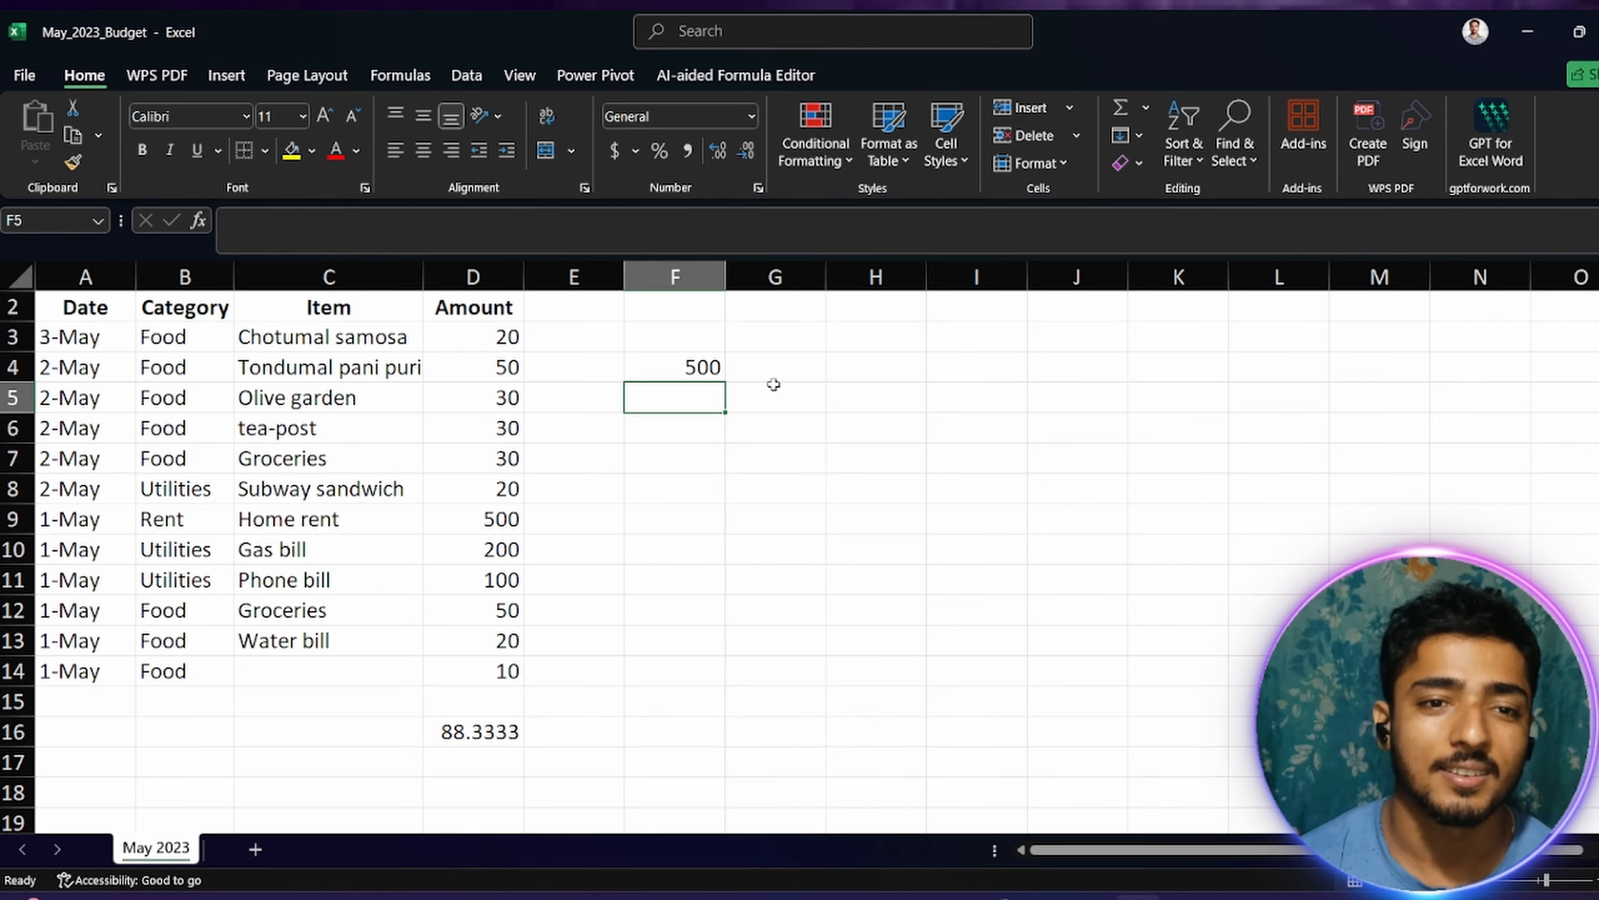
# Step: Change the function in the F4 formula to MIN, keeping the range D3:D14, to find the smallest amount
pyautogui.doubleClick(648, 369)
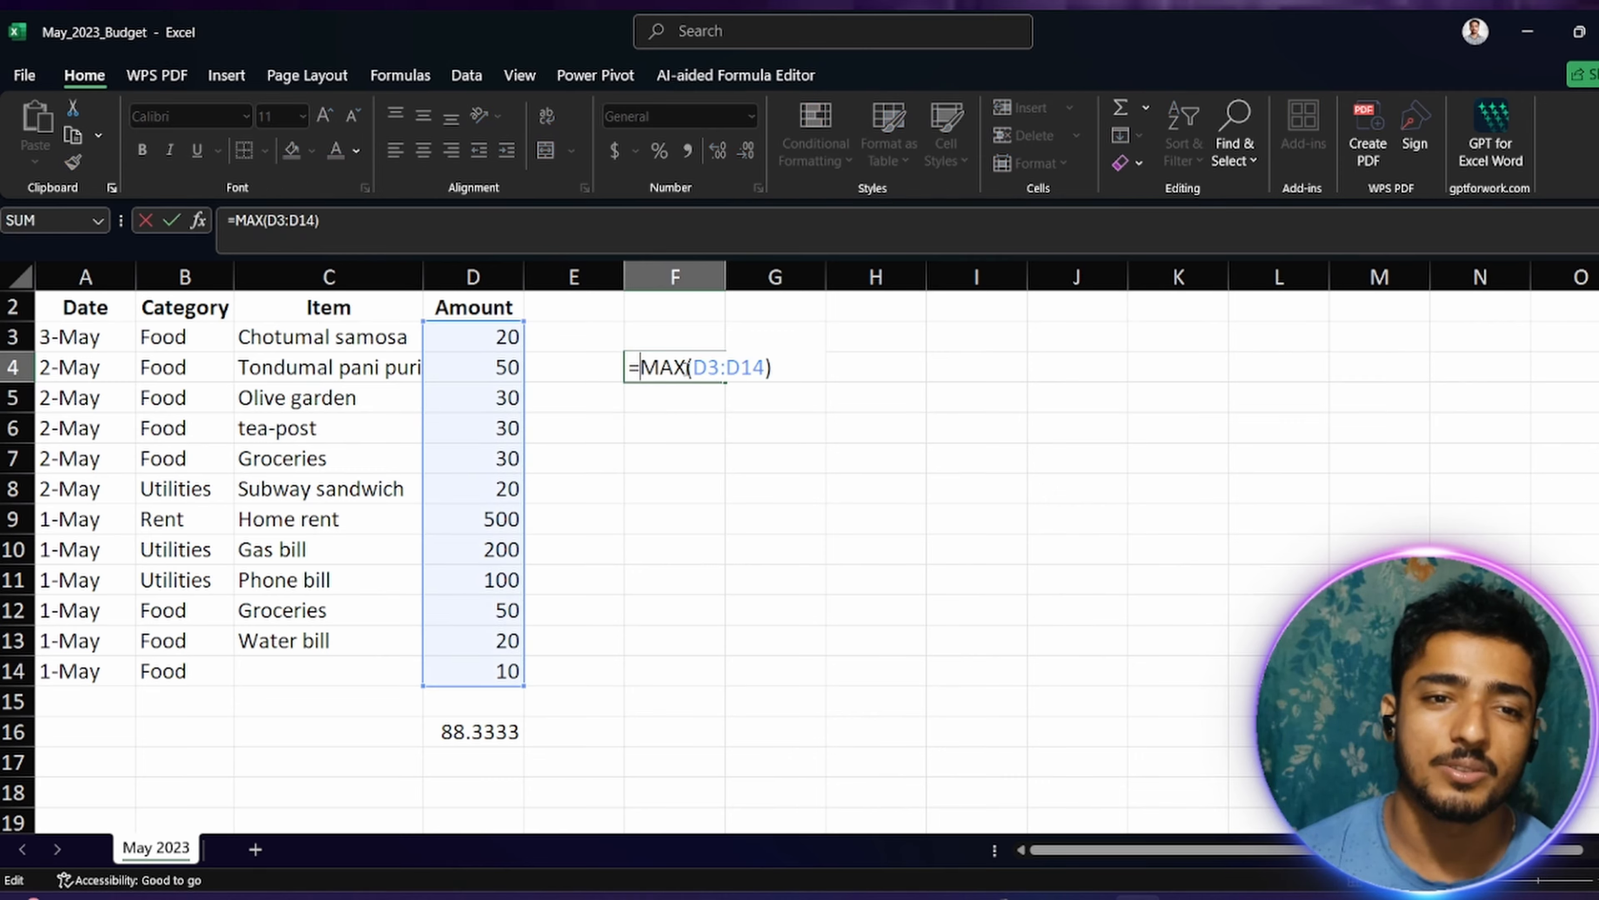
pyautogui.moveTo(688, 367); pyautogui.dragTo(641, 367)
pyautogui.write('m')
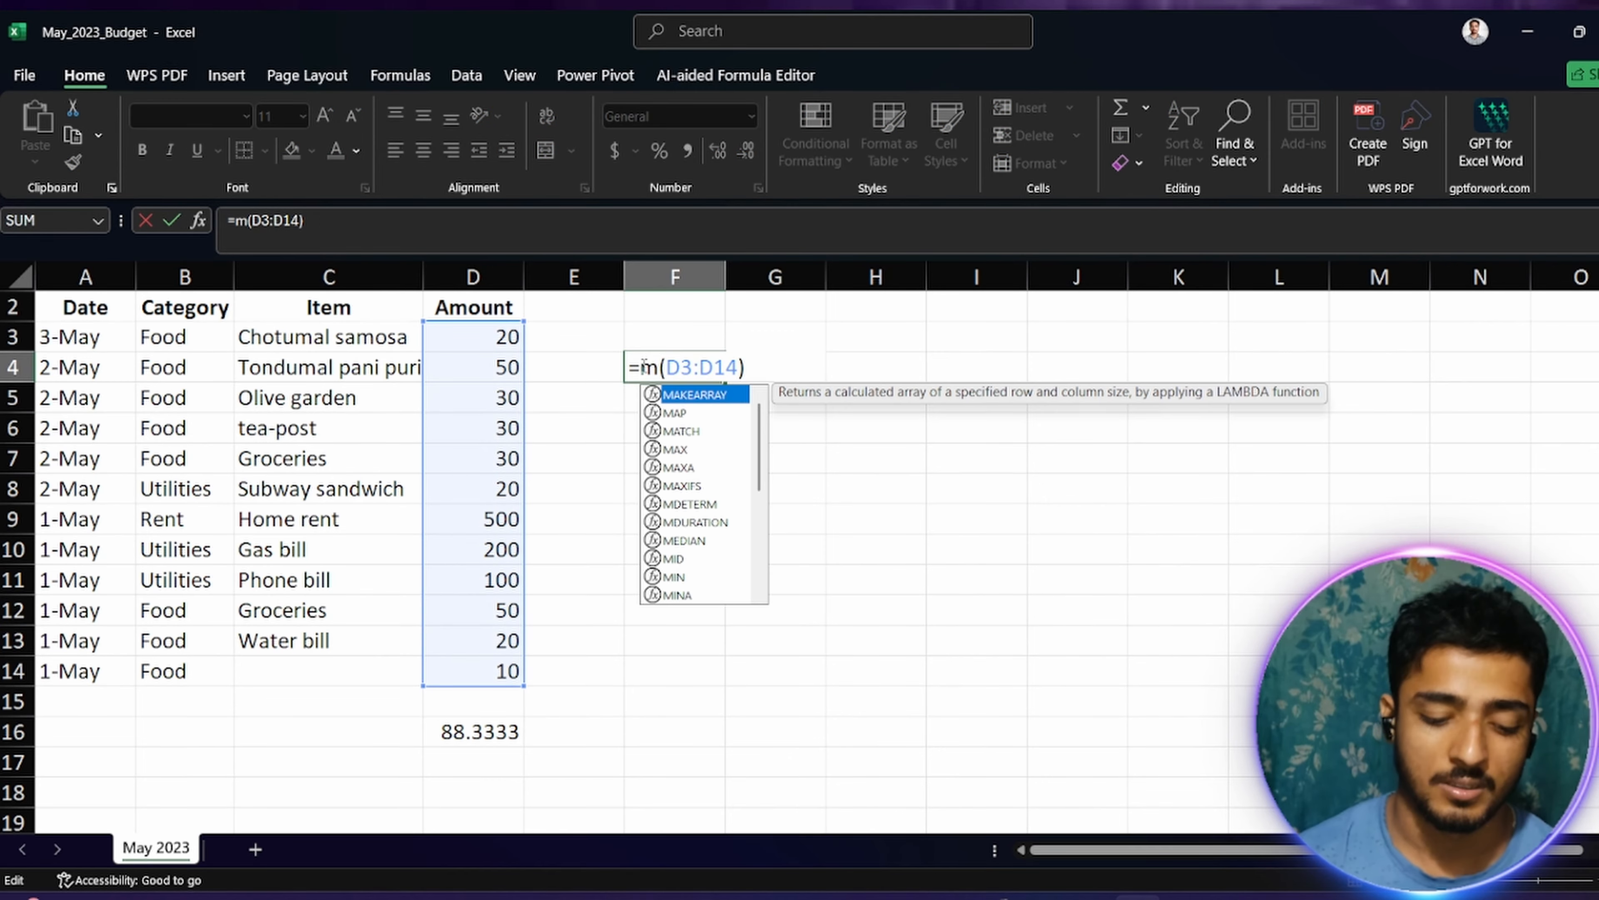
pyautogui.write('ib')
pyautogui.press('BackSpace')
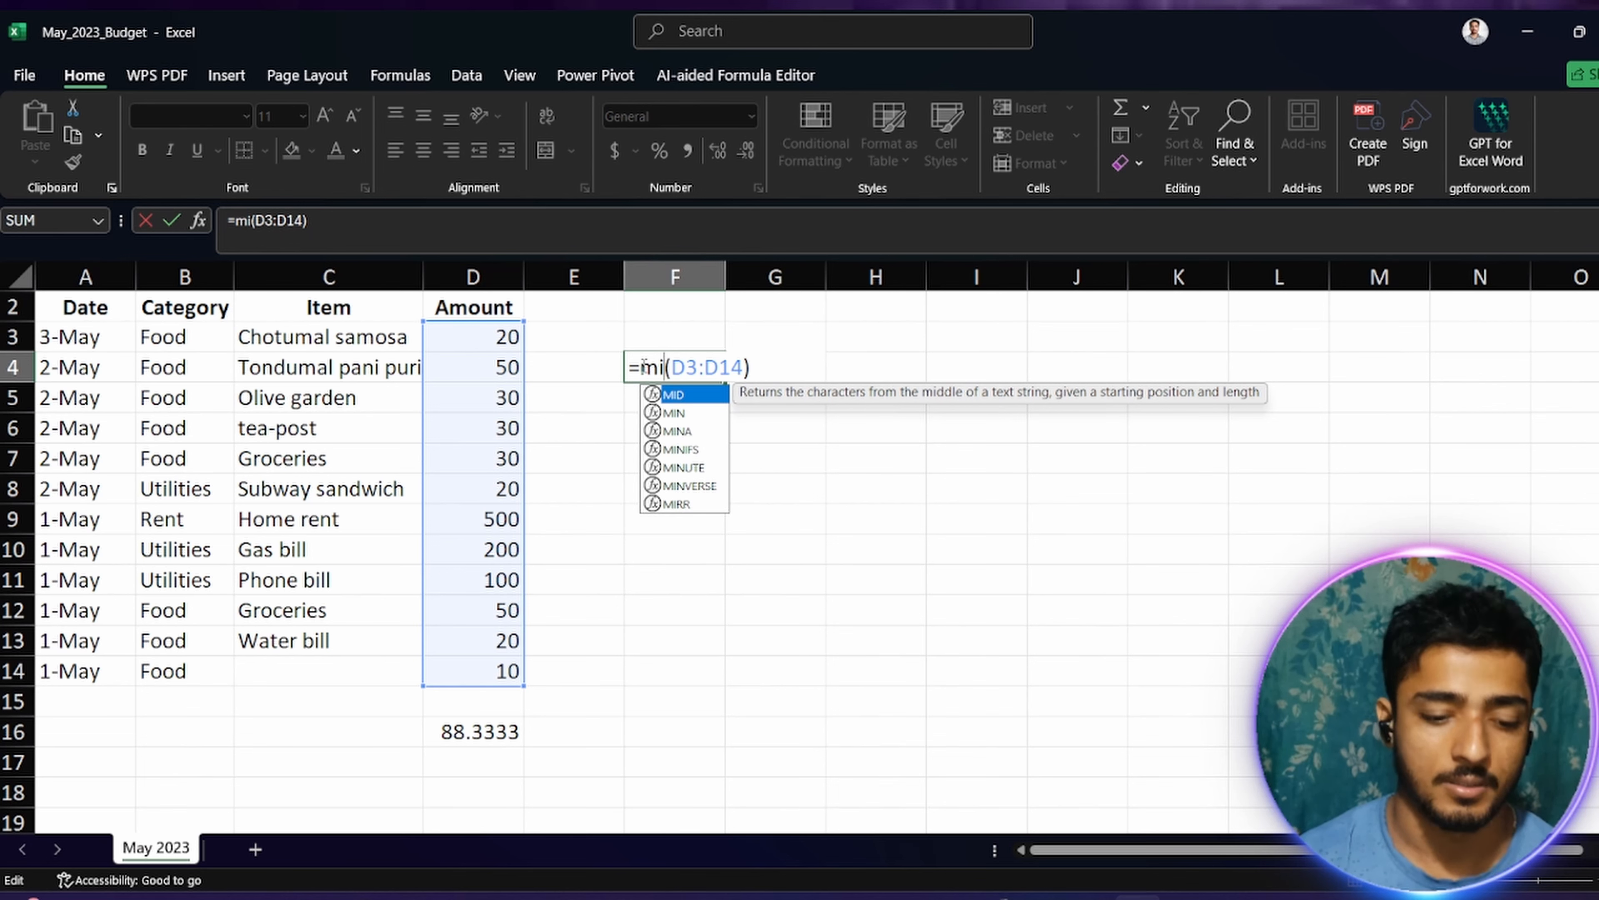
pyautogui.write('n')
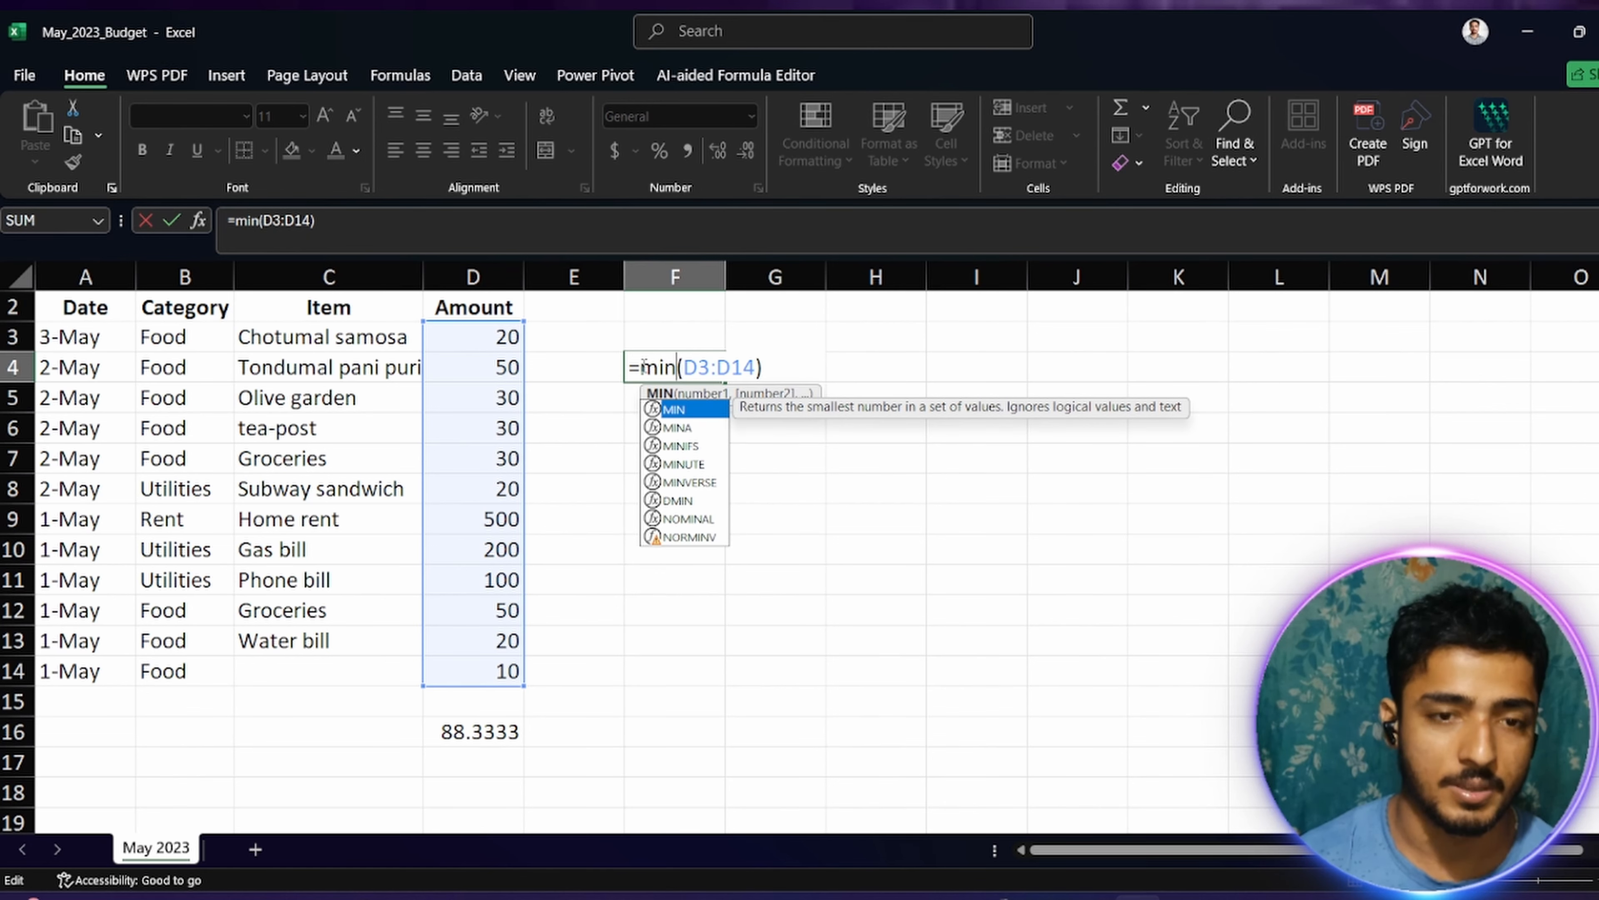
pyautogui.click(729, 367)
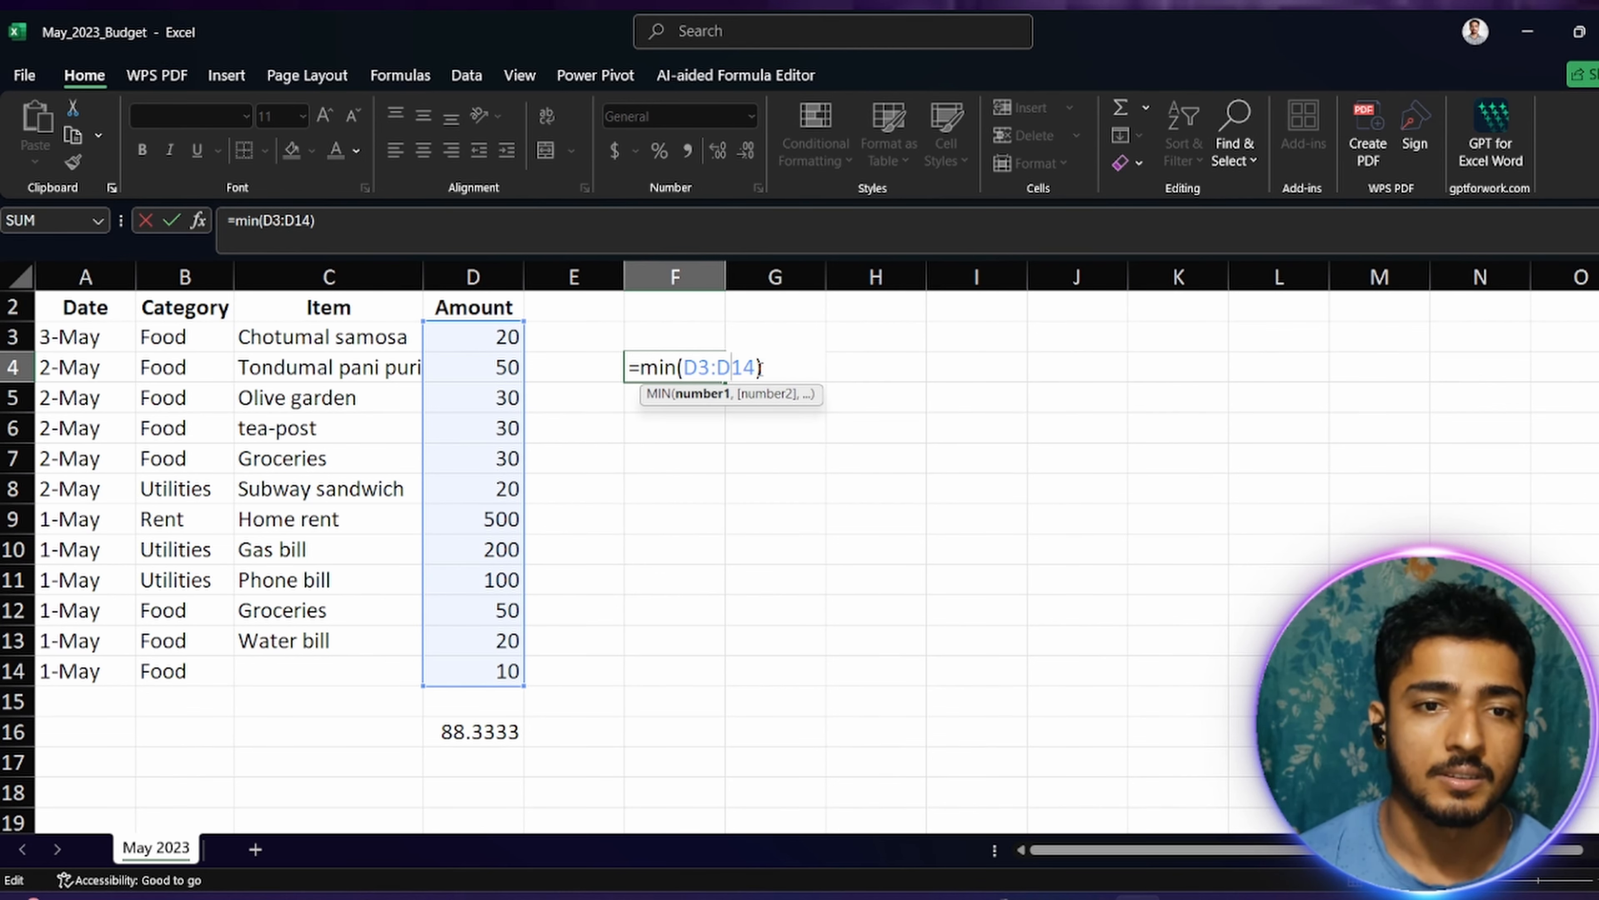
pyautogui.press('Return')
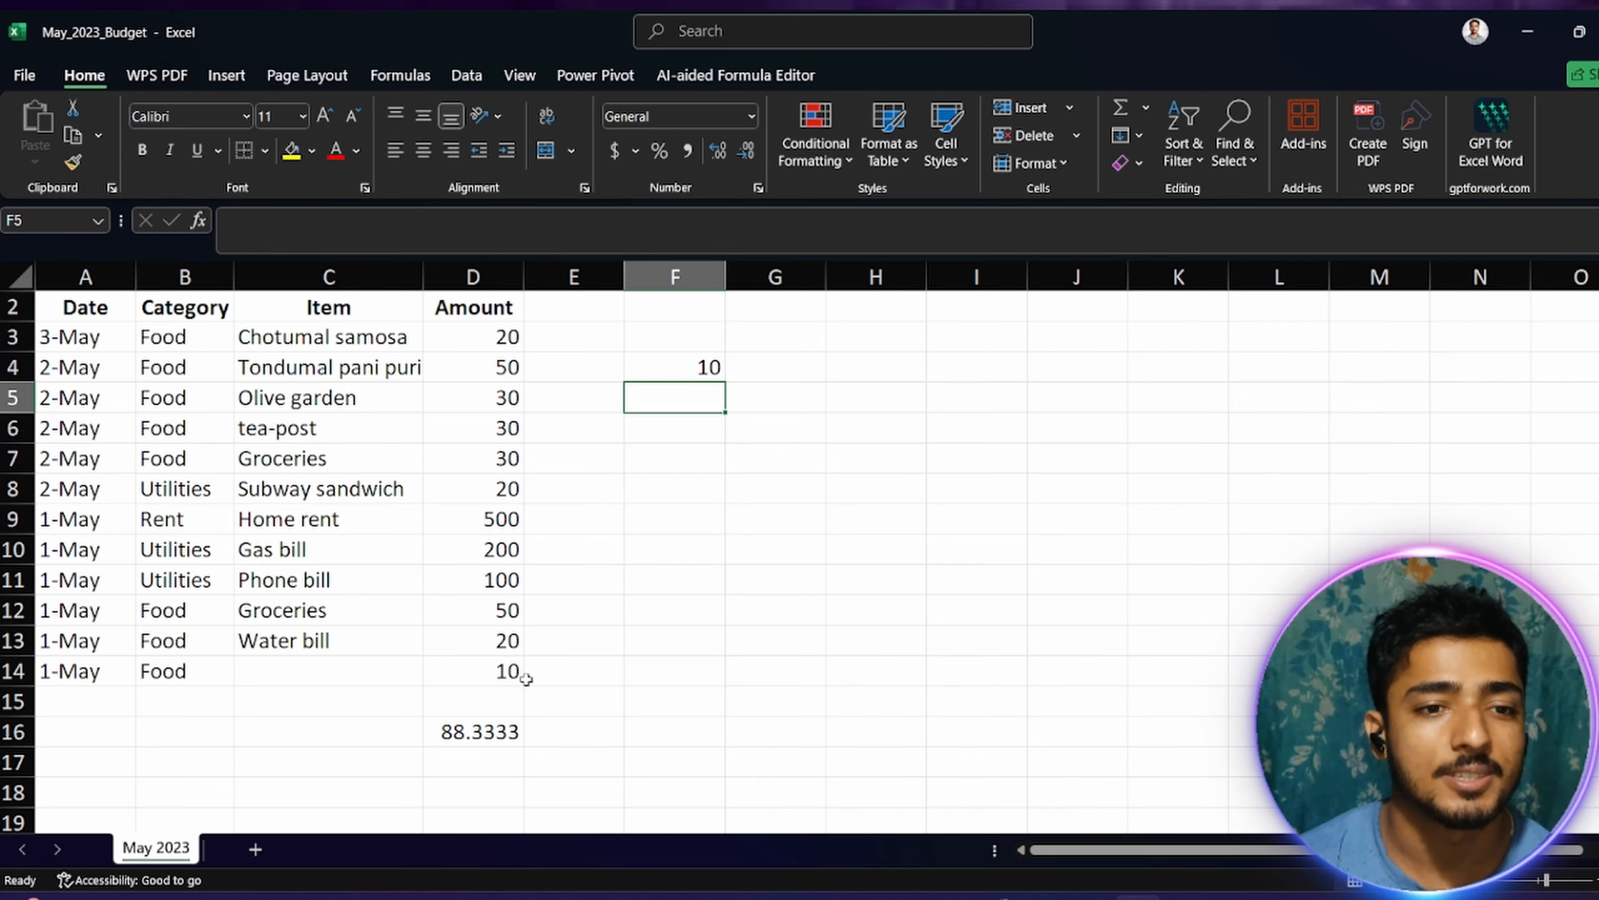
# Step: Try replacing the MIN formula in F4 with a direct reference to D16
pyautogui.click(711, 368)
pyautogui.doubleClick(711, 369)
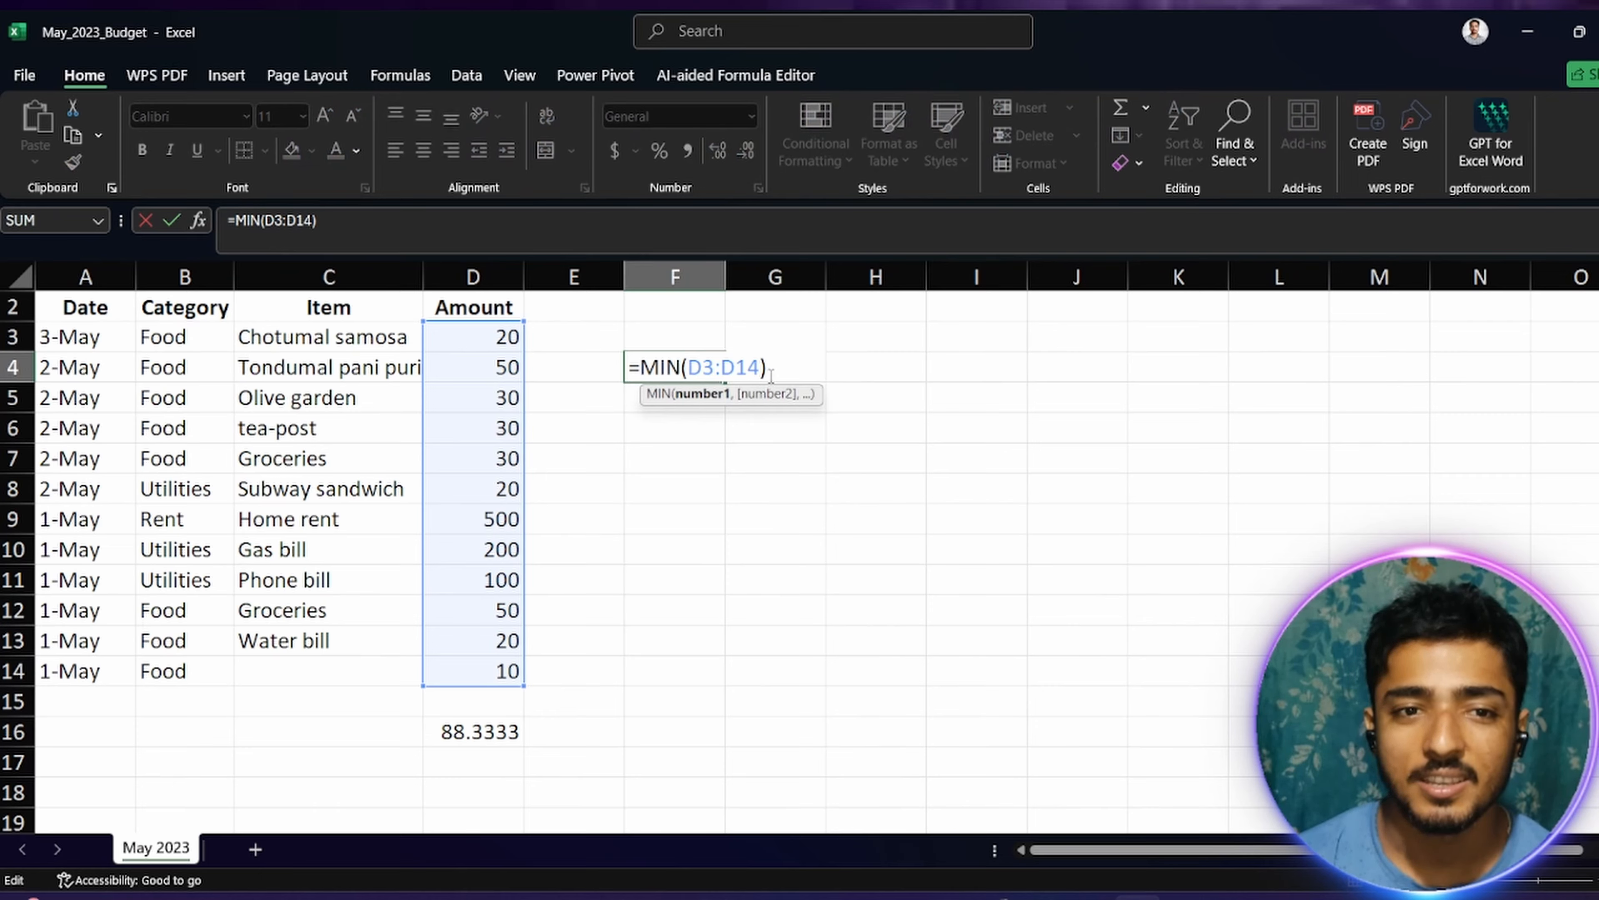
pyautogui.moveTo(771, 376); pyautogui.dragTo(593, 394)
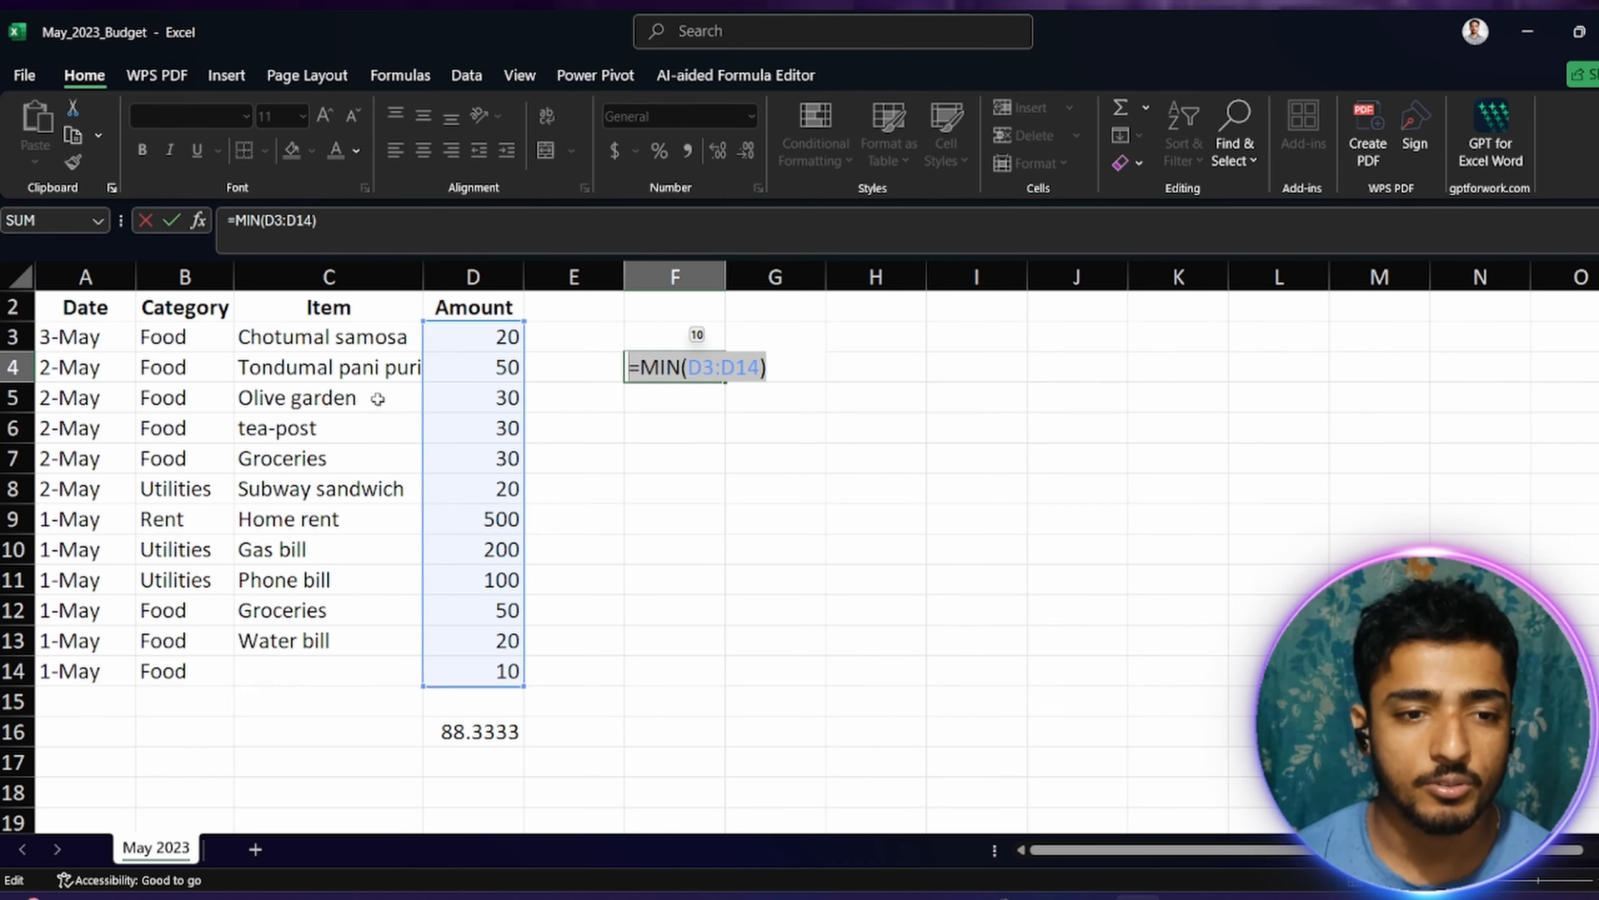
pyautogui.write('=')
pyautogui.click(476, 749)
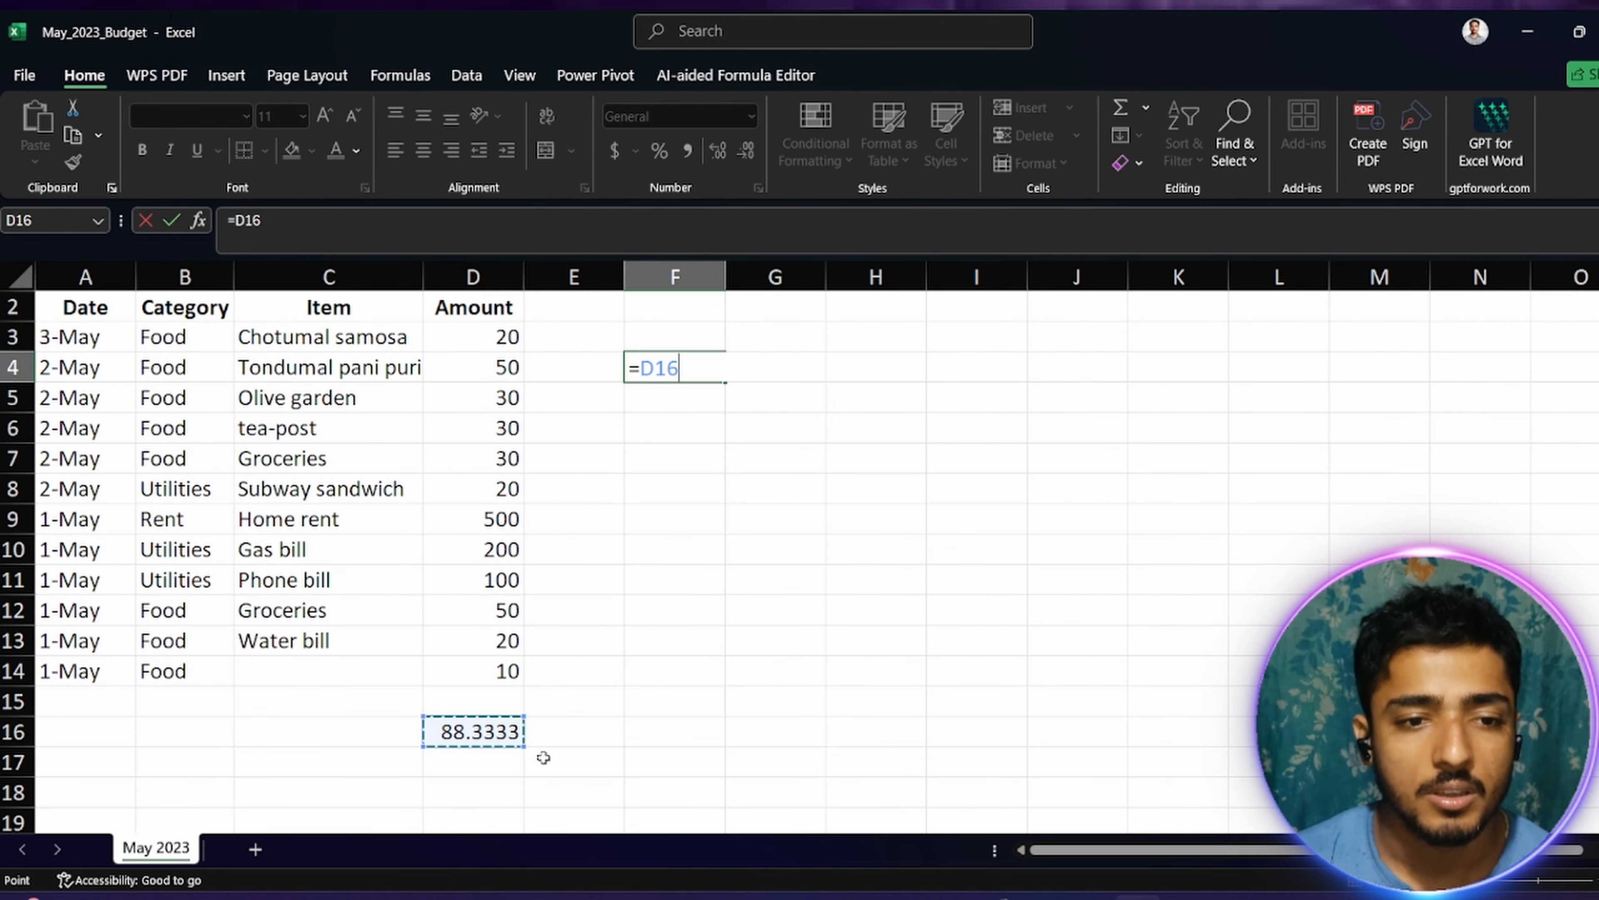
# Step: Clear the entire formula from F4 and leave the cell empty
pyautogui.press('BackSpace')
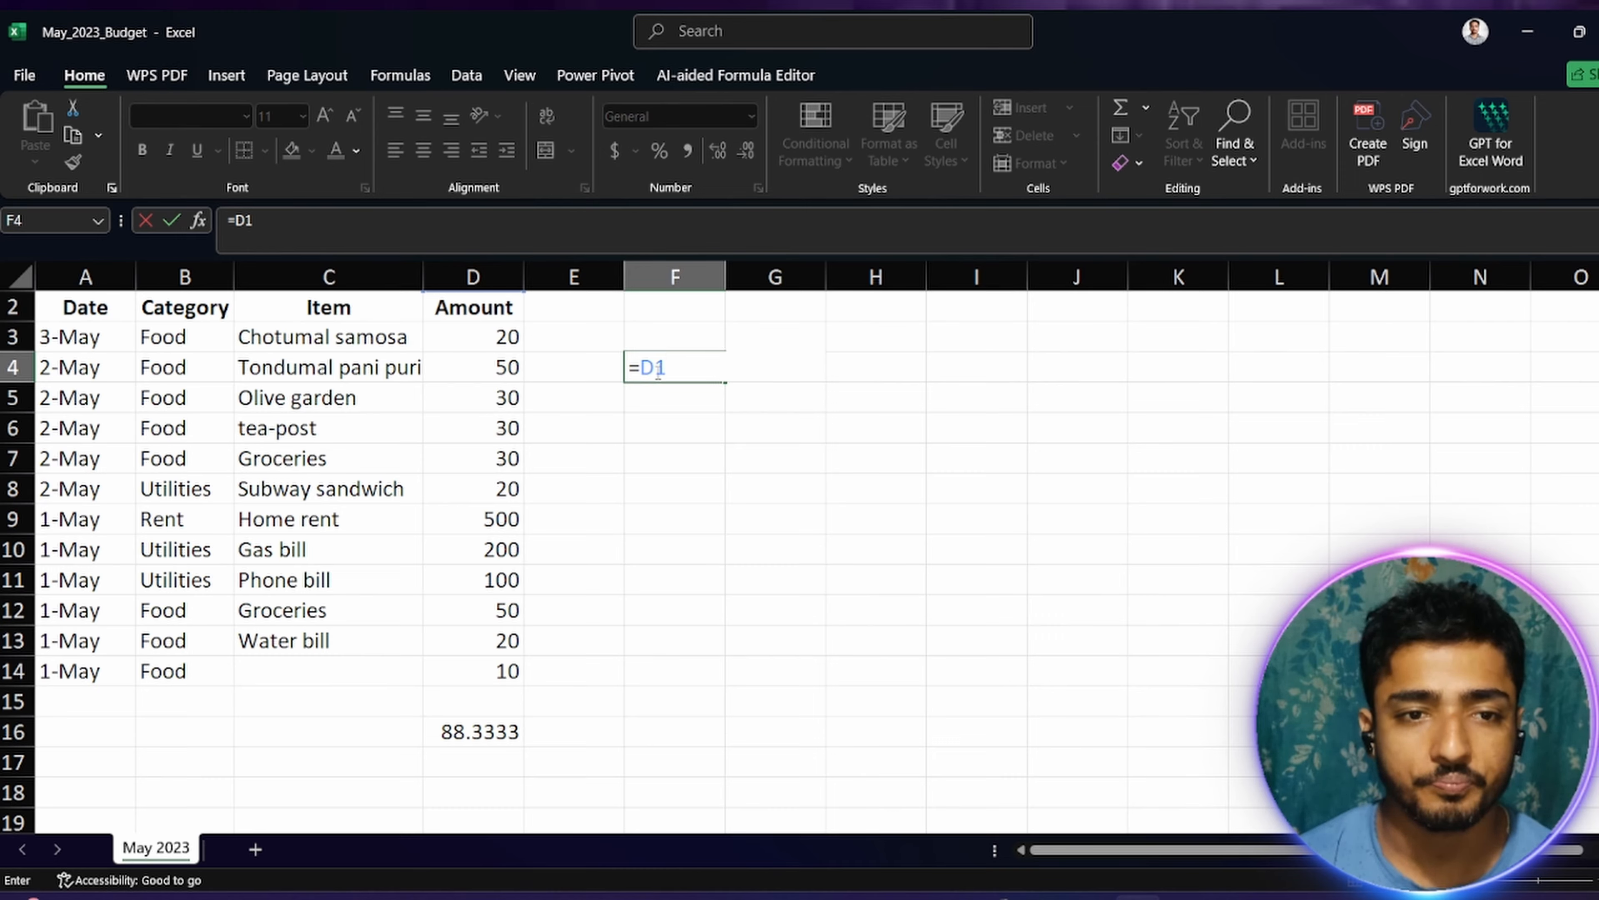
pyautogui.moveTo(699, 365); pyautogui.dragTo(547, 377)
pyautogui.press('BackSpace')
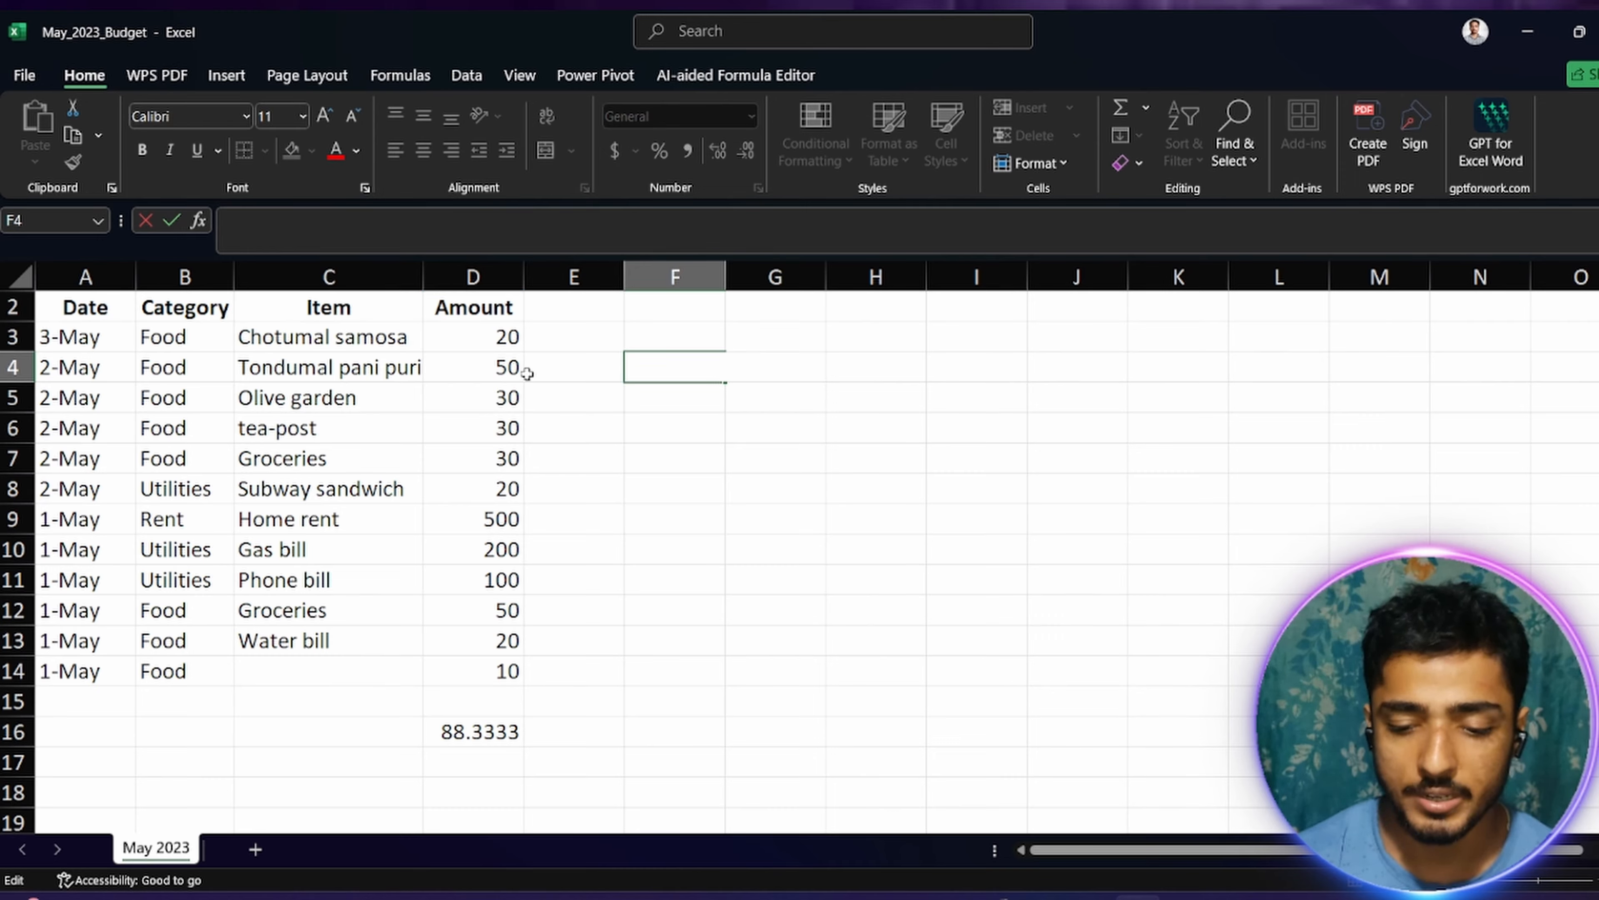
pyautogui.click(757, 455)
pyautogui.click(591, 375)
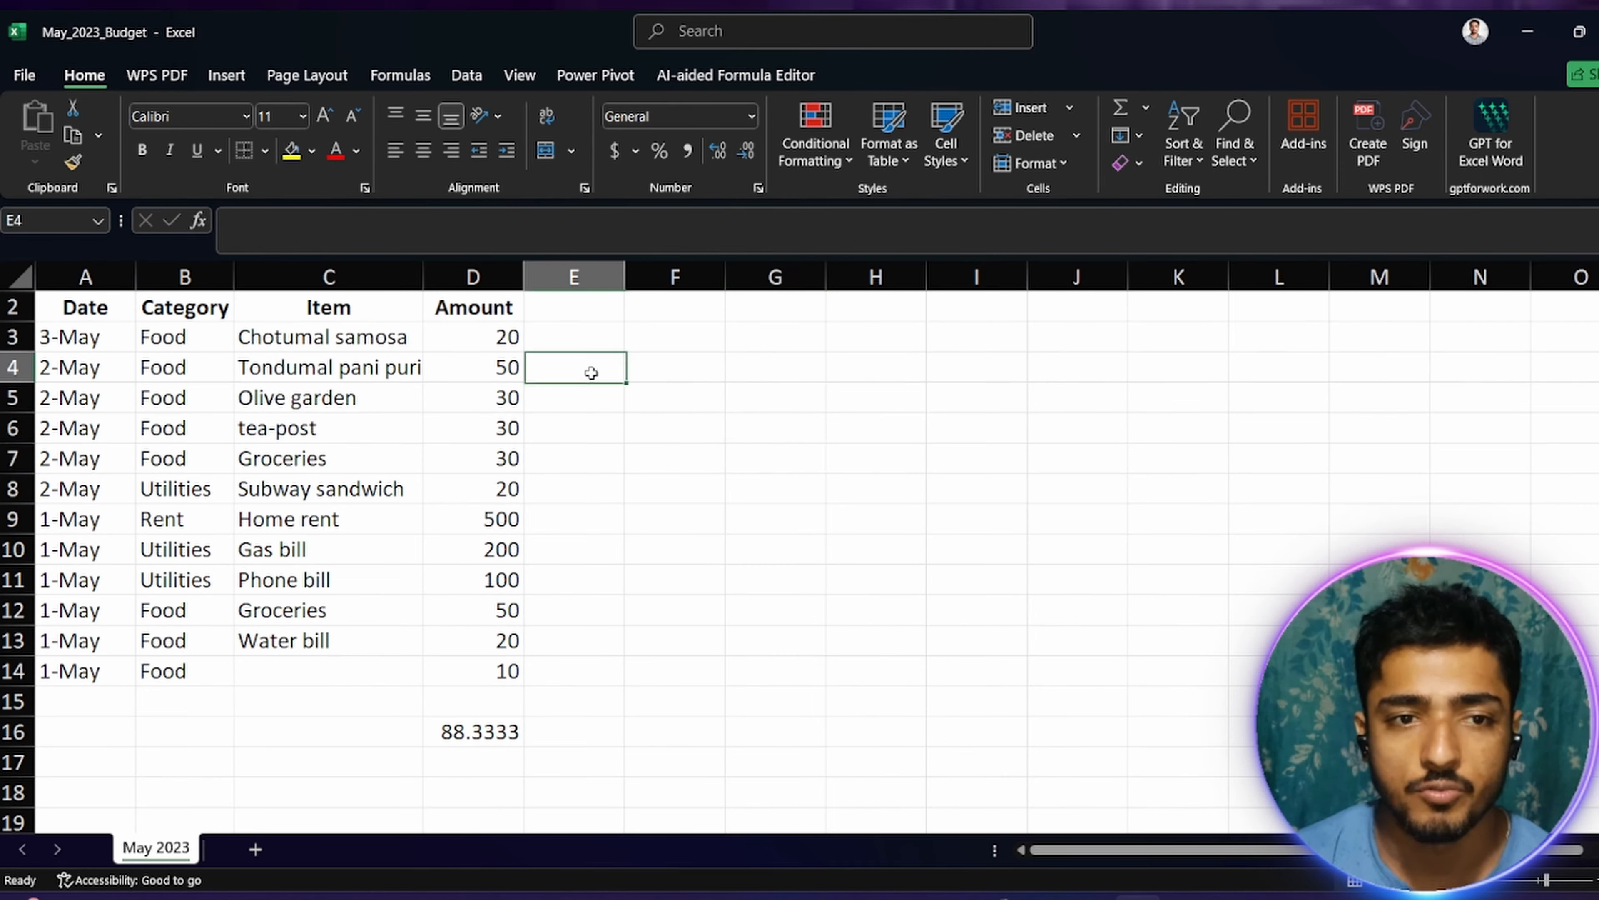
# Step: Enter the header Major Expenses in E2 and widen column E to fit the text
pyautogui.click(565, 305)
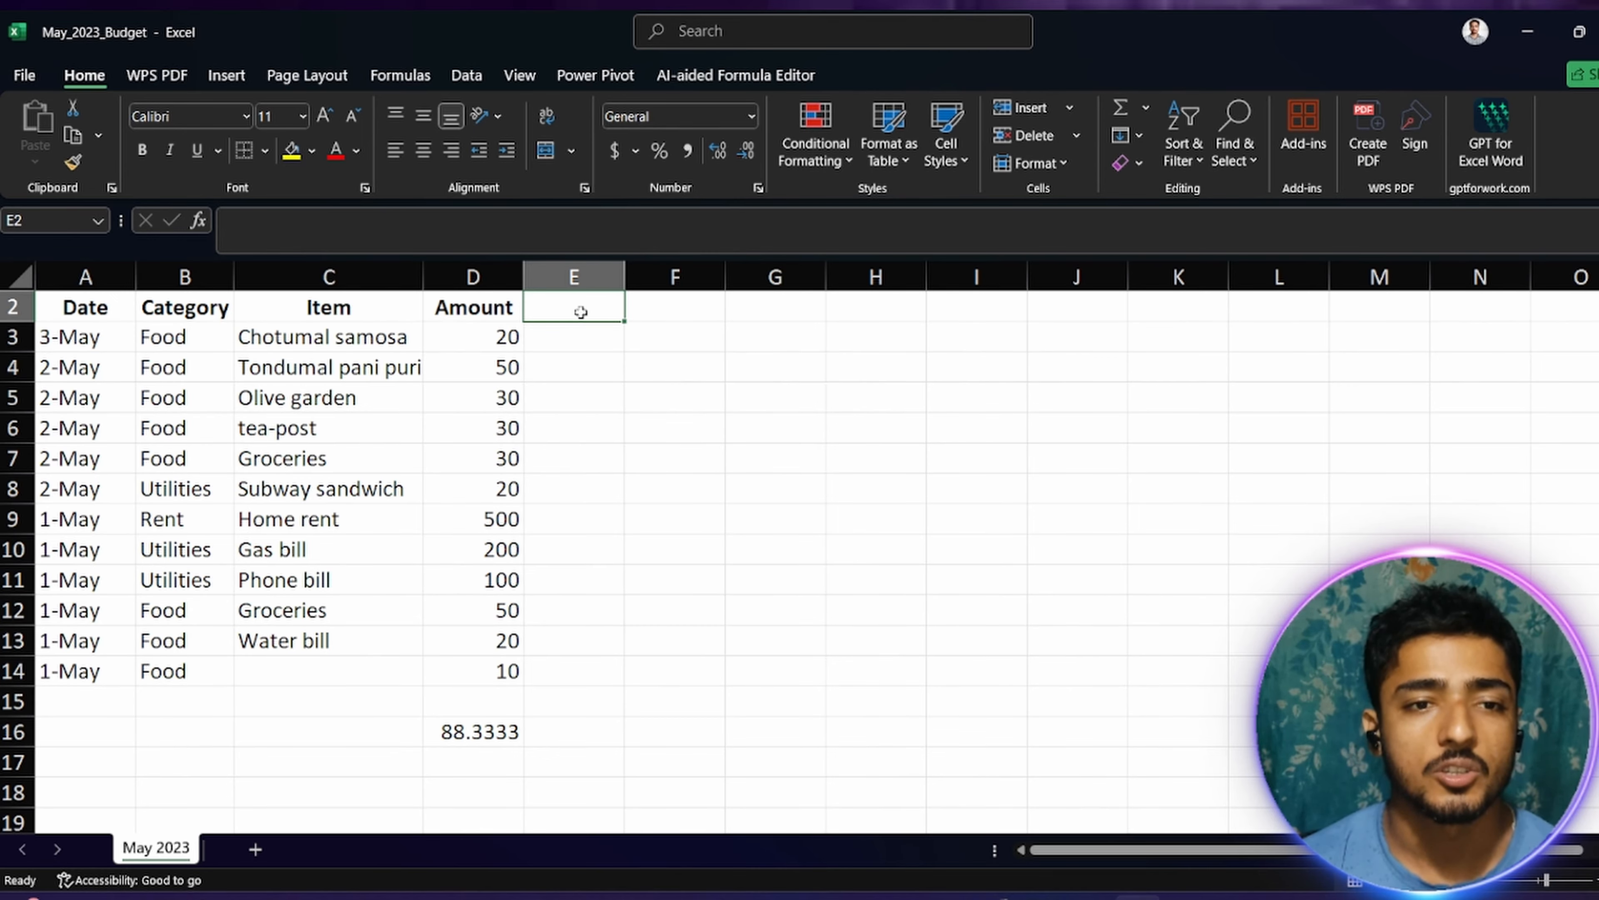
pyautogui.write('Major')
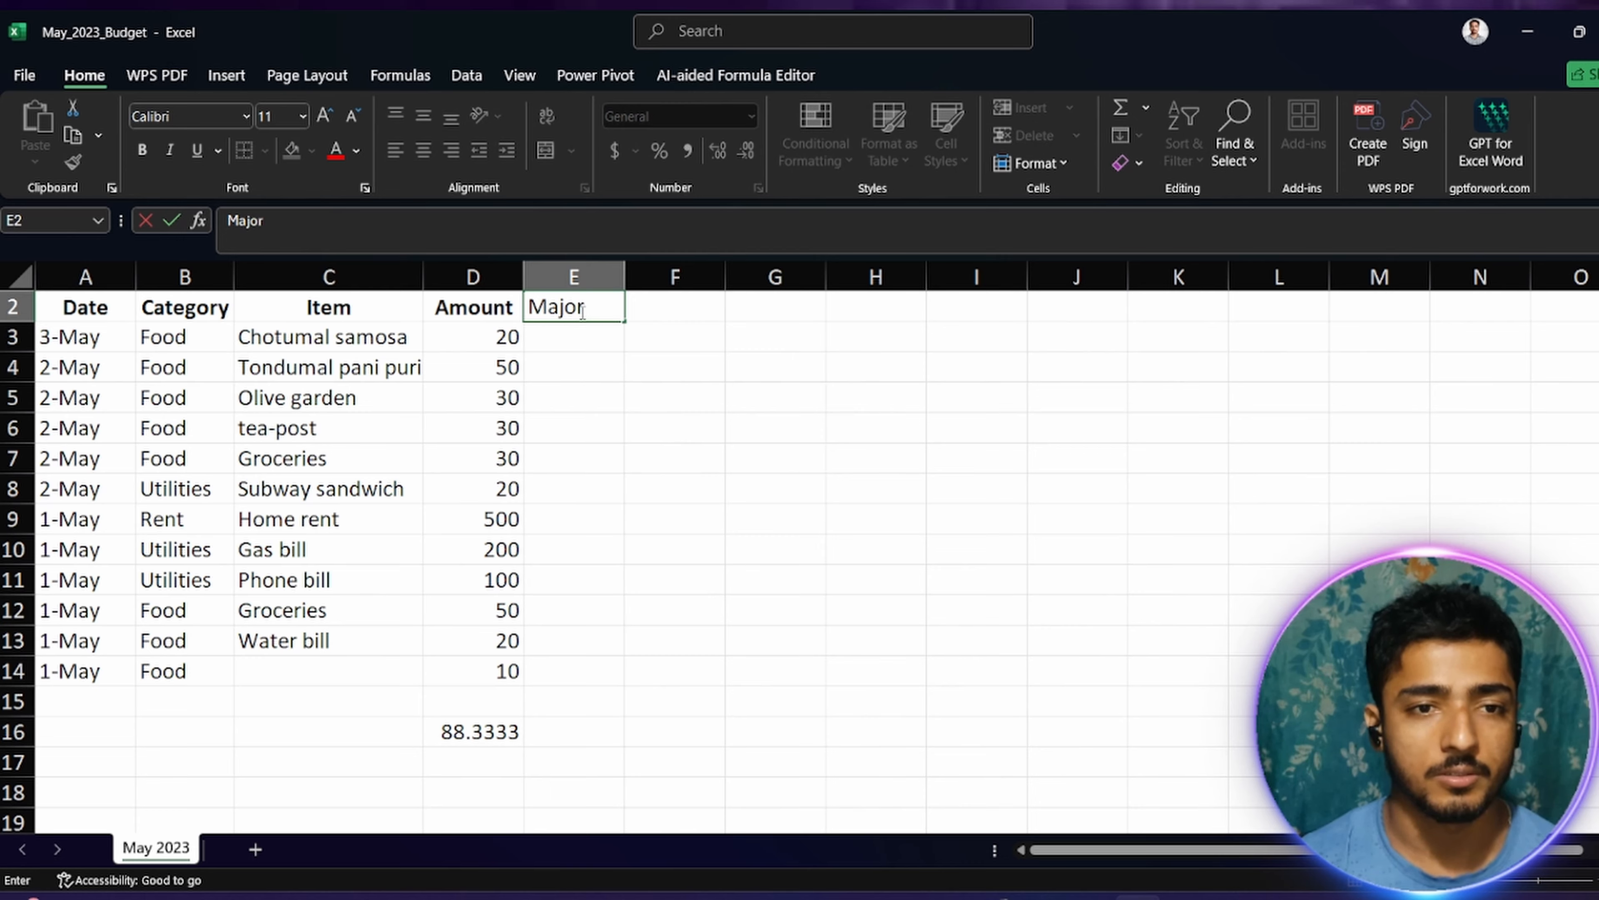
pyautogui.write(' Expe')
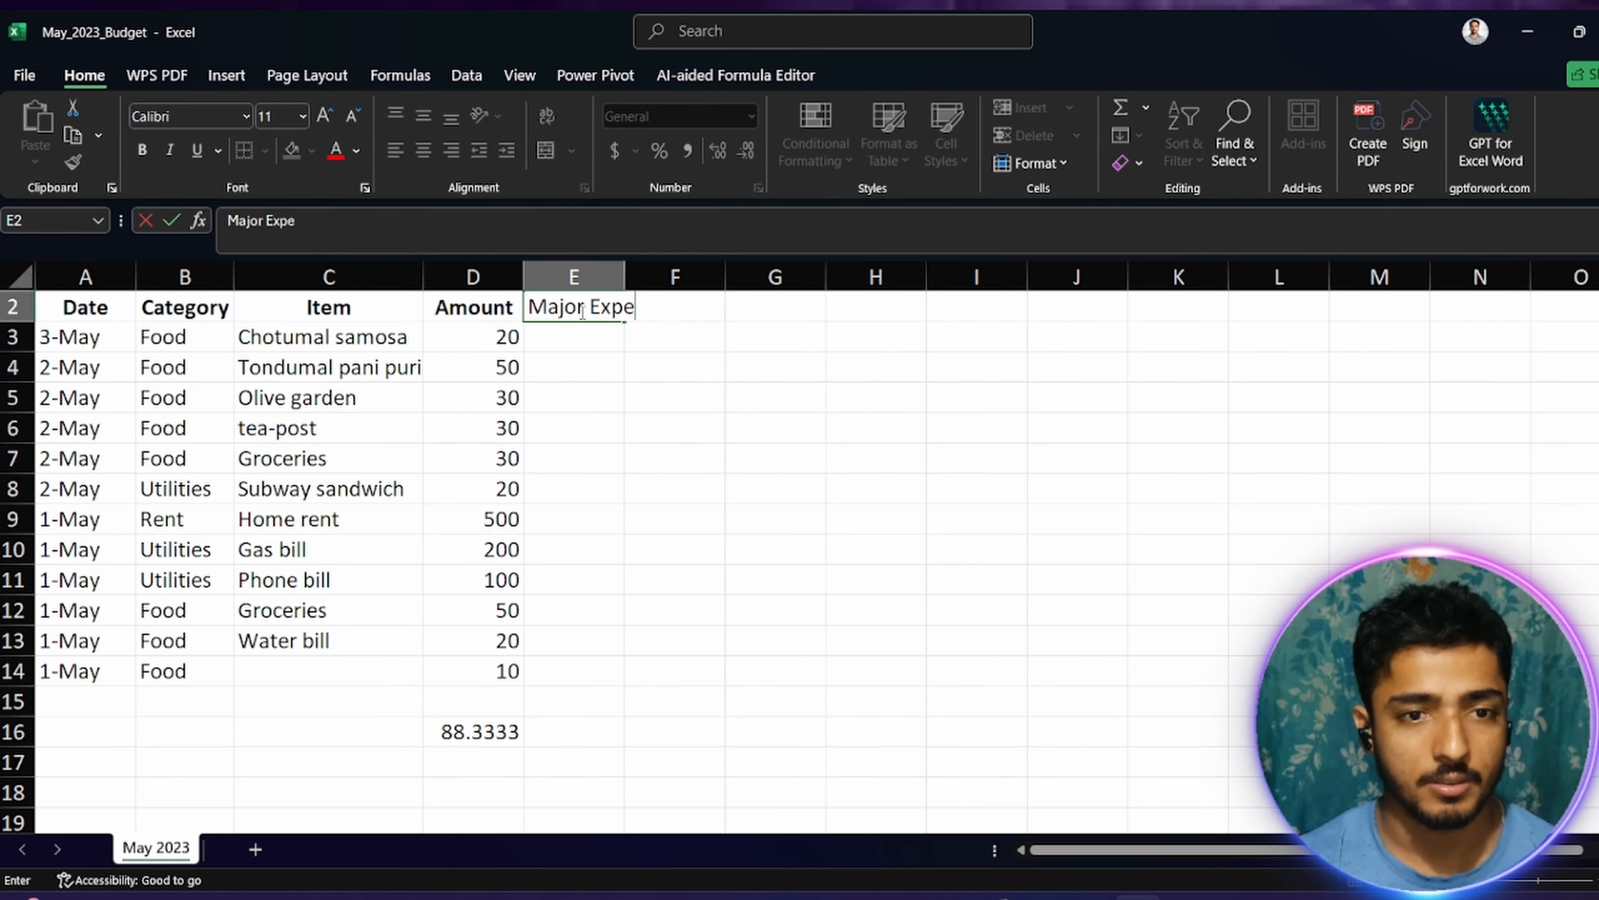
pyautogui.write('sn')
pyautogui.press('BackSpace')
pyautogui.write('n')
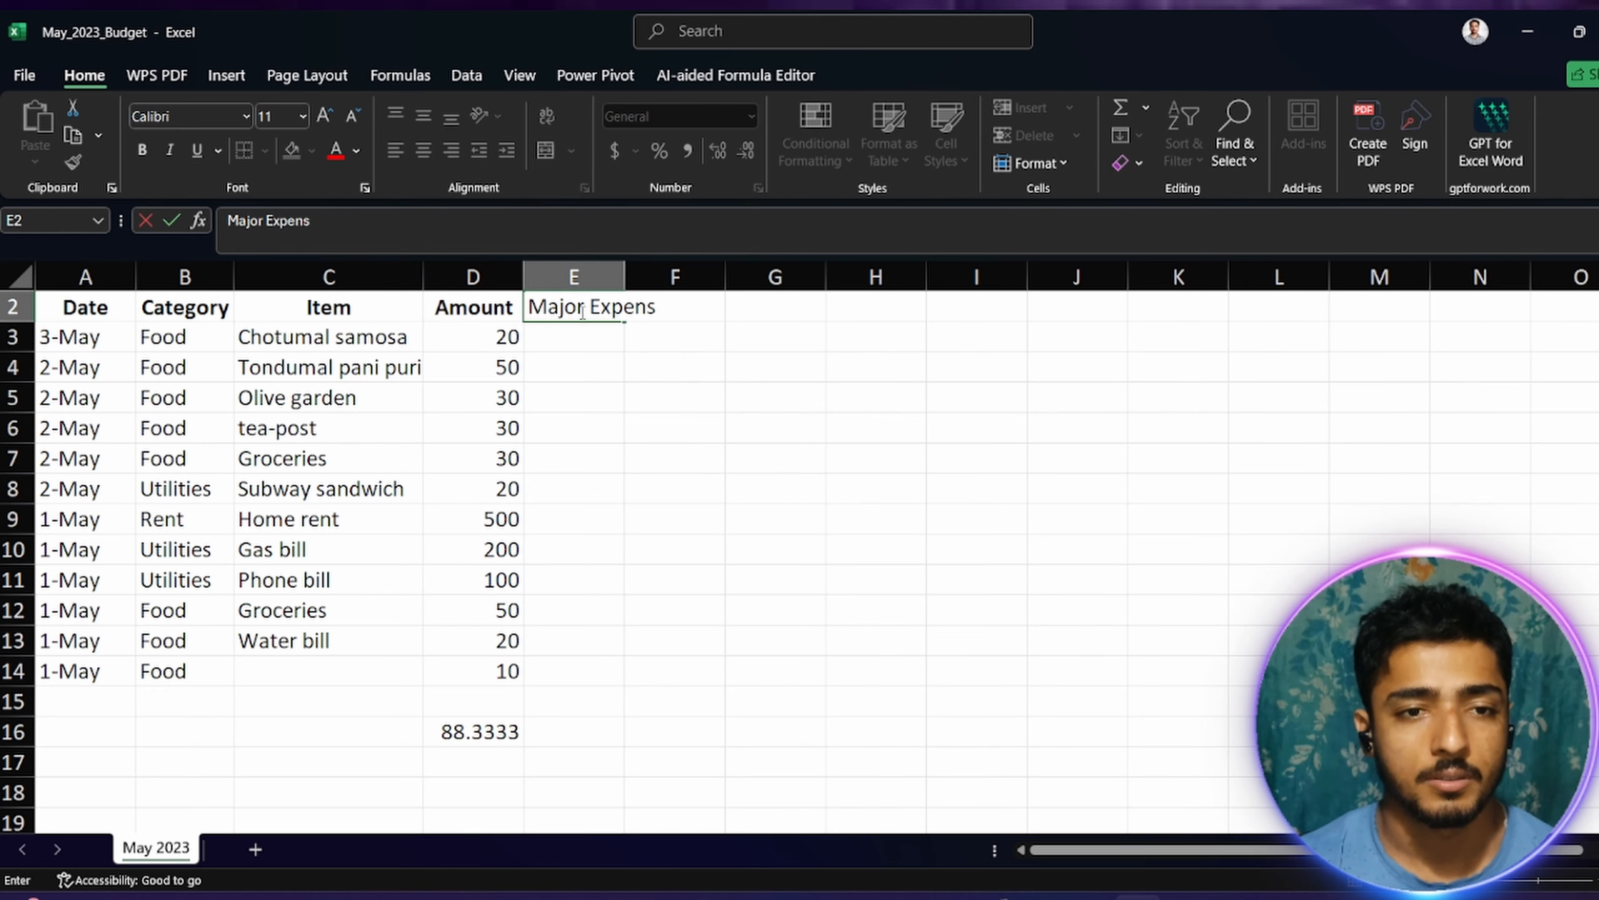
pyautogui.press('Return')
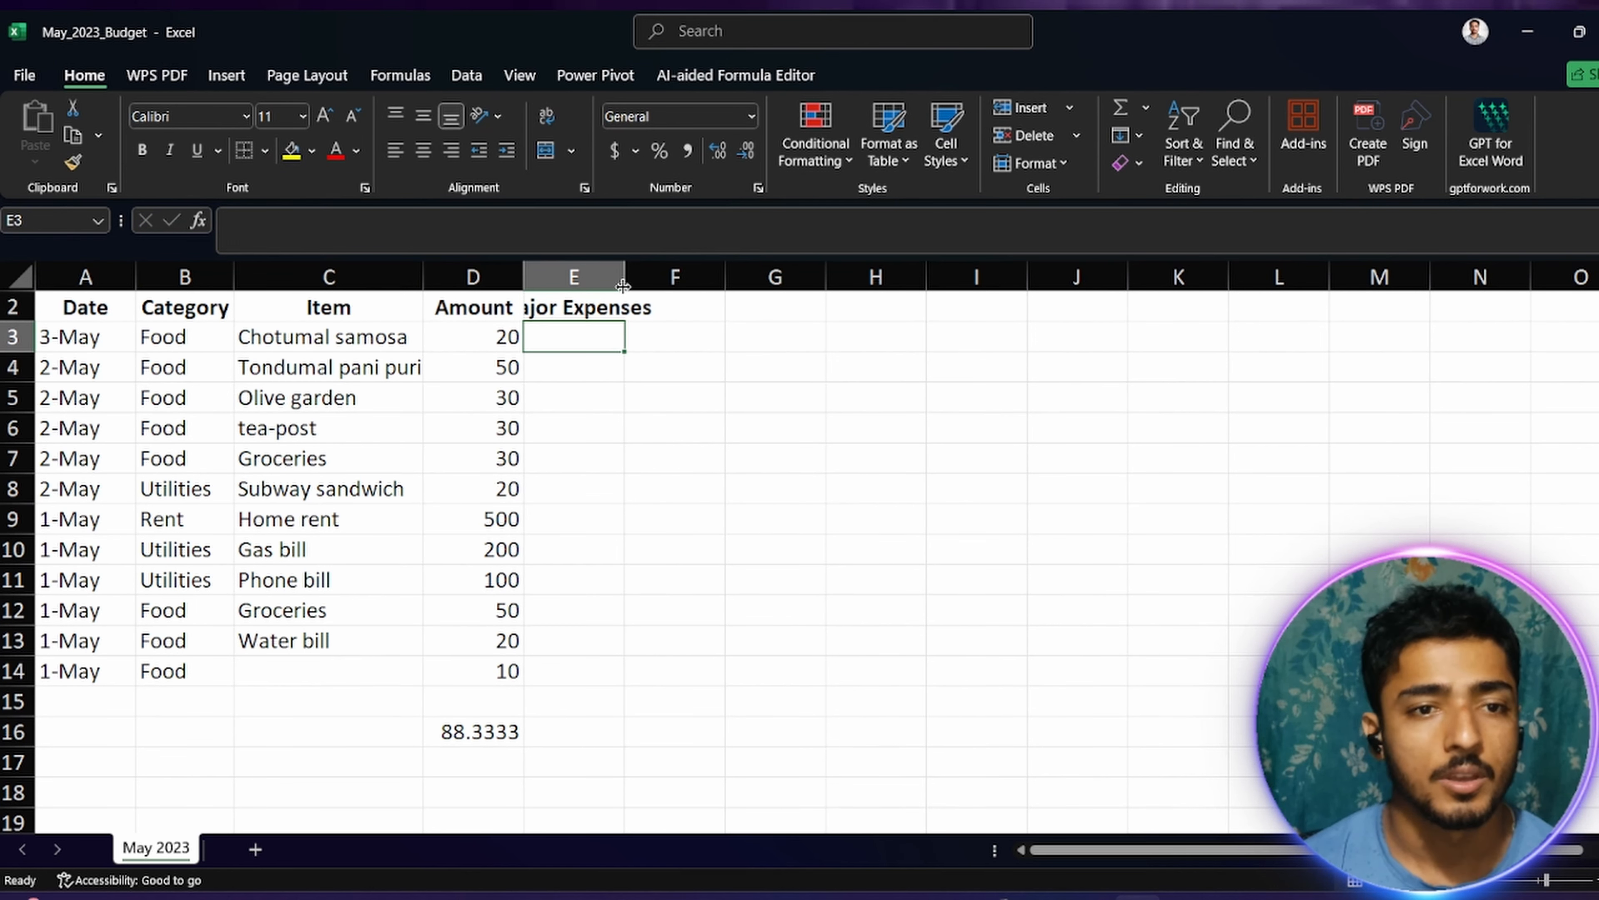
pyautogui.moveTo(624, 279); pyautogui.dragTo(672, 289)
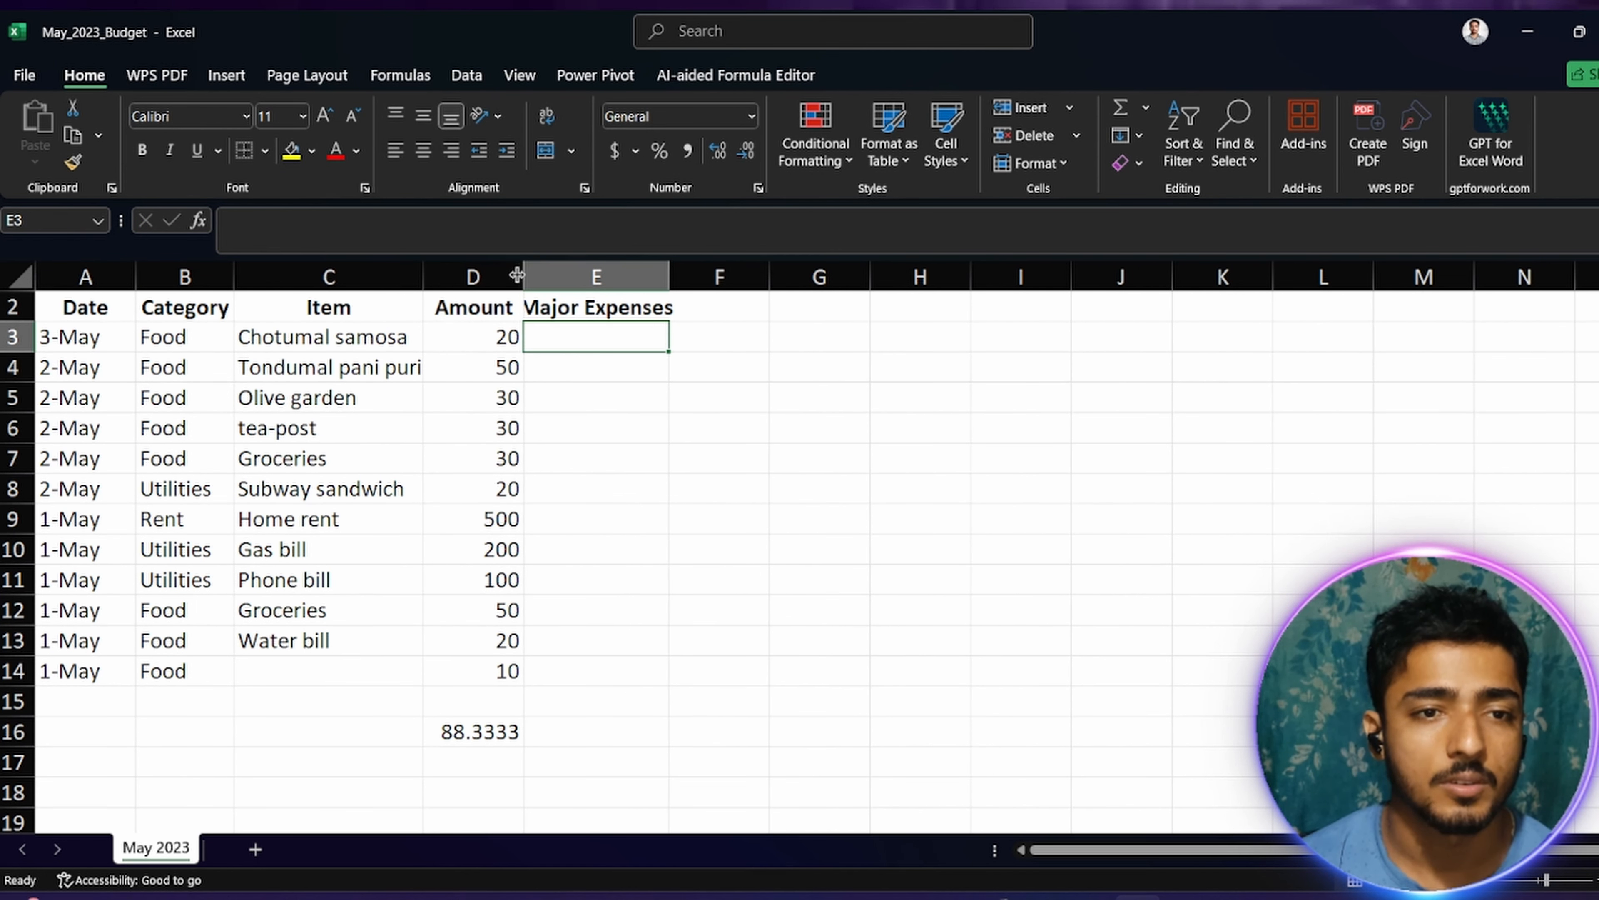
pyautogui.doubleClick(670, 275)
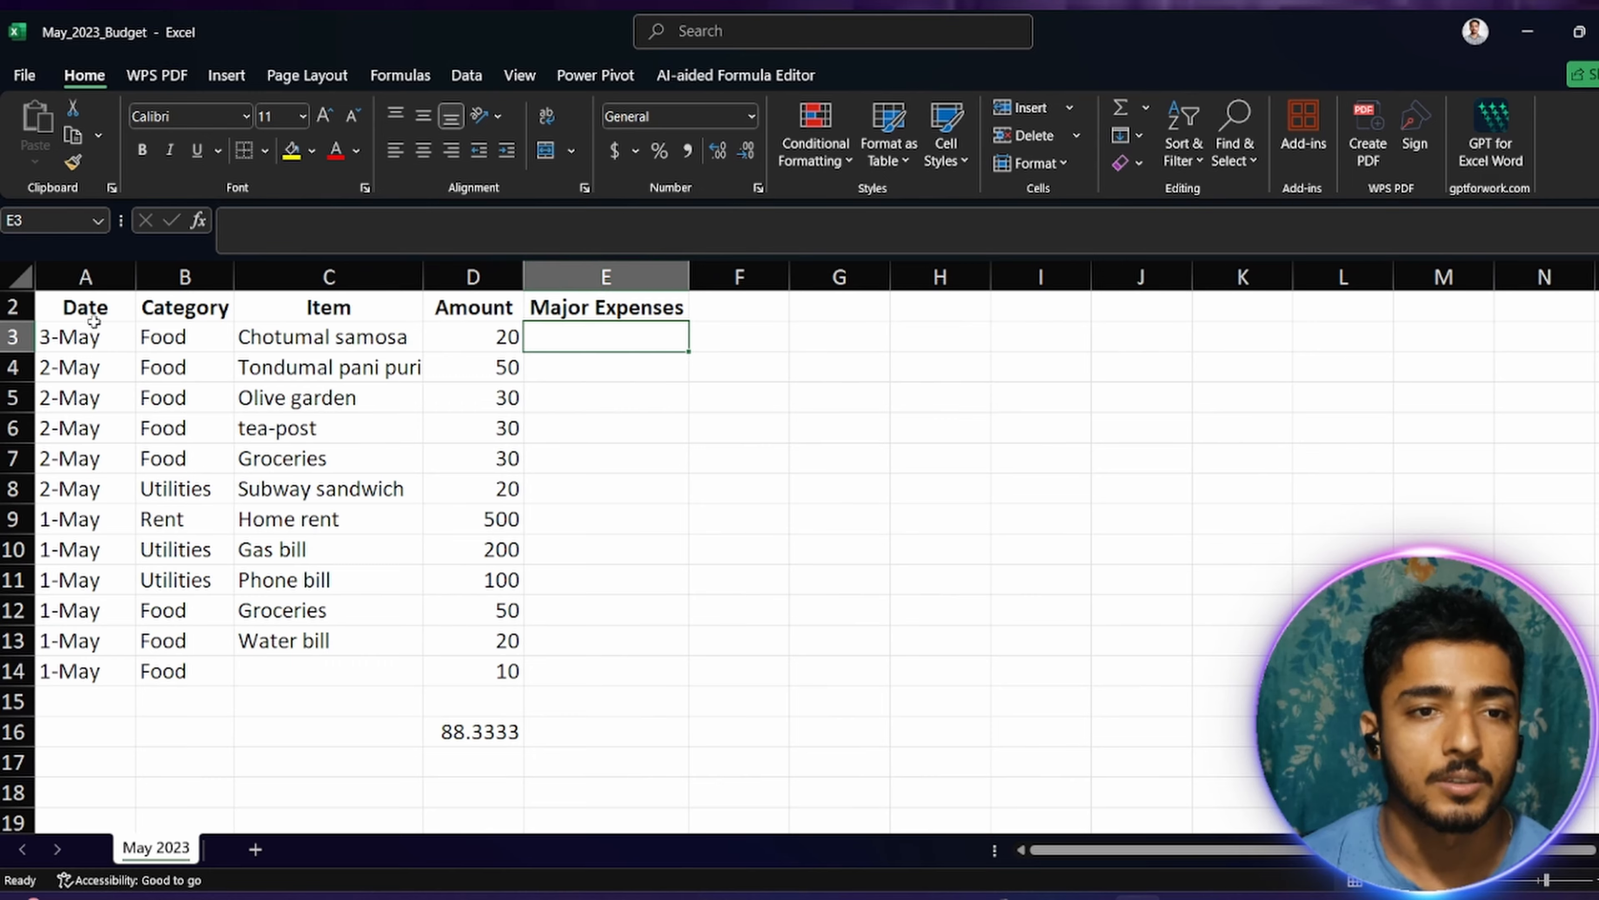
# Step: Fill the header cells A2:E2 with a light orange theme color
pyautogui.moveTo(67, 308); pyautogui.dragTo(564, 315)
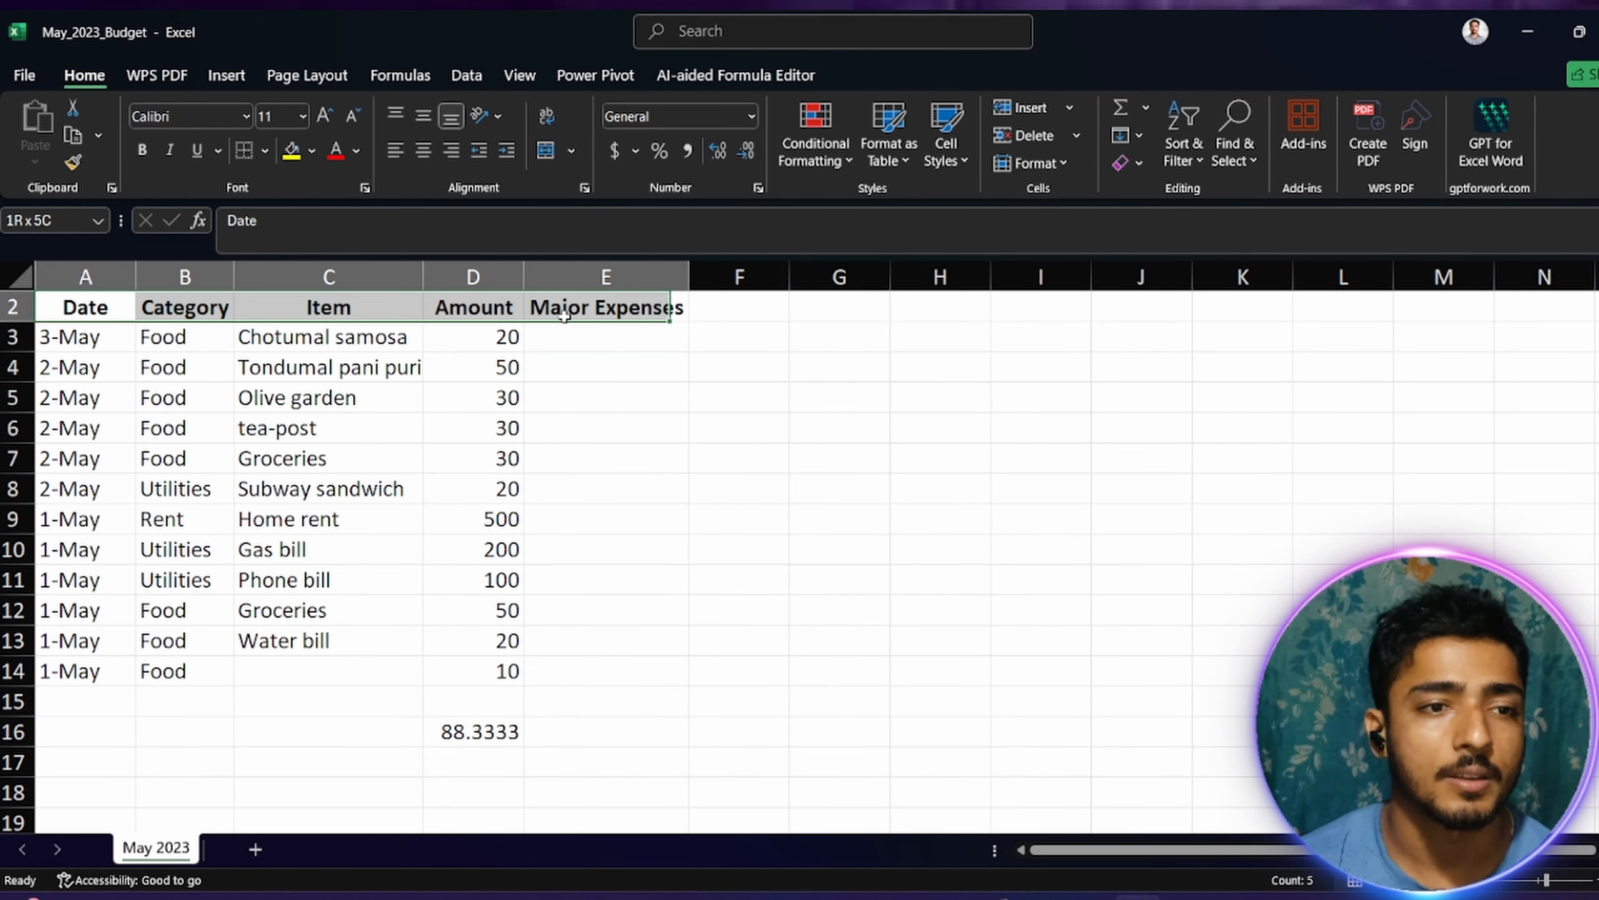
pyautogui.click(311, 151)
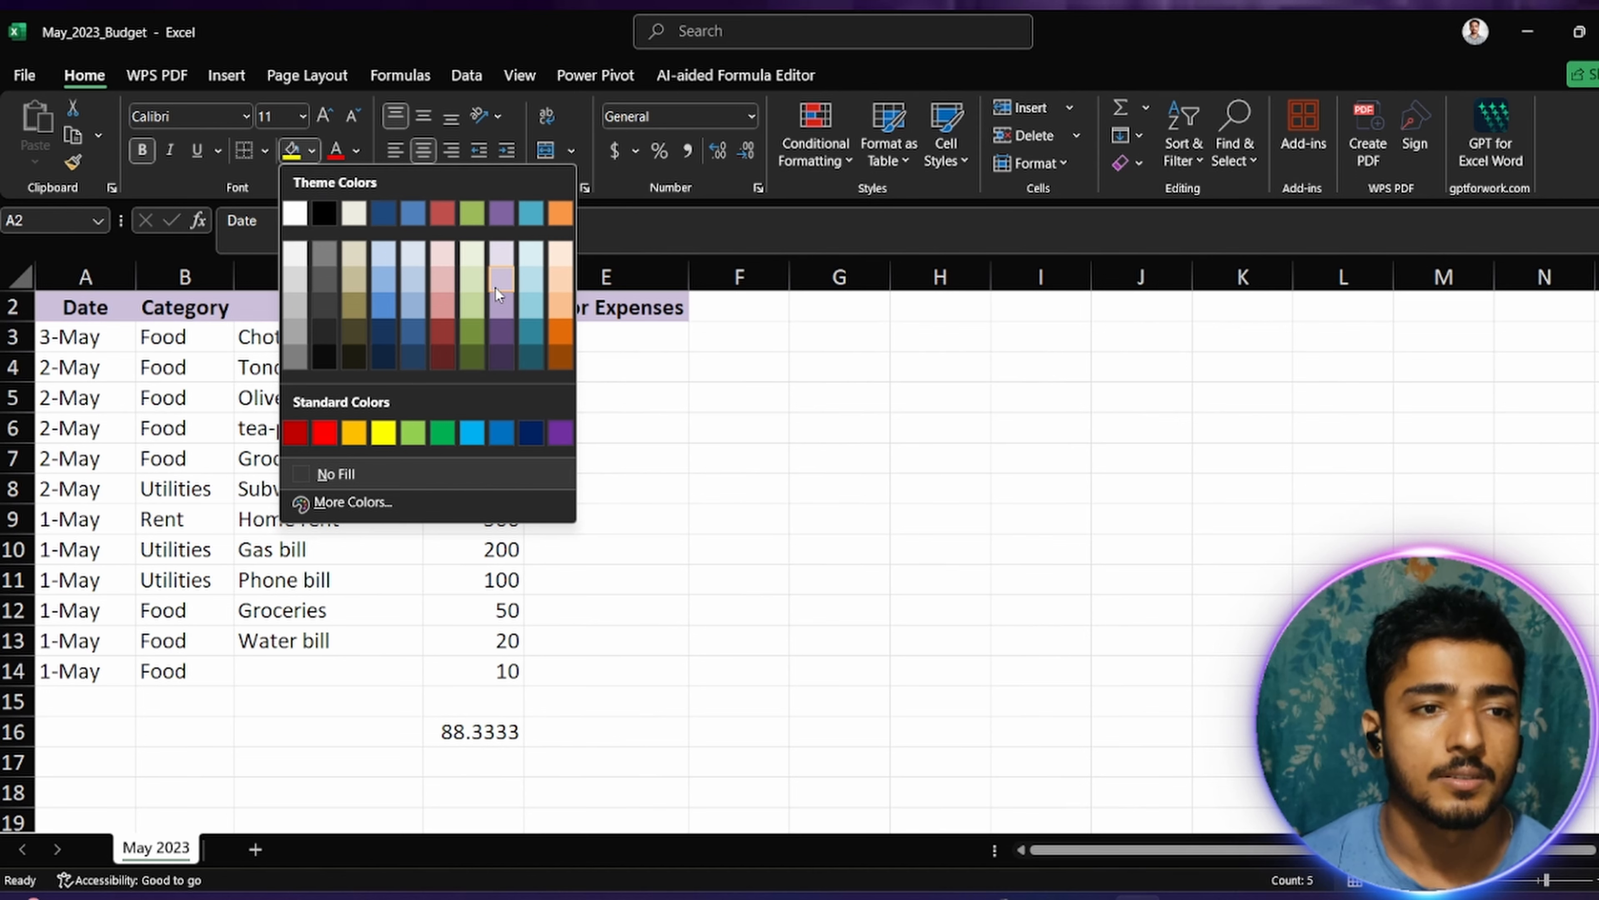
pyautogui.click(557, 302)
pyautogui.click(717, 368)
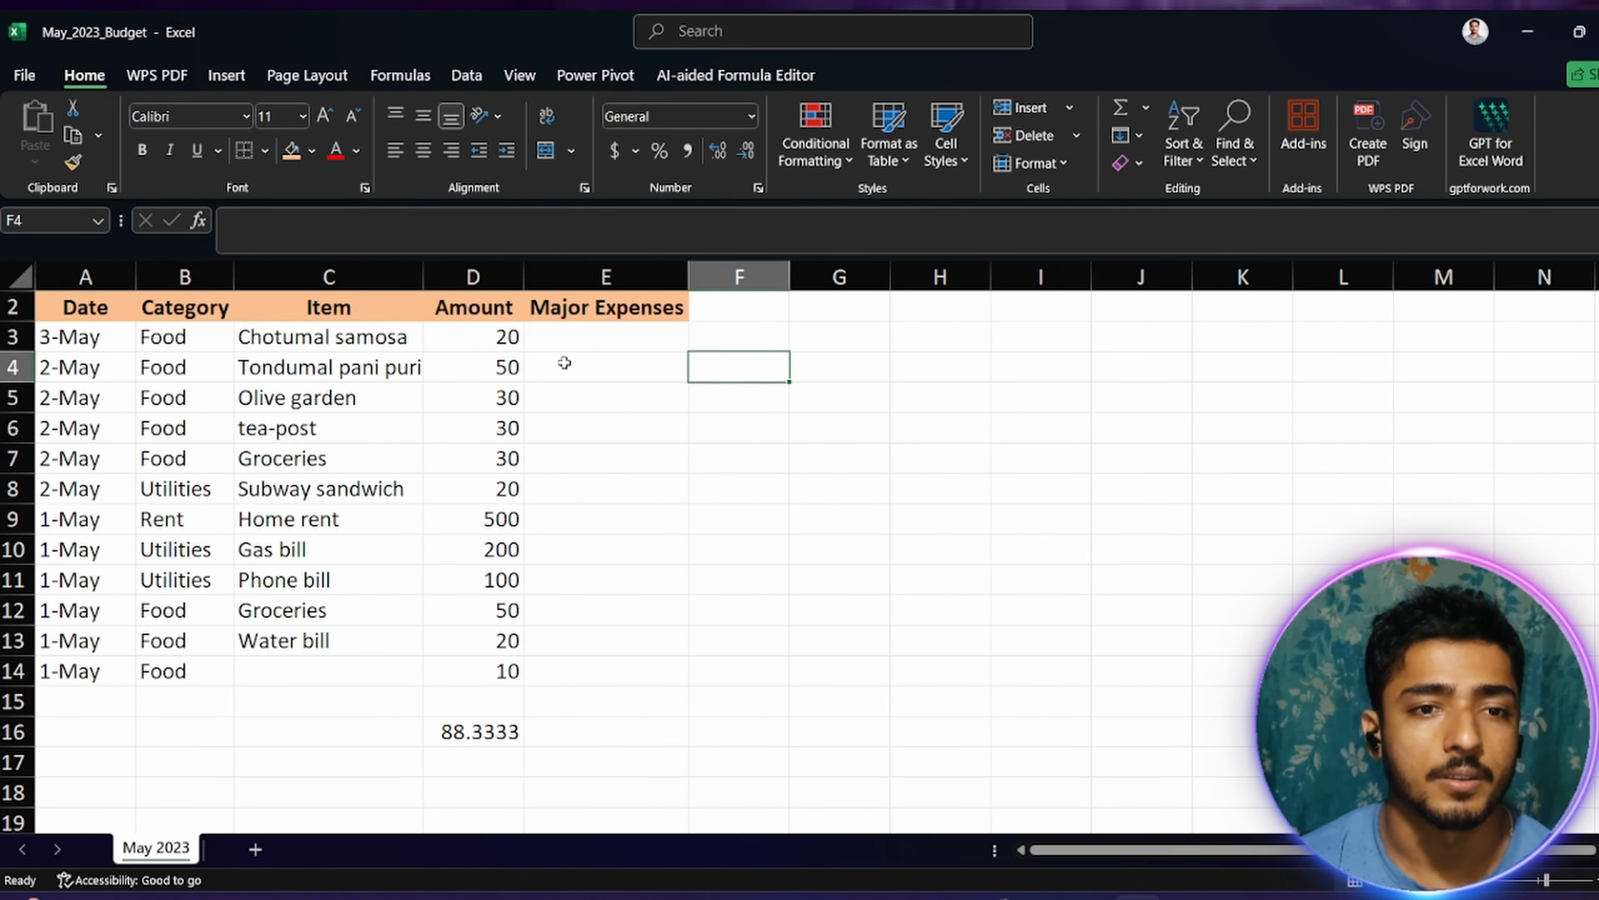
# Step: Delete the AVERAGE formula from D16 below the Amount column
pyautogui.click(567, 341)
pyautogui.click(509, 736)
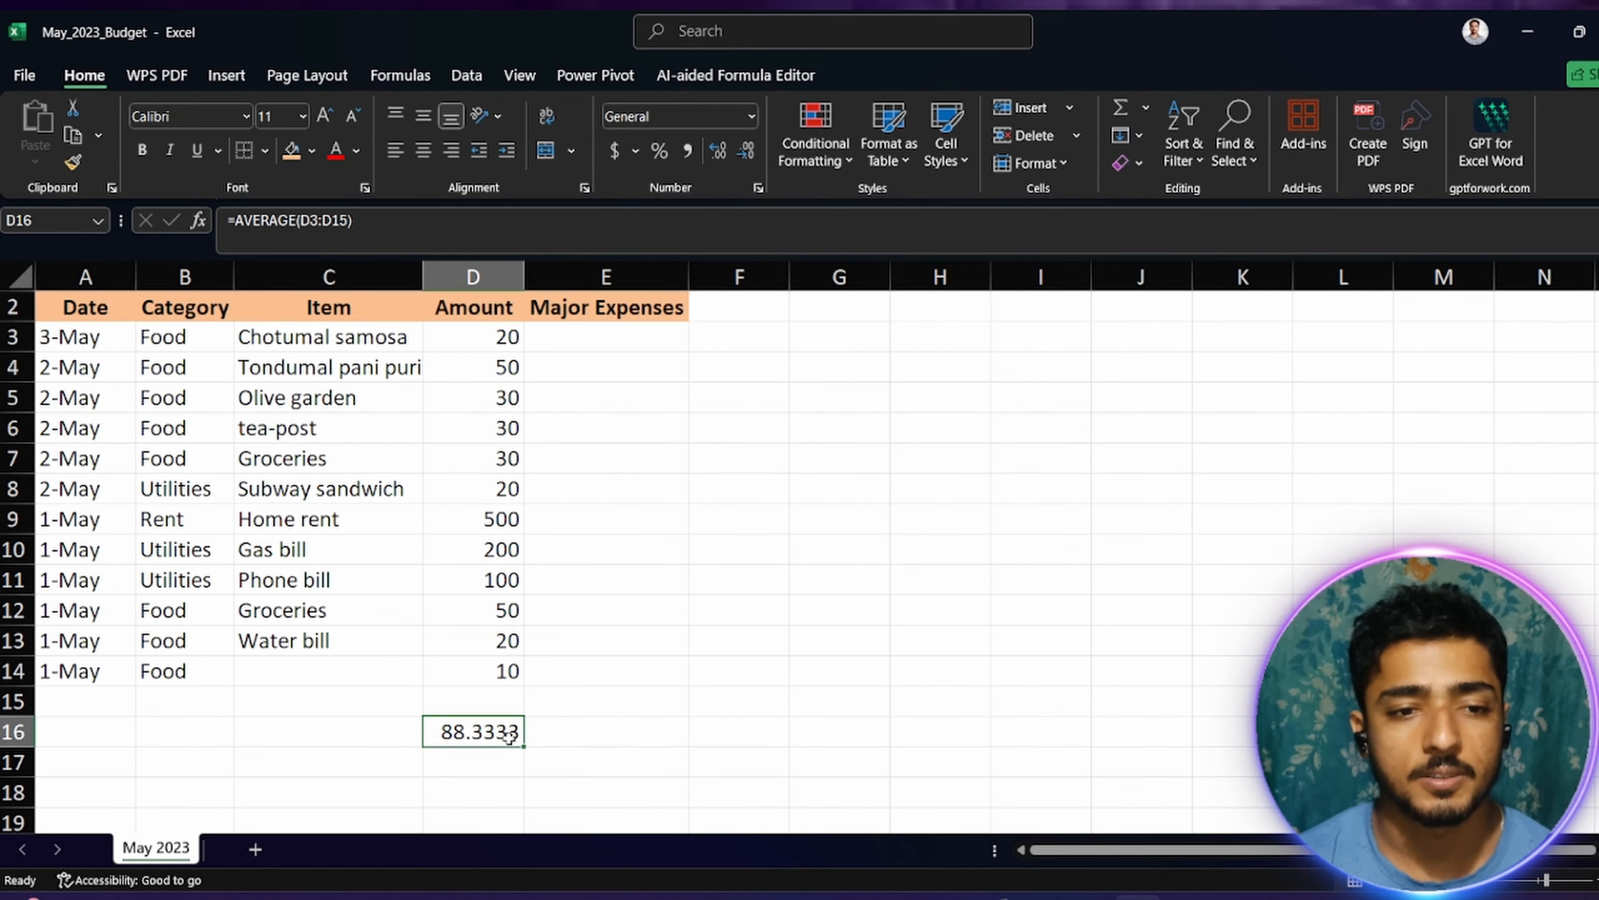
pyautogui.press('BackSpace')
pyautogui.click(645, 524)
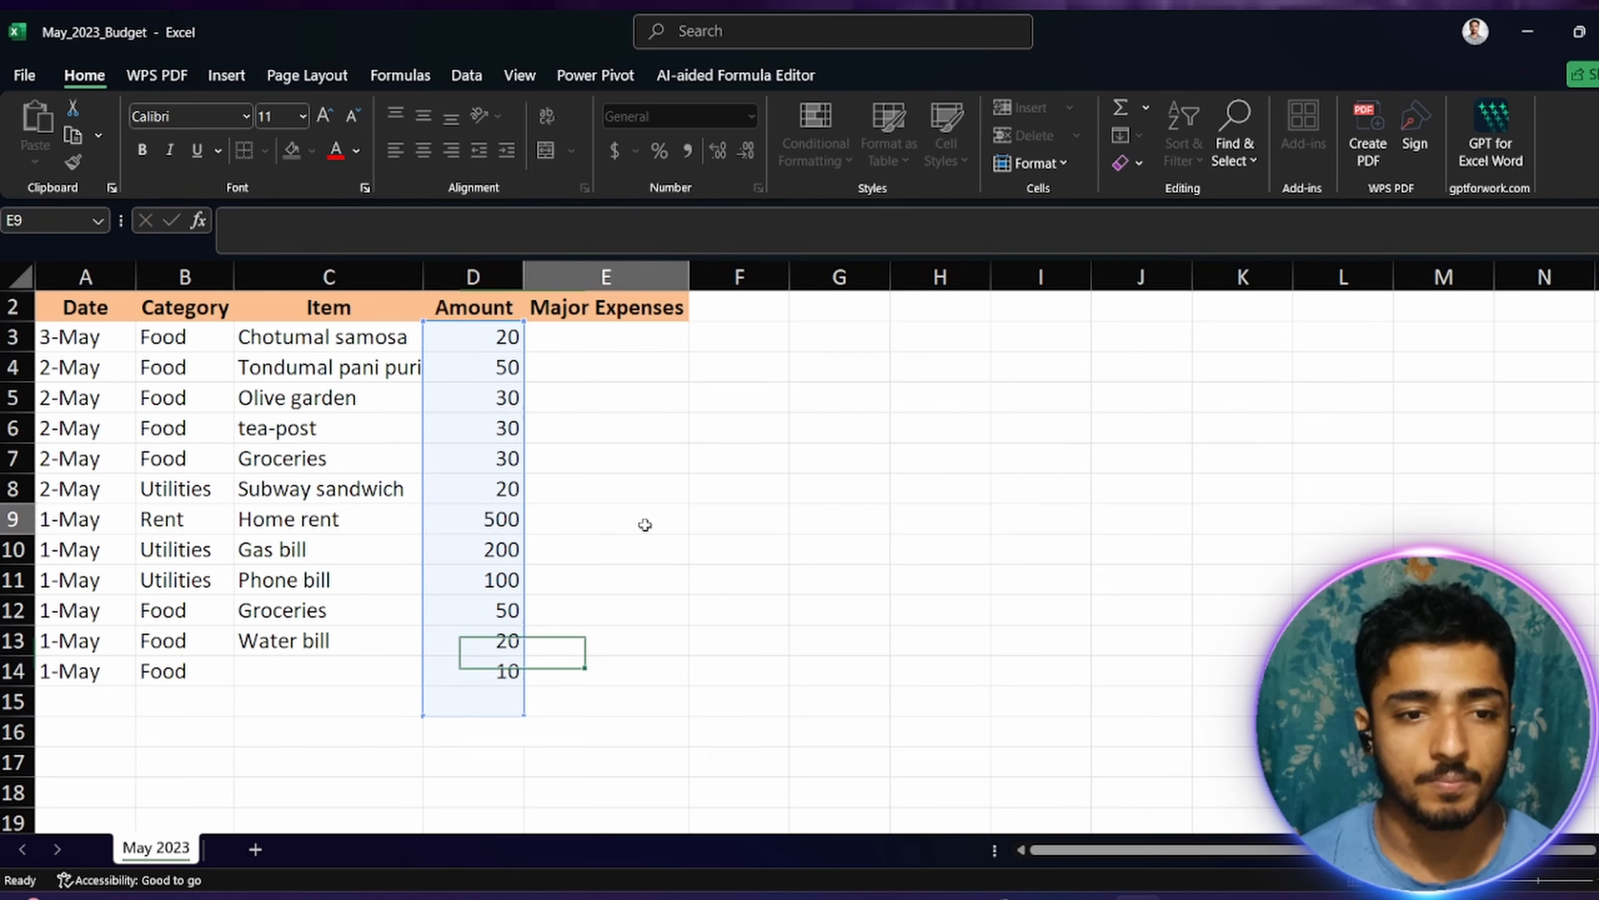
# Step: Enter an IF formula in E3 that tests D3>=100, with an empty text string as the value if true
pyautogui.click(608, 347)
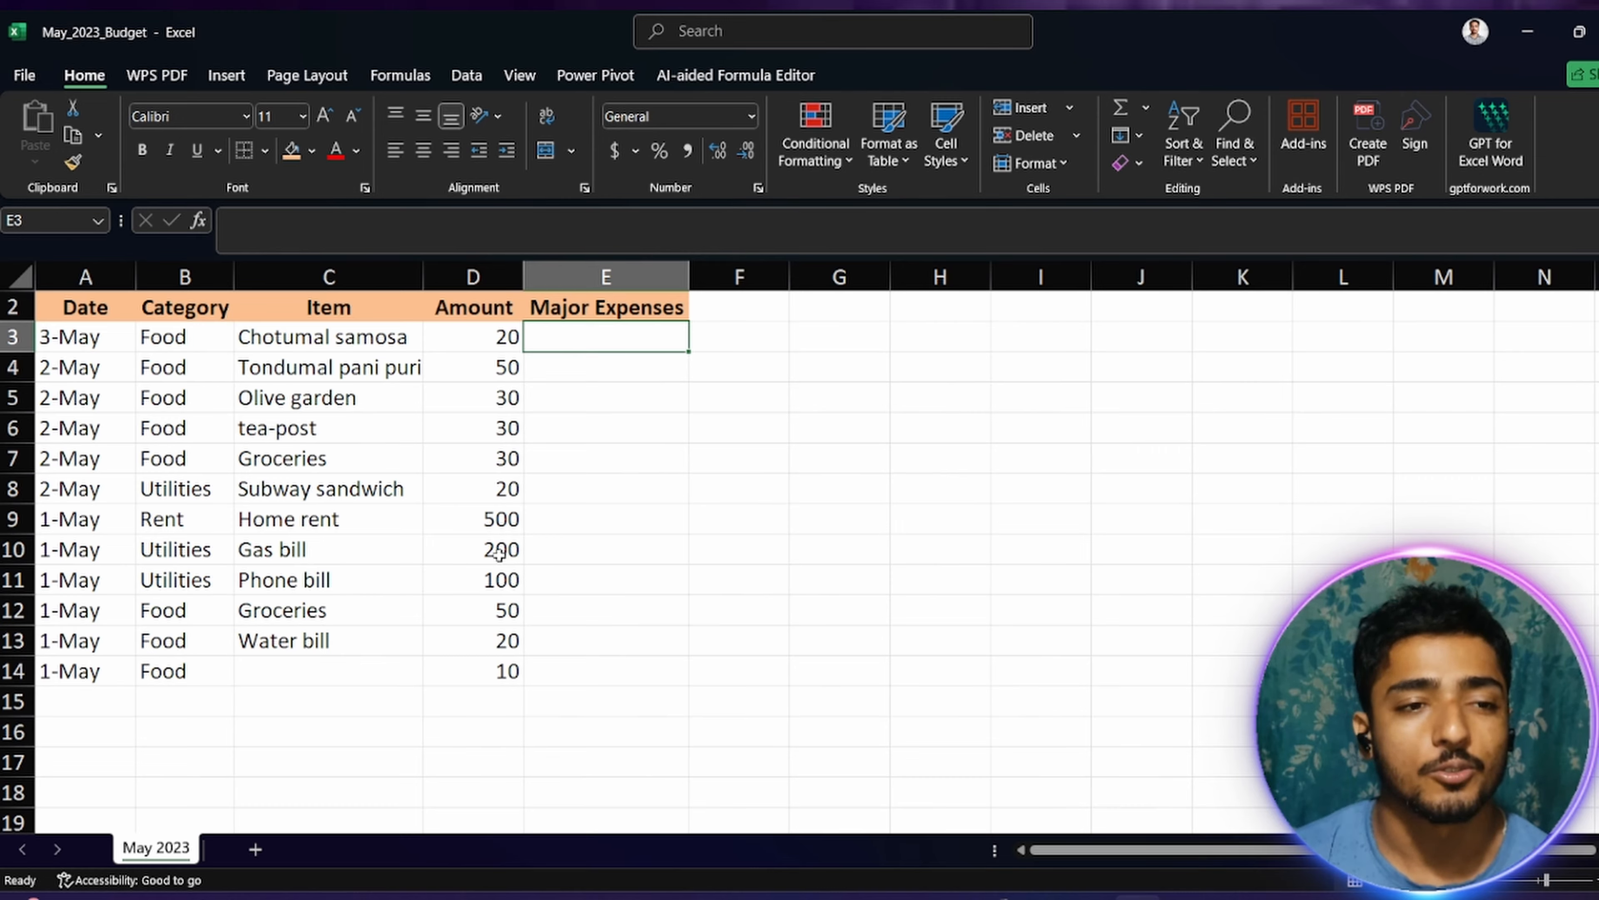
pyautogui.doubleClick(594, 347)
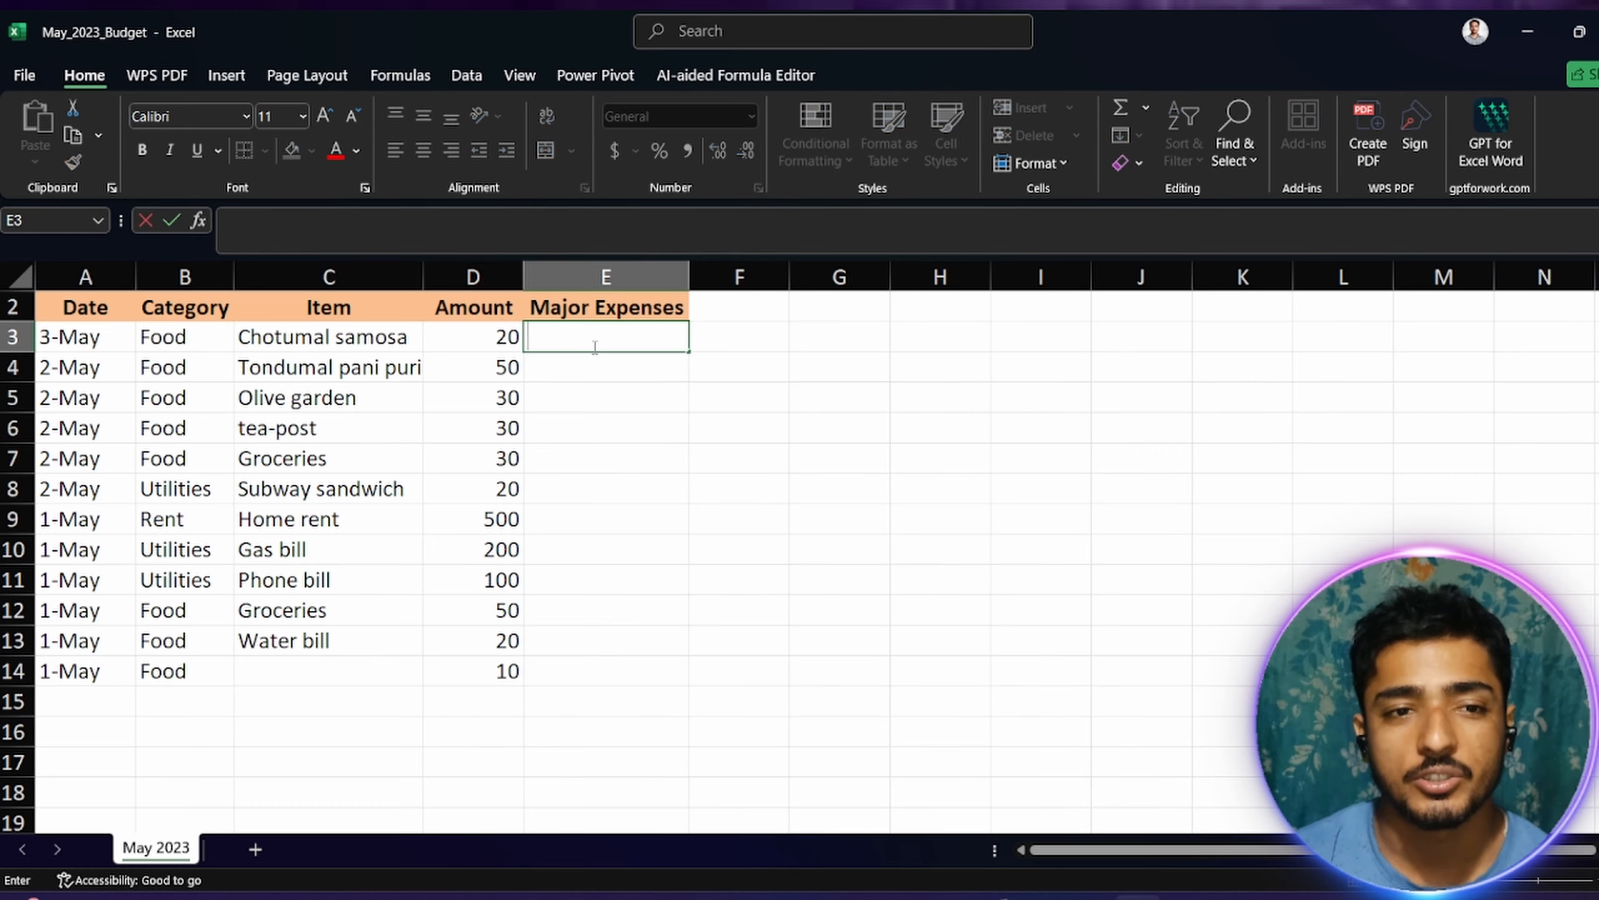
pyautogui.write('=')
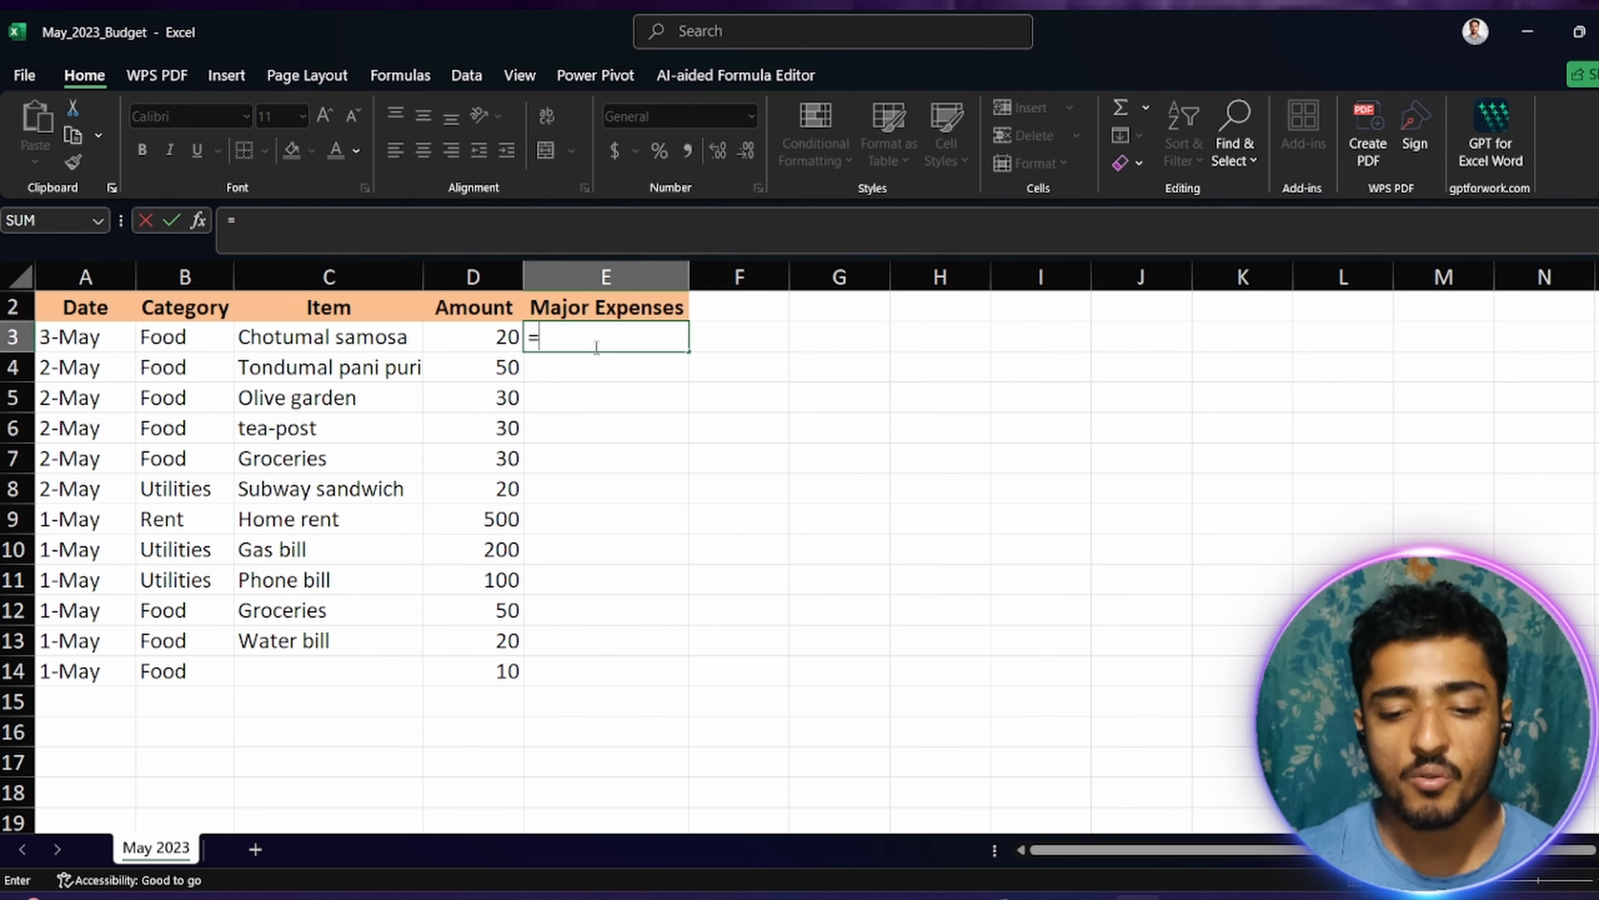
pyautogui.write('su')
pyautogui.press('BackSpace')
pyautogui.press('BackSpace')
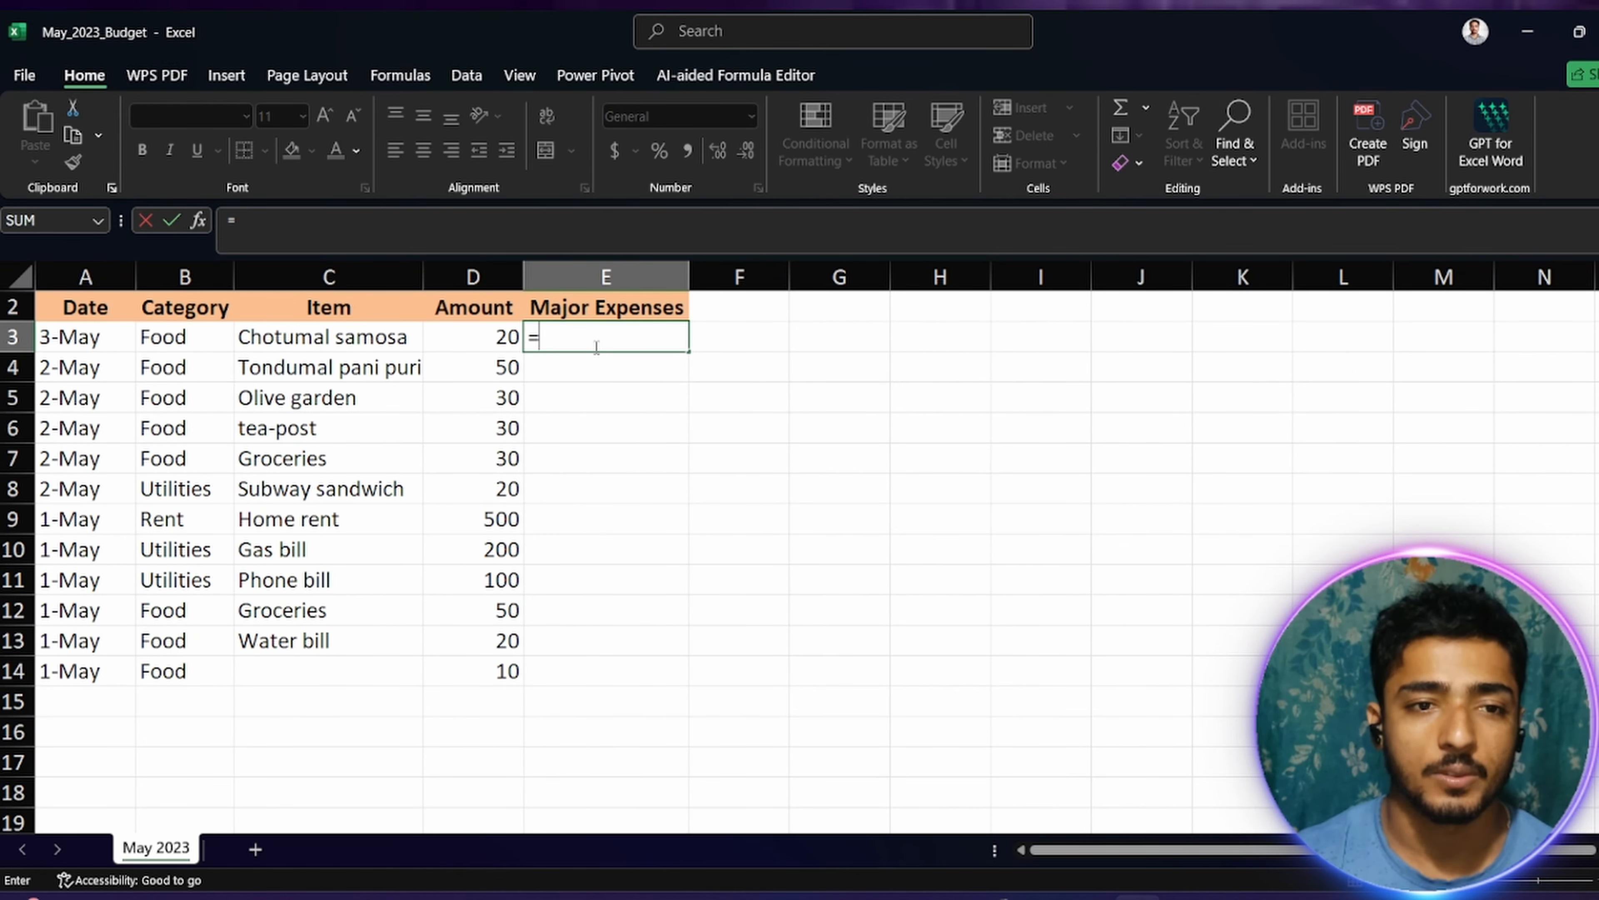
pyautogui.write('if')
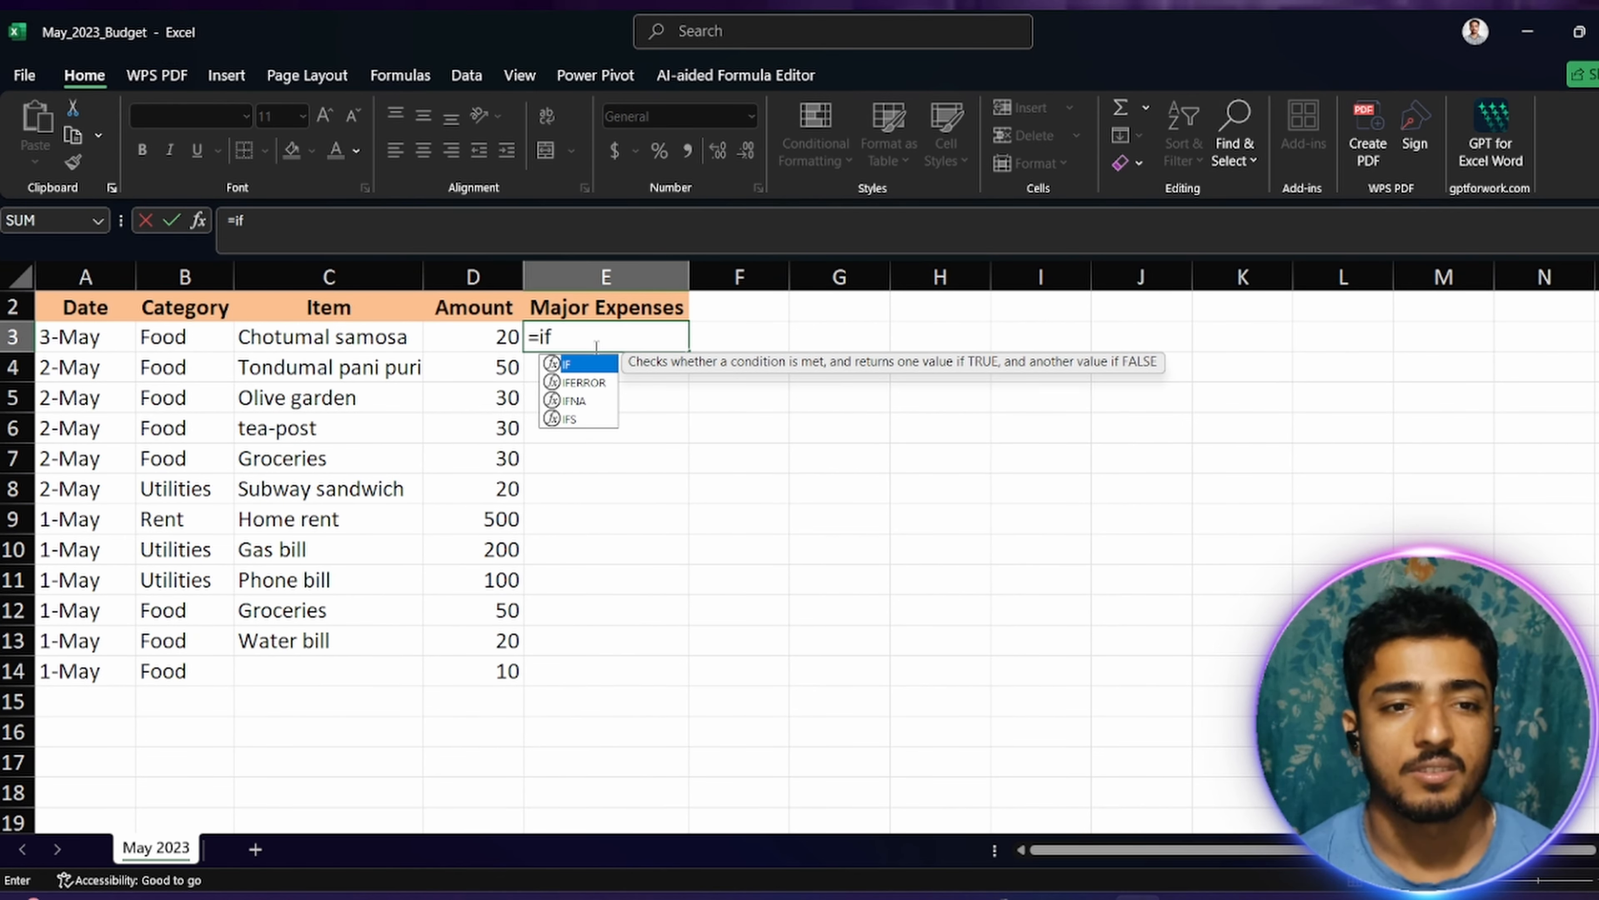
pyautogui.press('Tab')
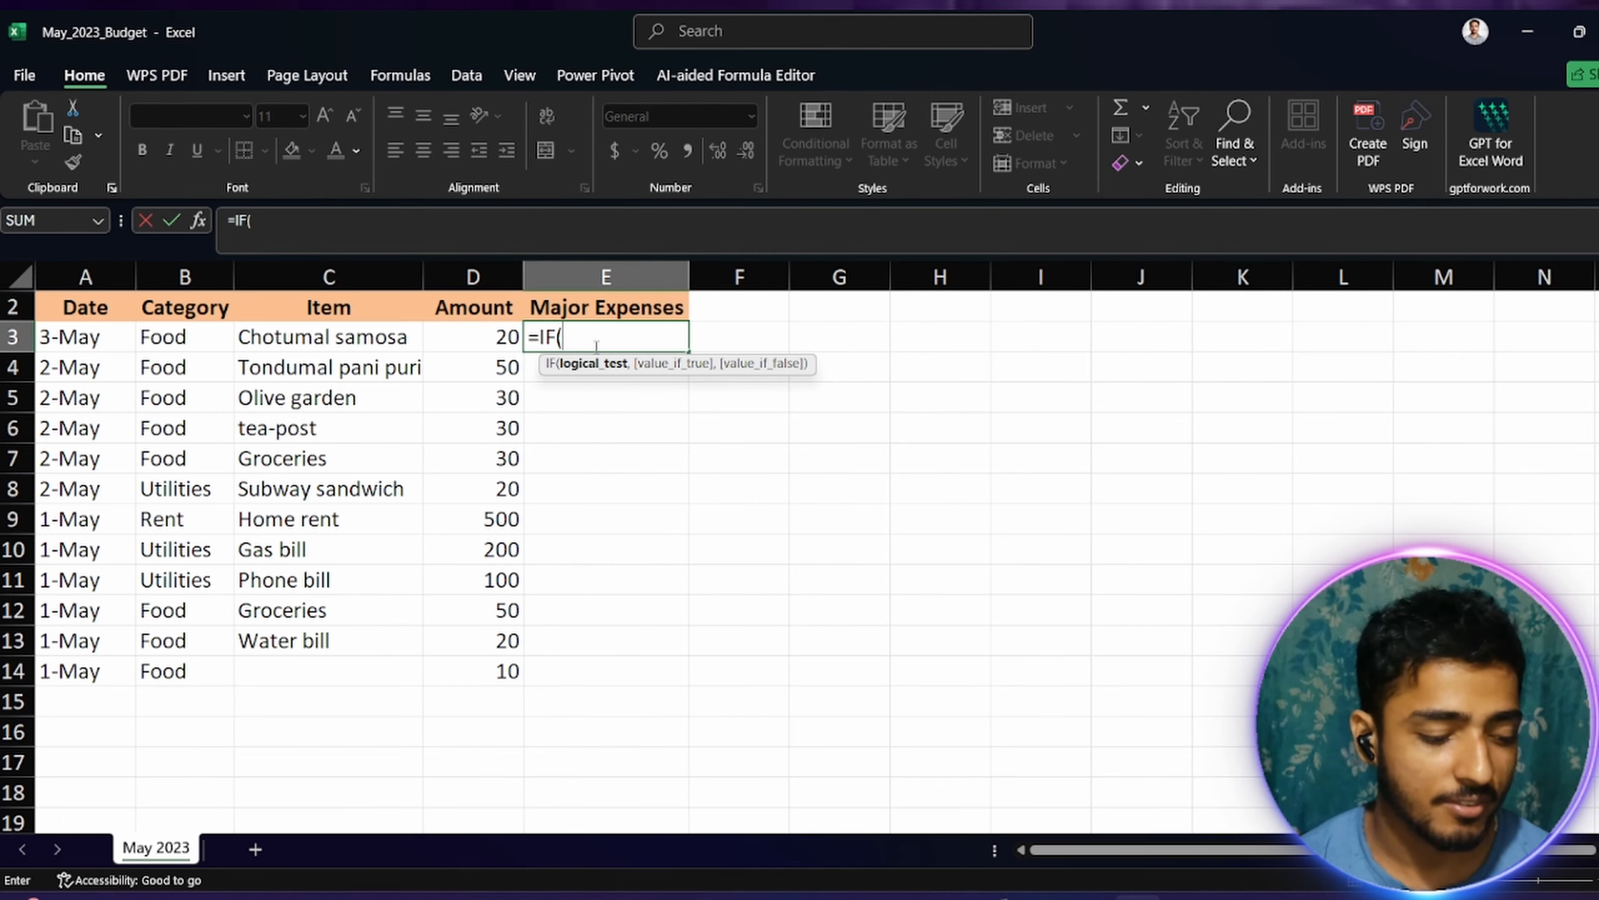
pyautogui.click(499, 337)
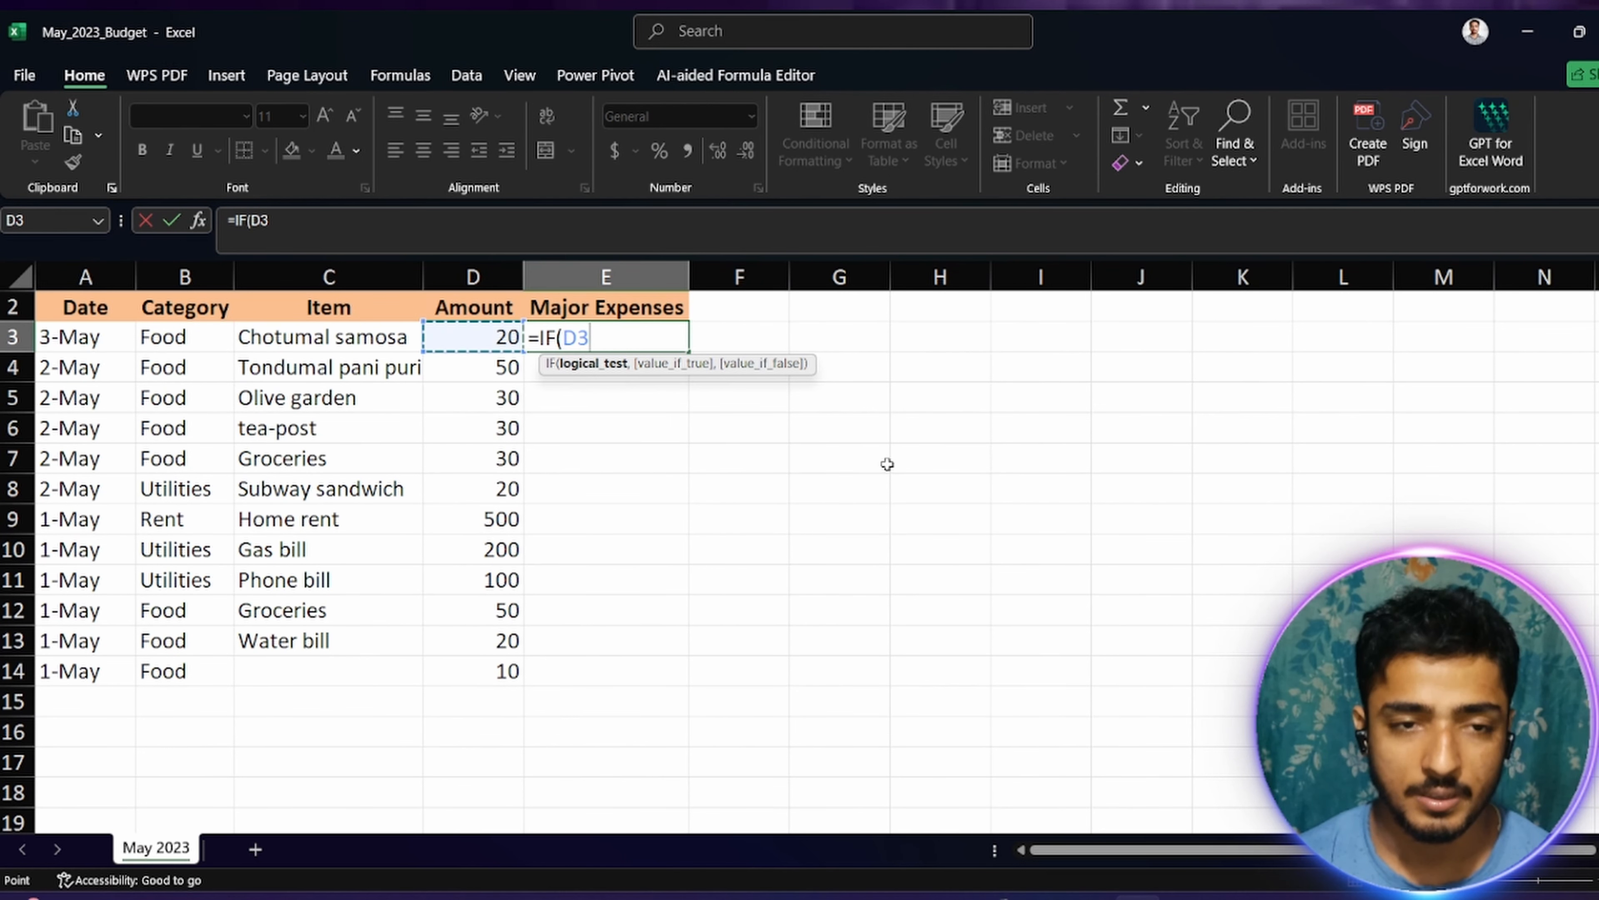
pyautogui.write('>=')
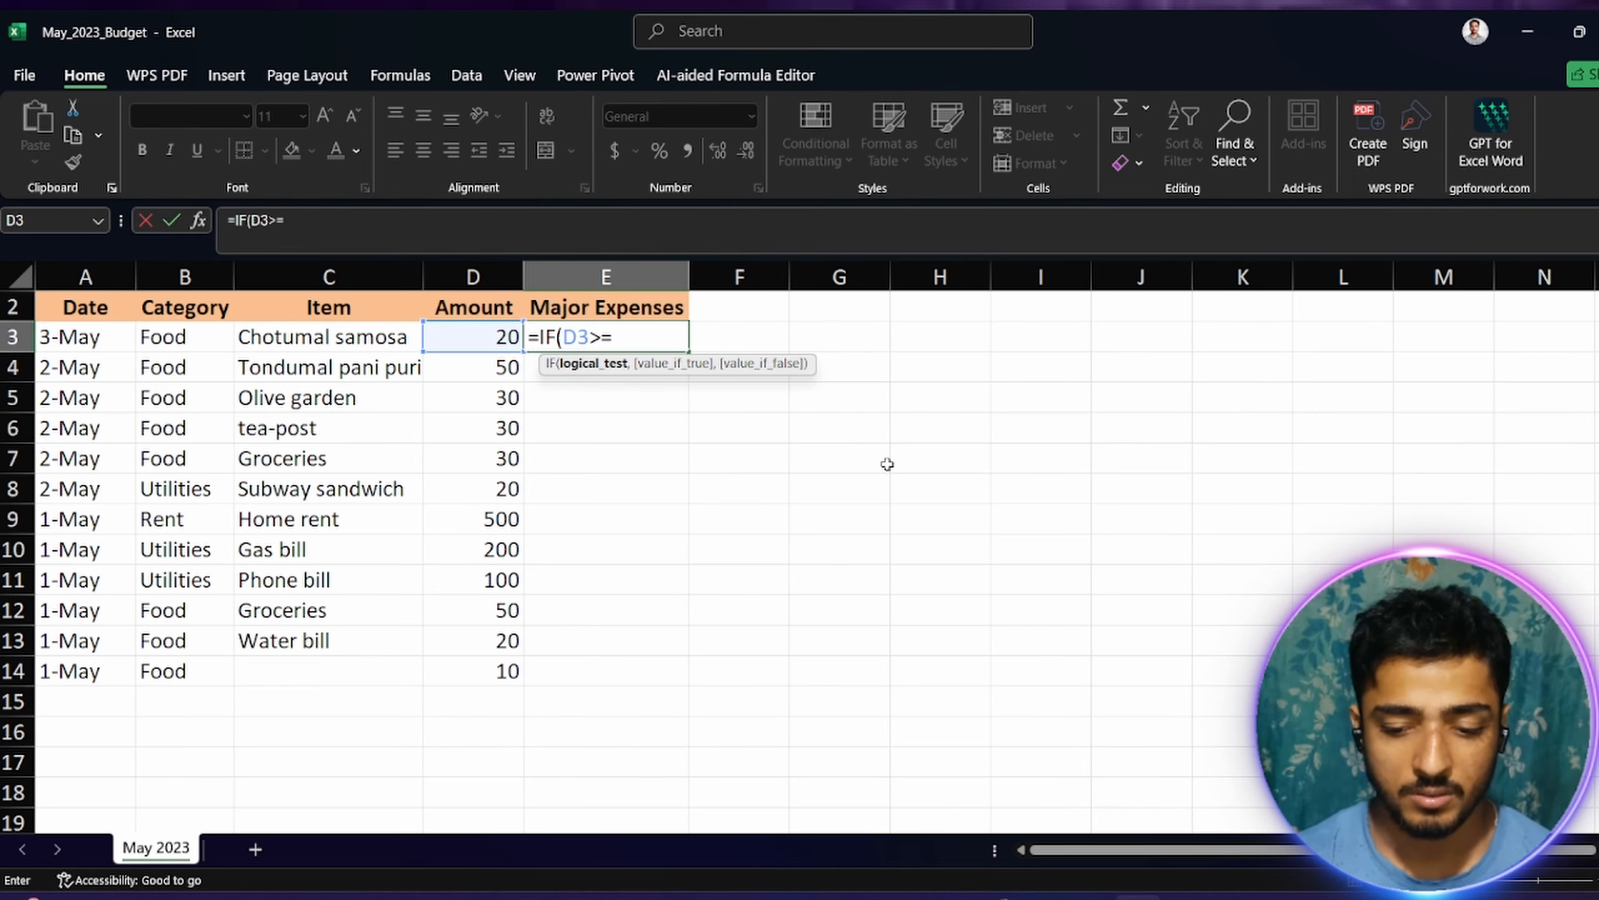
pyautogui.write('100')
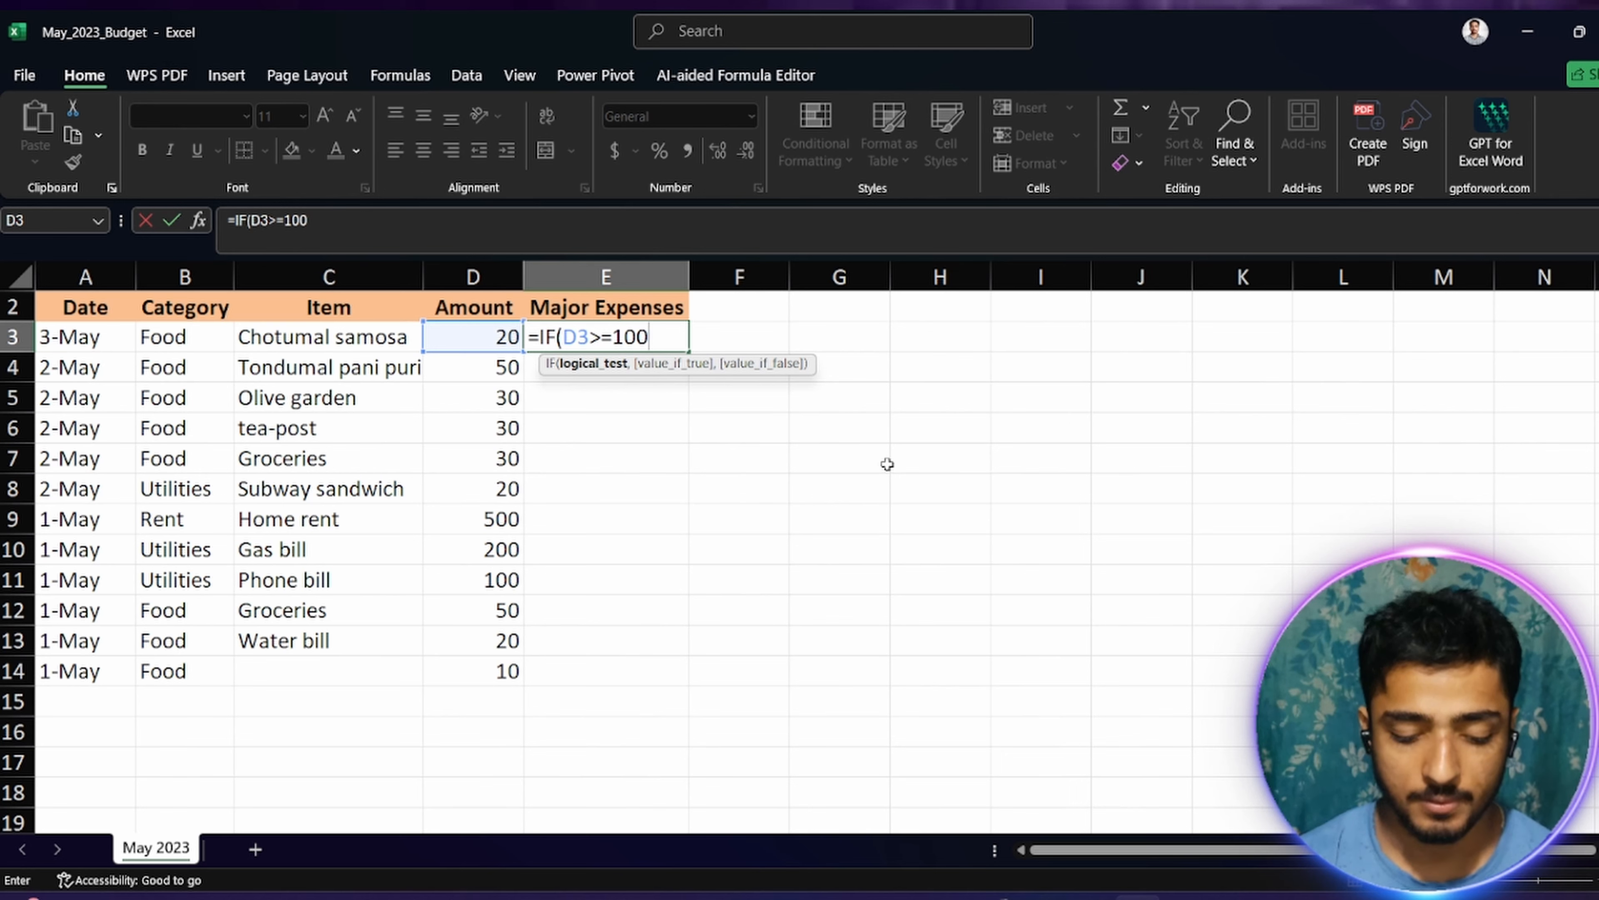
pyautogui.write(',')
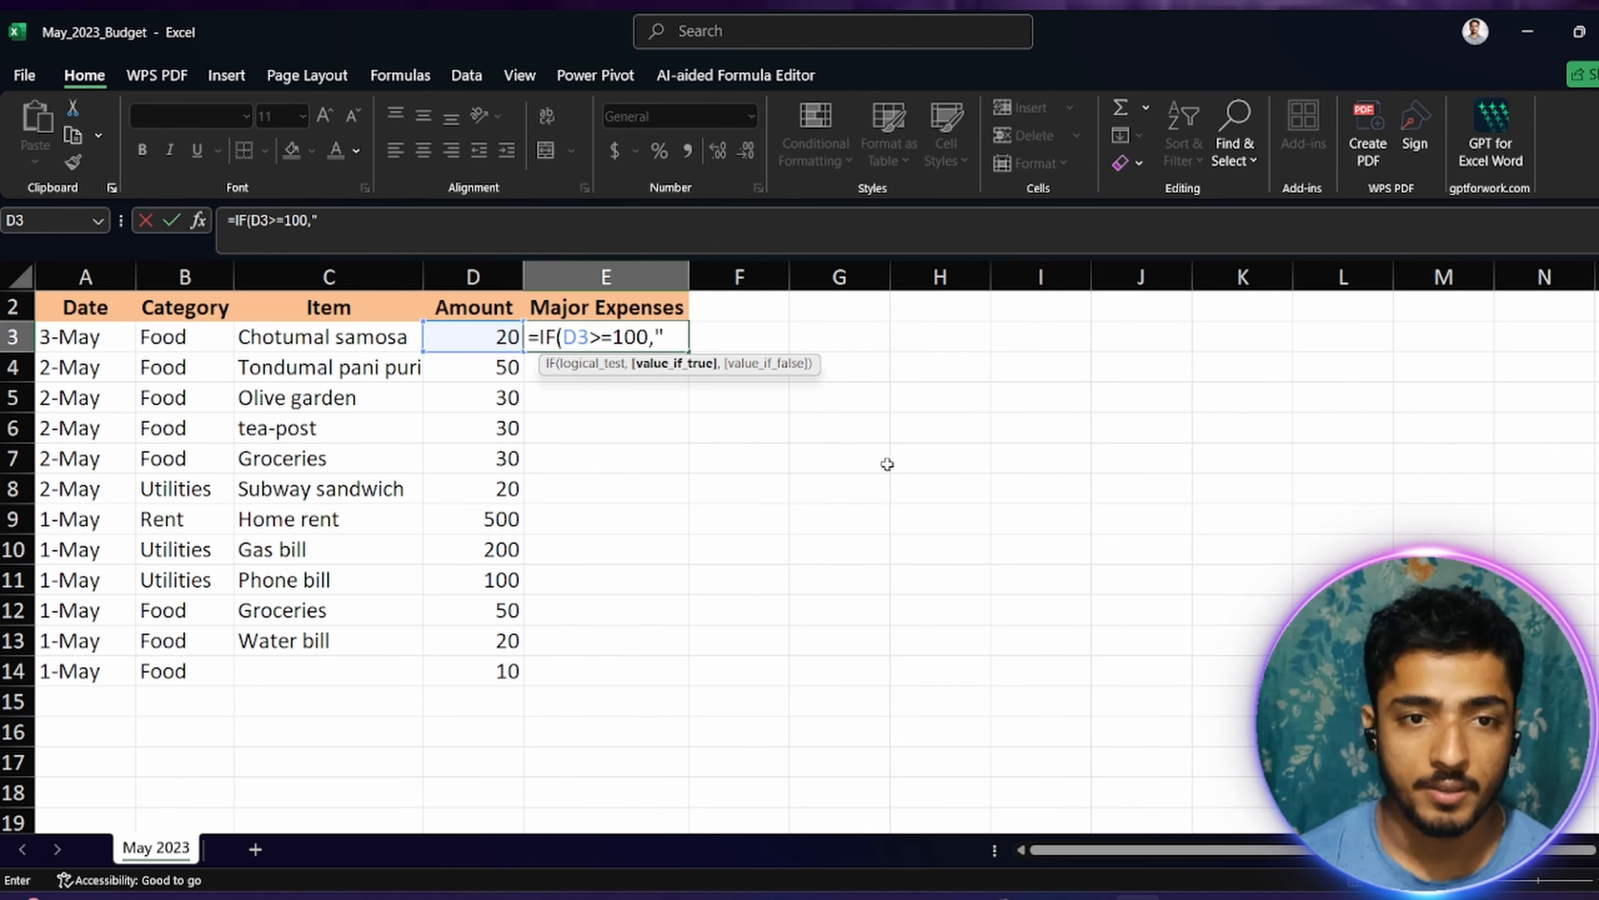
pyautogui.hotkey('shift', 'Tab')
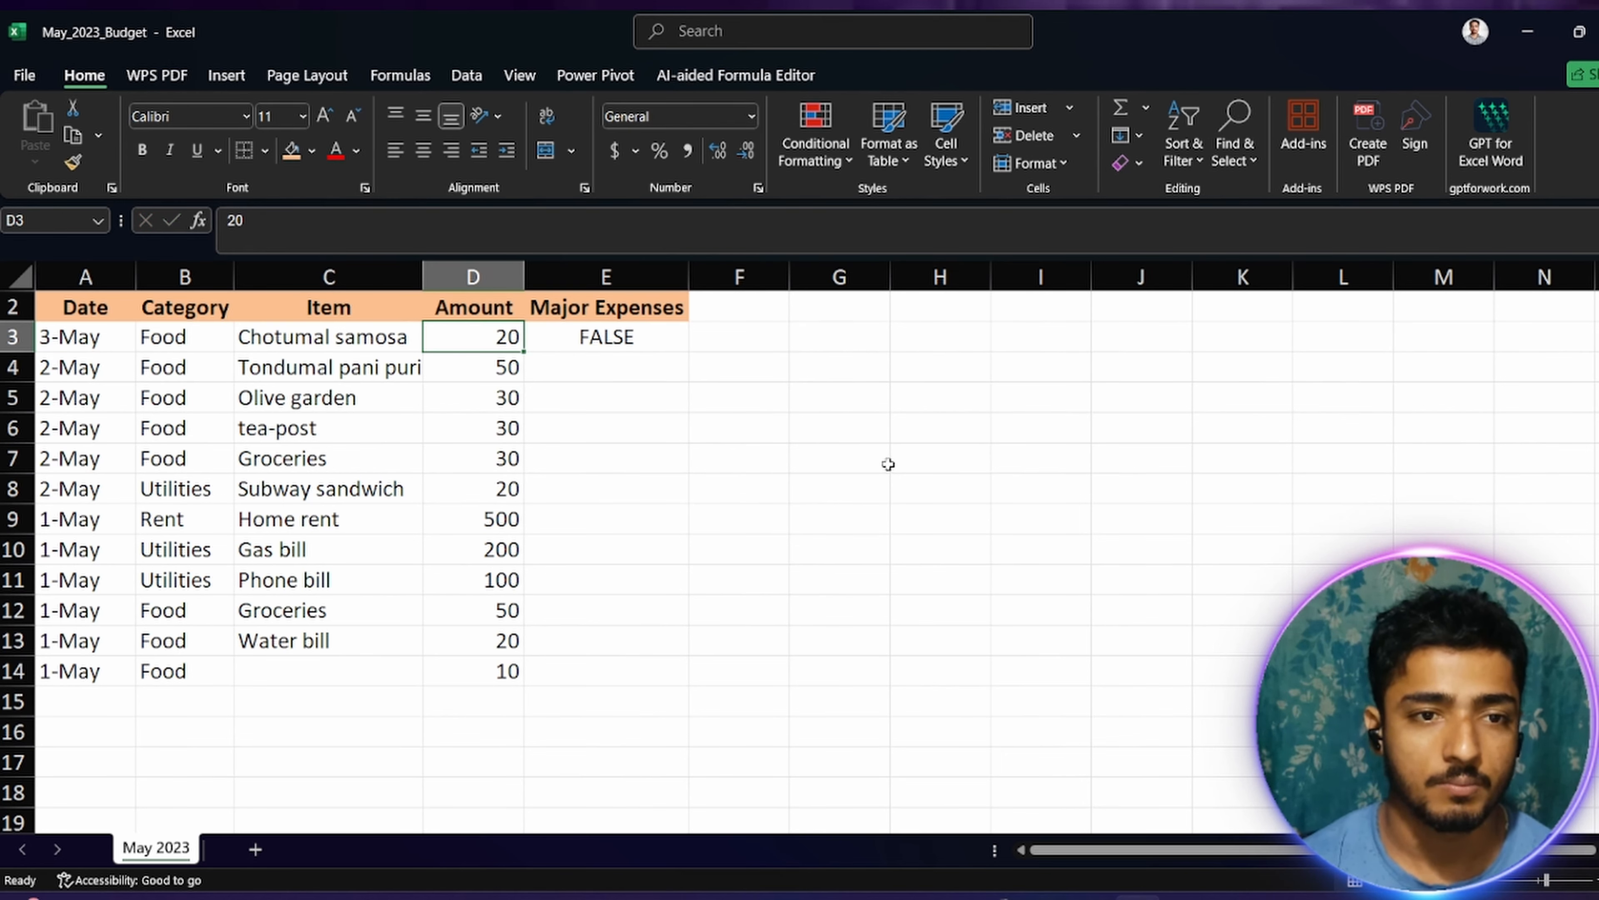
# Step: Complete the E3 formula as =IF(D3>=100,"YES","NO")
pyautogui.doubleClick(658, 343)
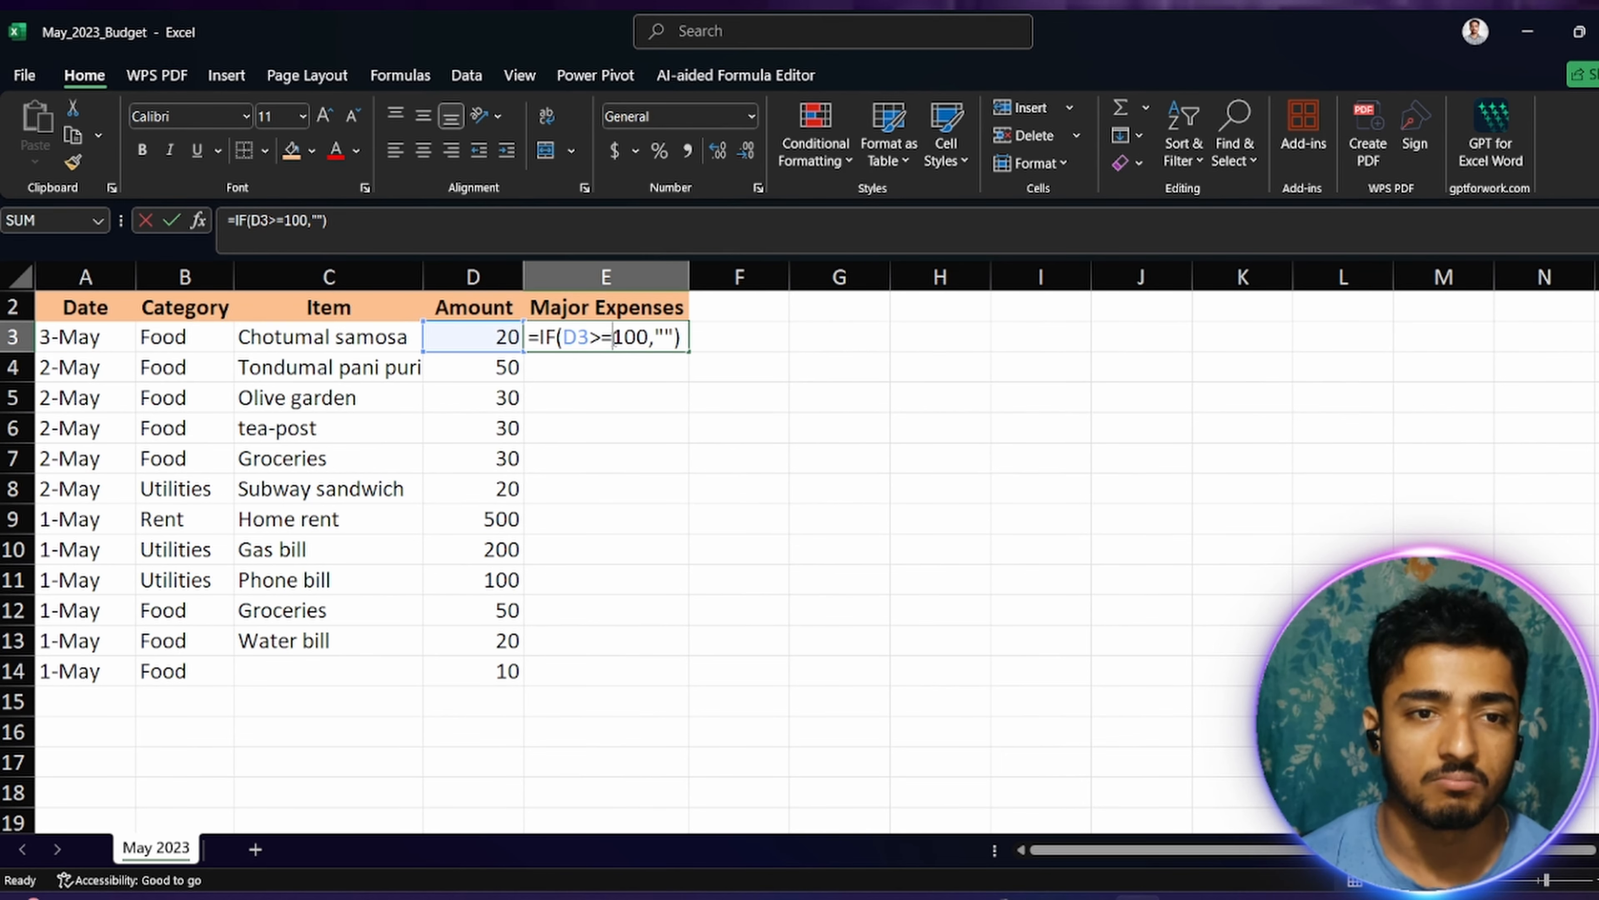
pyautogui.click(668, 336)
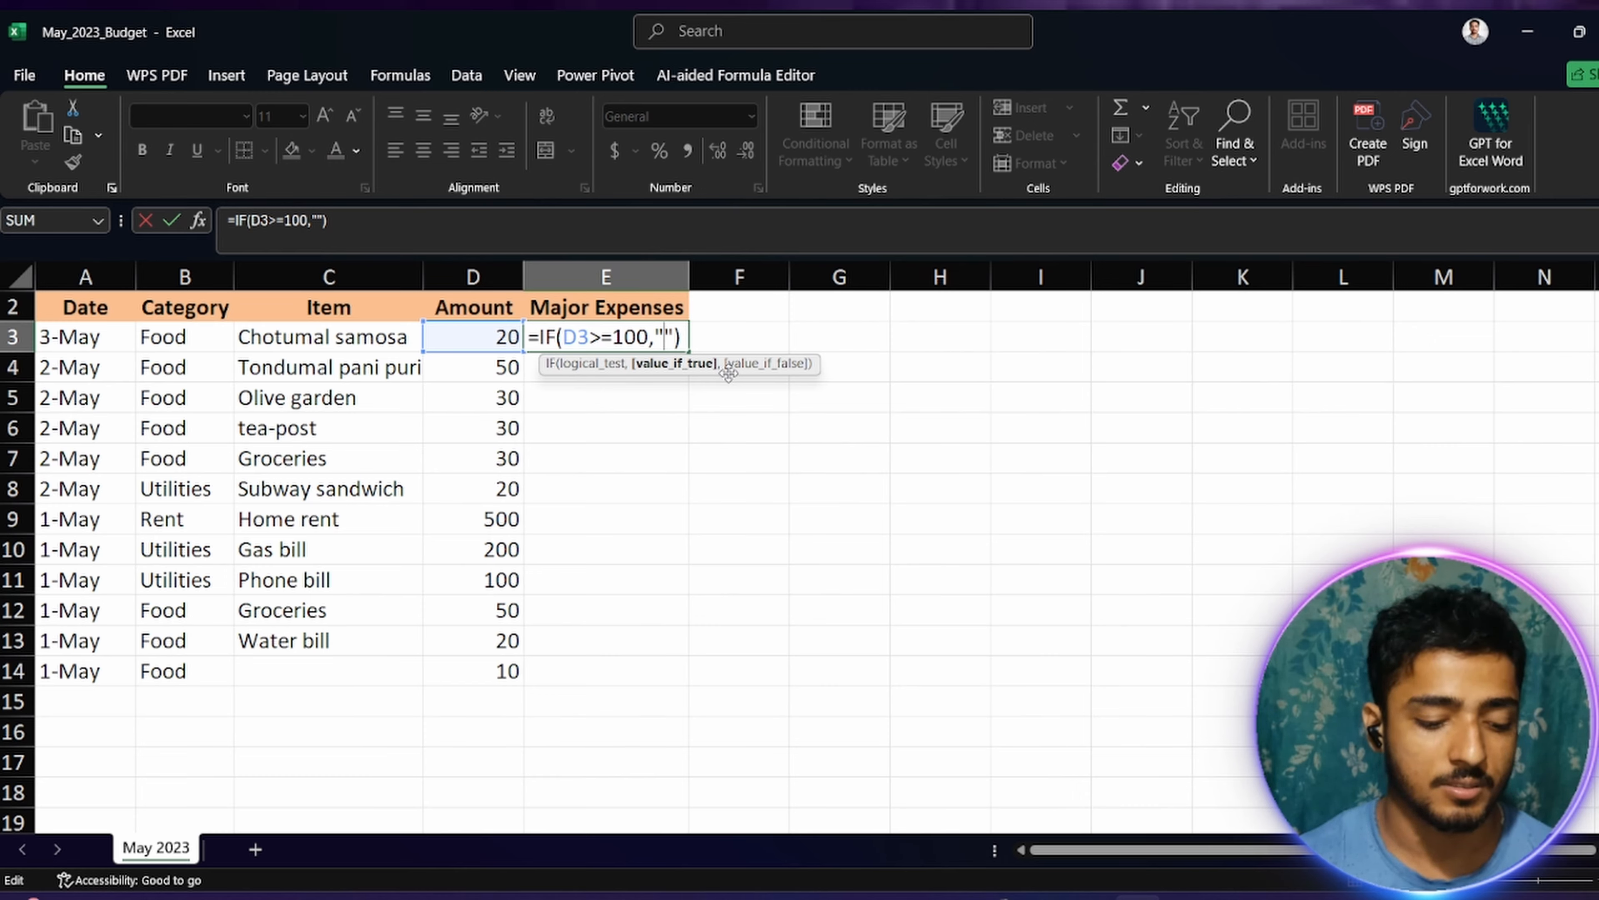
pyautogui.write('YEs')
pyautogui.press('BackSpace')
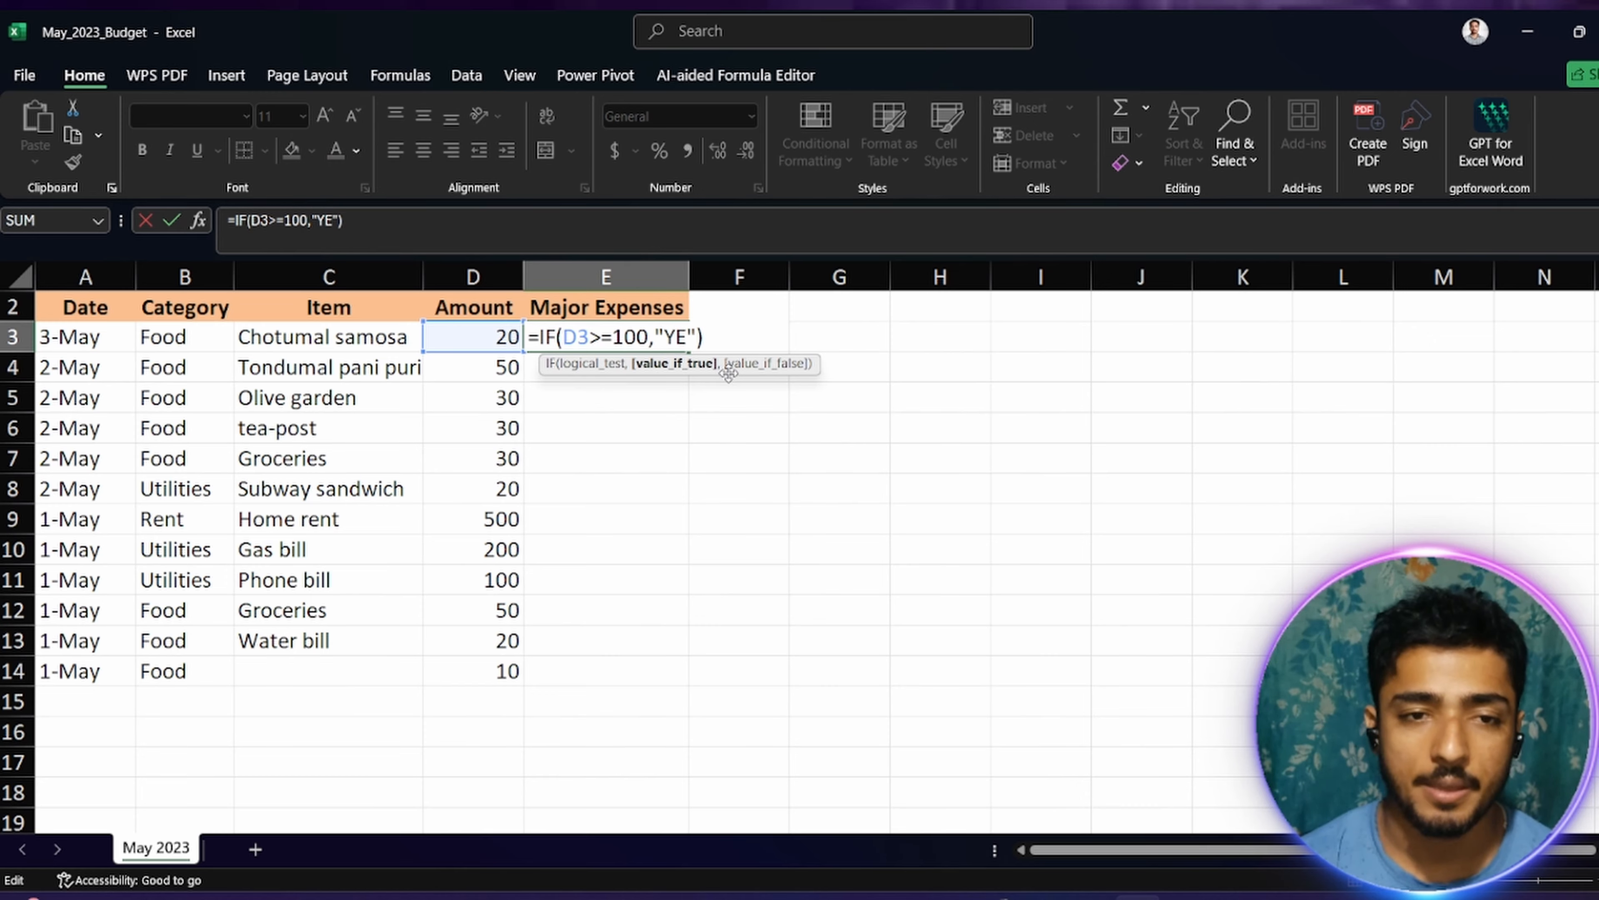
pyautogui.write('S')
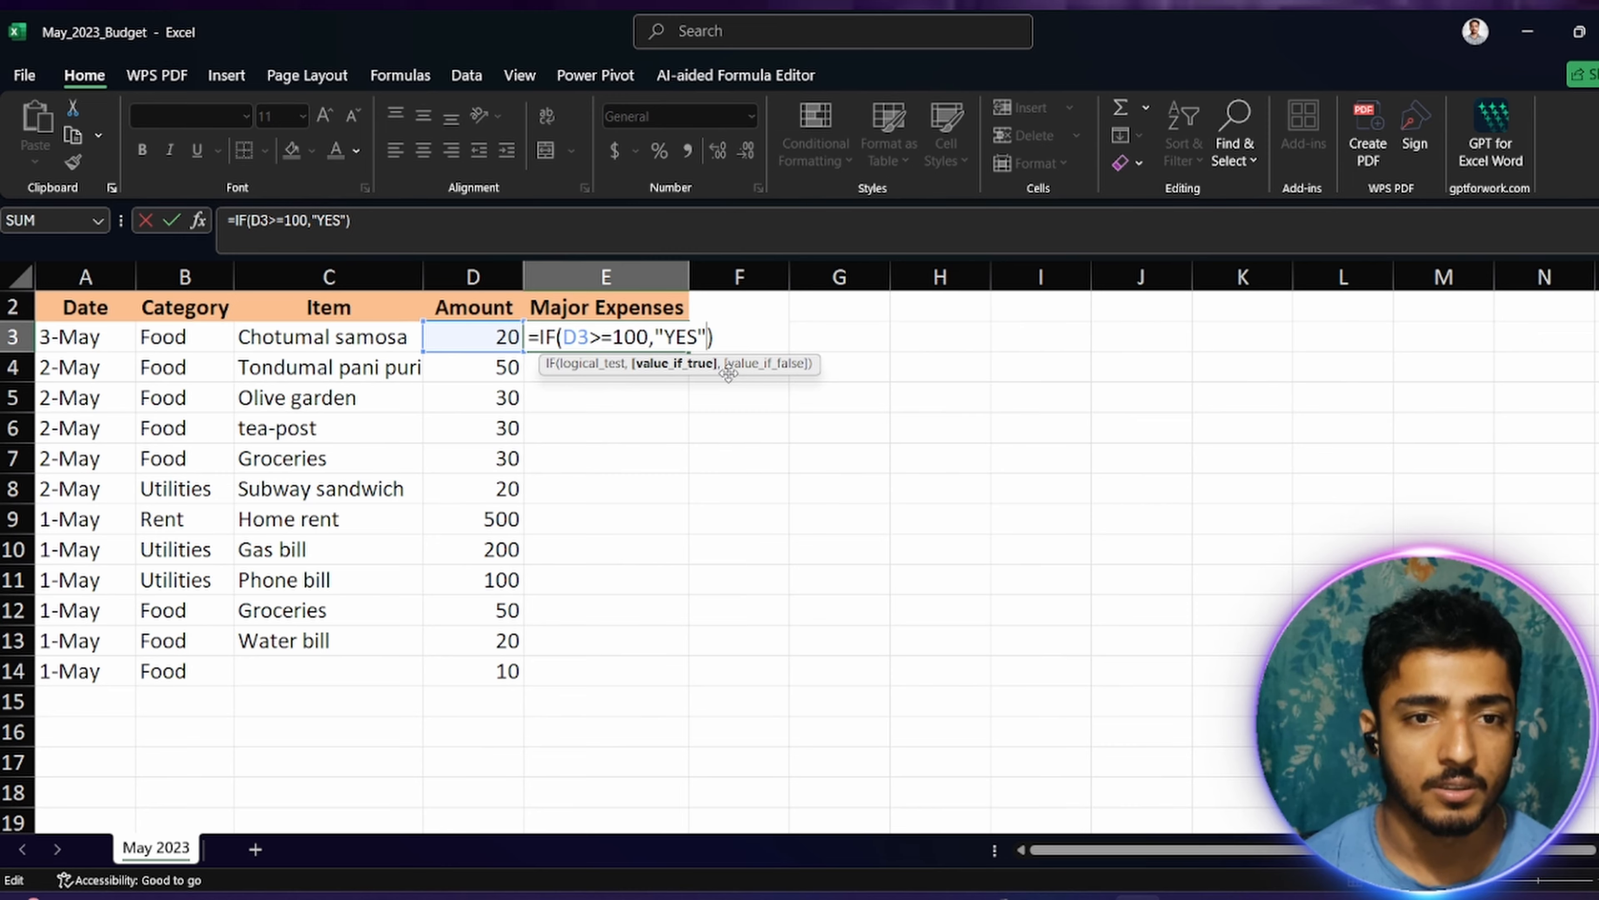
pyautogui.write(',')
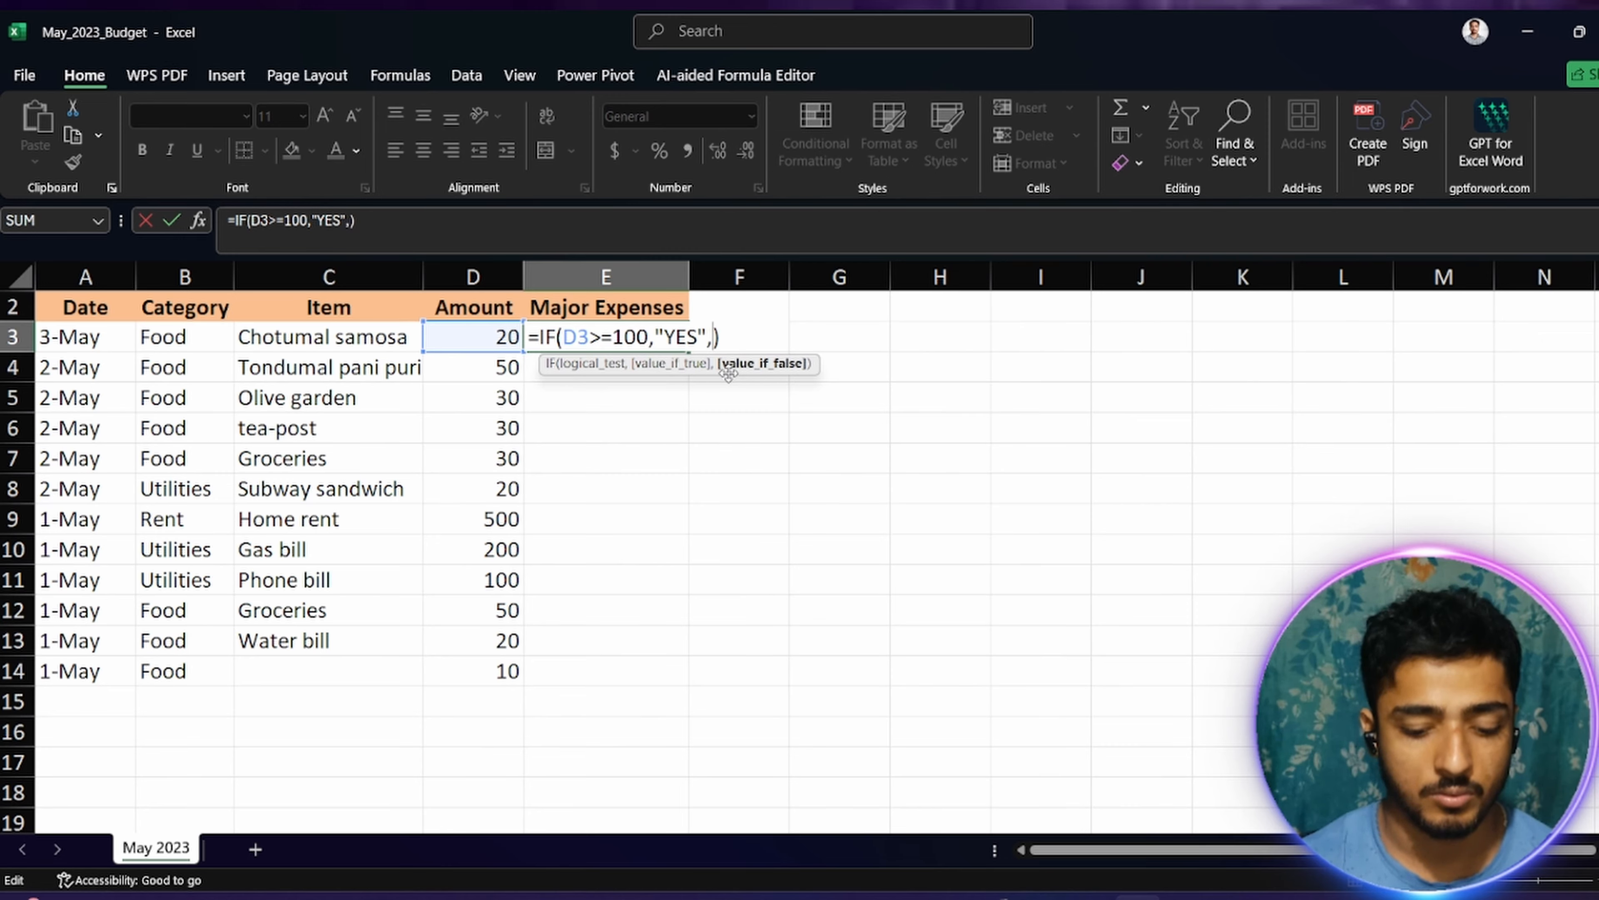
pyautogui.write('""NO')
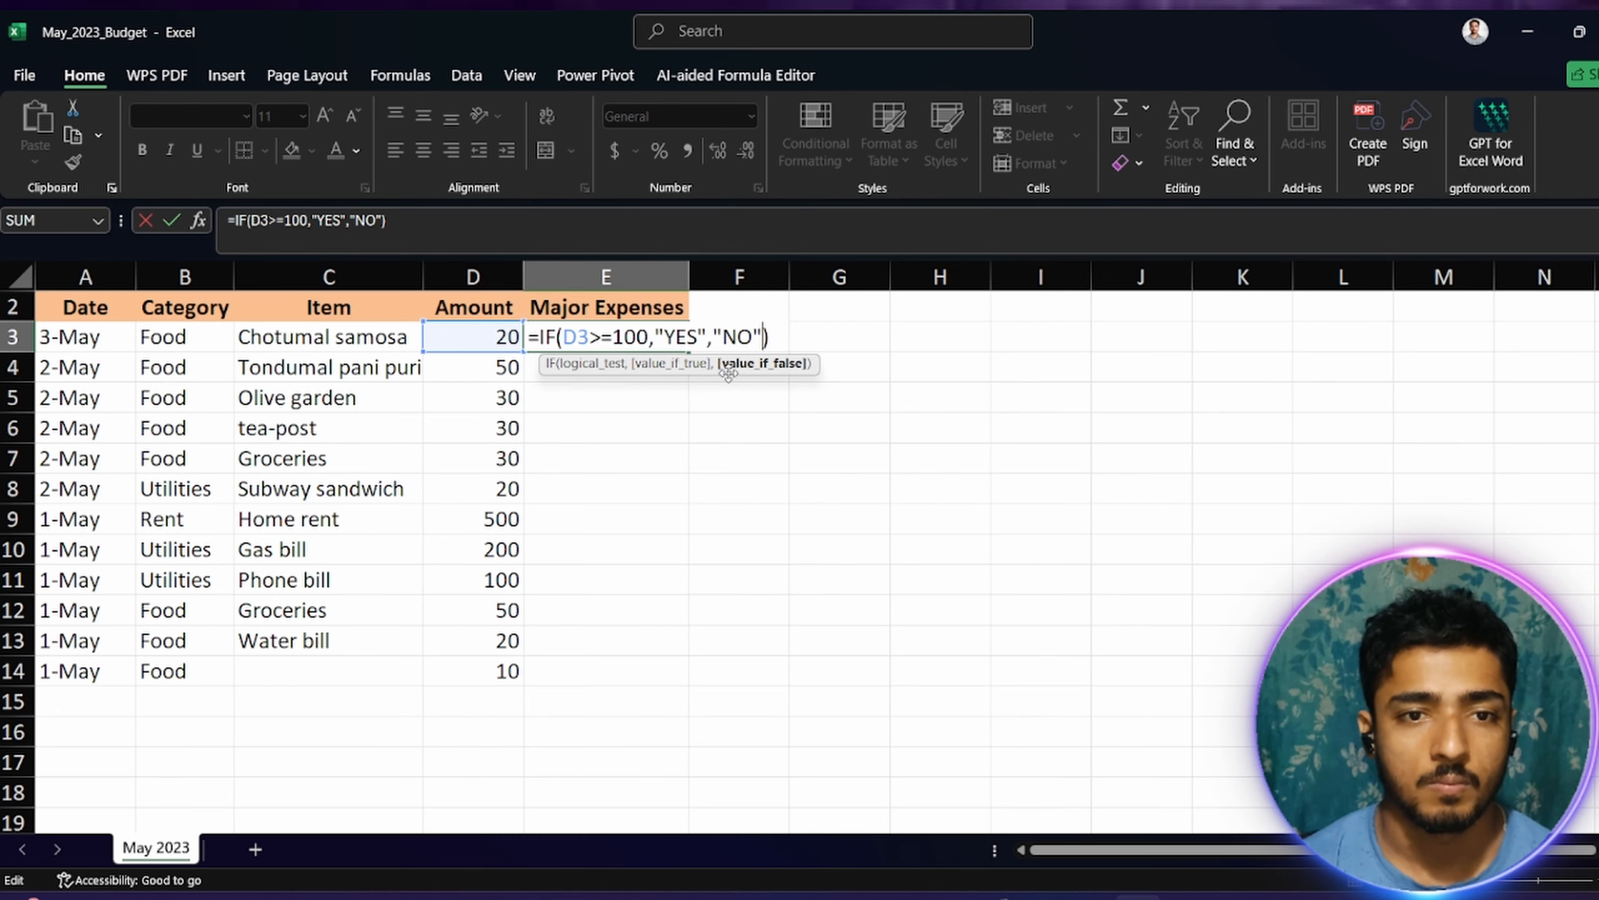
pyautogui.press('Return')
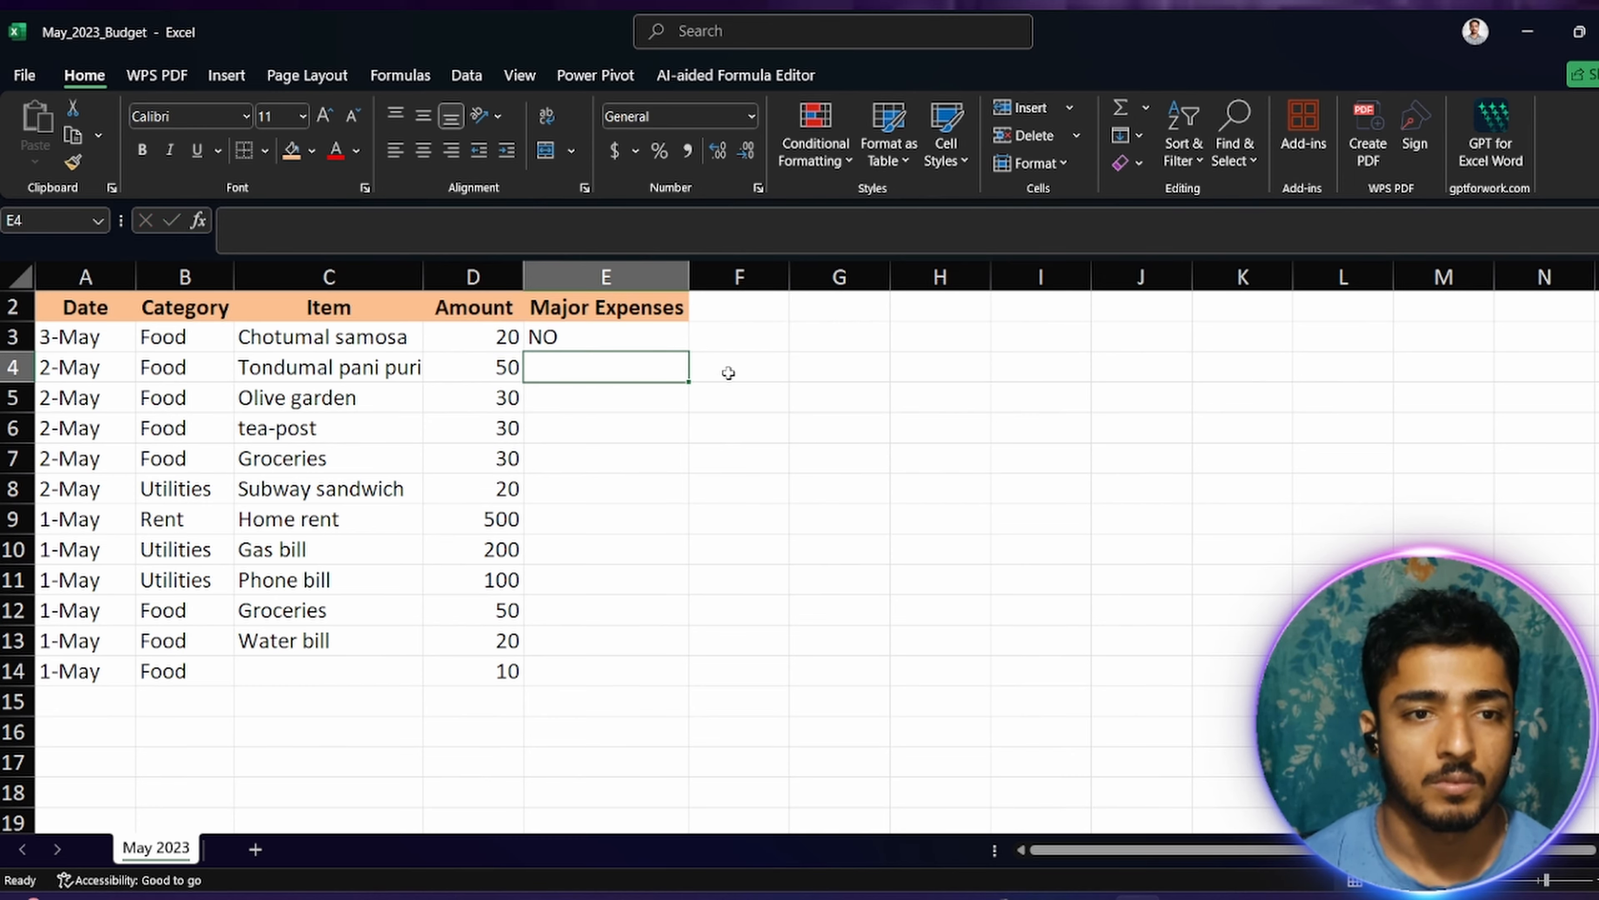
# Step: Copy the E3 formula down through E14 and check the copied formulas for the Home rent and Phone bill rows
pyautogui.click(566, 336)
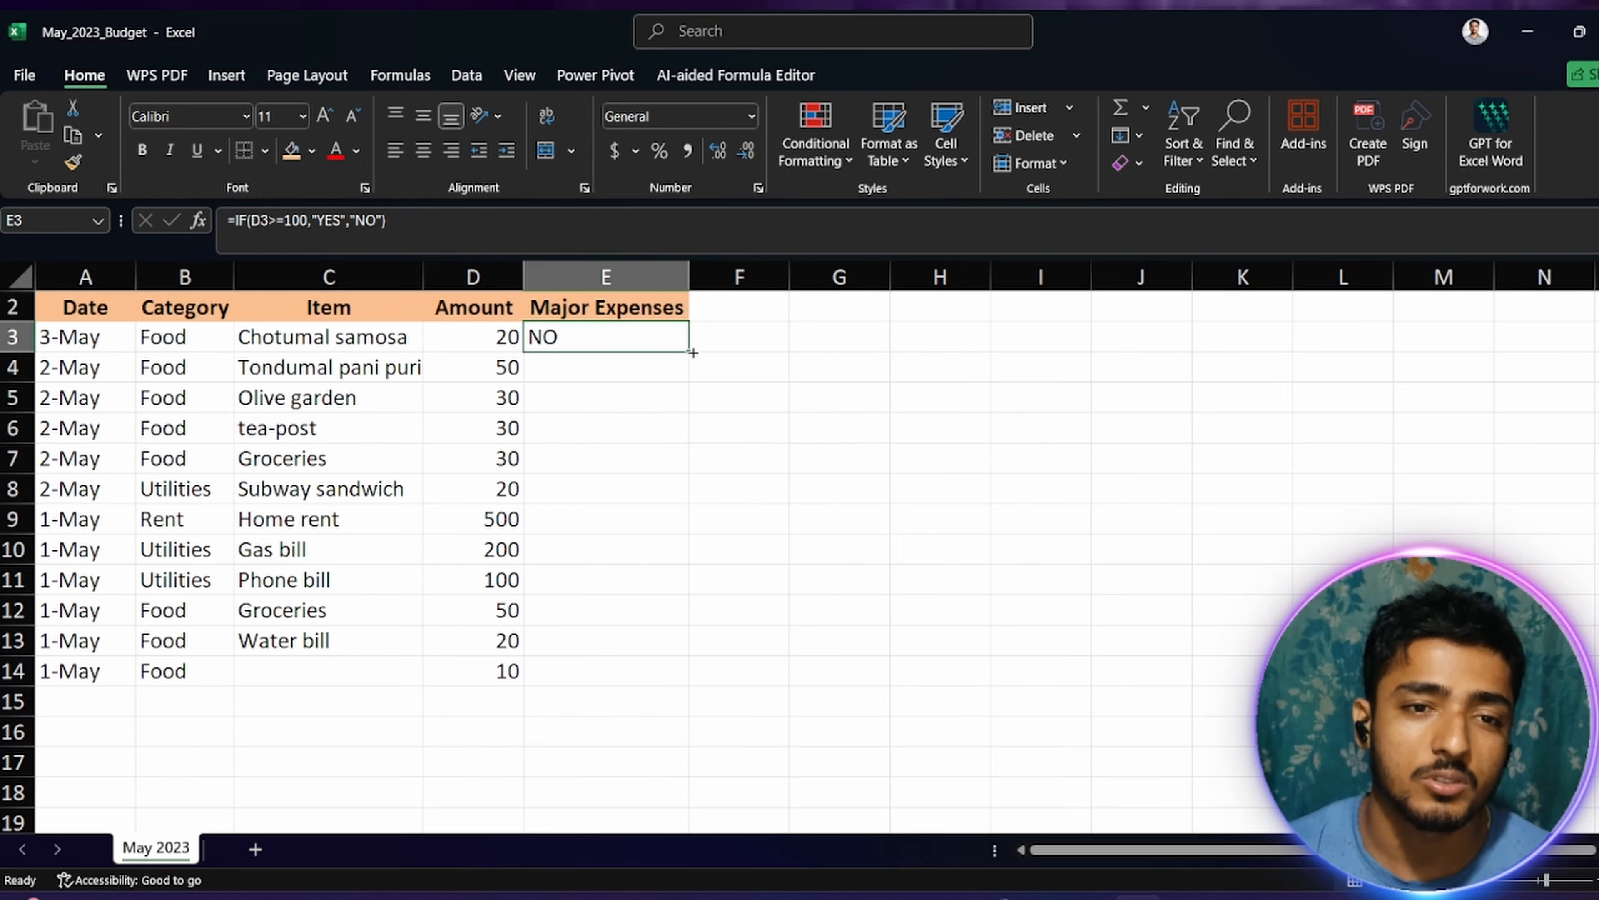
pyautogui.moveTo(688, 351); pyautogui.dragTo(683, 686)
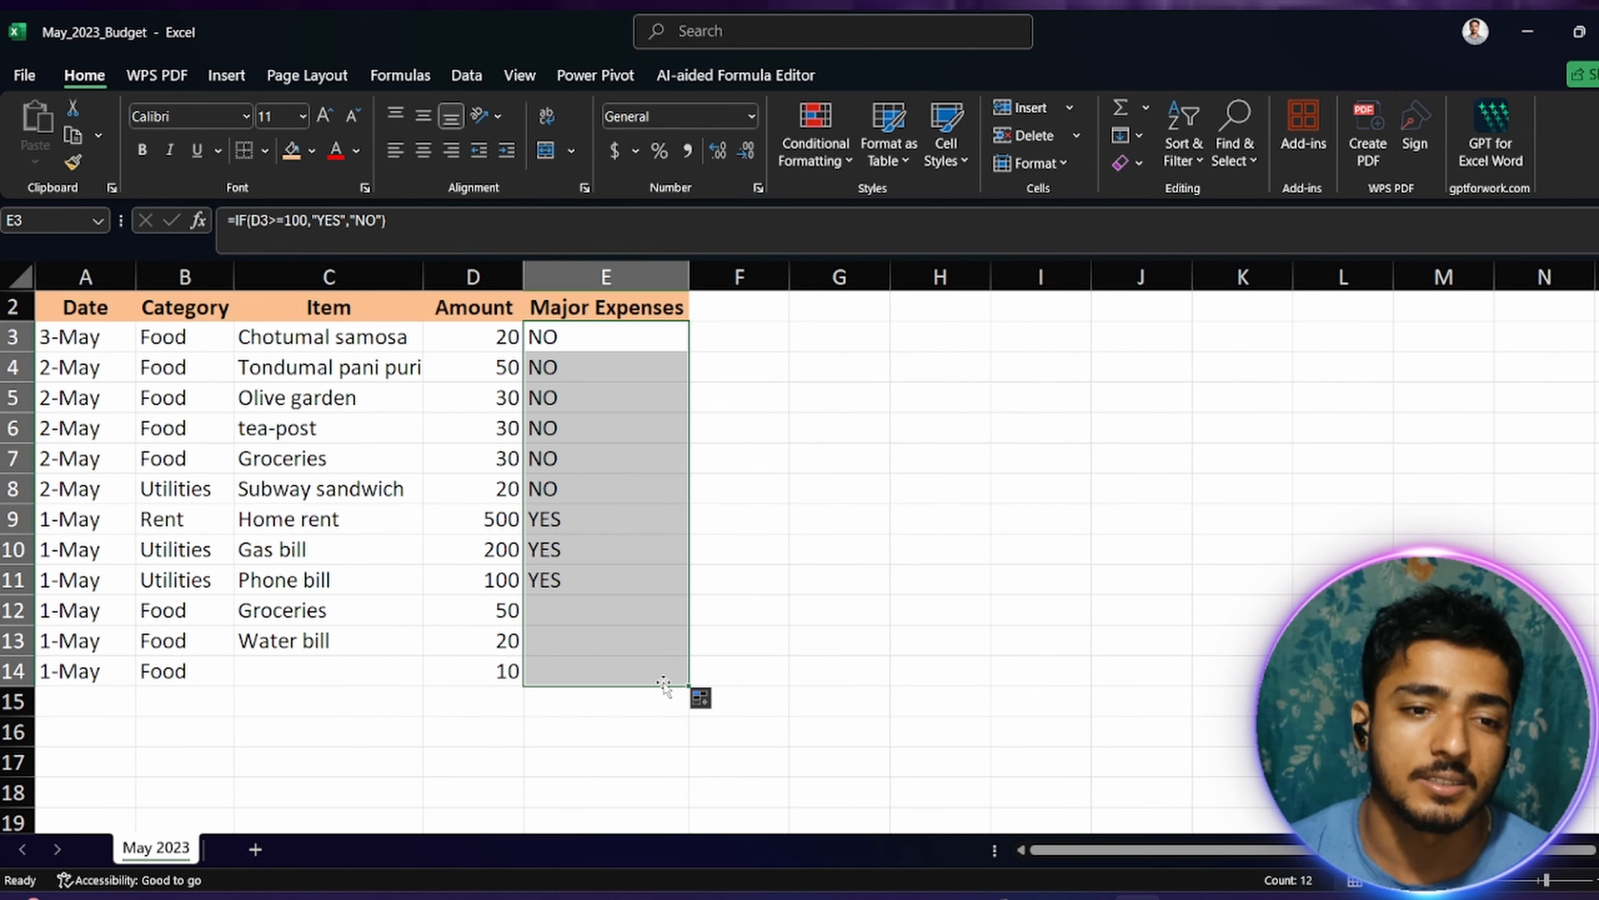
pyautogui.click(802, 561)
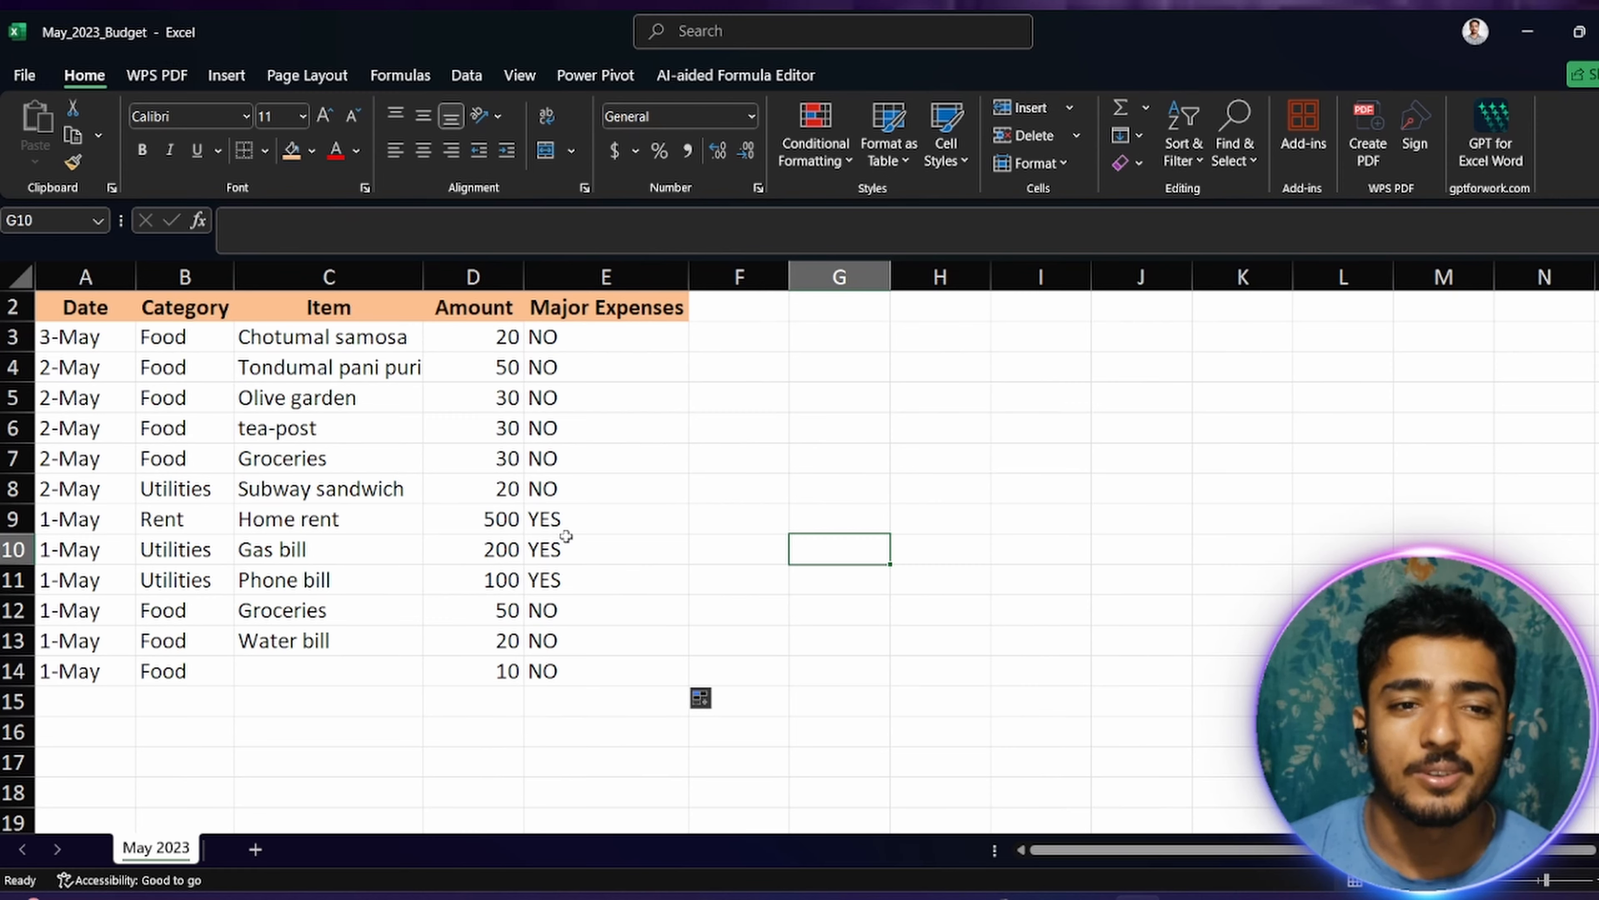
pyautogui.click(575, 520)
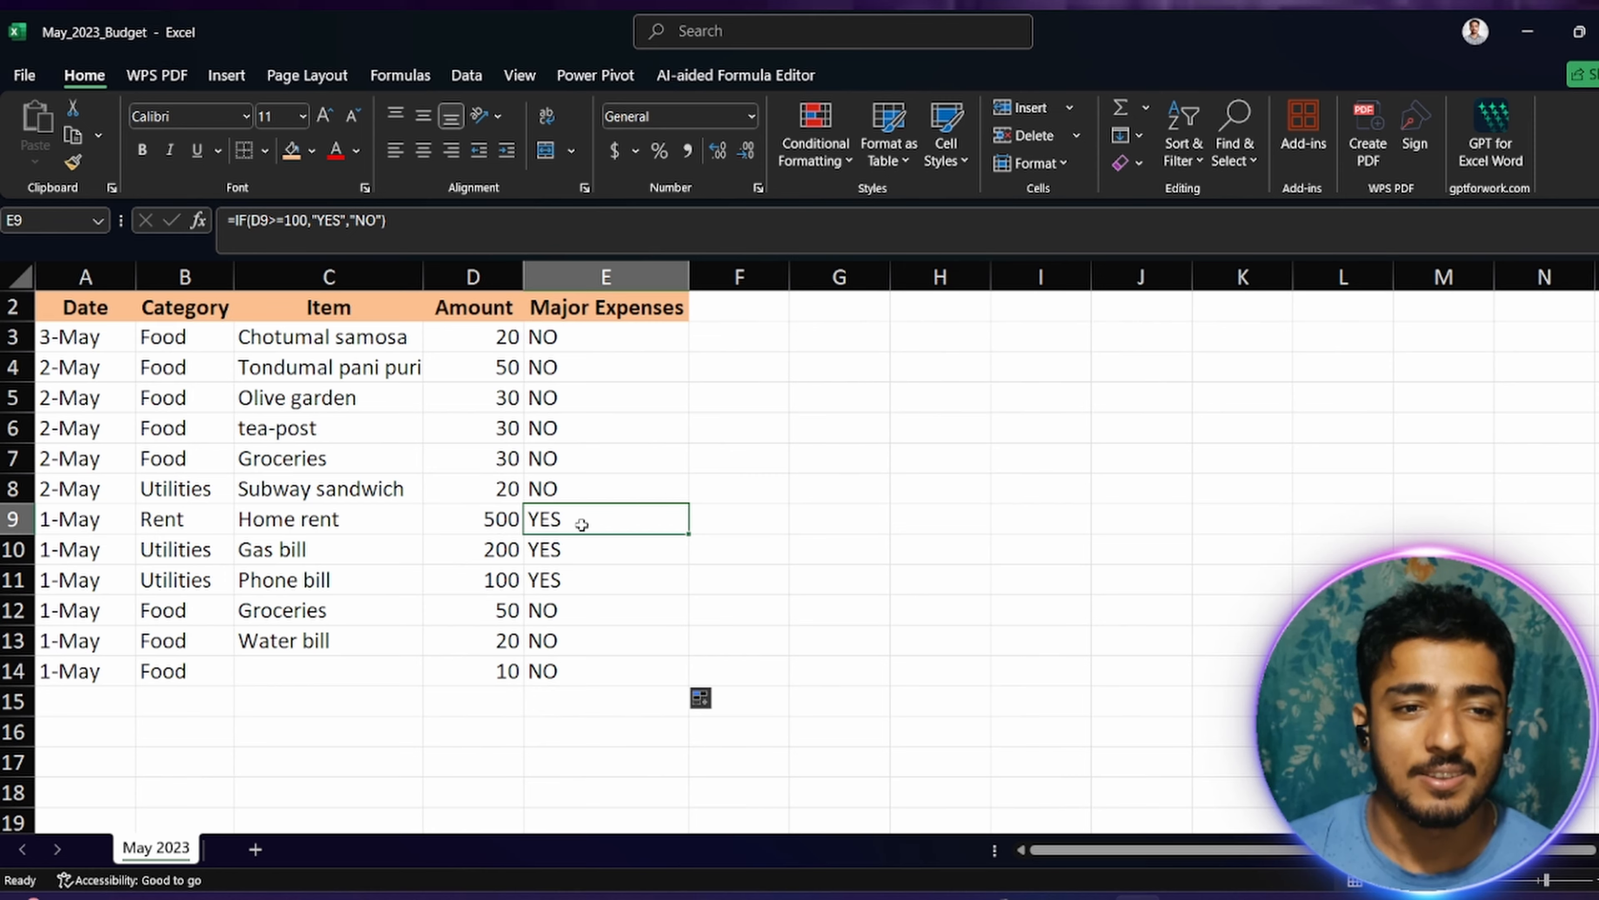
pyautogui.click(554, 576)
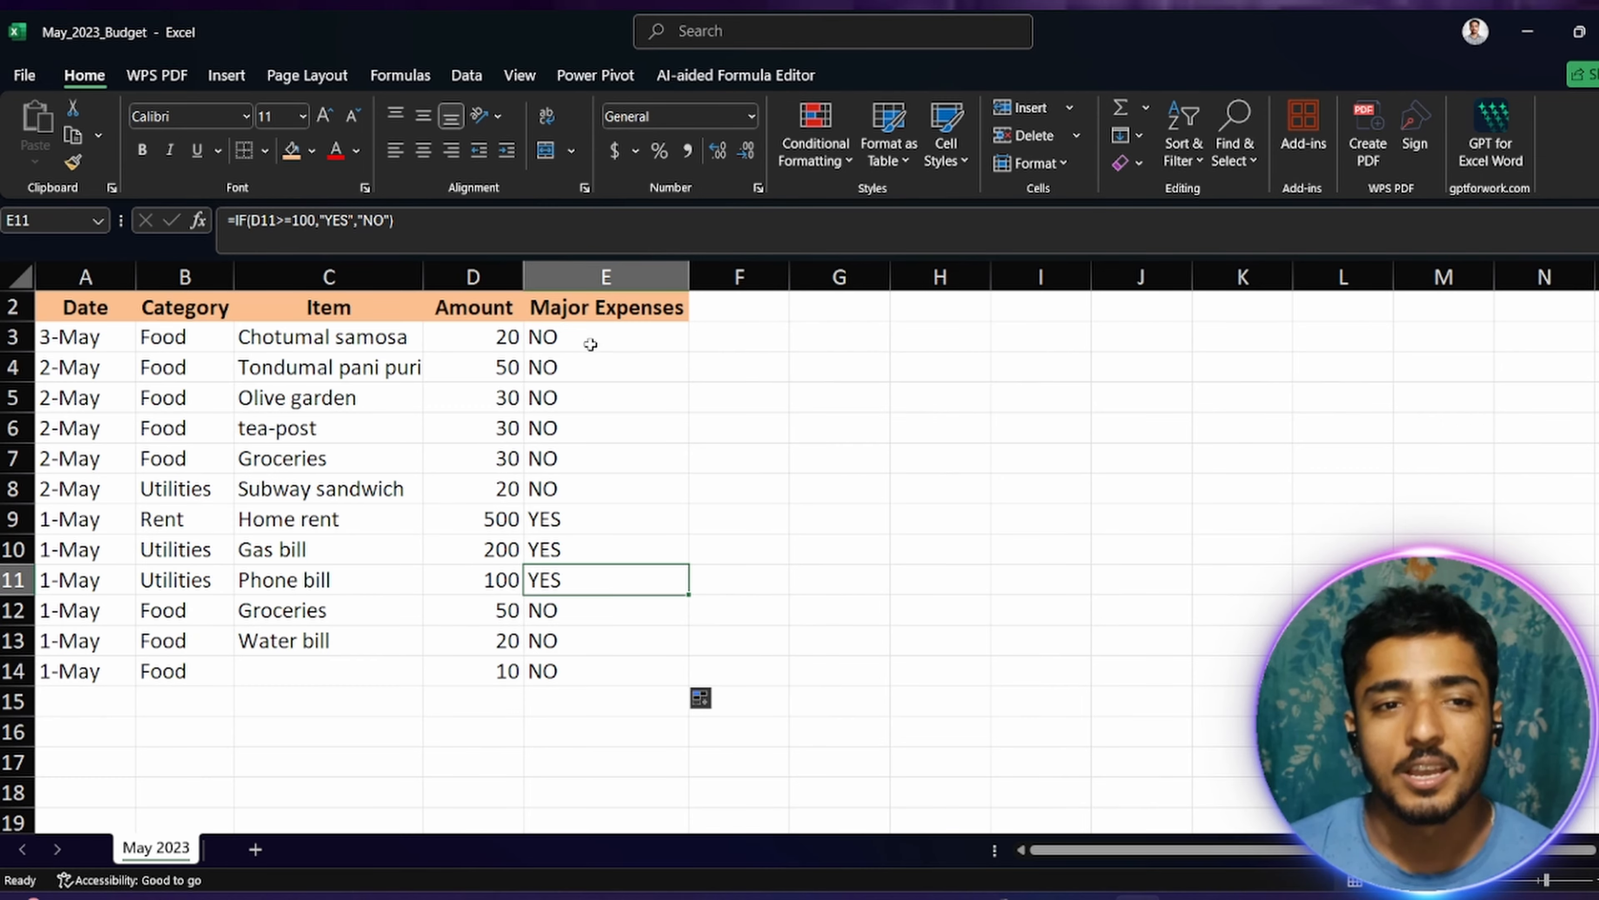
# Step: Select the Major Expenses results in E3:E14
pyautogui.moveTo(589, 342); pyautogui.dragTo(605, 664)
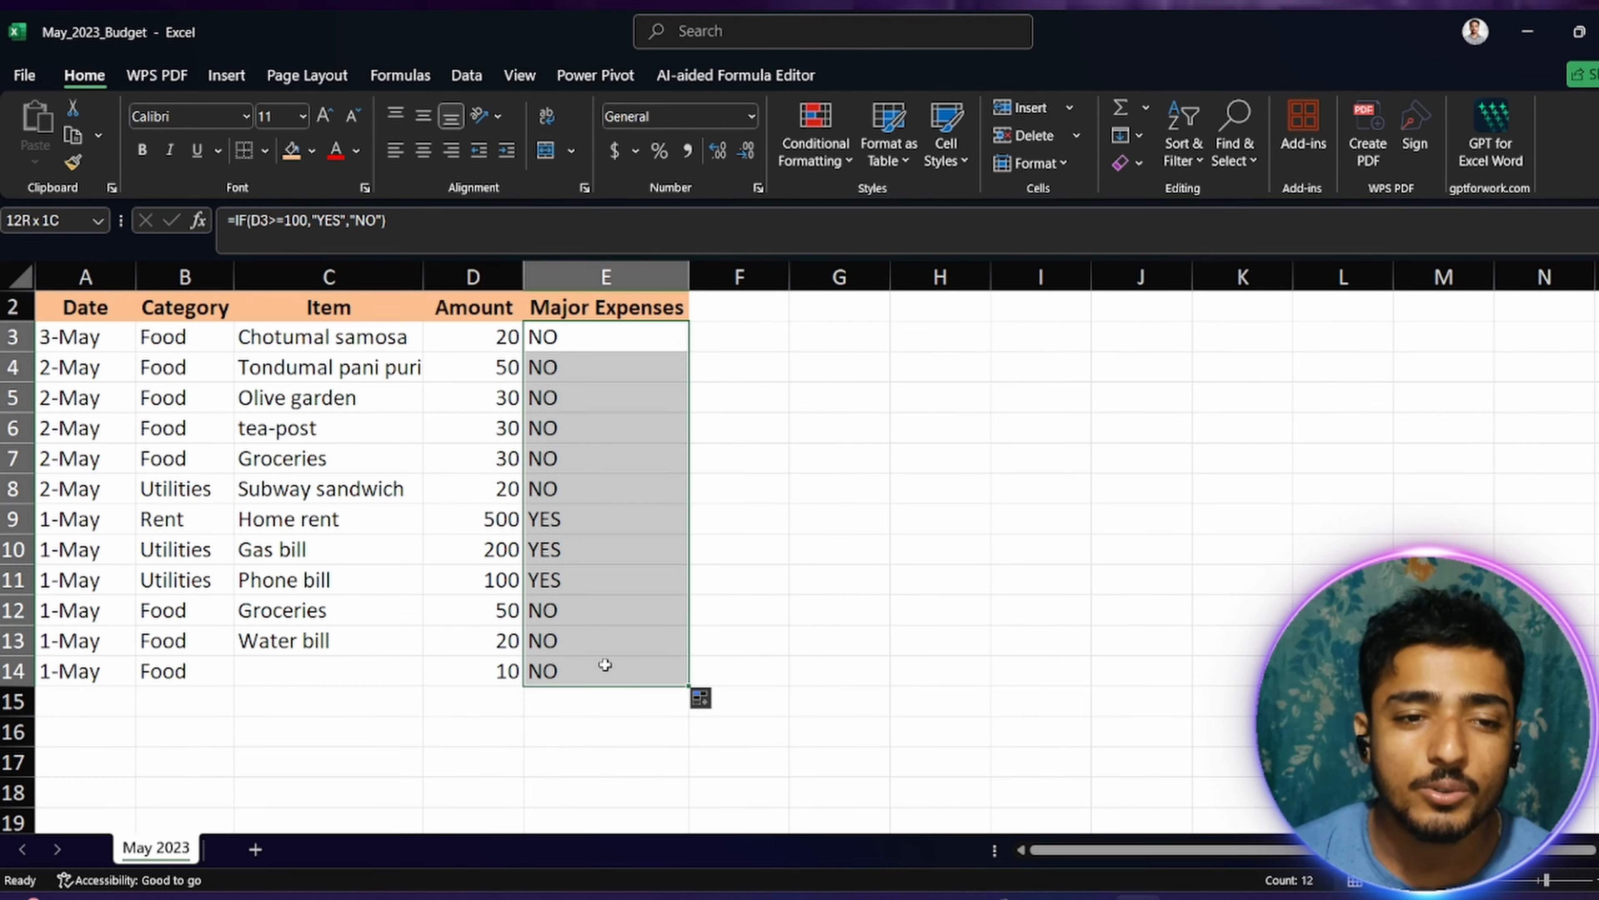
pyautogui.click(847, 166)
pyautogui.moveTo(926, 298)
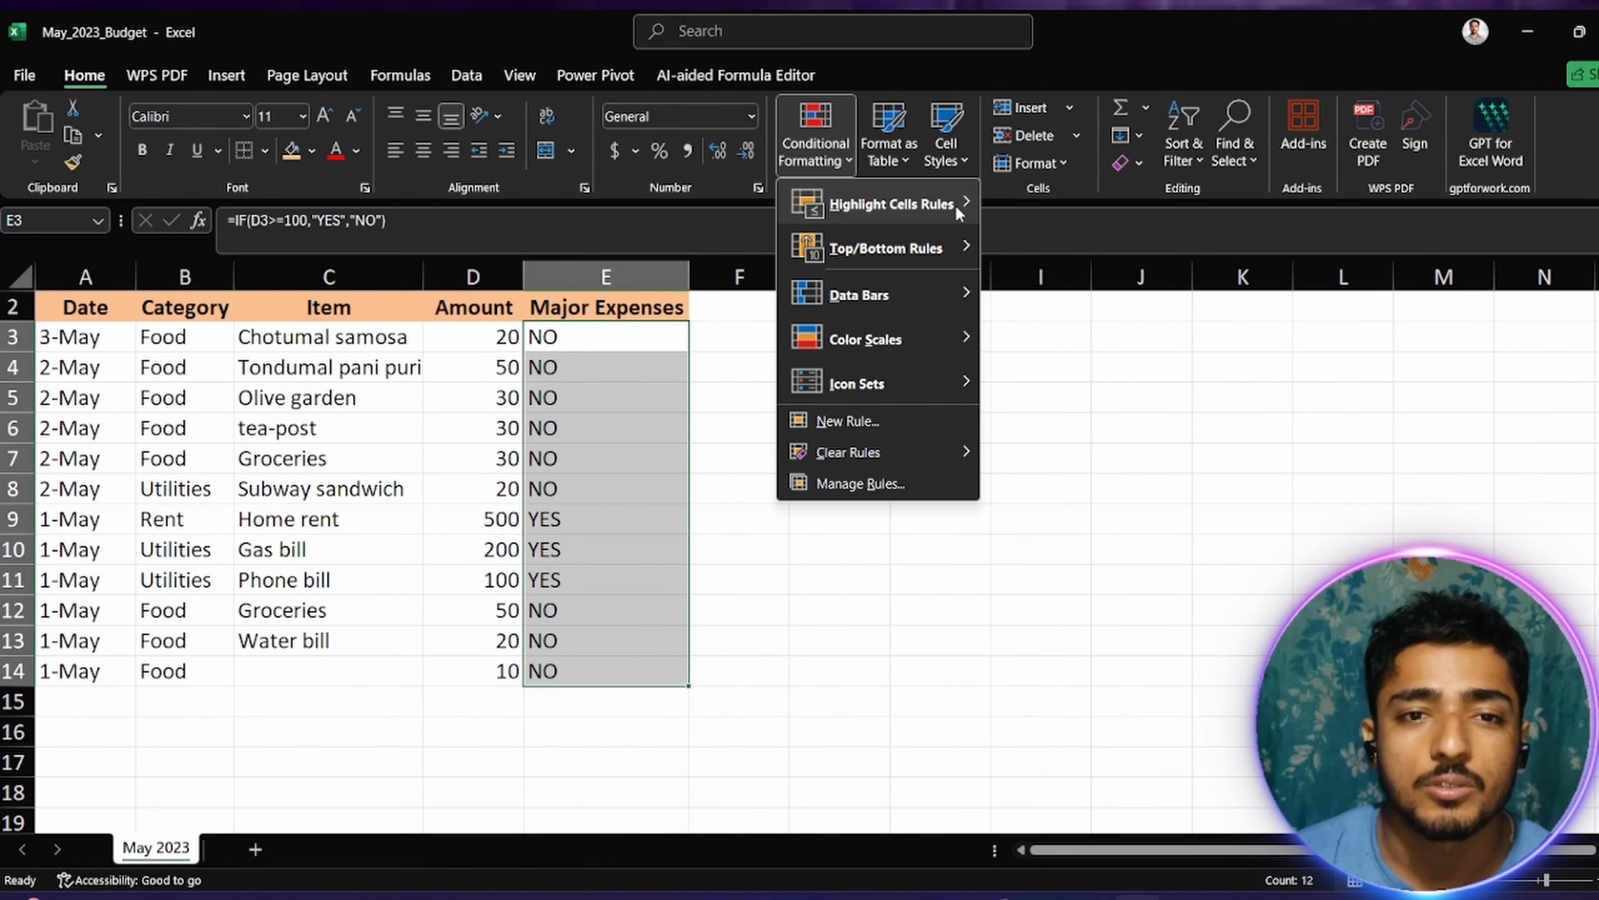
pyautogui.moveTo(953, 208)
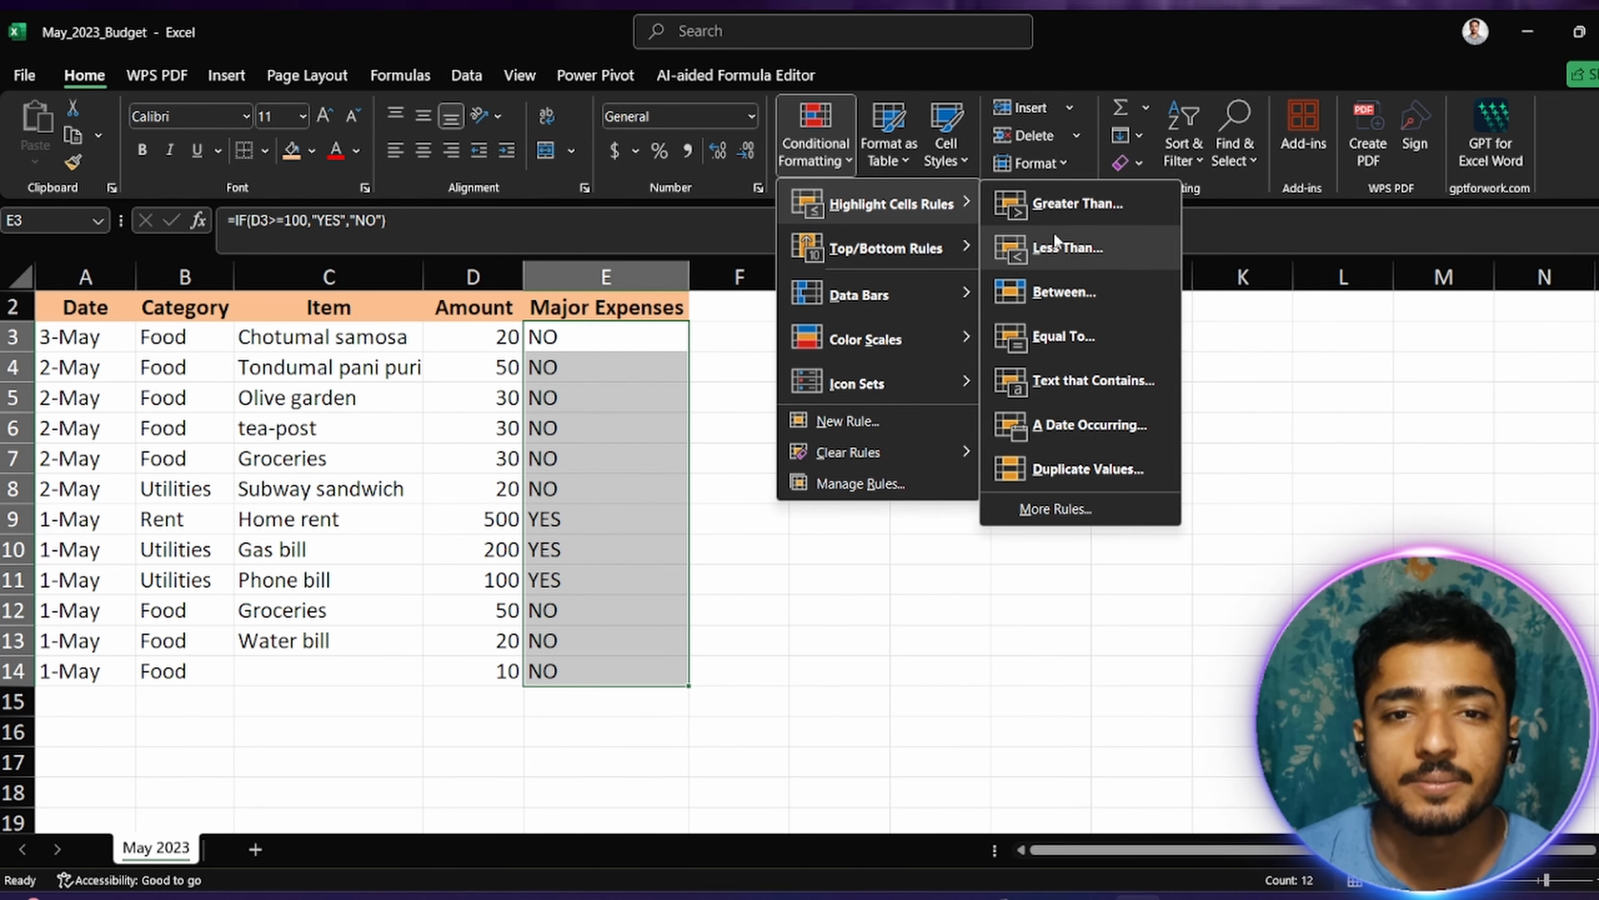
pyautogui.click(1056, 205)
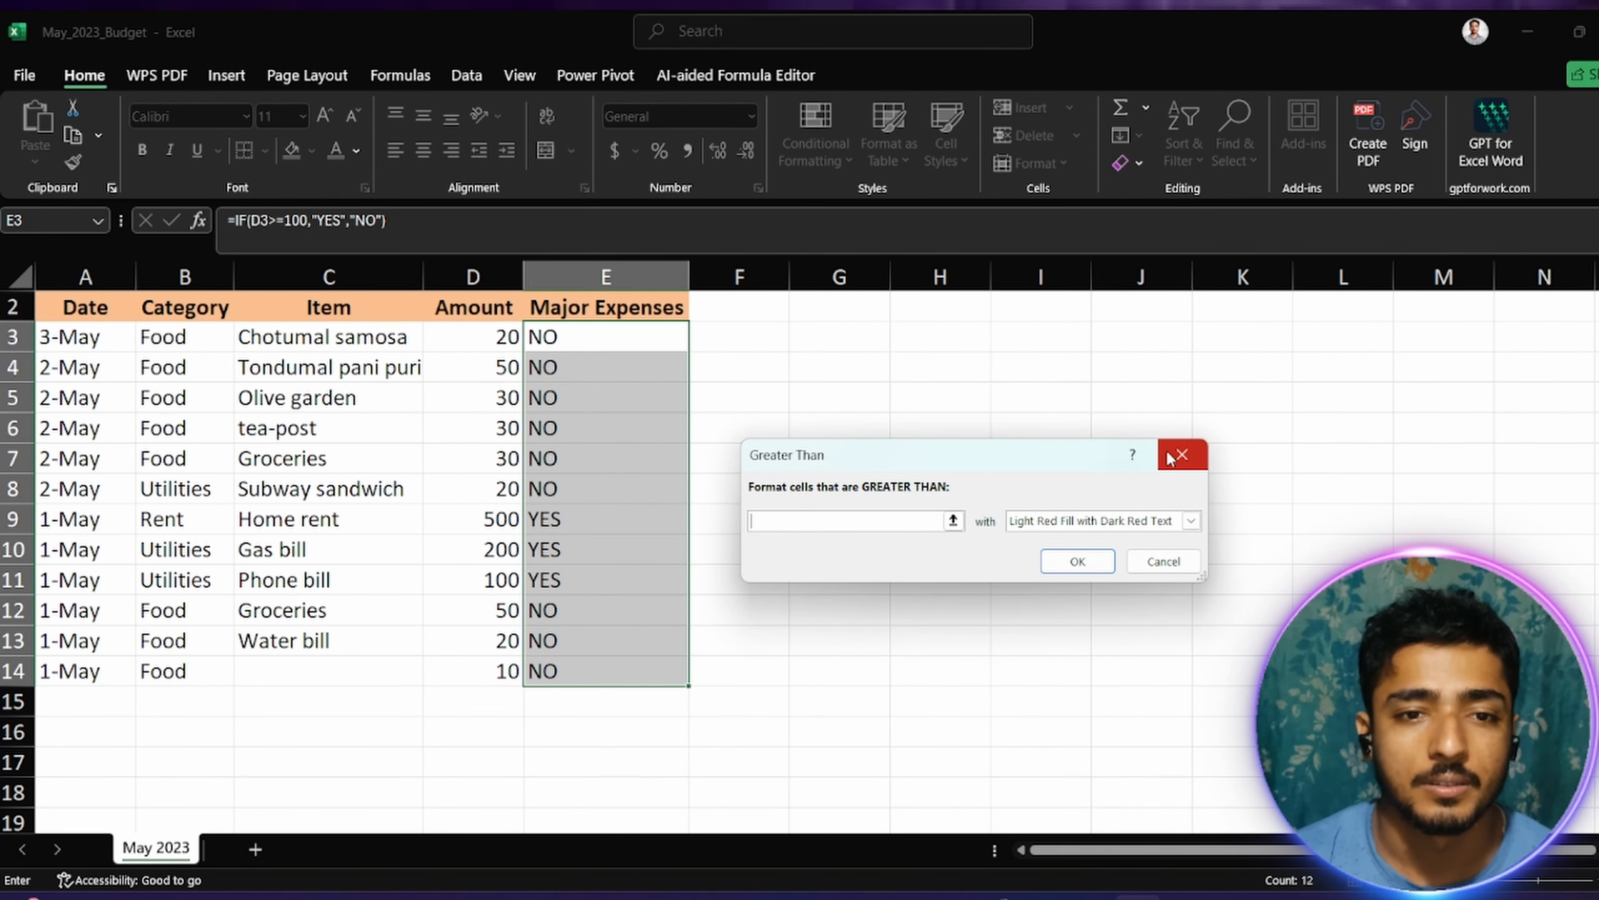
pyautogui.click(1182, 454)
# Step: Add an Equal To conditional formatting rule to E3:E14 for "yes" with Light Red Fill with Dark Red Text
pyautogui.click(840, 158)
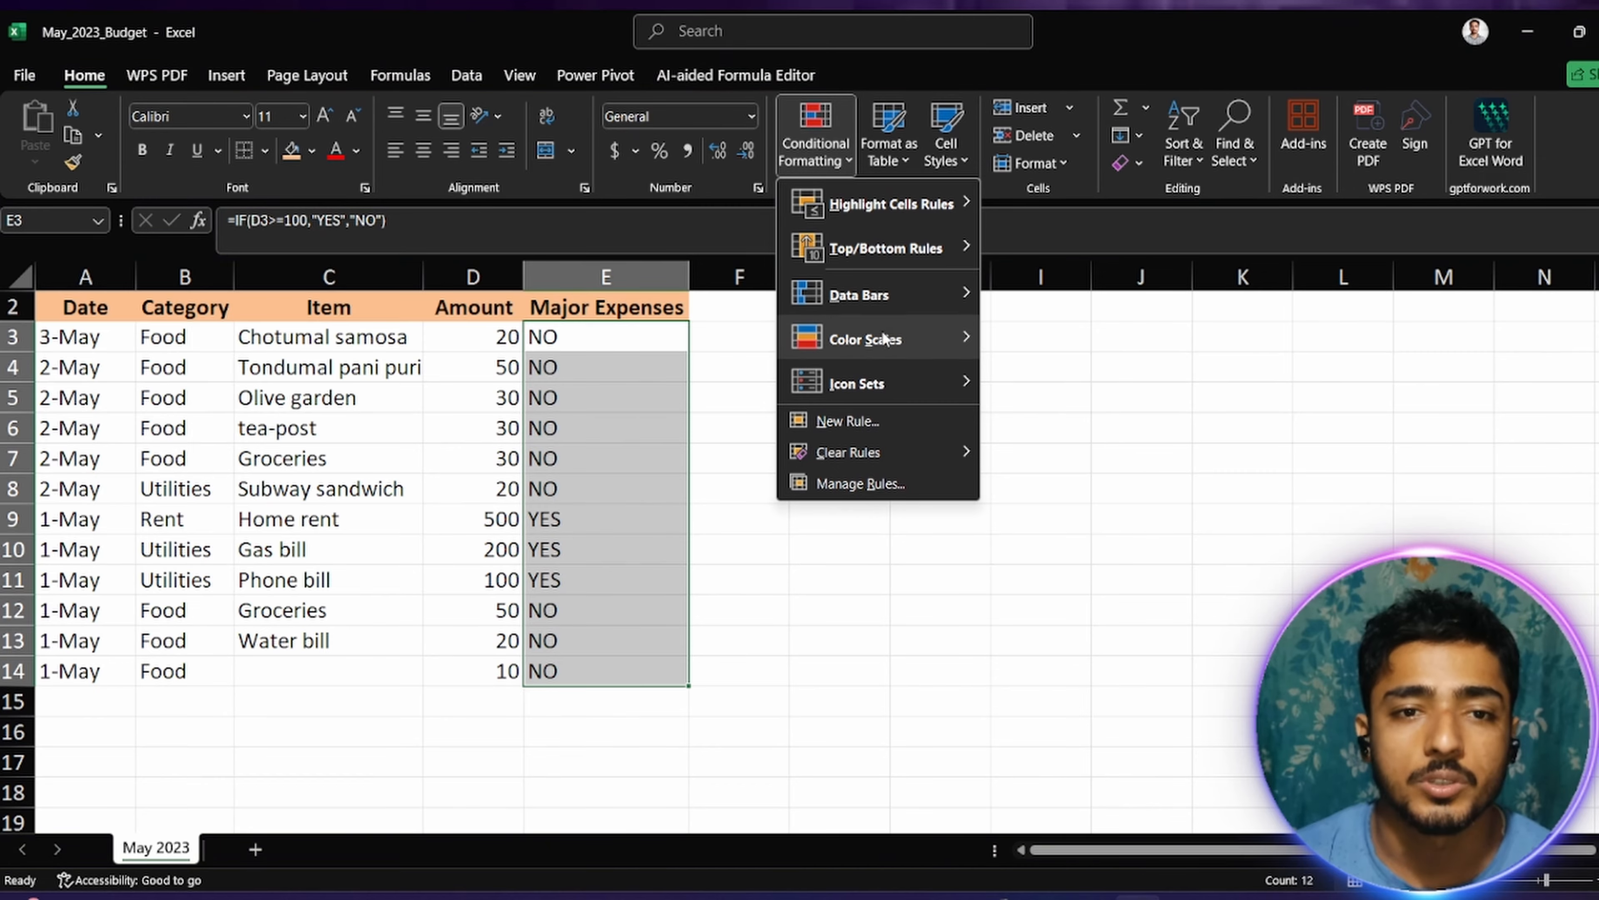
pyautogui.moveTo(915, 252)
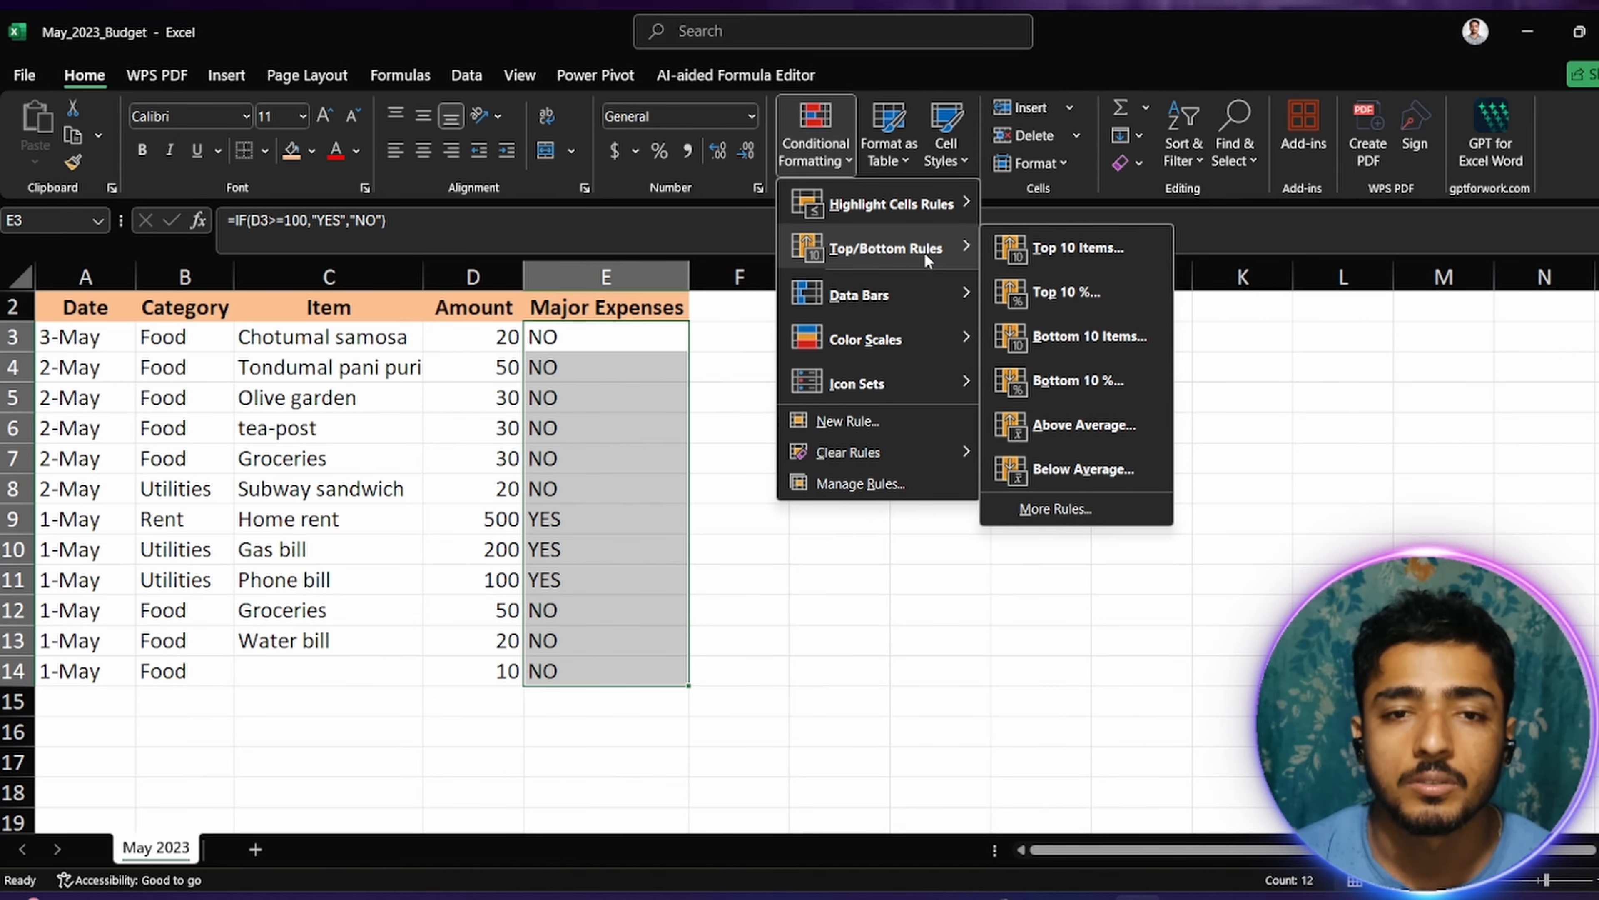
pyautogui.moveTo(939, 203)
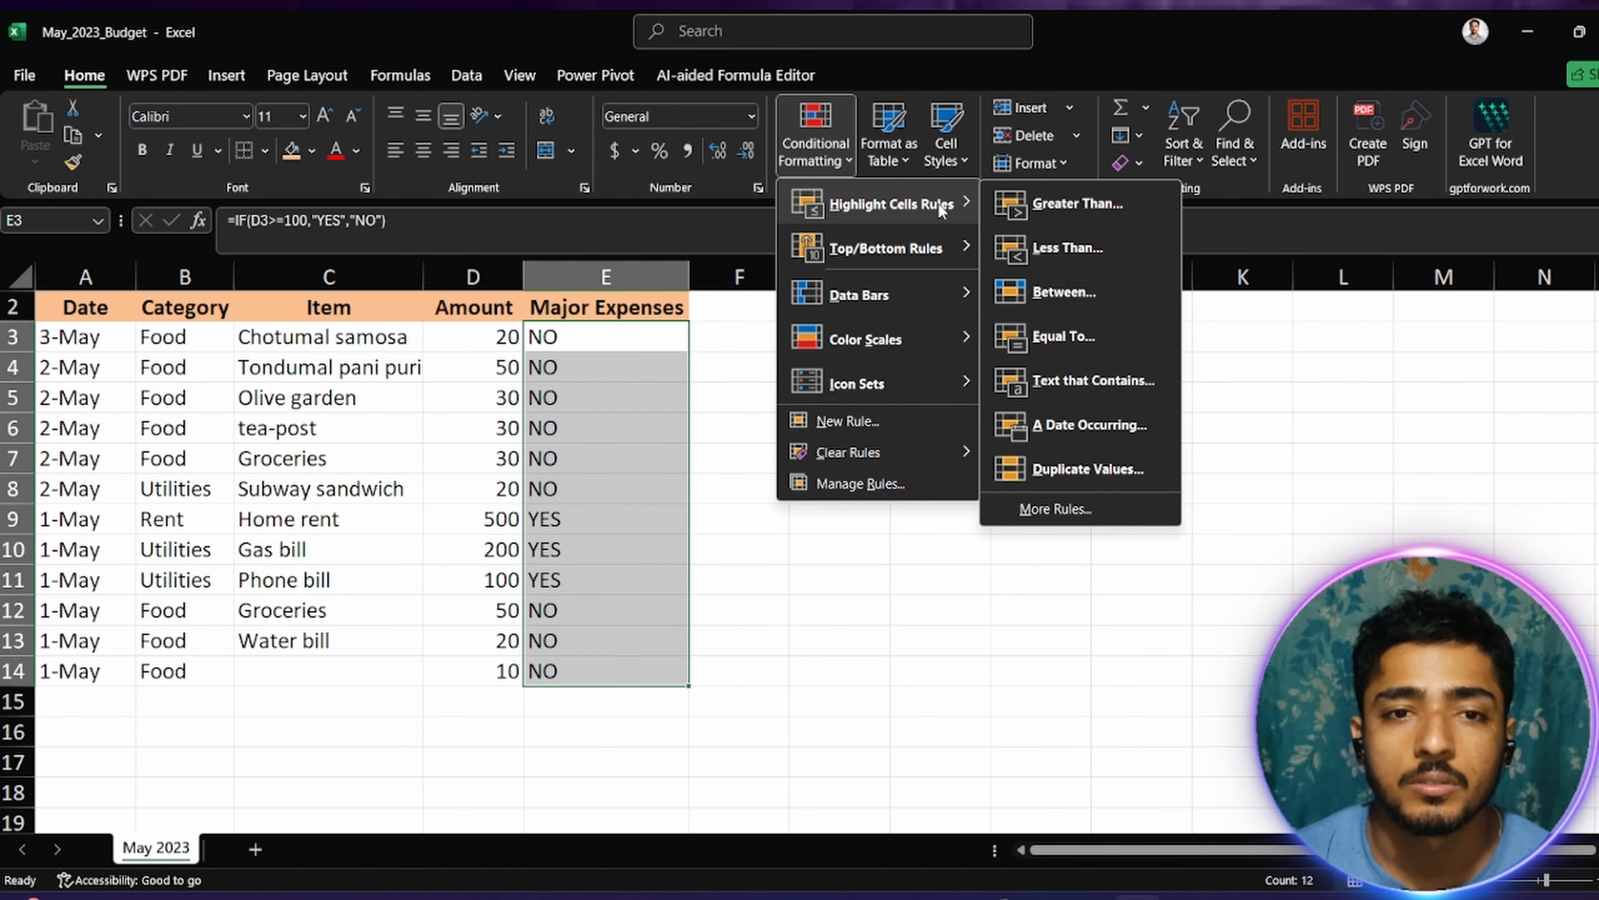
pyautogui.click(1046, 336)
pyautogui.write('yes')
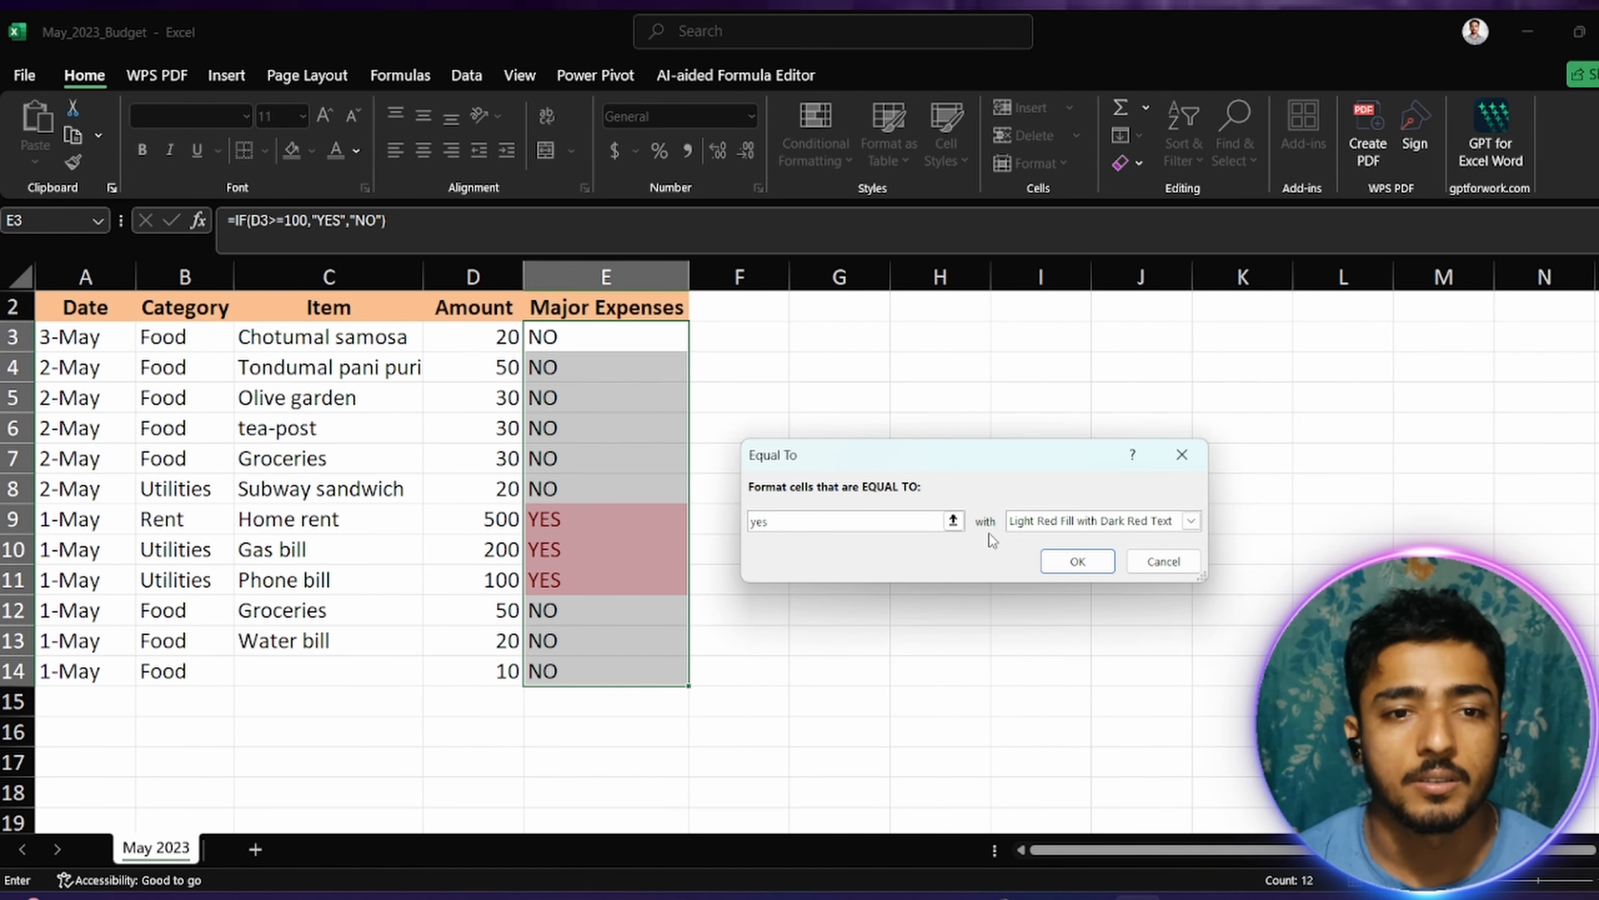
pyautogui.click(1074, 561)
pyautogui.click(786, 460)
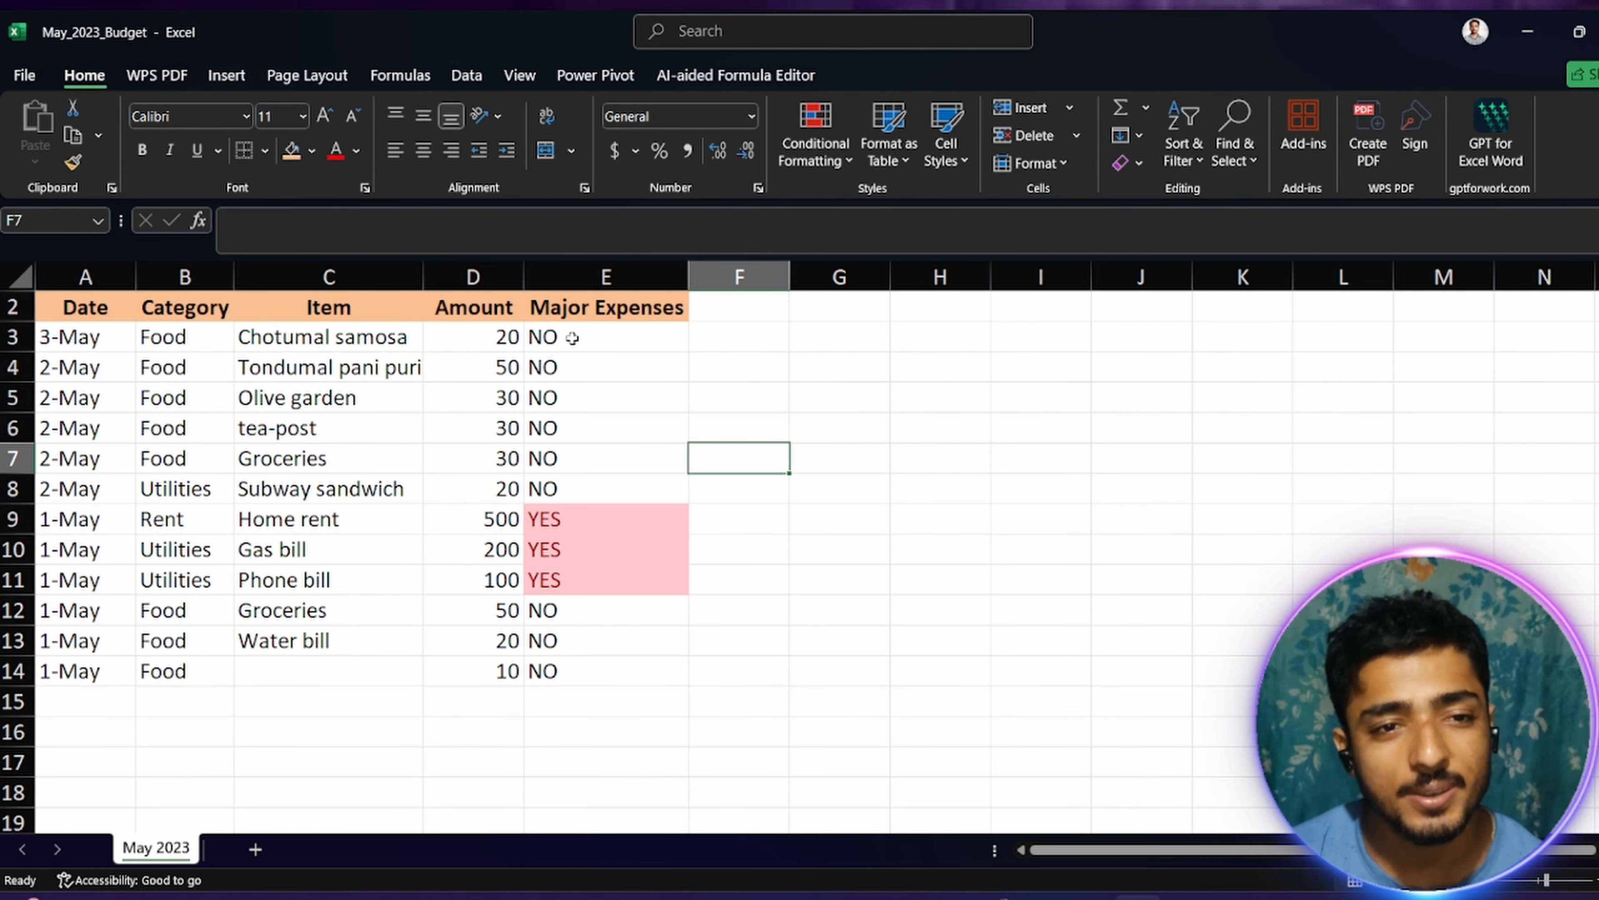
# Step: Try an Equal To highlighting rule on E3:E14 for "no" with Light Red Fill with Dark Red Text
pyautogui.moveTo(574, 339); pyautogui.dragTo(583, 664)
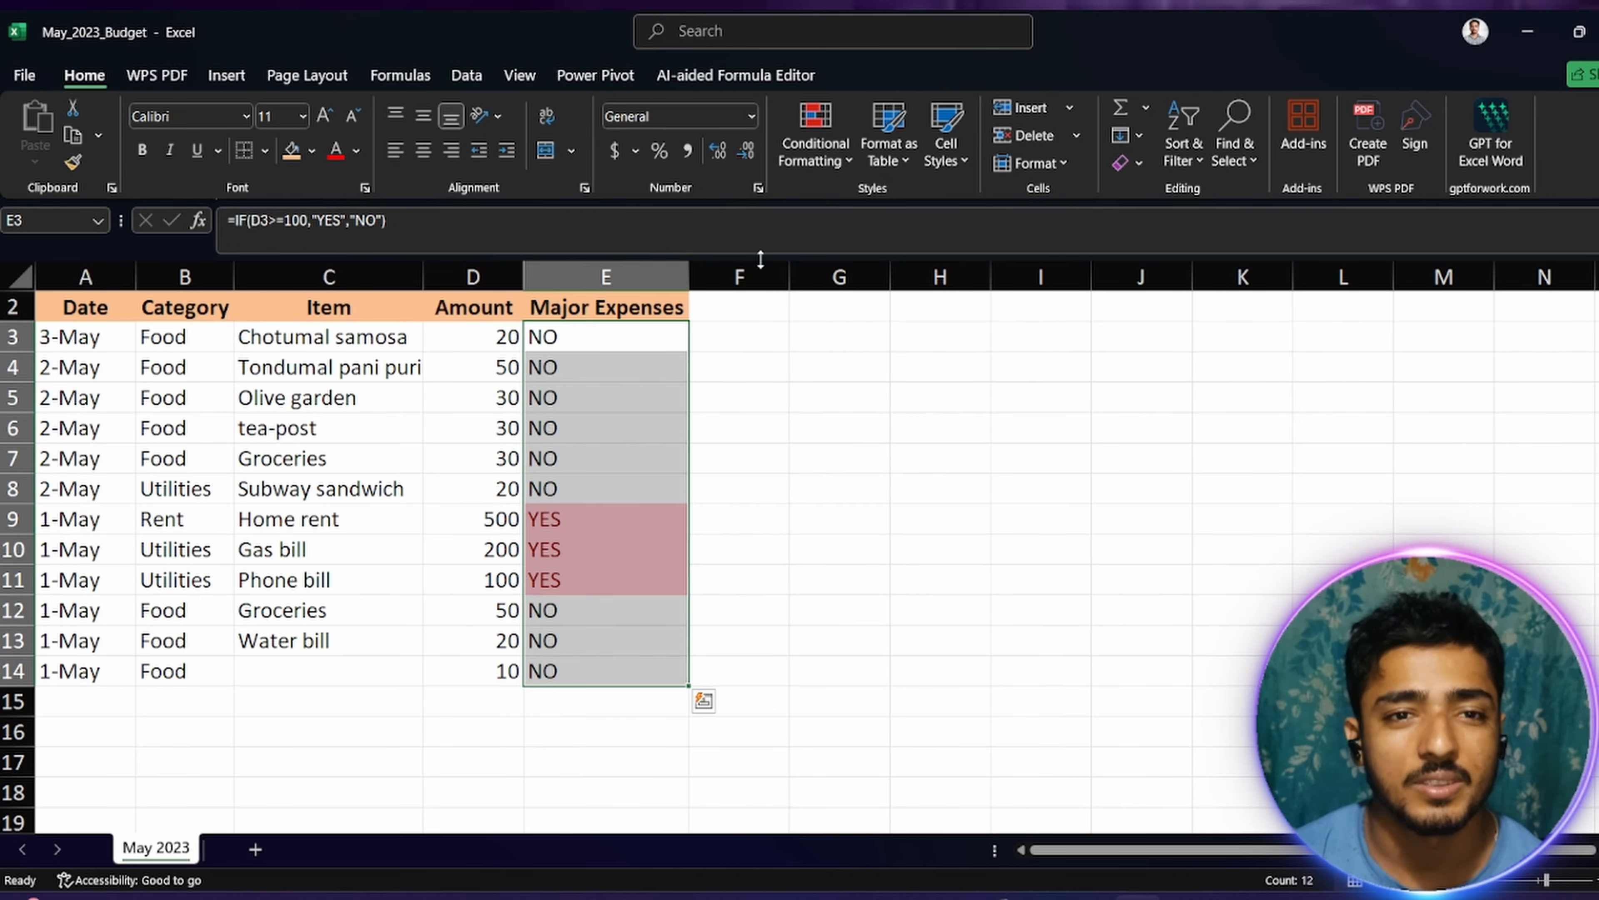
pyautogui.click(844, 161)
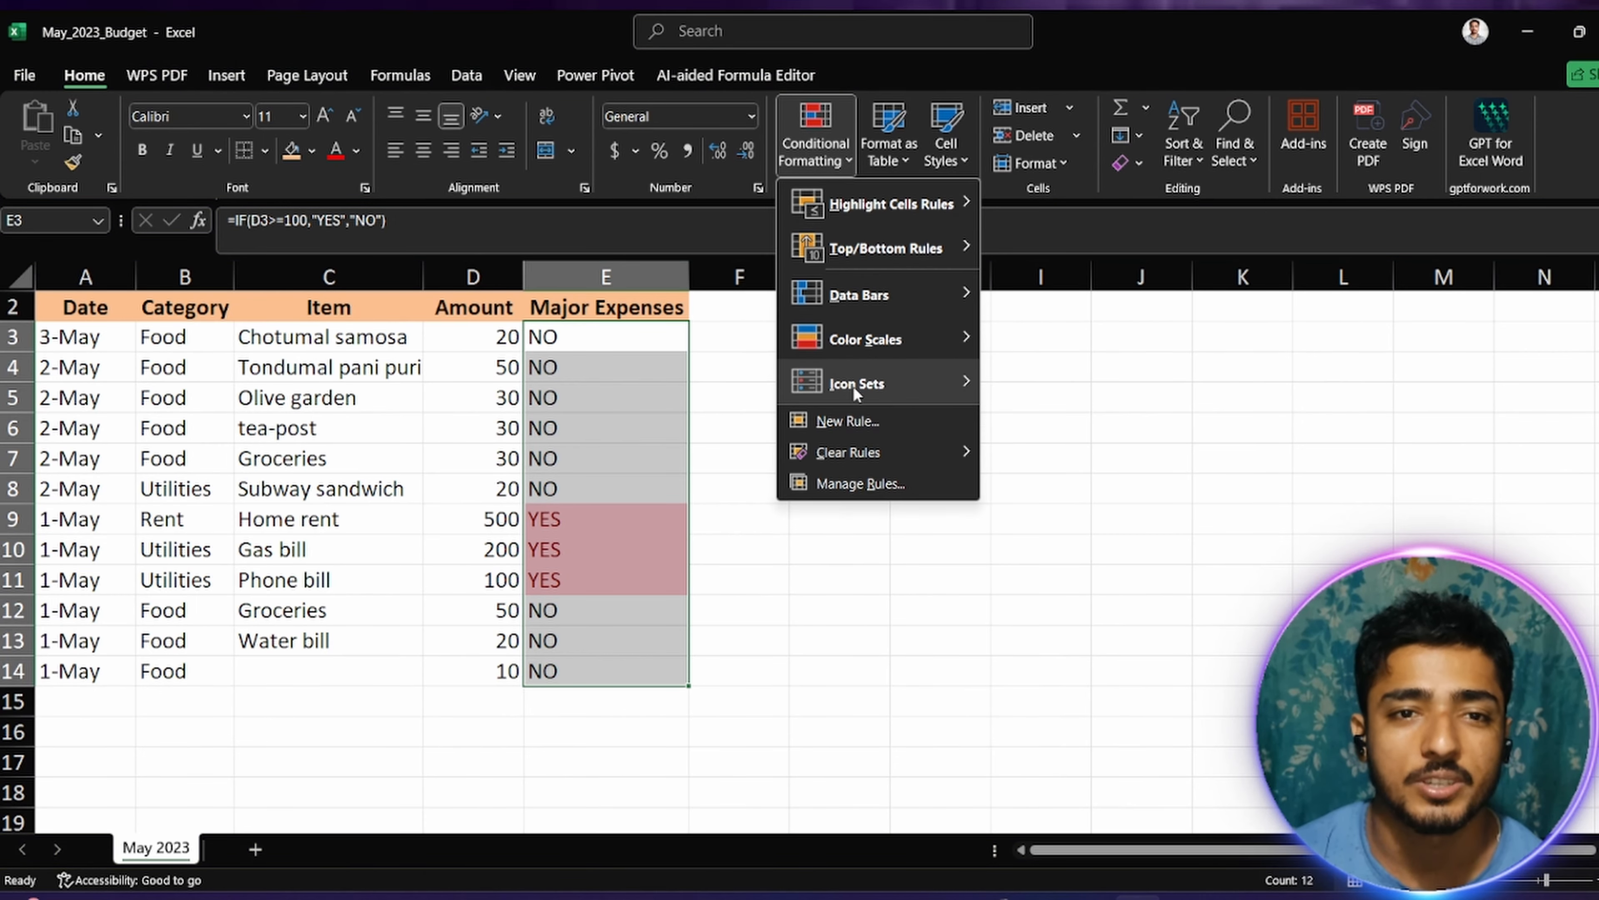
pyautogui.moveTo(951, 204)
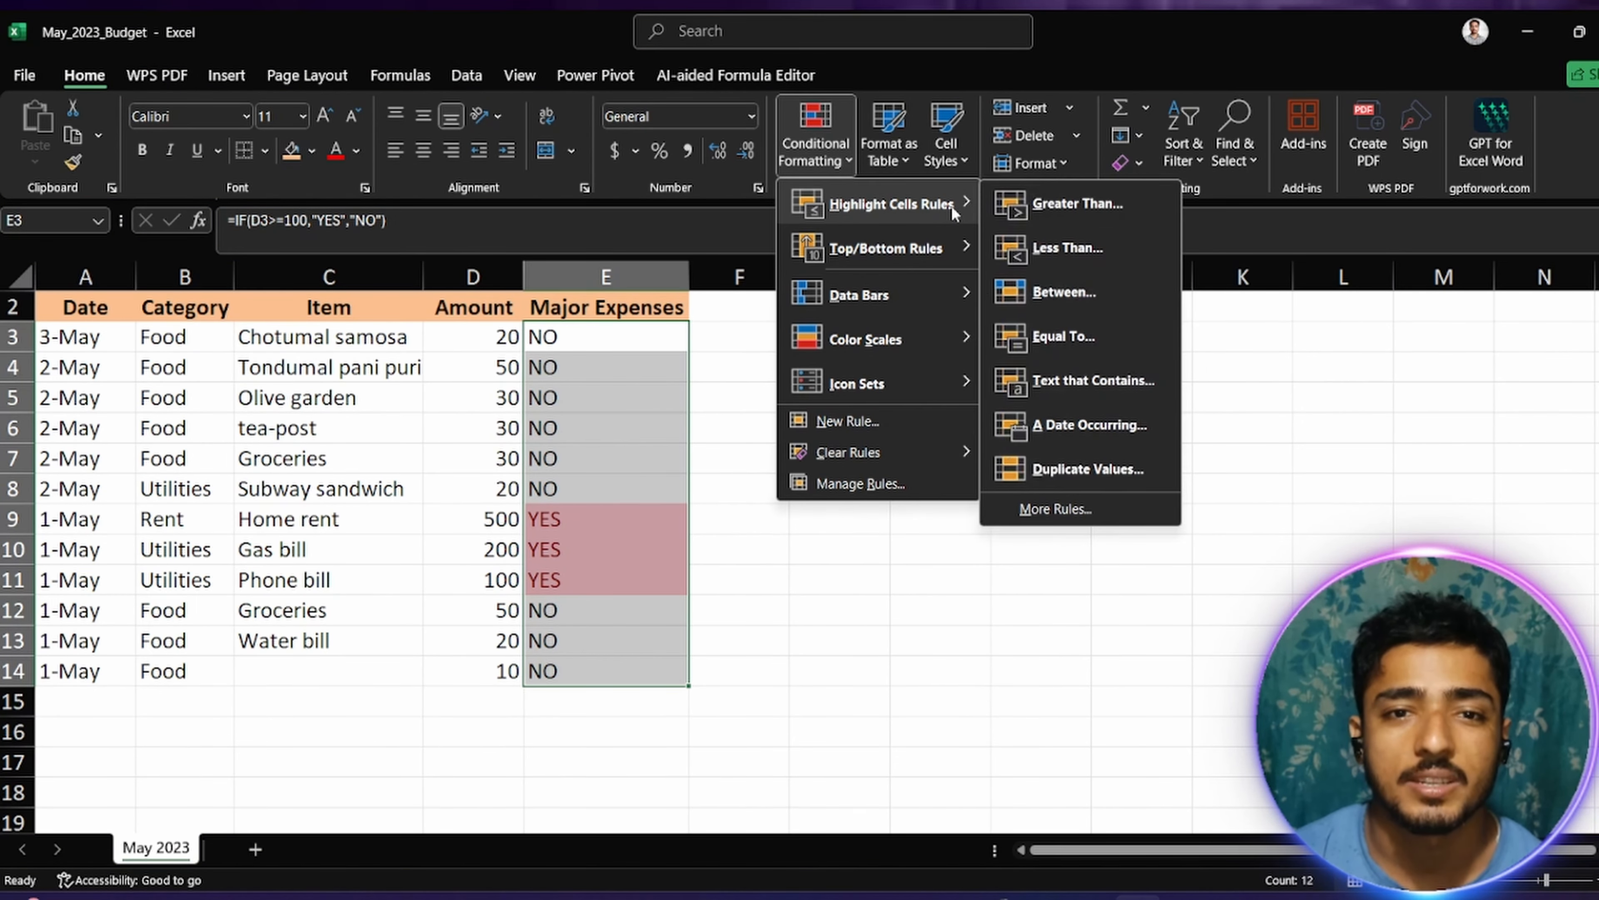
pyautogui.click(1049, 336)
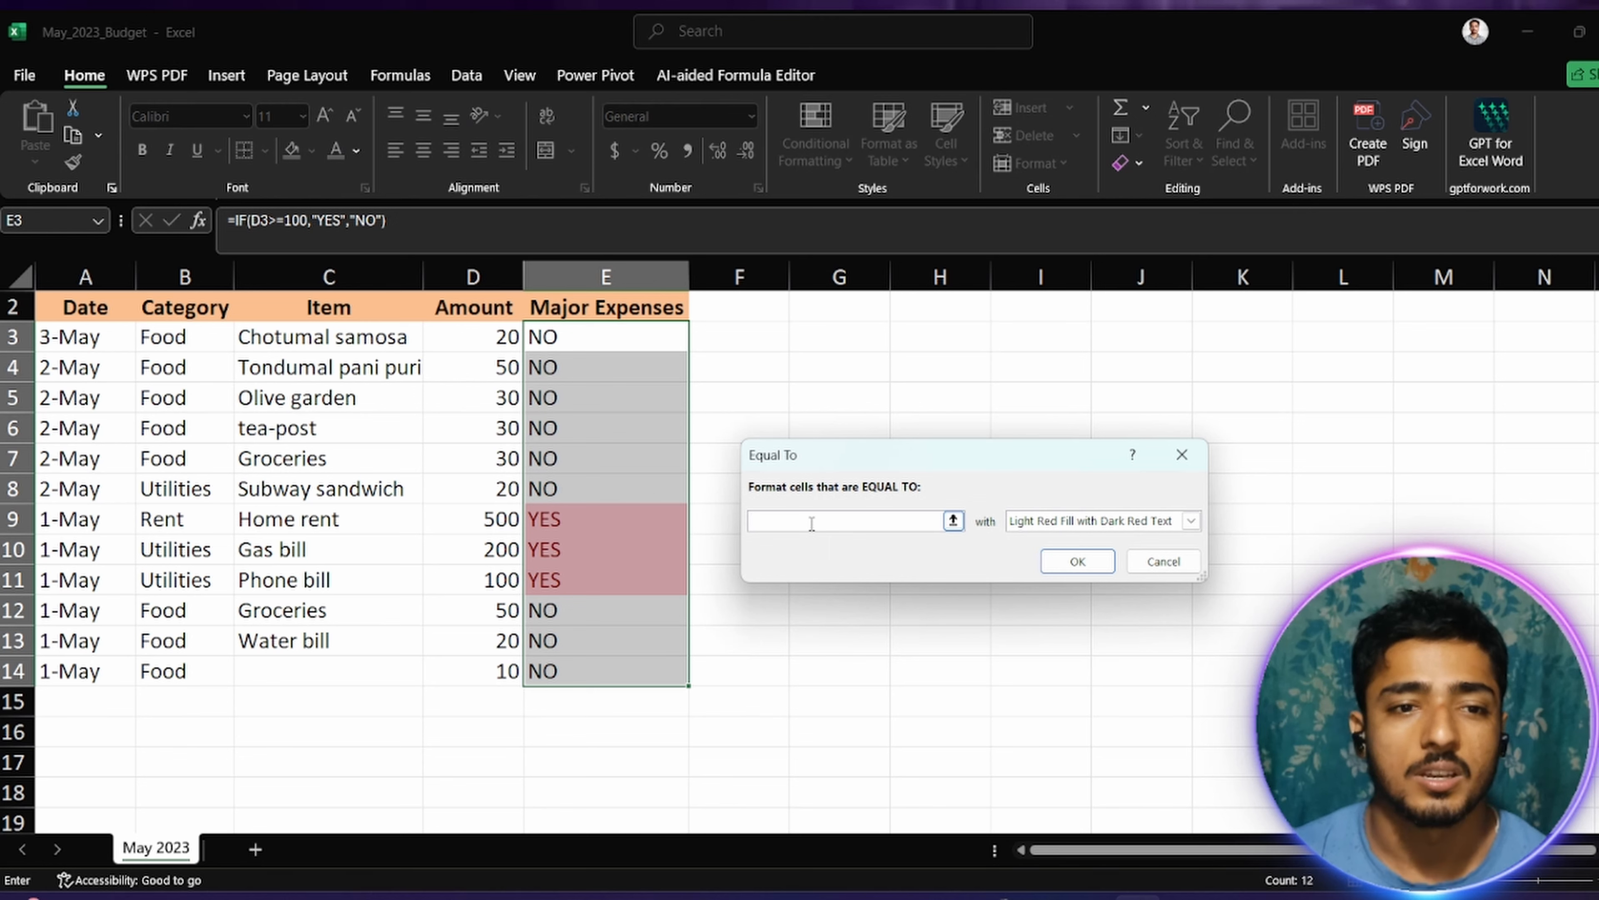
pyautogui.write('no')
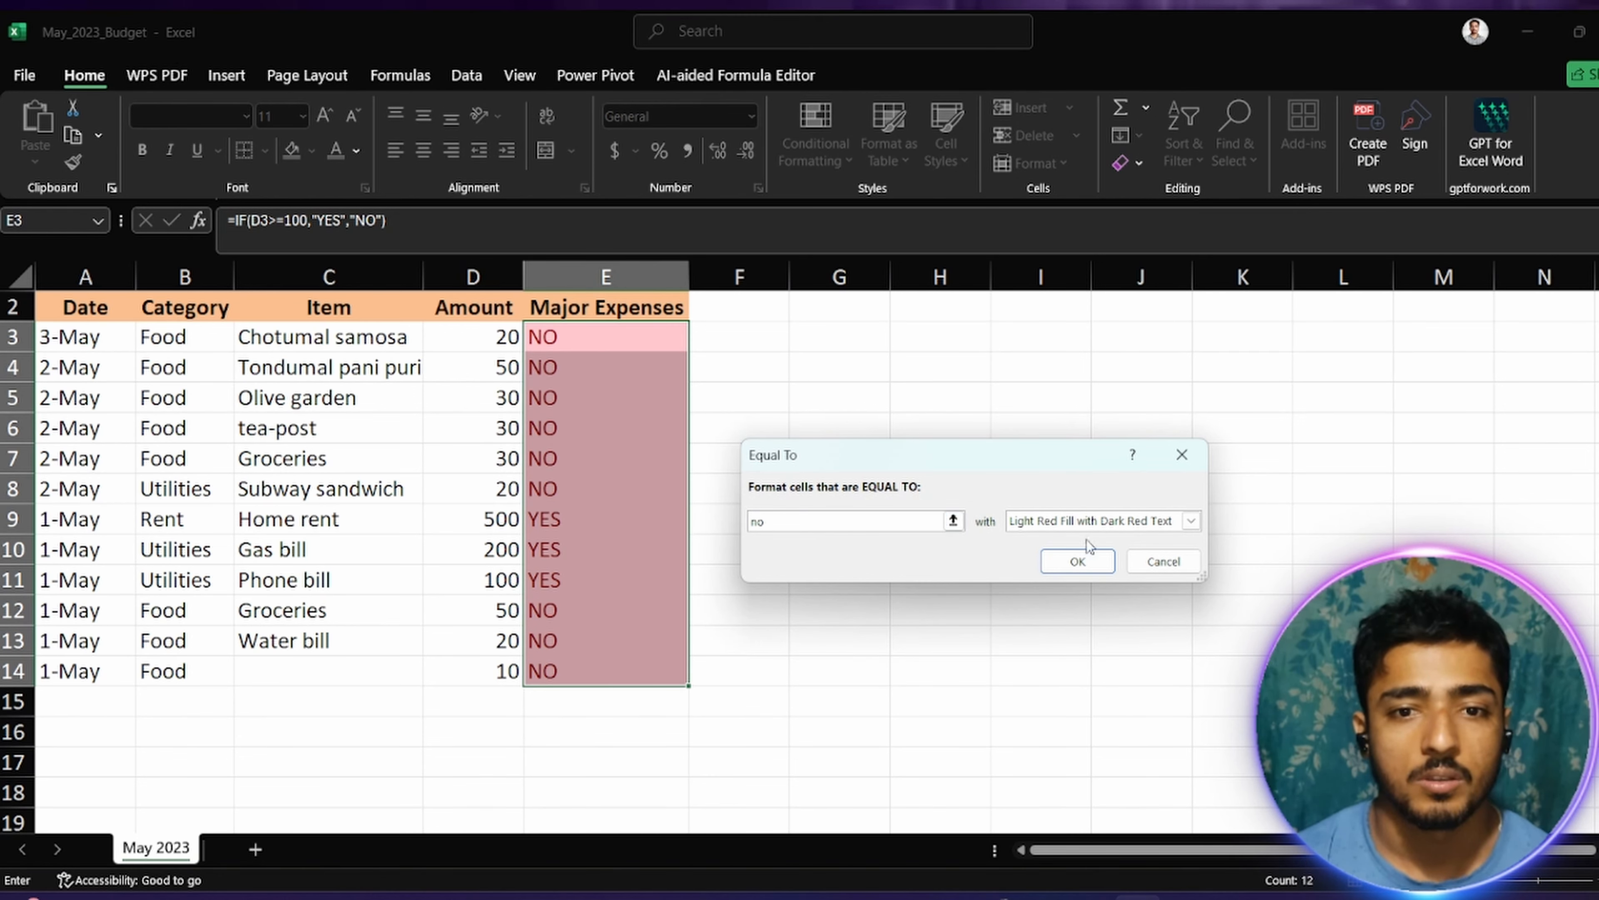
pyautogui.click(1071, 562)
pyautogui.click(774, 563)
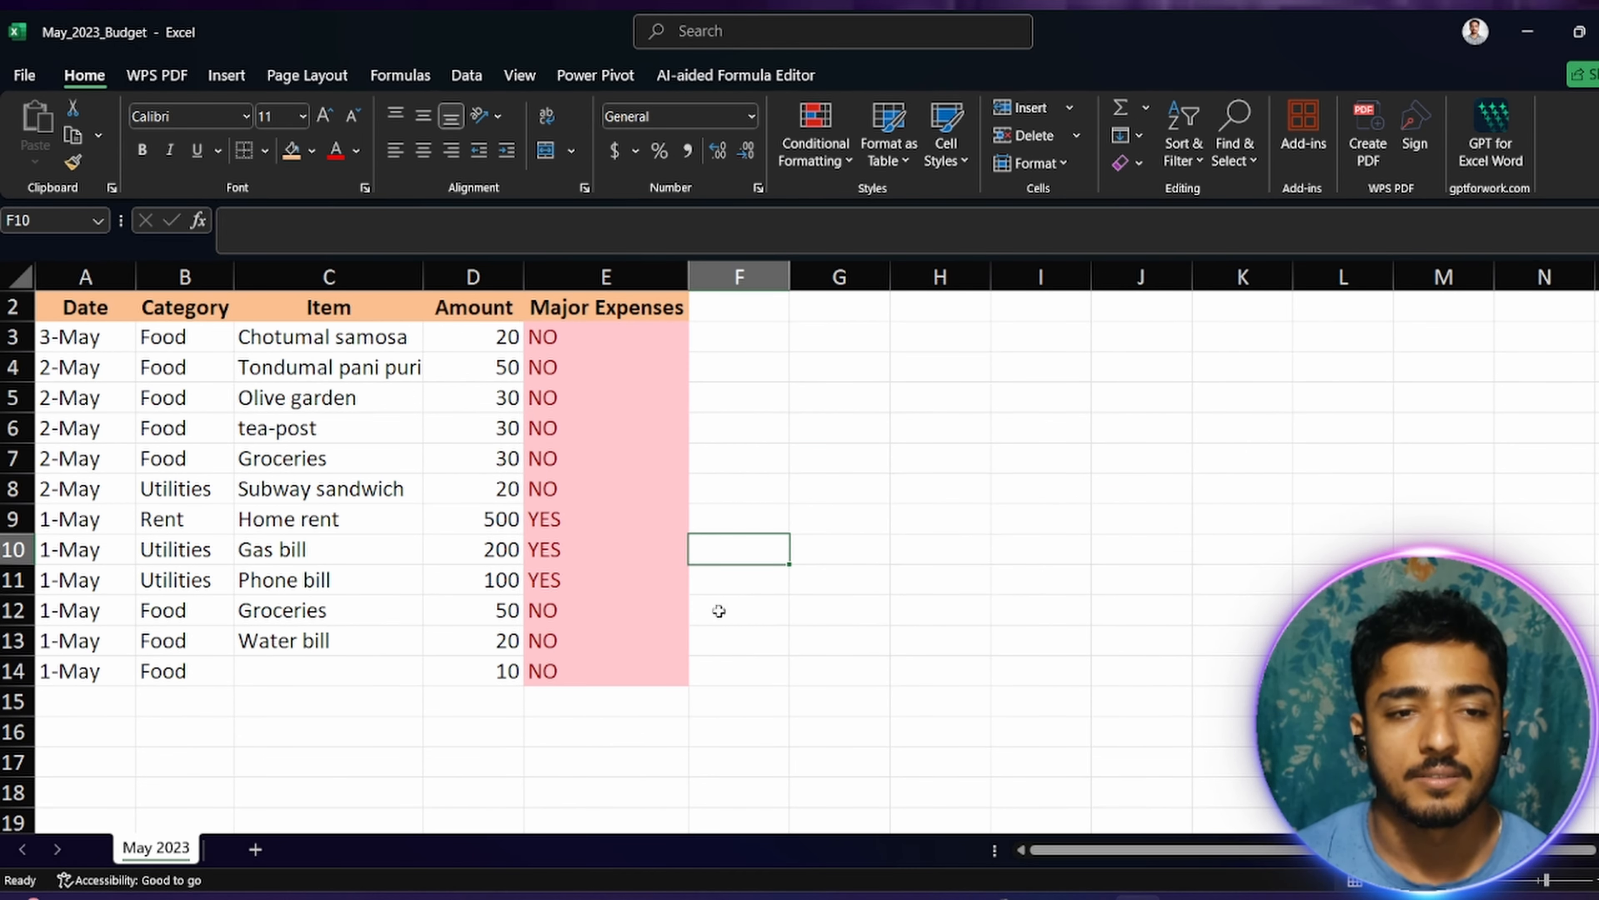
# Step: Add an Equal To conditional formatting rule to E3:E14 for "no" with Green Fill with Dark Green Text
pyautogui.moveTo(561, 336); pyautogui.dragTo(543, 668)
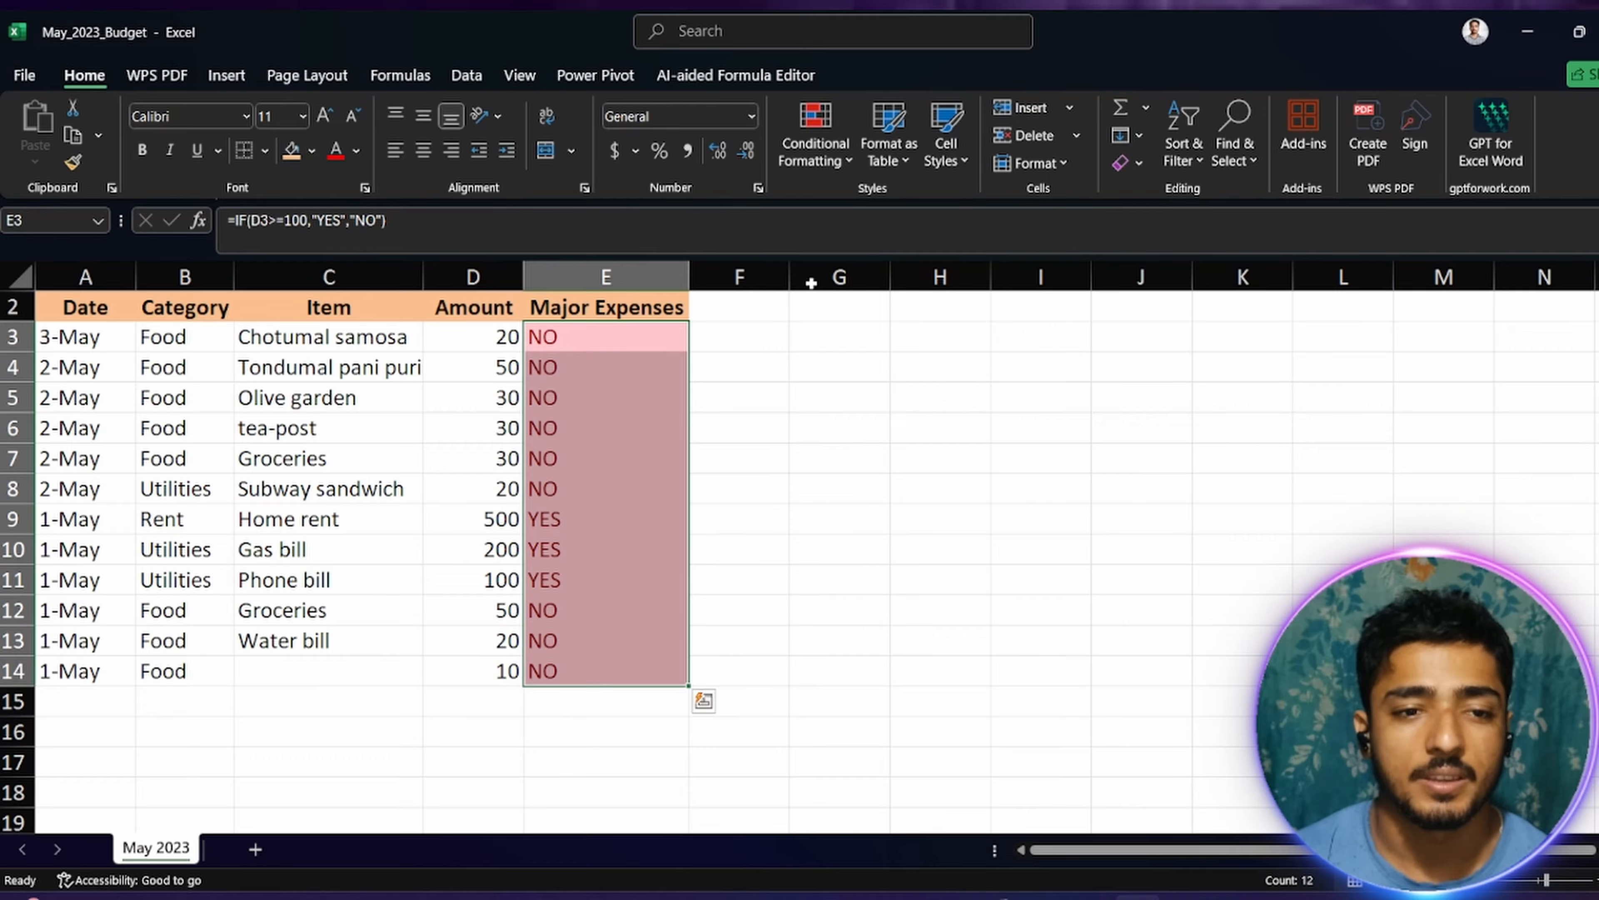
pyautogui.click(835, 161)
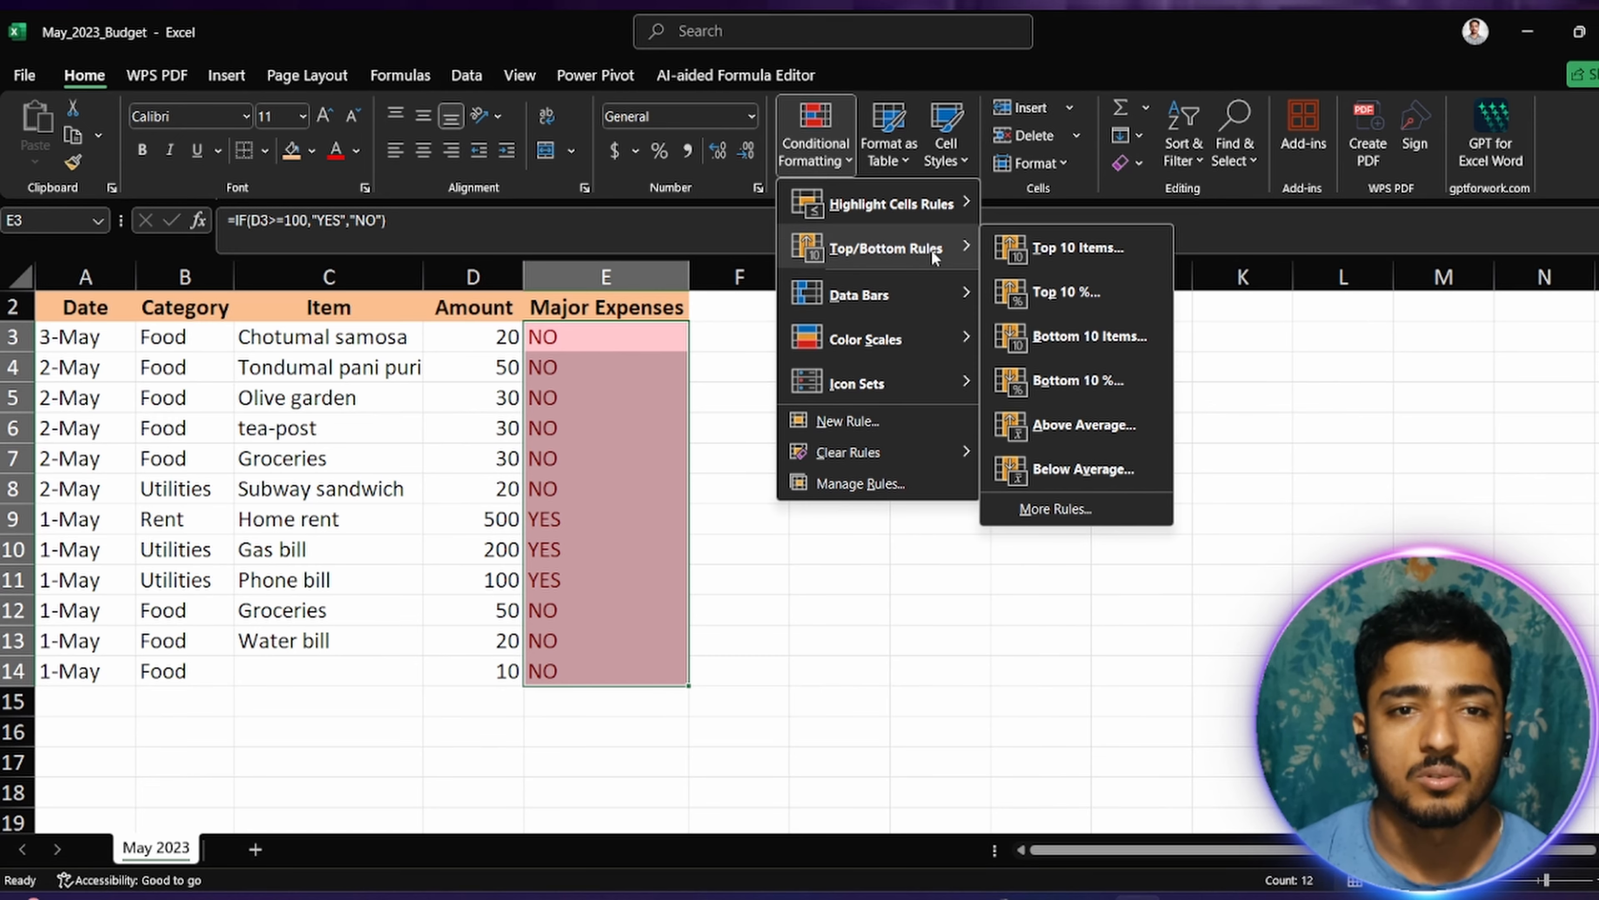
pyautogui.moveTo(943, 206)
pyautogui.click(1064, 336)
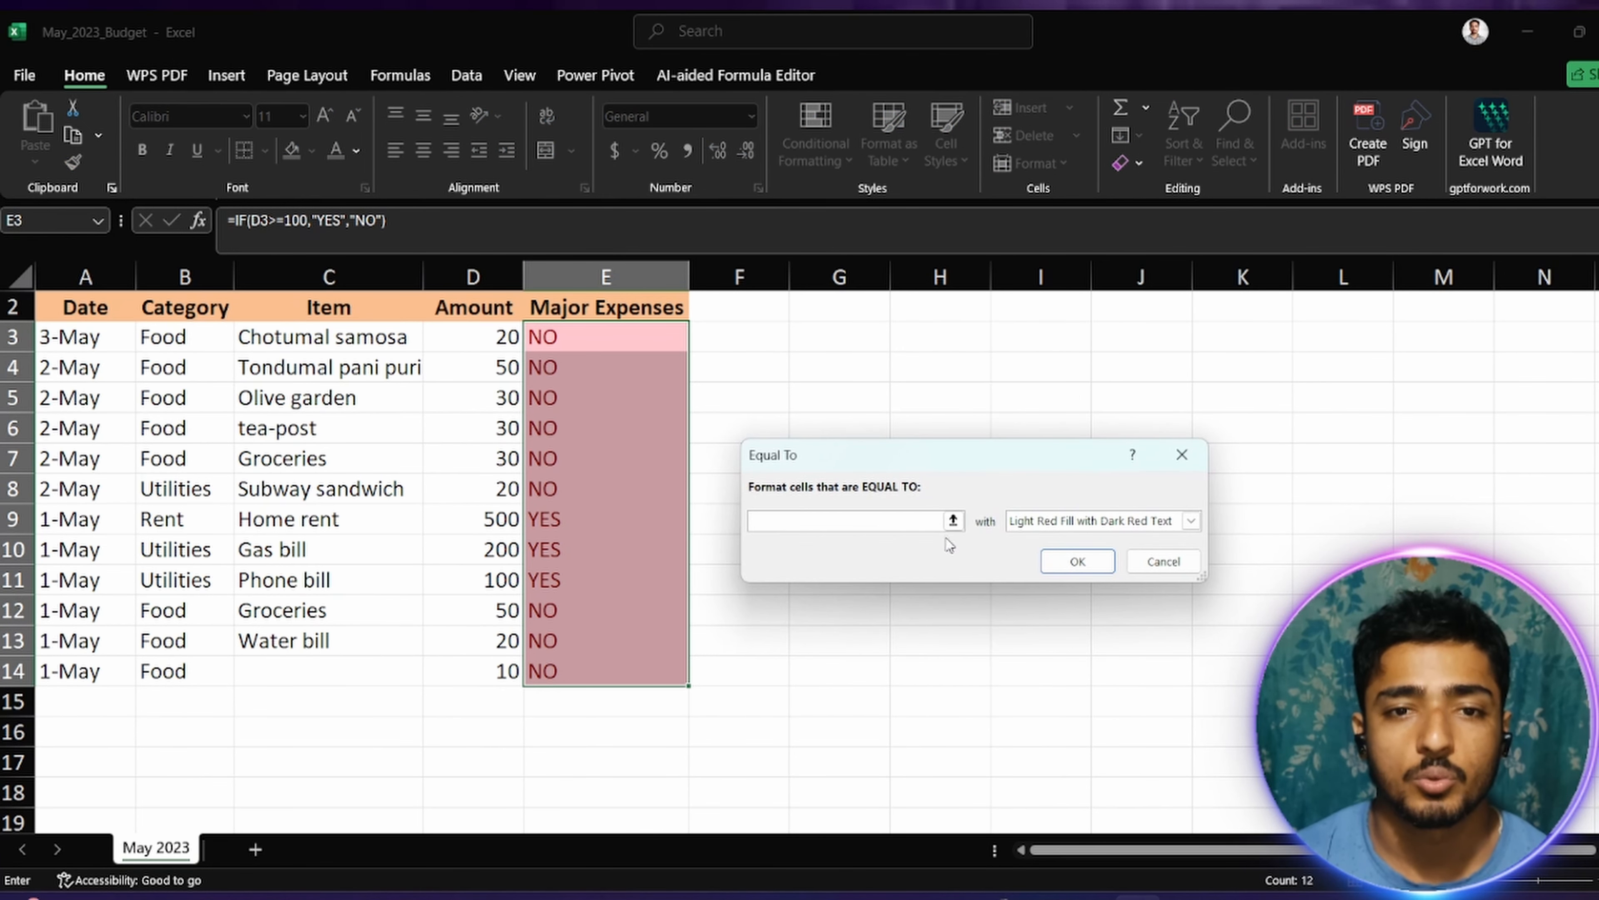
pyautogui.write('no')
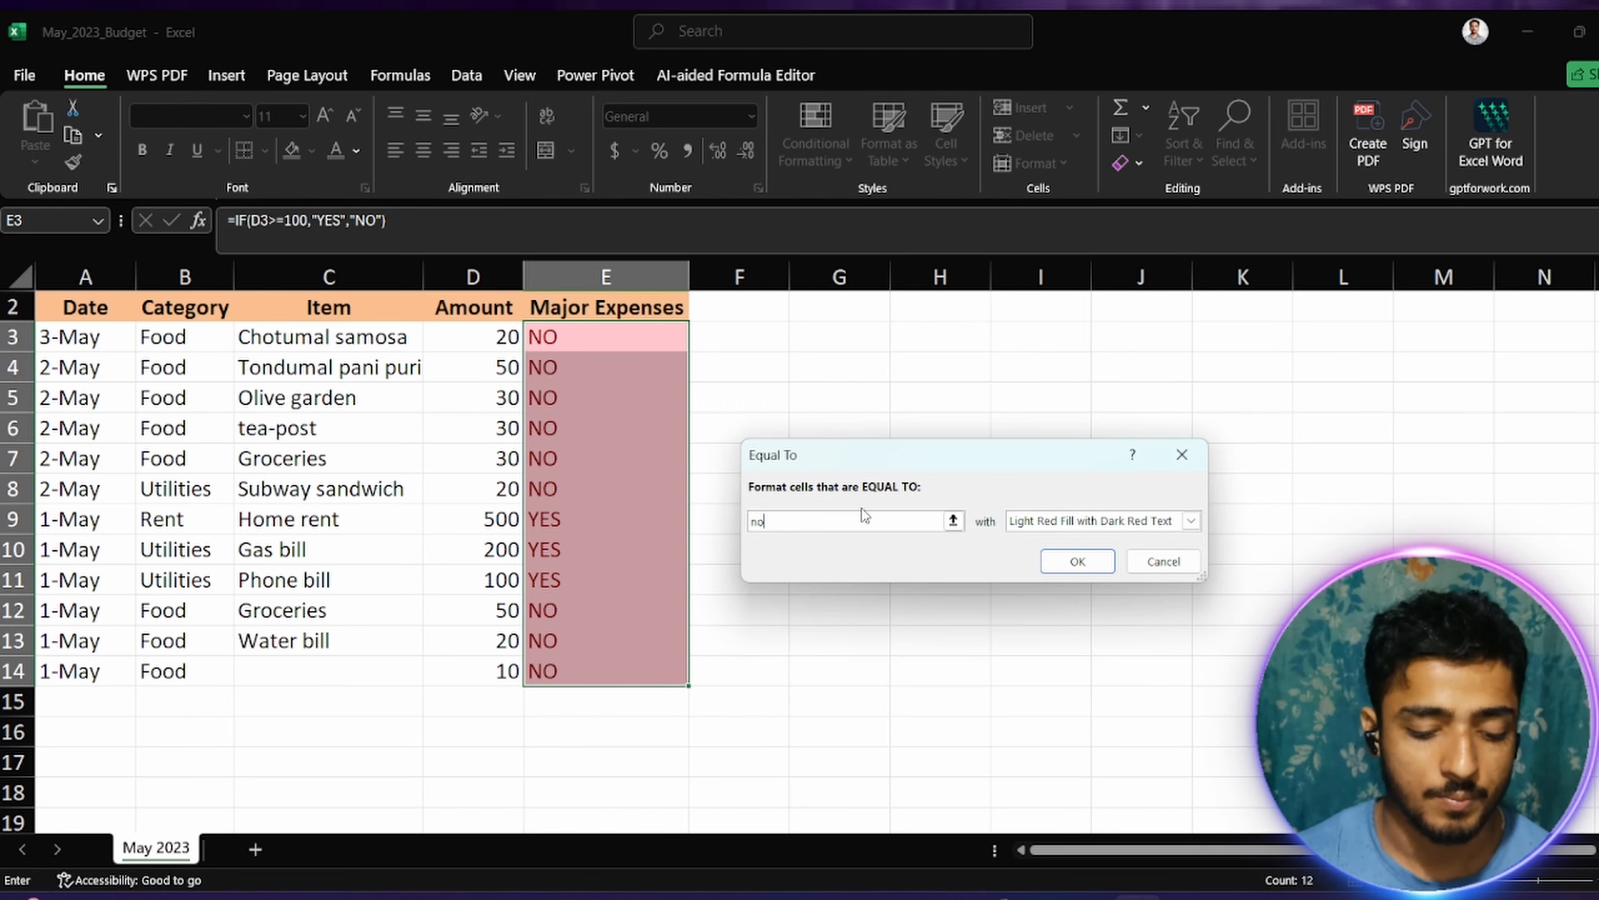
pyautogui.click(1190, 520)
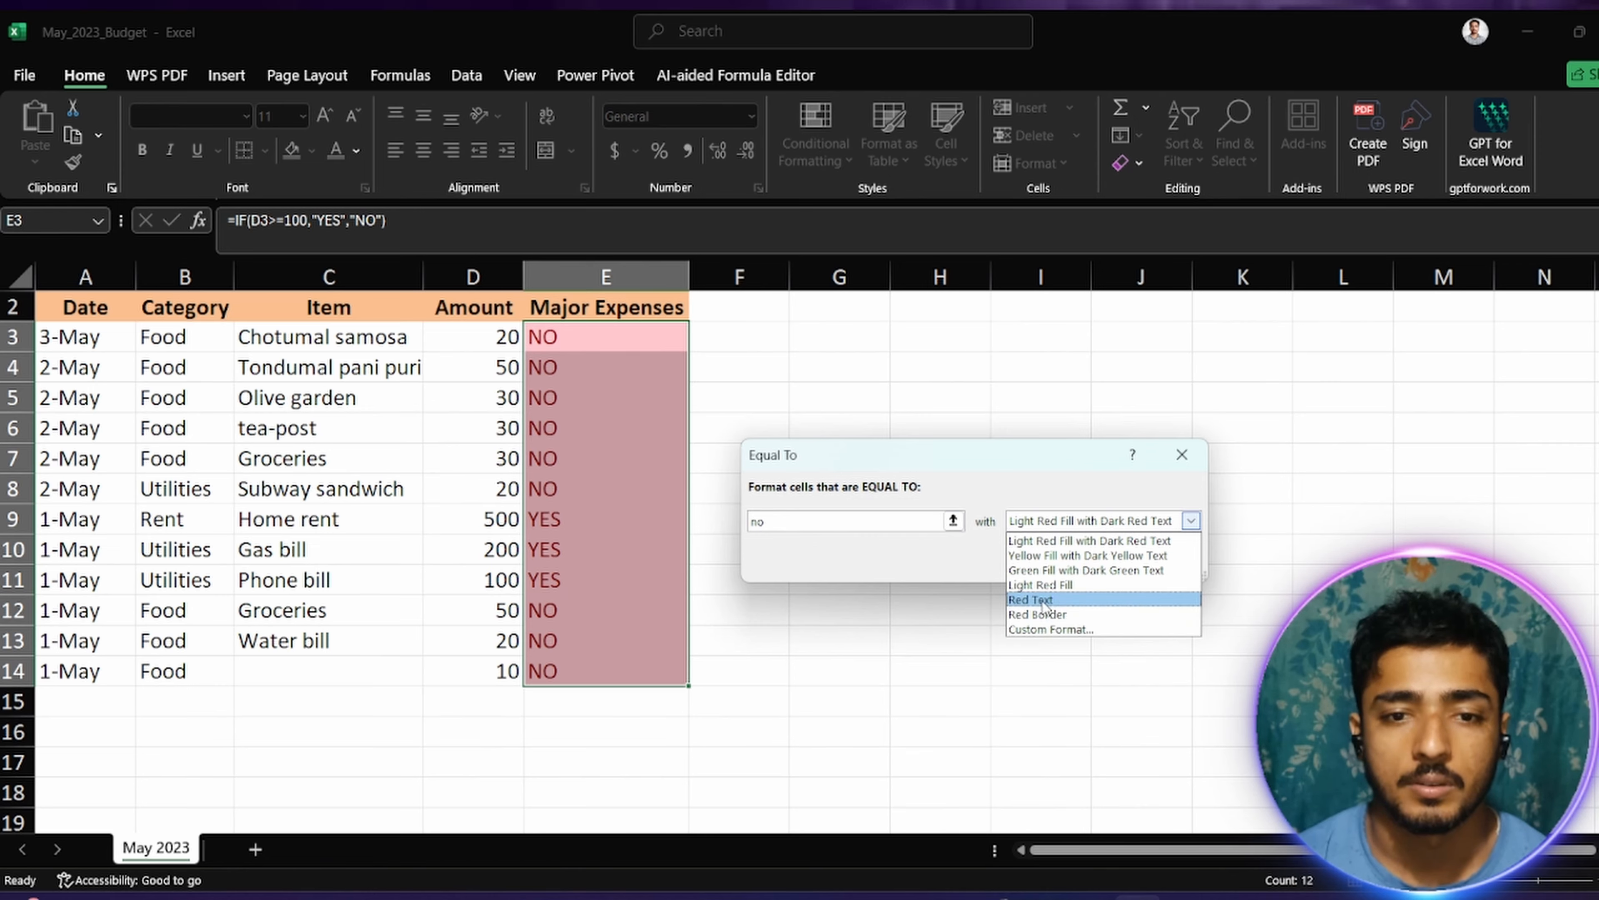
pyautogui.click(1046, 572)
pyautogui.click(1077, 560)
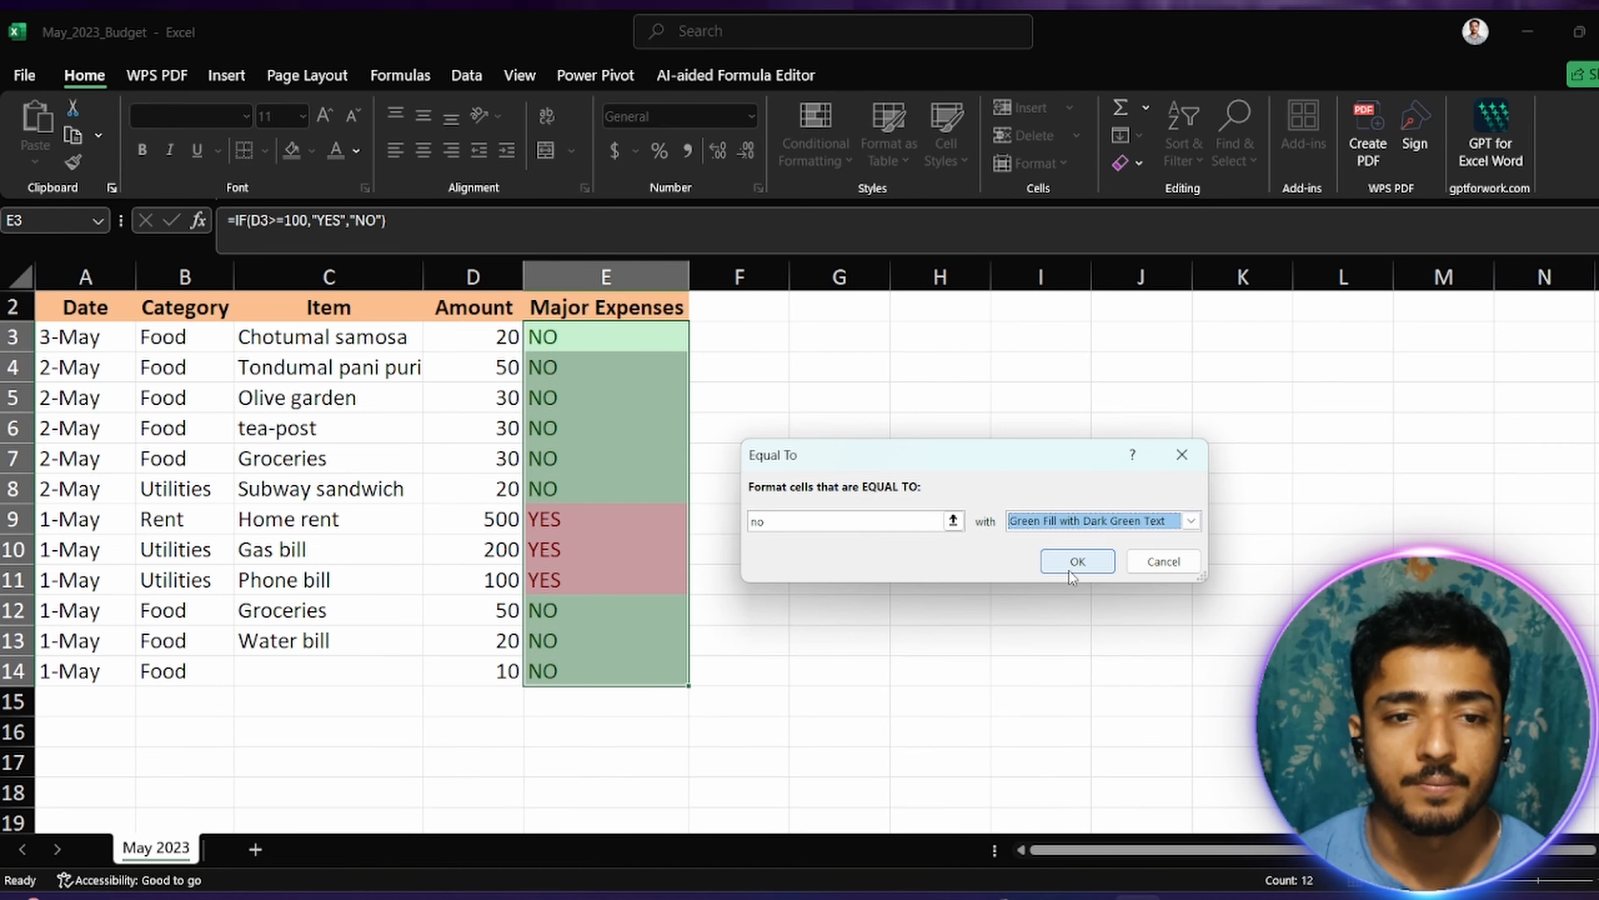
pyautogui.click(731, 699)
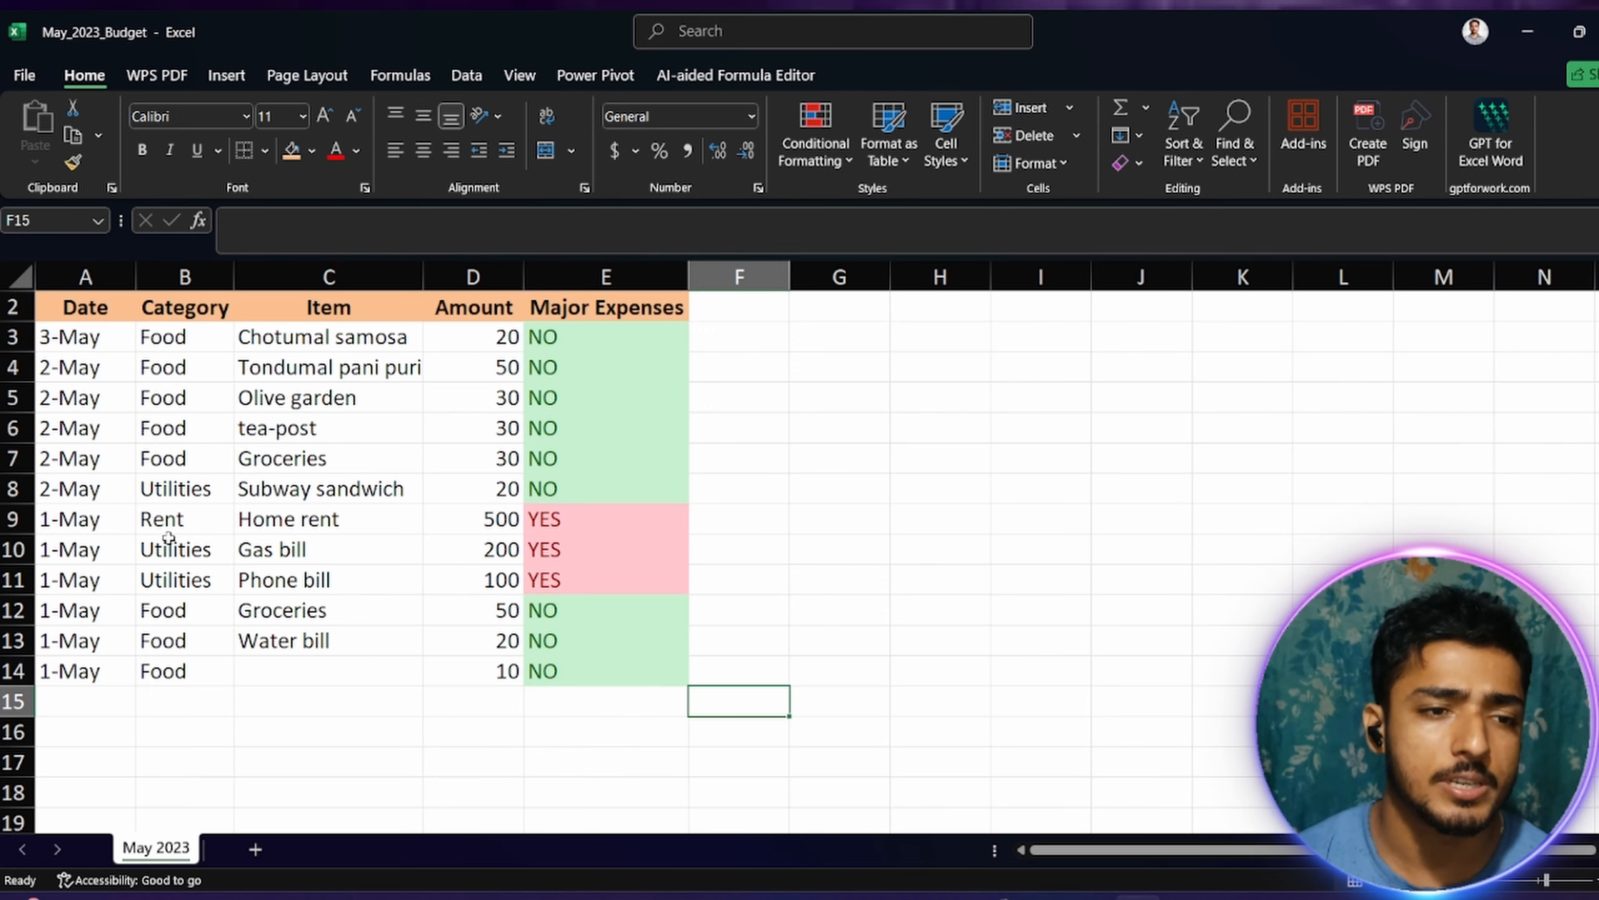
# Step: Copy the Category header from B2 into G2 to start a separate category list
pyautogui.click(861, 344)
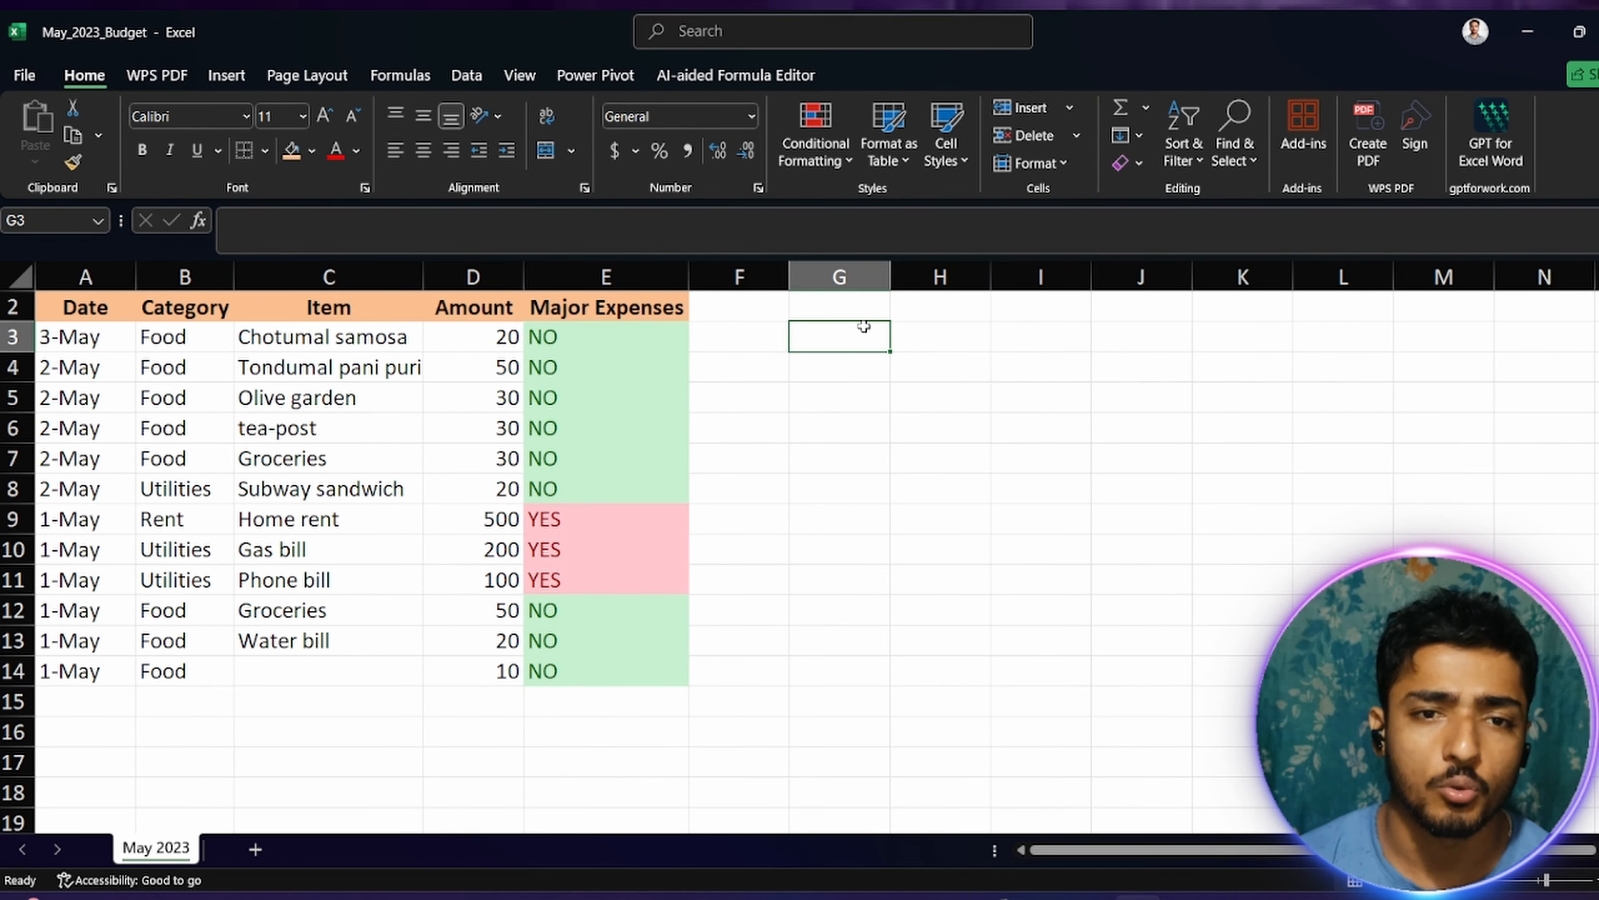
pyautogui.click(861, 307)
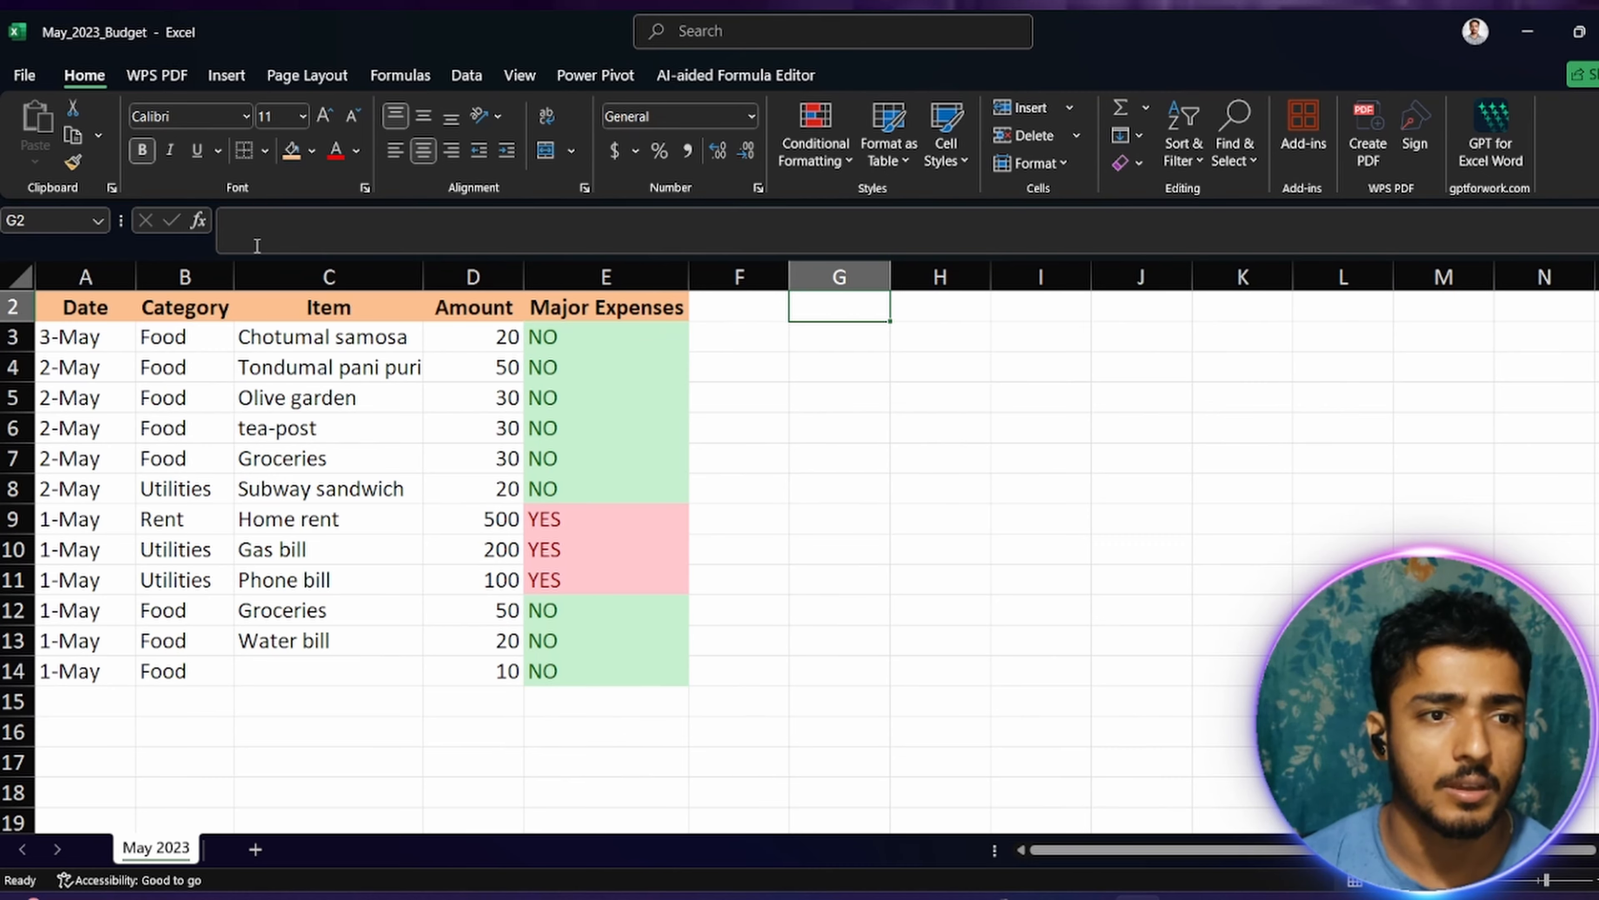
pyautogui.click(200, 310)
pyautogui.hotkey('ctrl', 'c')
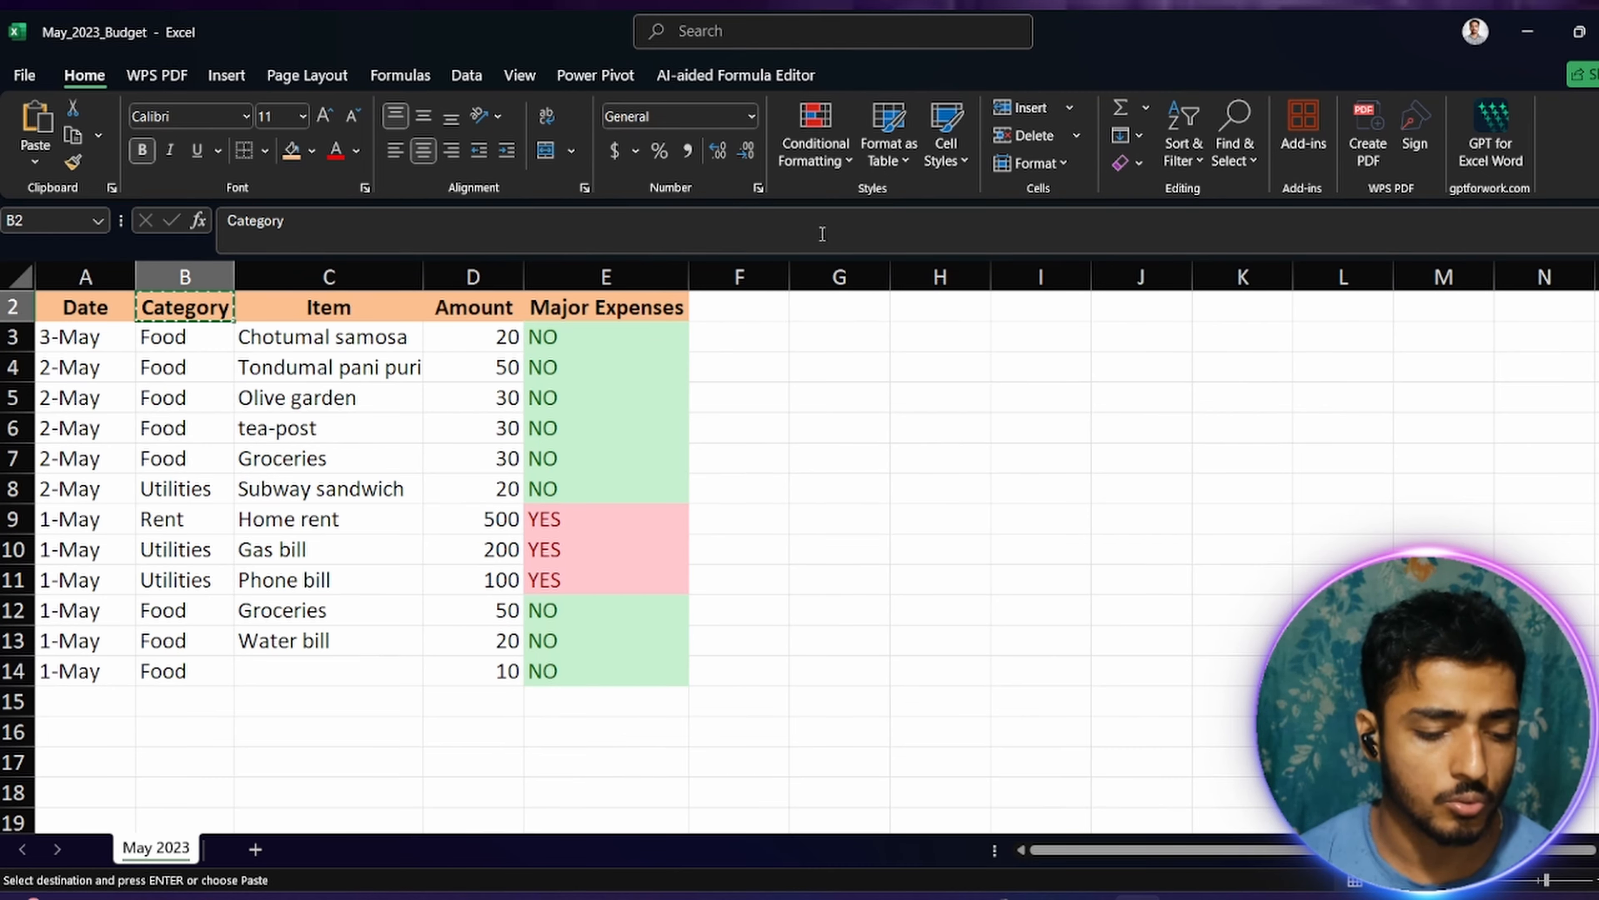
pyautogui.click(849, 321)
pyautogui.hotkey('ctrl', 'c')
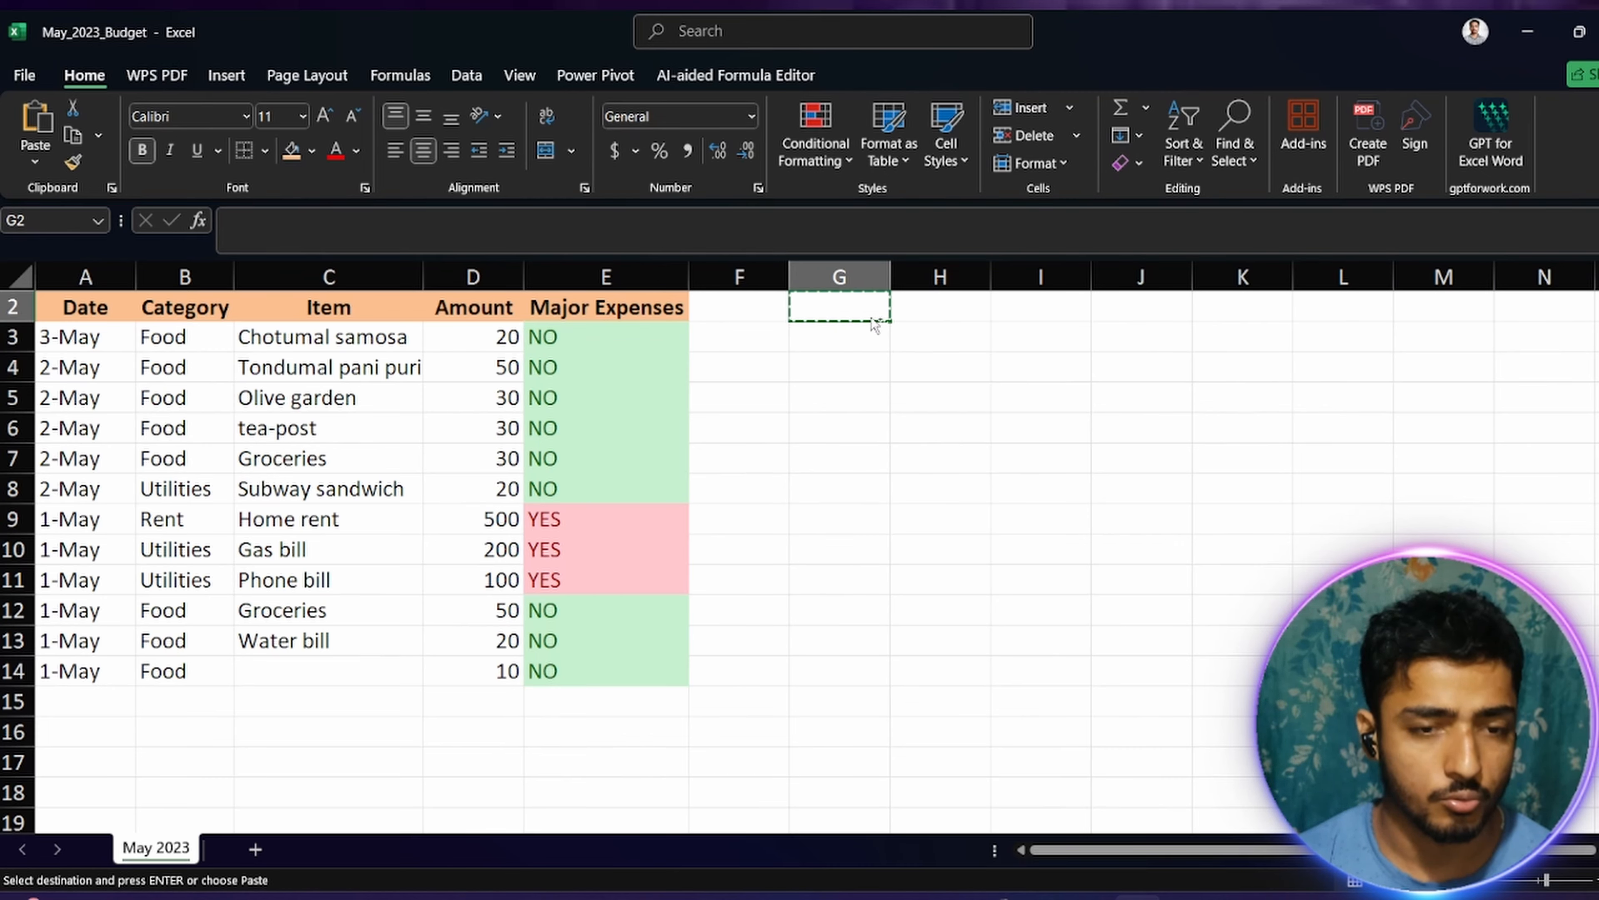
pyautogui.click(215, 307)
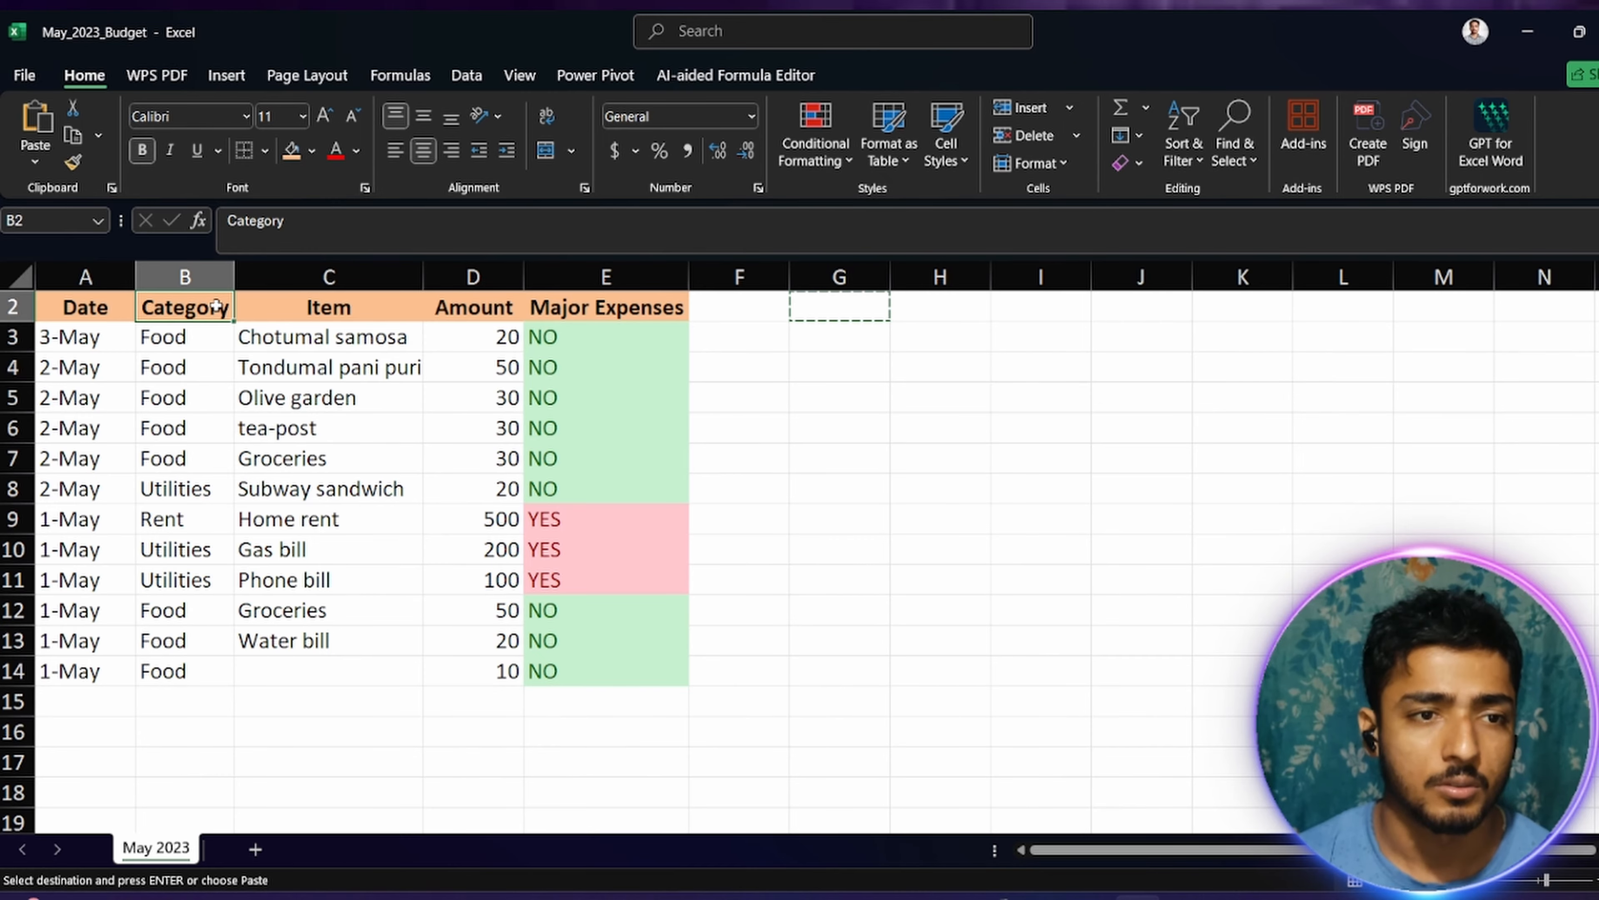
pyautogui.hotkey('ctrl', 'c')
pyautogui.click(835, 313)
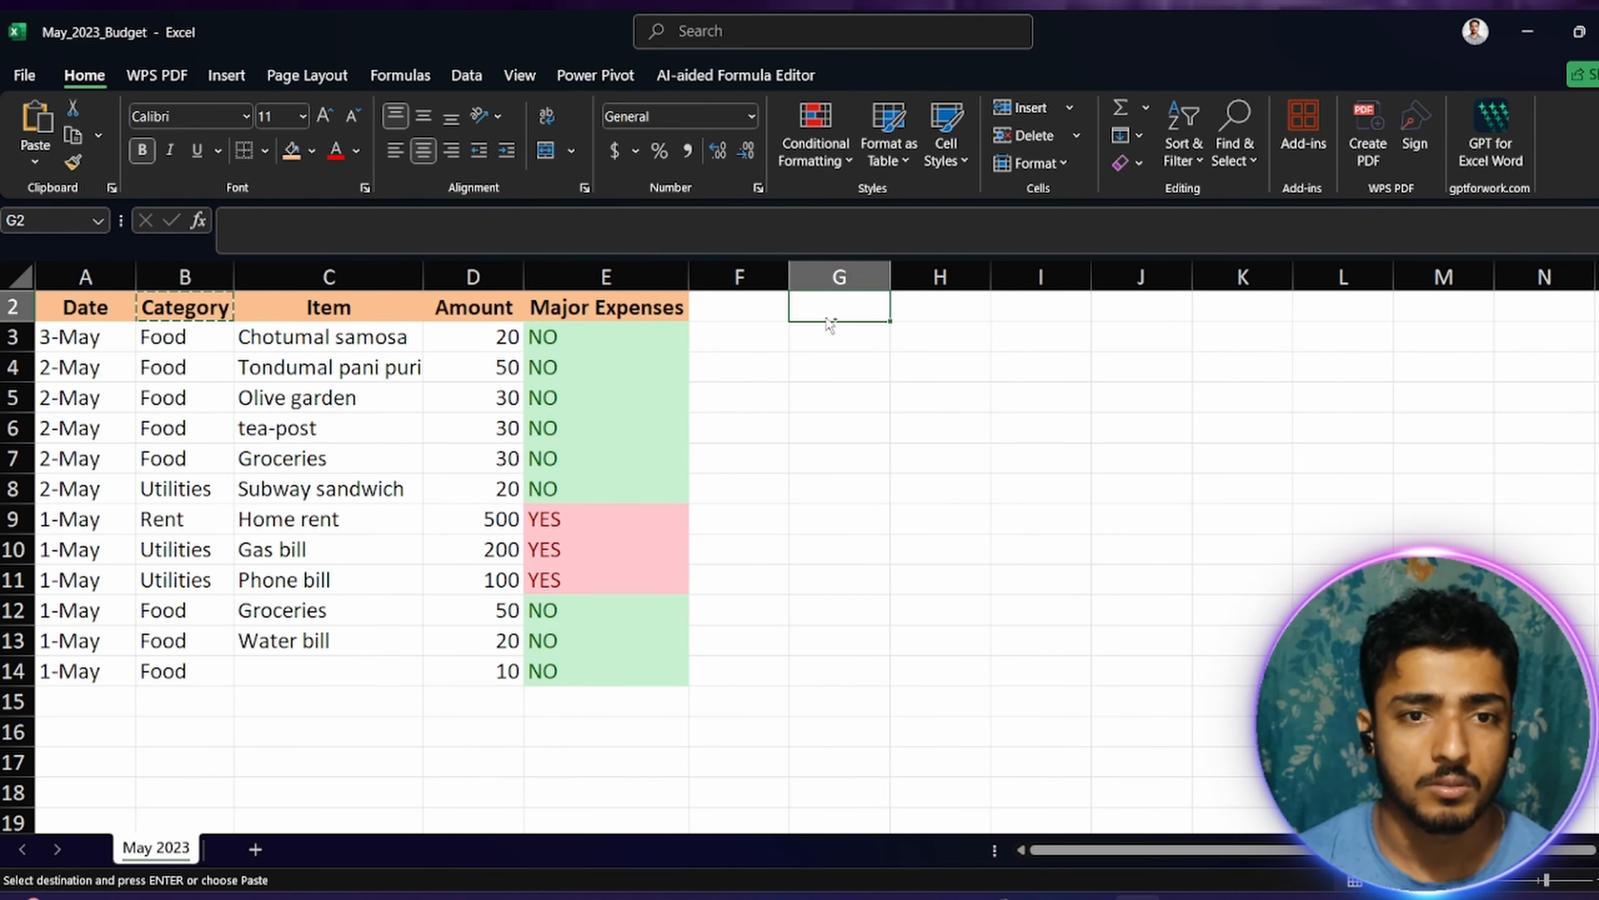
pyautogui.hotkey('ctrl', 'v')
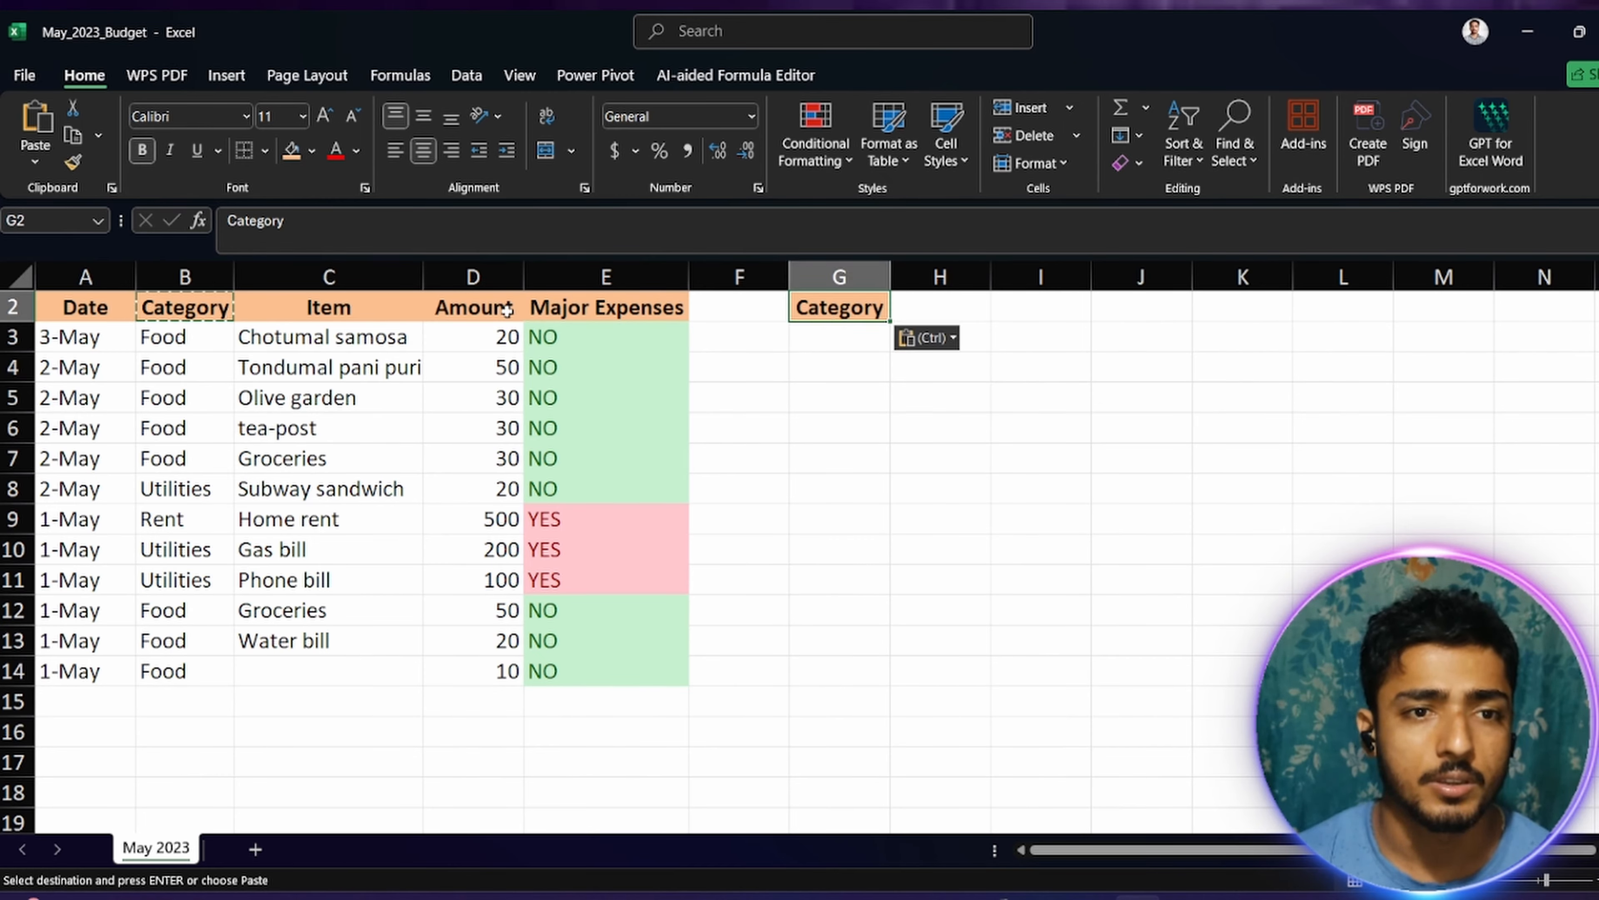
# Step: Copy Food from B3 into G3 and Utilities from B8 into G4 under the new Category header
pyautogui.click(817, 346)
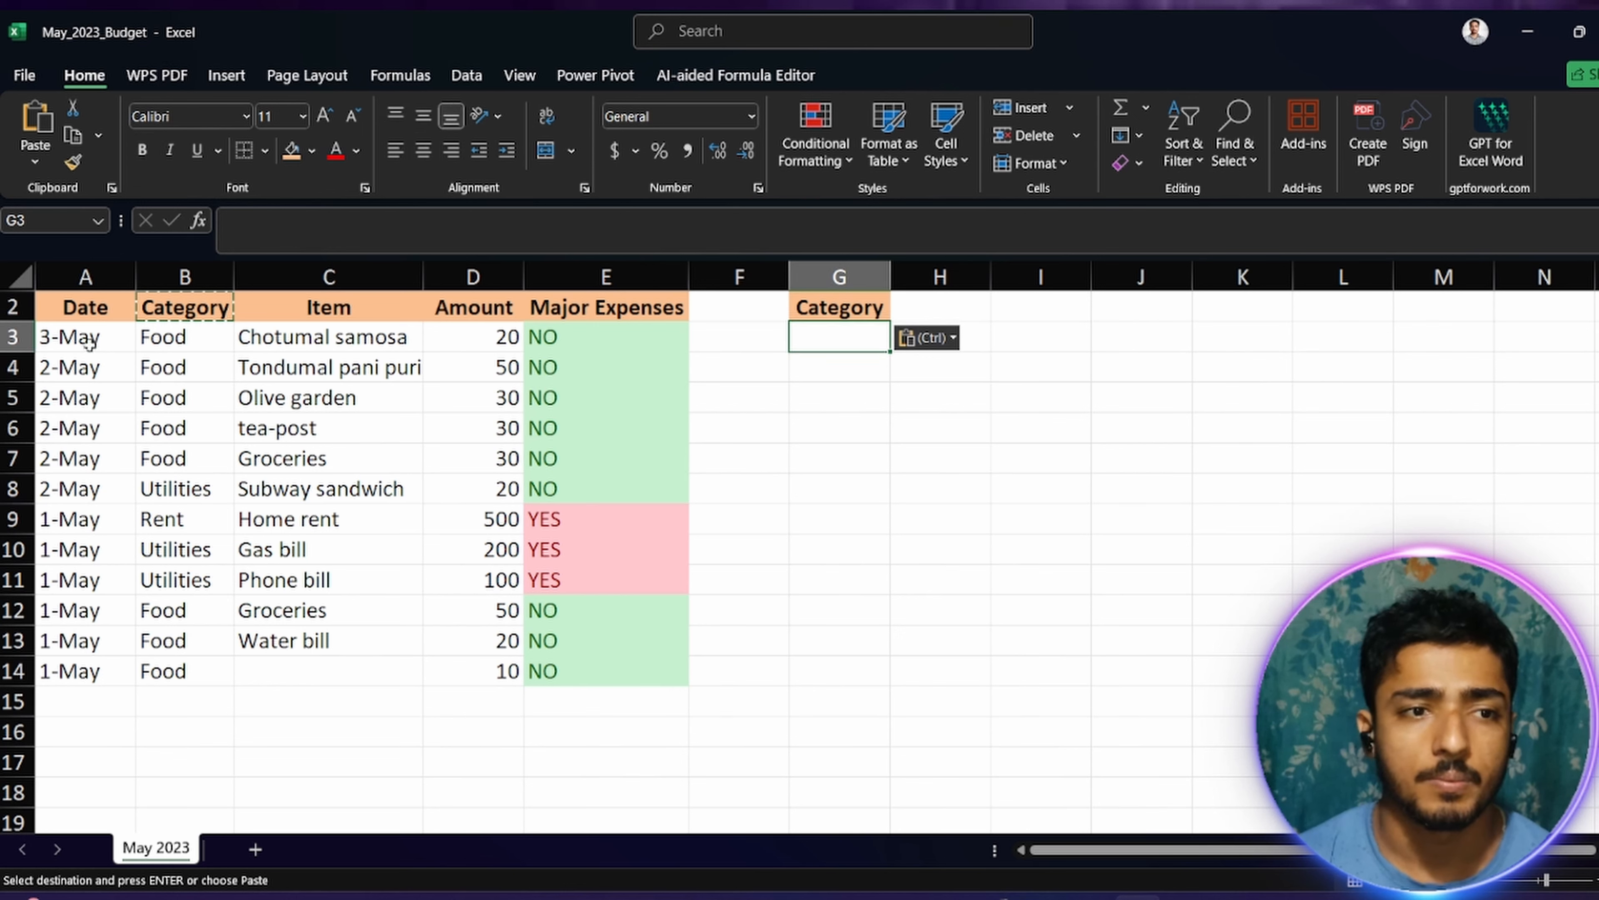
pyautogui.click(188, 339)
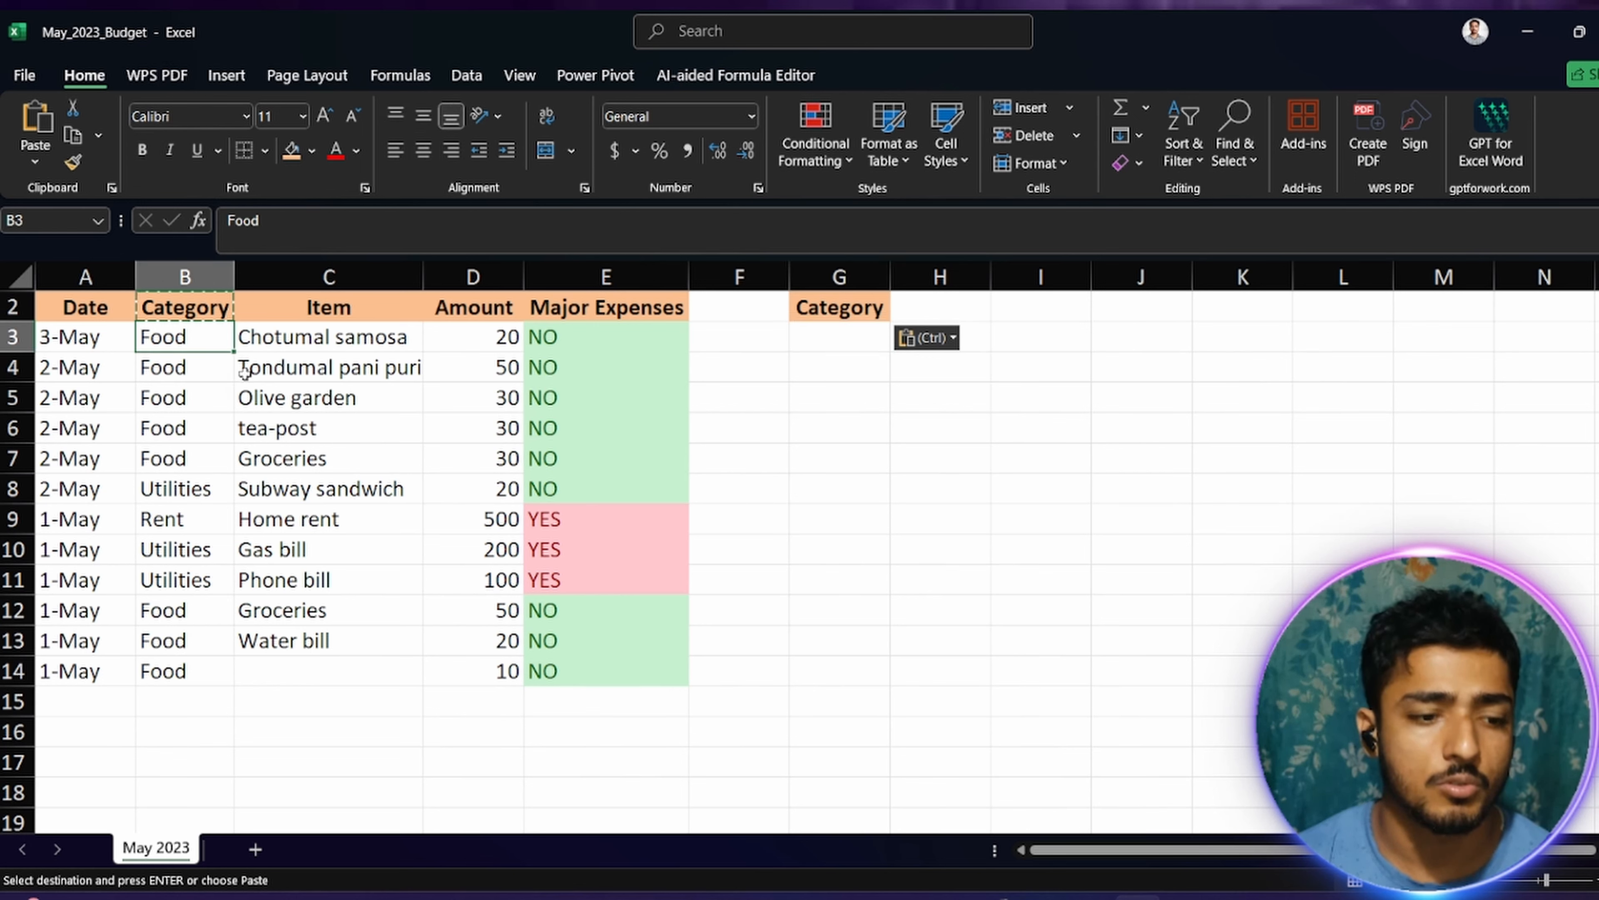
pyautogui.click(821, 346)
pyautogui.hotkey('ctrl', 'v')
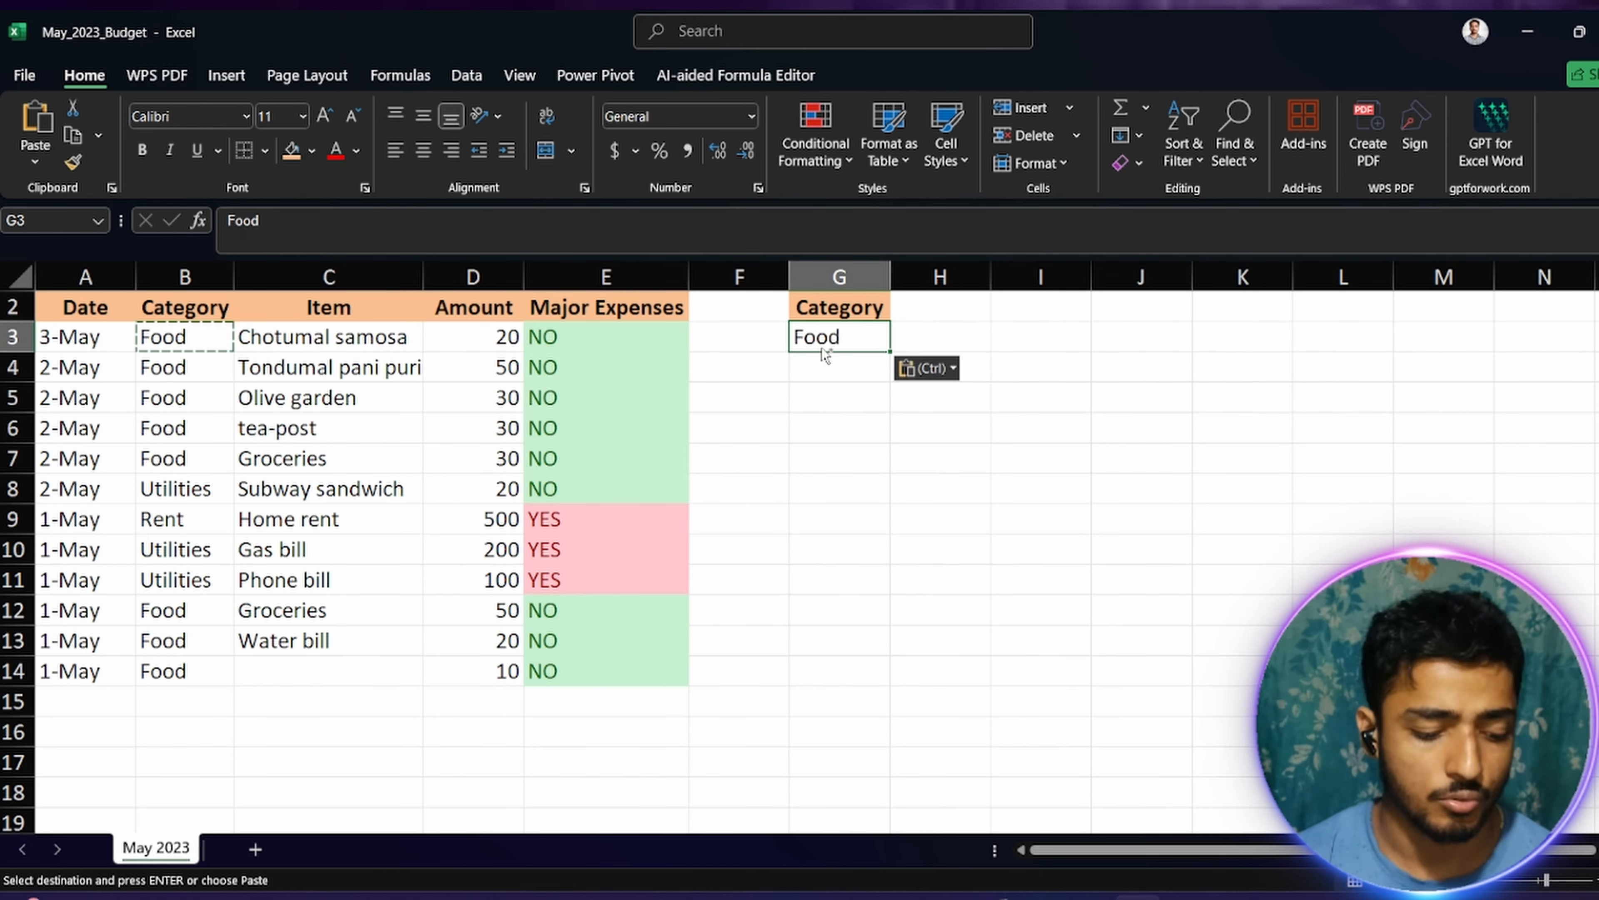
pyautogui.click(202, 488)
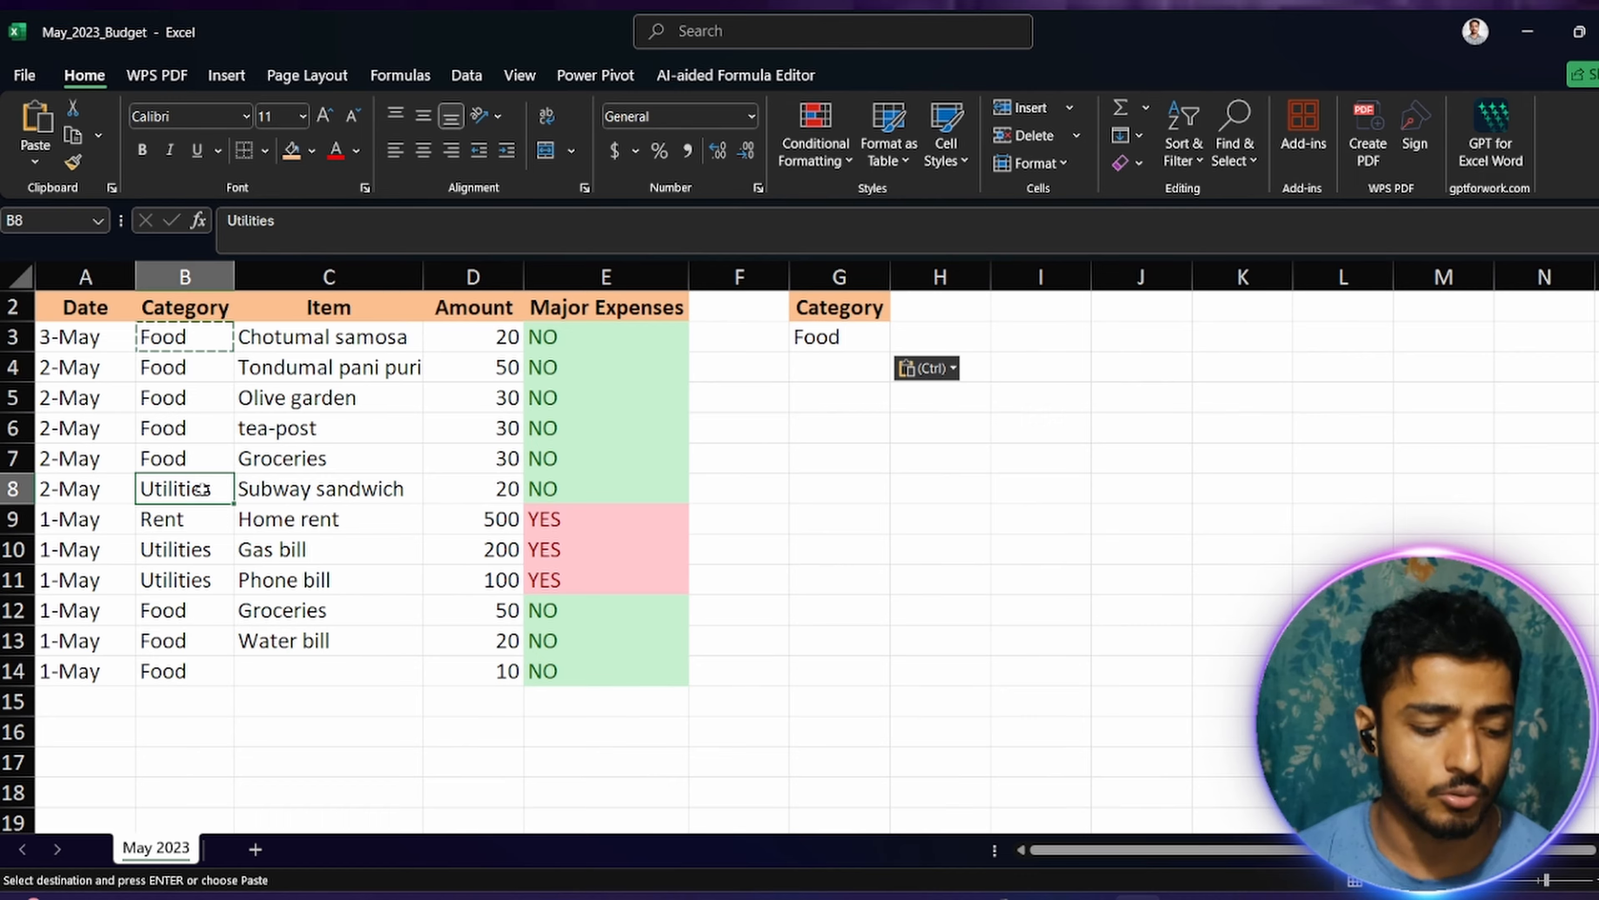
pyautogui.hotkey('ctrl', 'c')
pyautogui.click(840, 379)
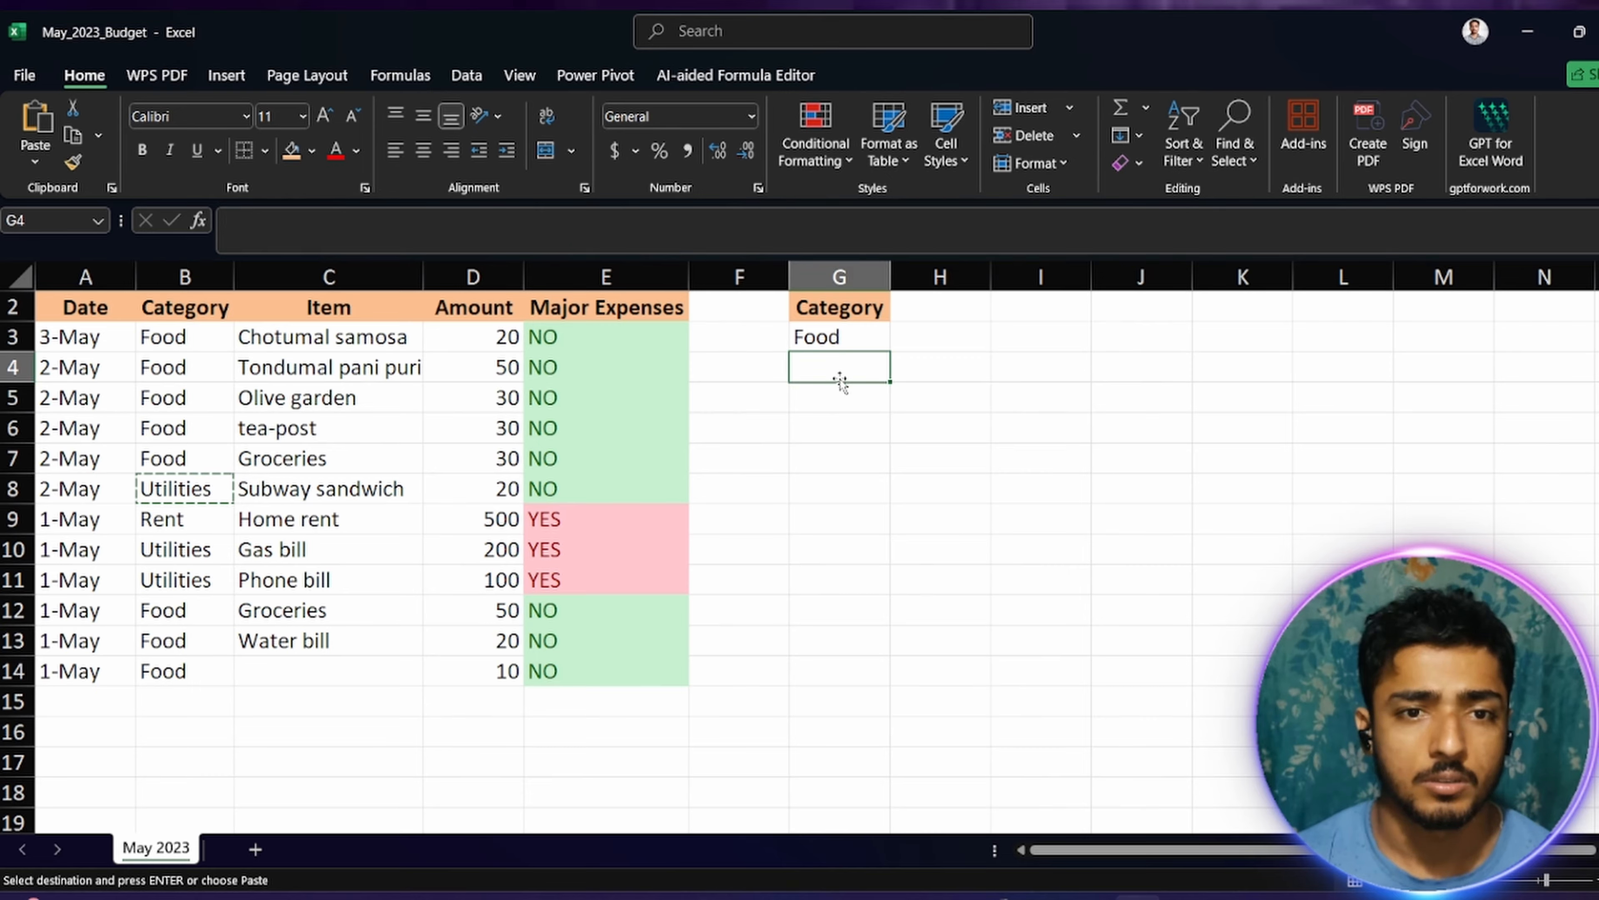
pyautogui.hotkey('ctrl', 'v')
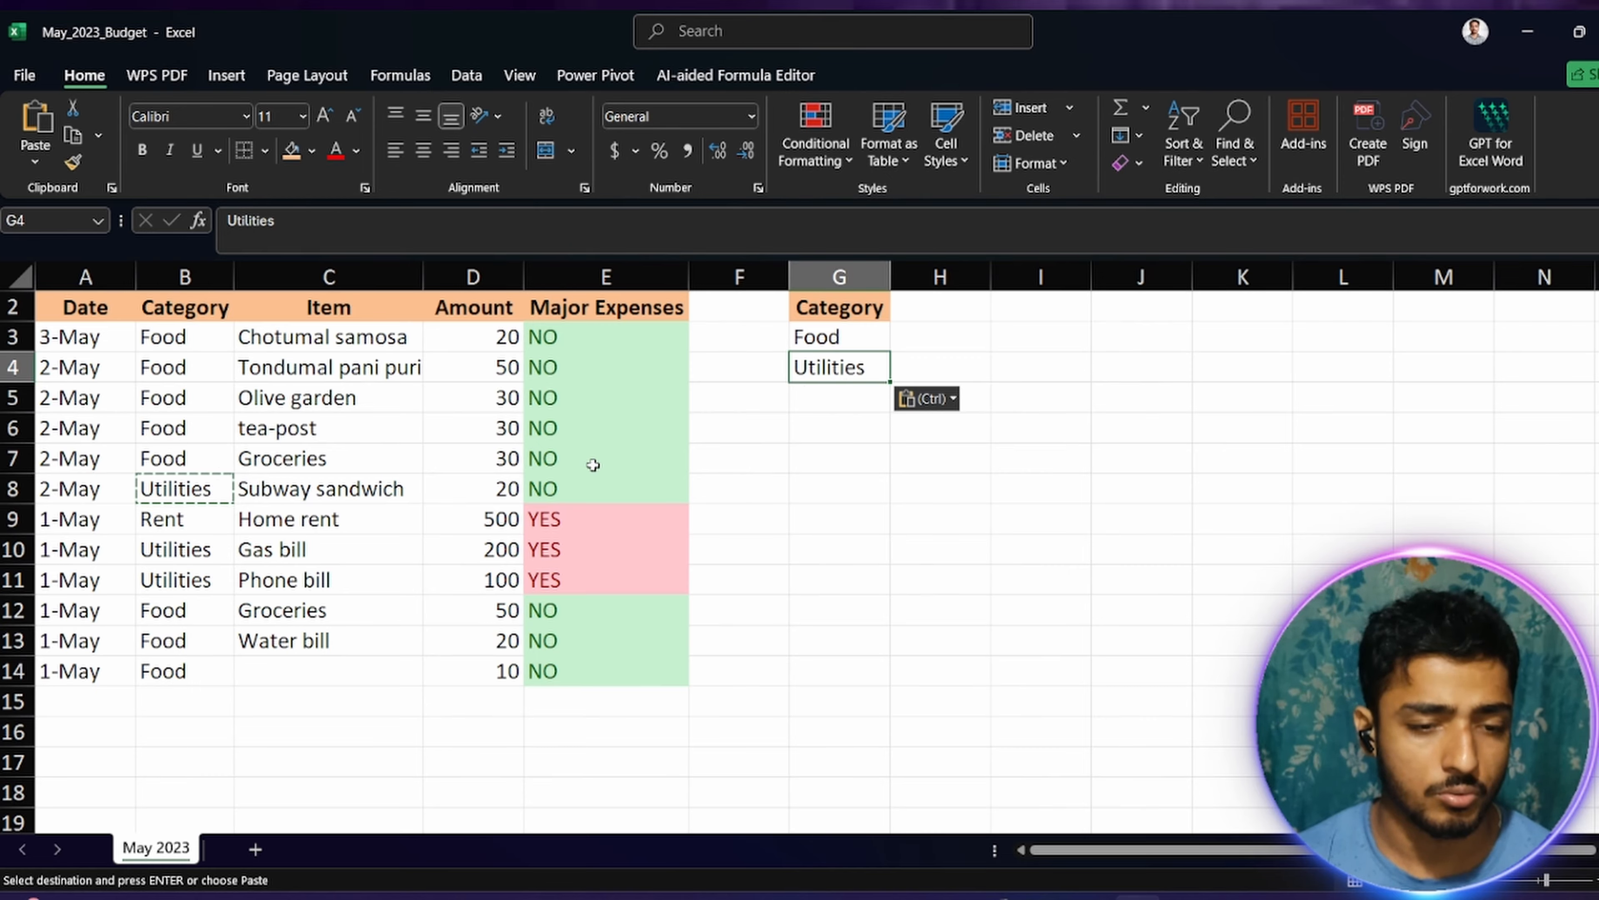
# Step: Copy Rent from B9 into G5 to complete the separate category list
pyautogui.click(159, 518)
pyautogui.hotkey('ctrl', 'c')
pyautogui.click(858, 403)
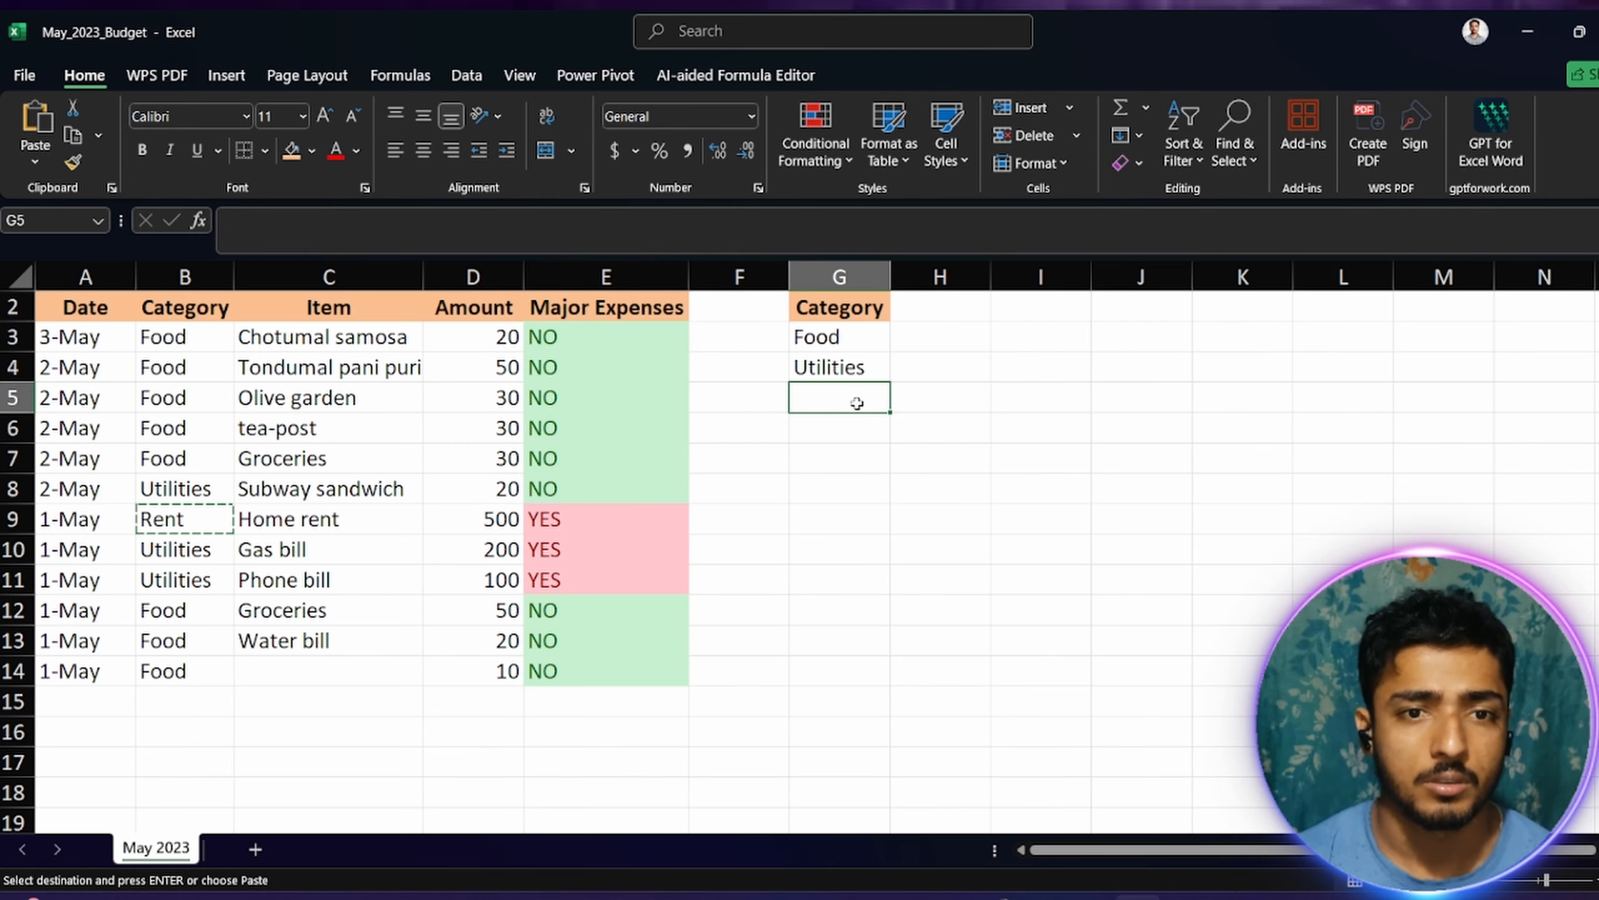
pyautogui.hotkey('ctrl', 'v')
pyautogui.click(872, 507)
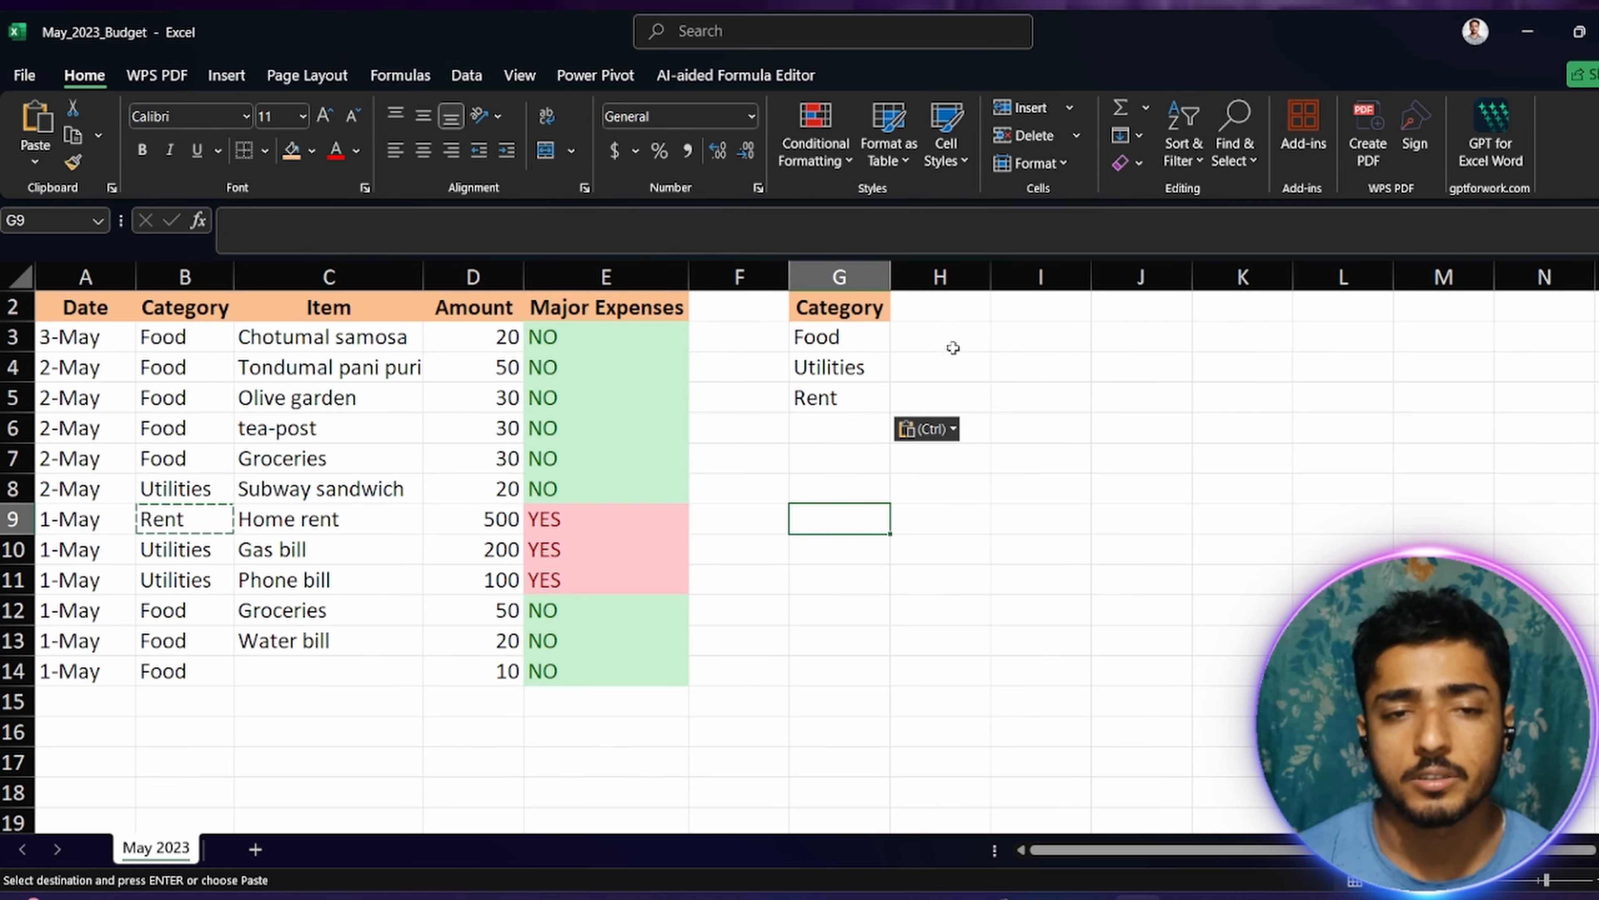
# Step: Enter the header "total Amount" in H2 beside Category and widen column H to fit it
pyautogui.click(933, 314)
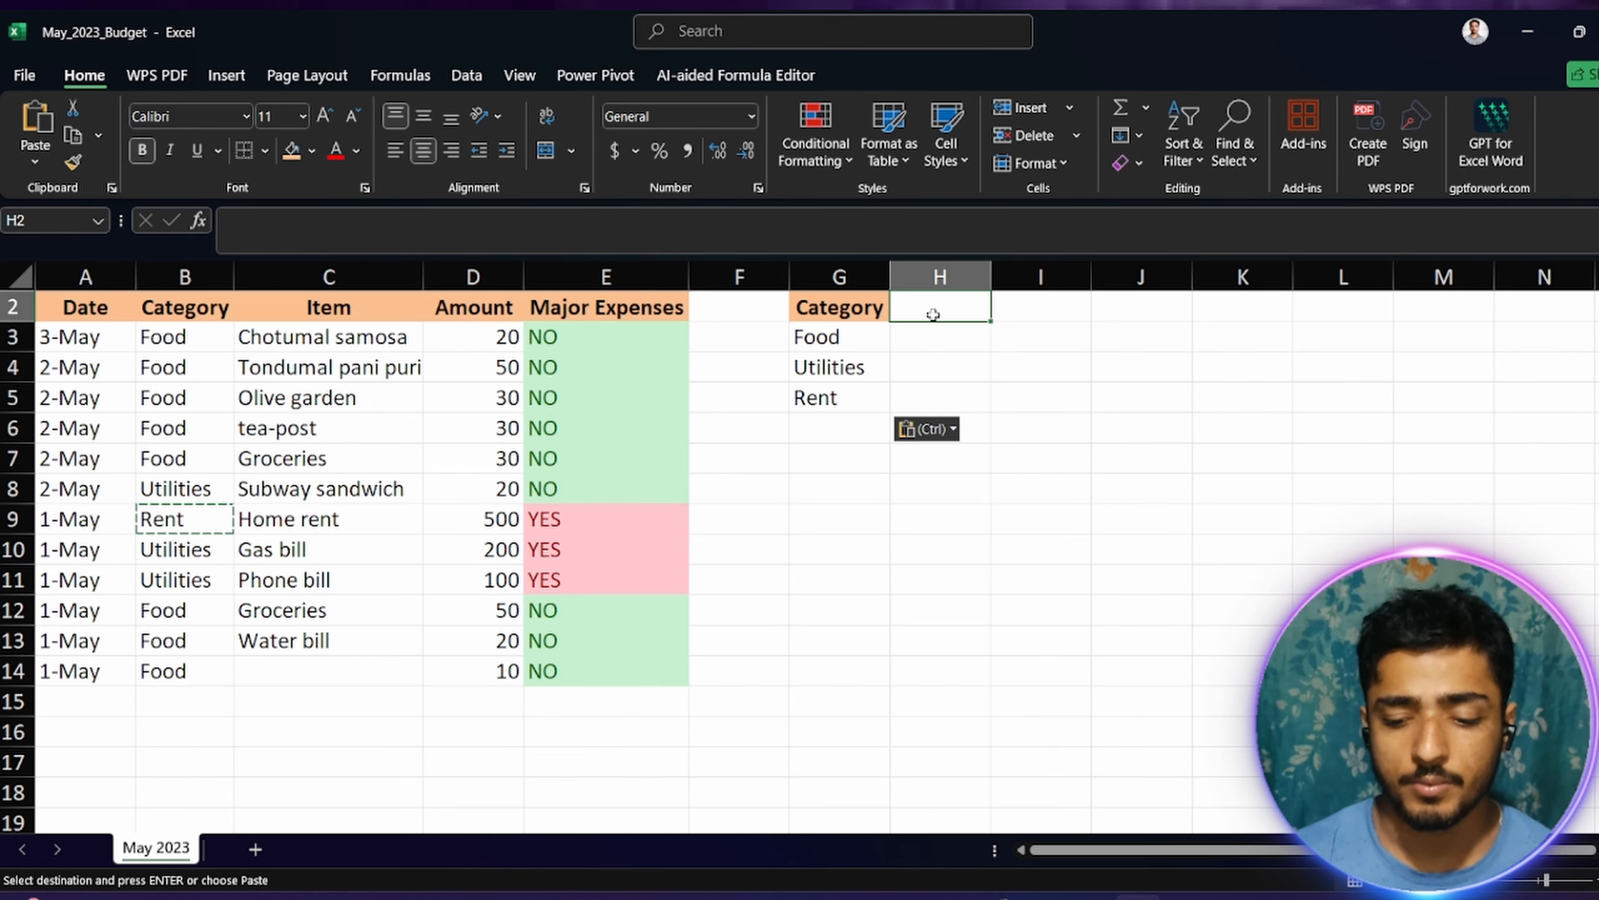
pyautogui.write('total')
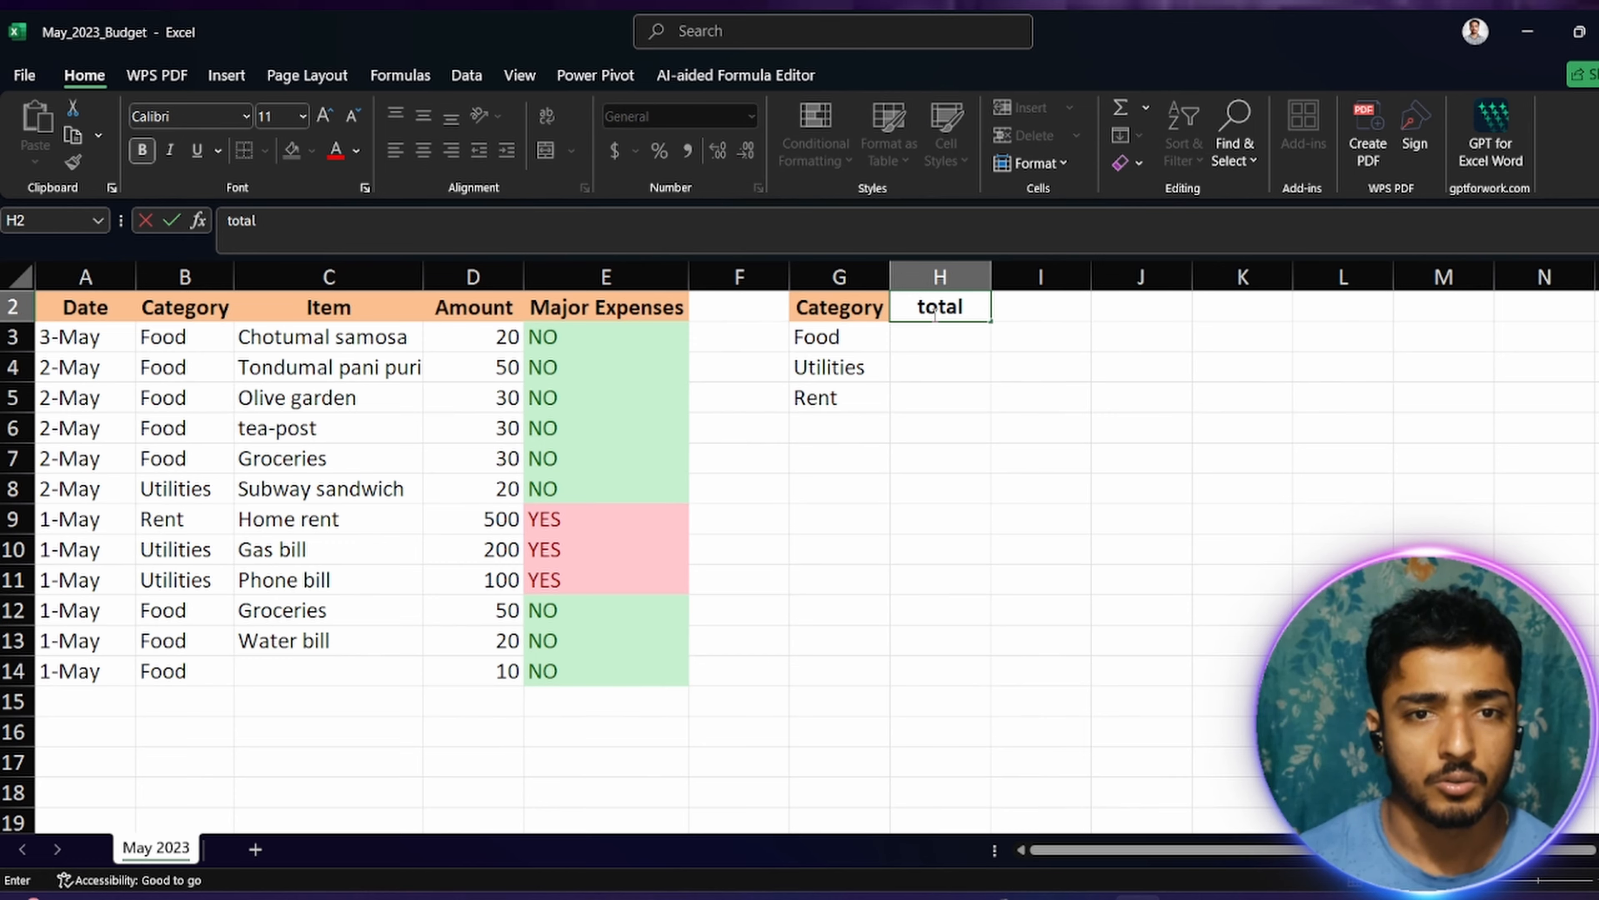
pyautogui.write(' Amount')
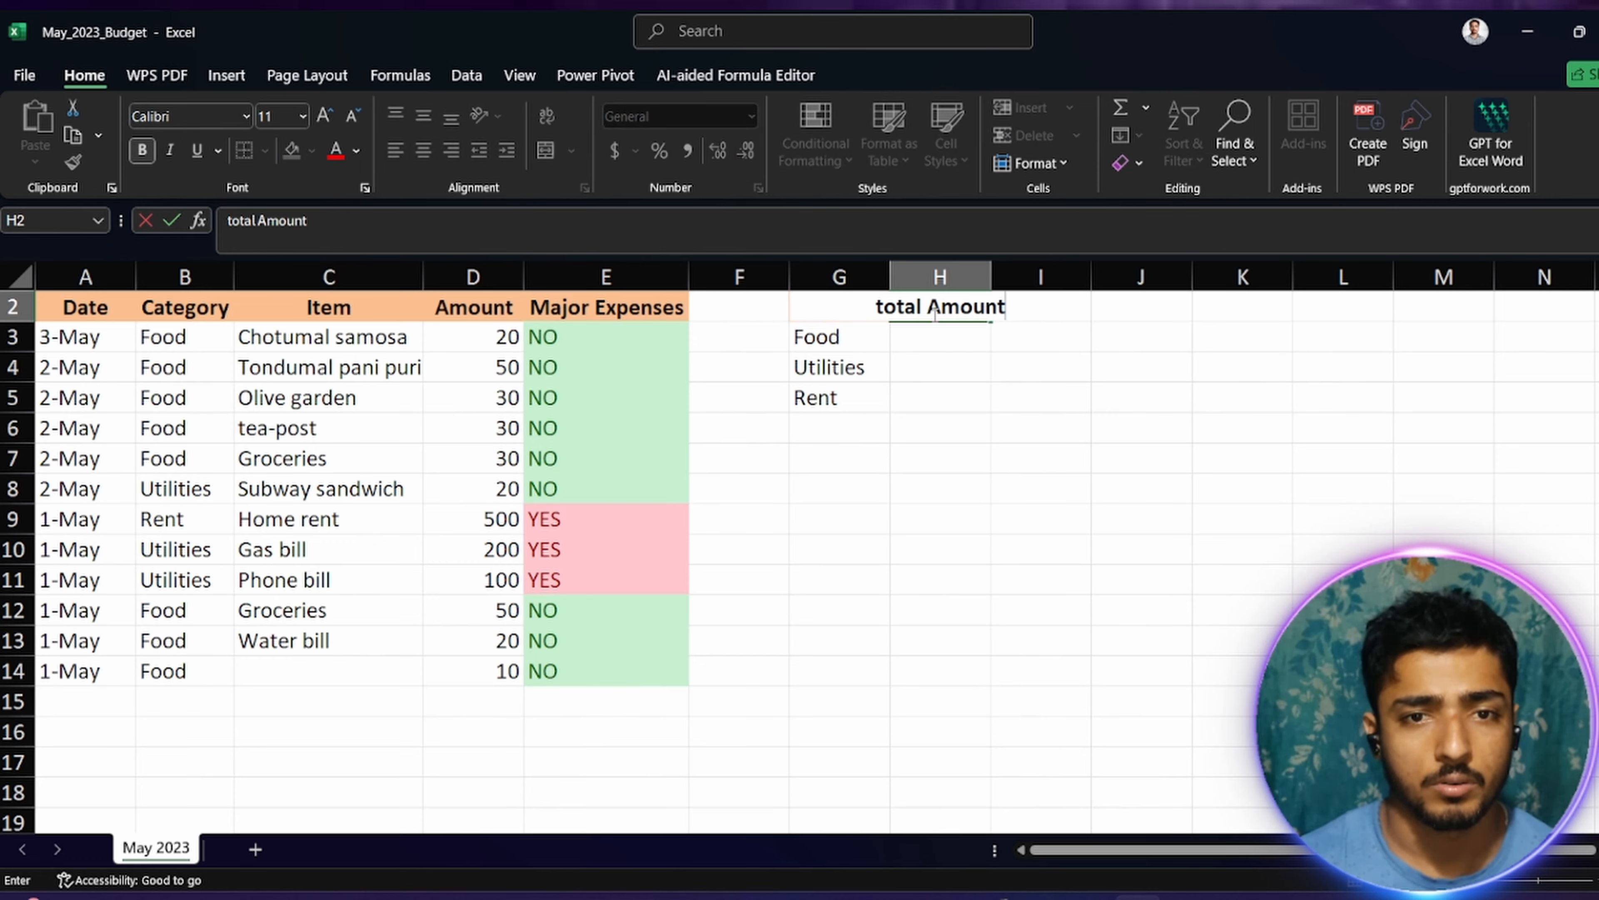
pyautogui.press('Return')
pyautogui.moveTo(991, 276); pyautogui.dragTo(1026, 276)
# Step: Capitalize the first letter of the H2 header so it reads "Total Amount"
pyautogui.doubleClick(902, 307)
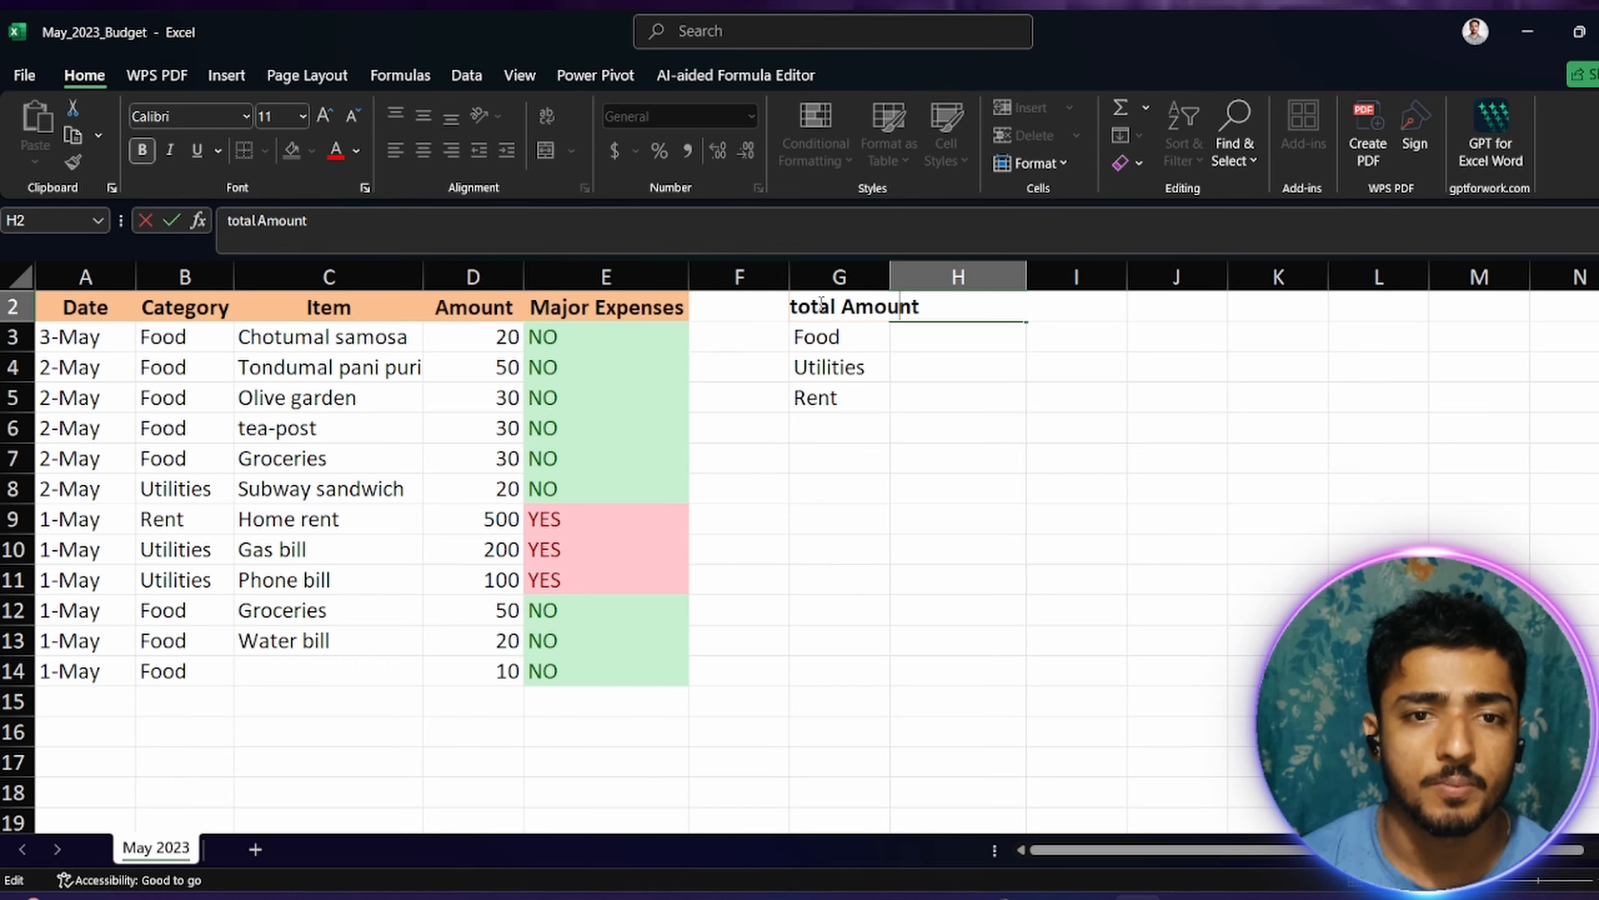
pyautogui.click(794, 308)
pyautogui.press('BackSpace')
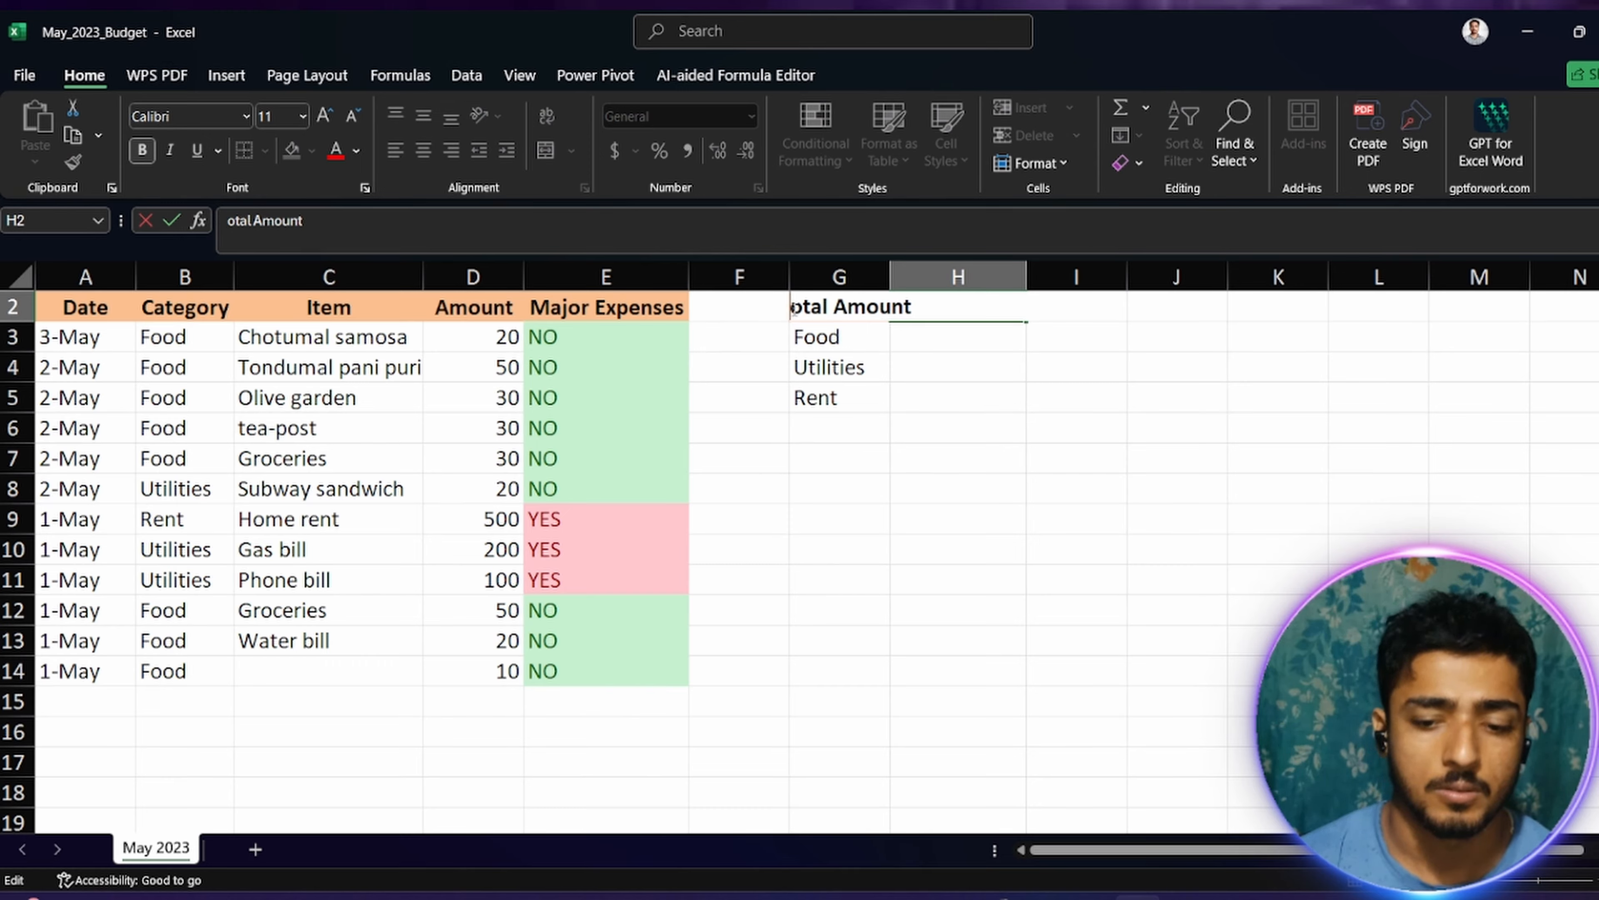
pyautogui.write('T')
pyautogui.click(1106, 435)
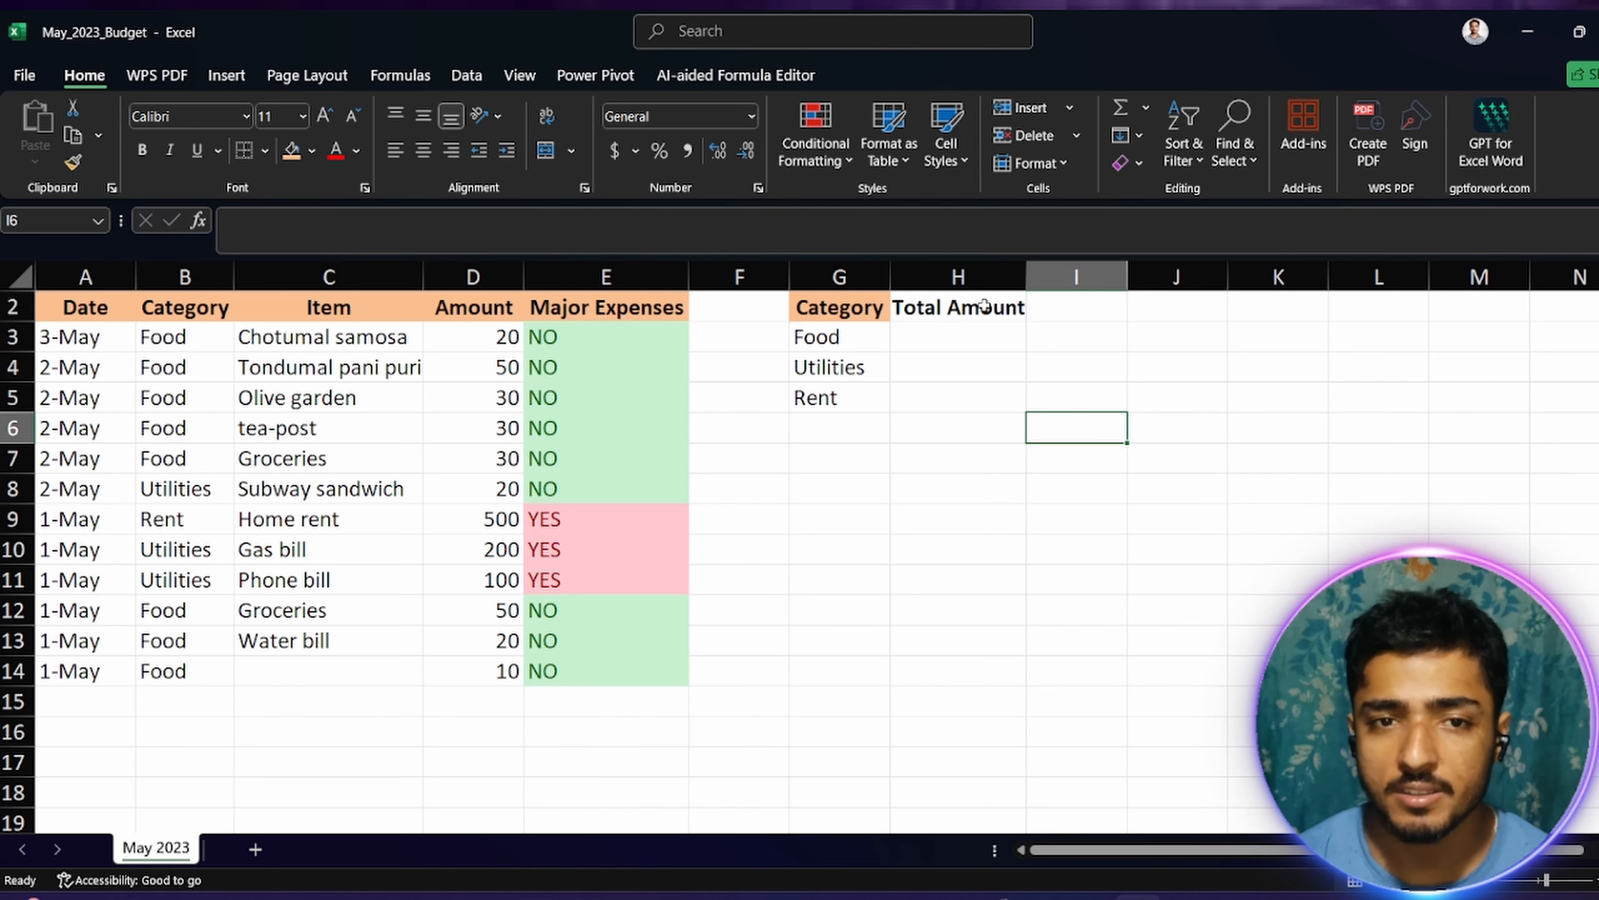
# Step: Copy the formatting of the Category header in G2 onto the Total Amount header in H2 with Format Painter
pyautogui.click(819, 314)
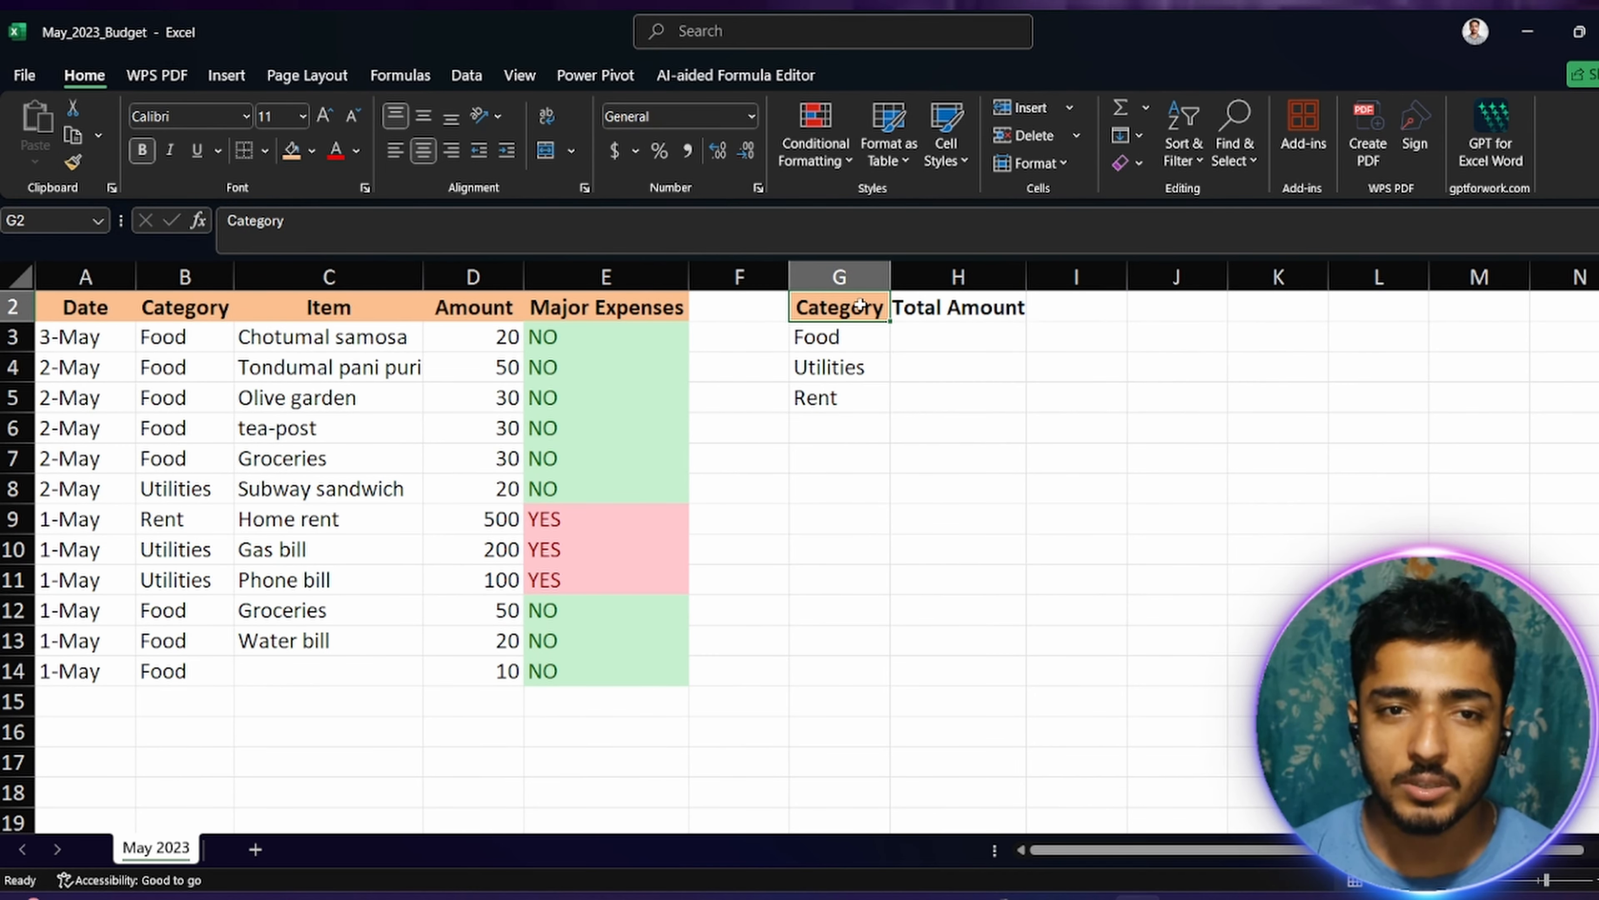
pyautogui.click(72, 162)
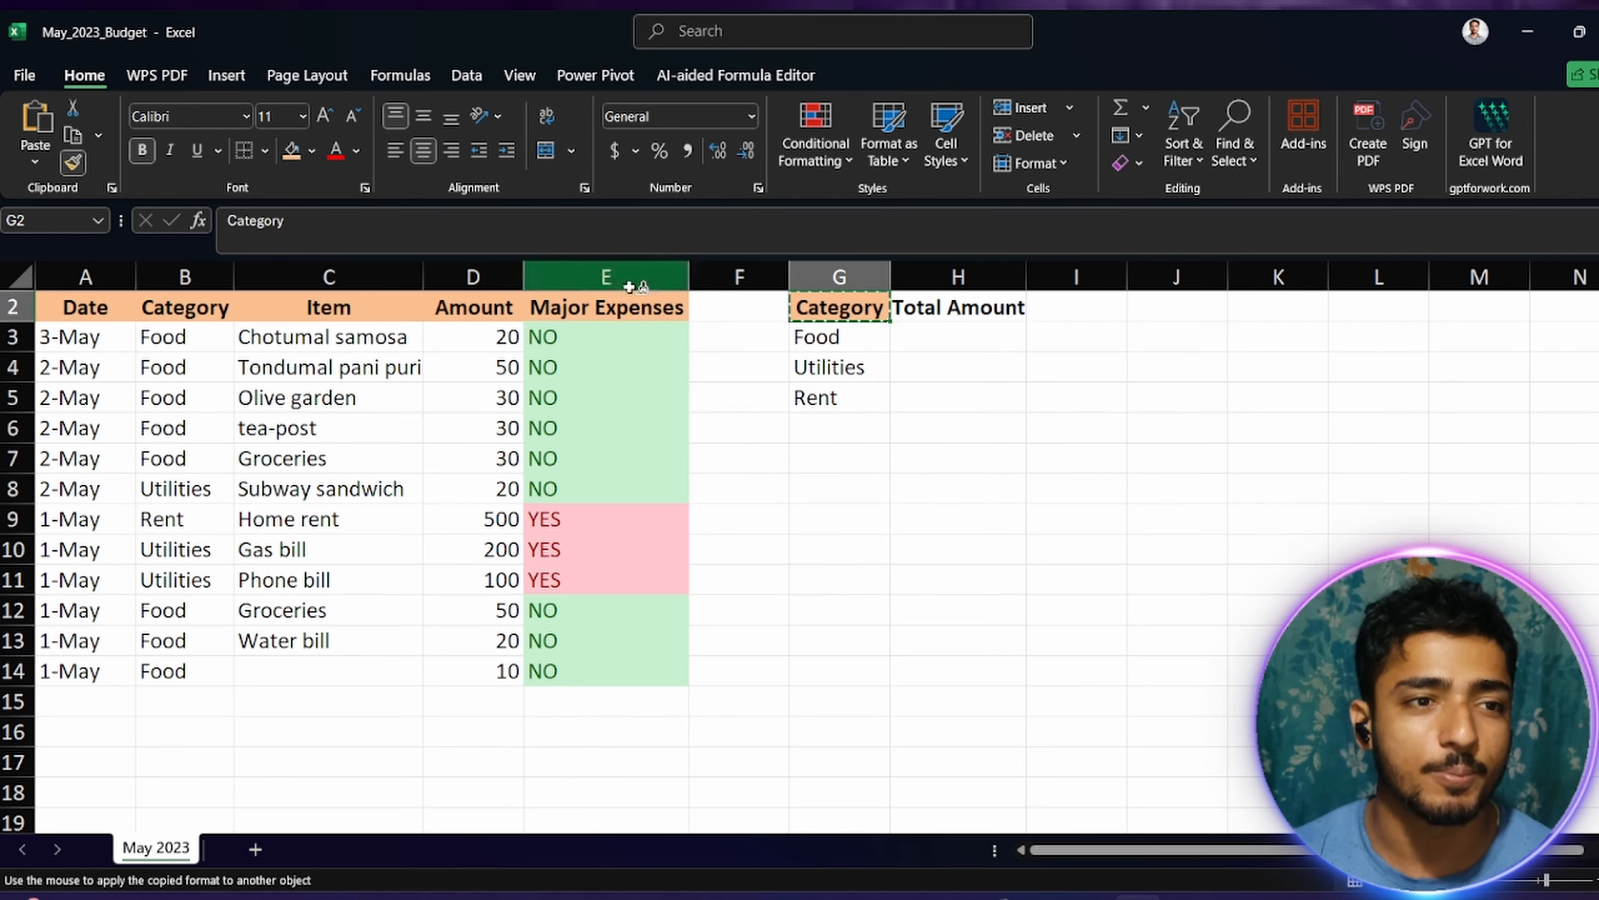
pyautogui.moveTo(952, 317); pyautogui.dragTo(957, 306)
pyautogui.click(1020, 437)
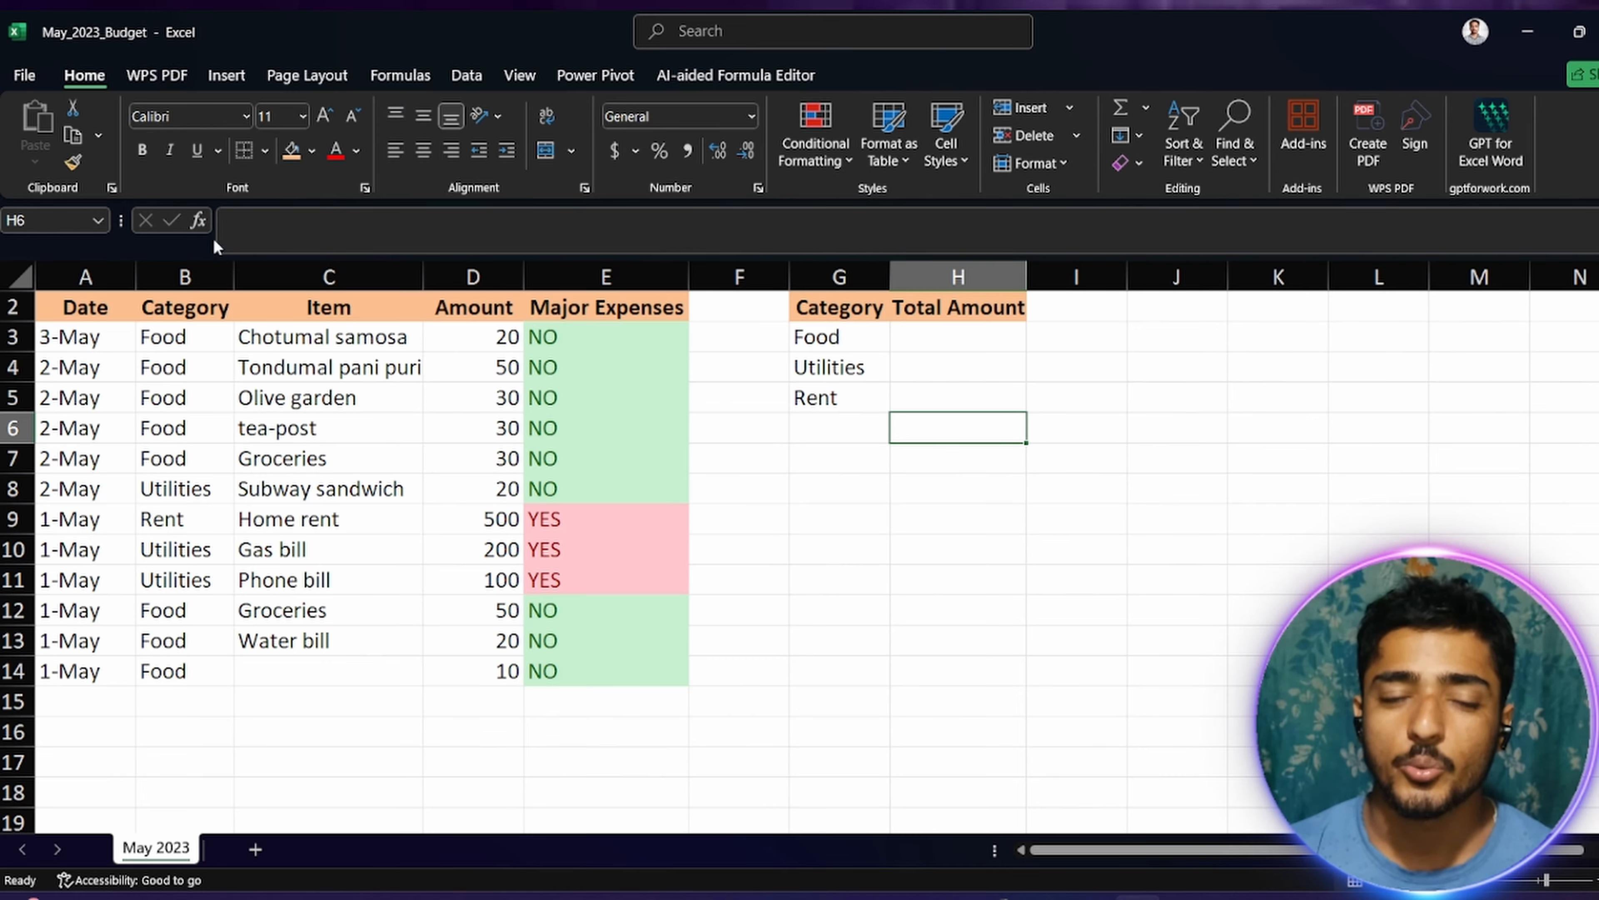
# Step: Enter =SUMIF(B3:B14,G3,D3:D14) in H3 to total the amounts of the Food category
pyautogui.click(934, 342)
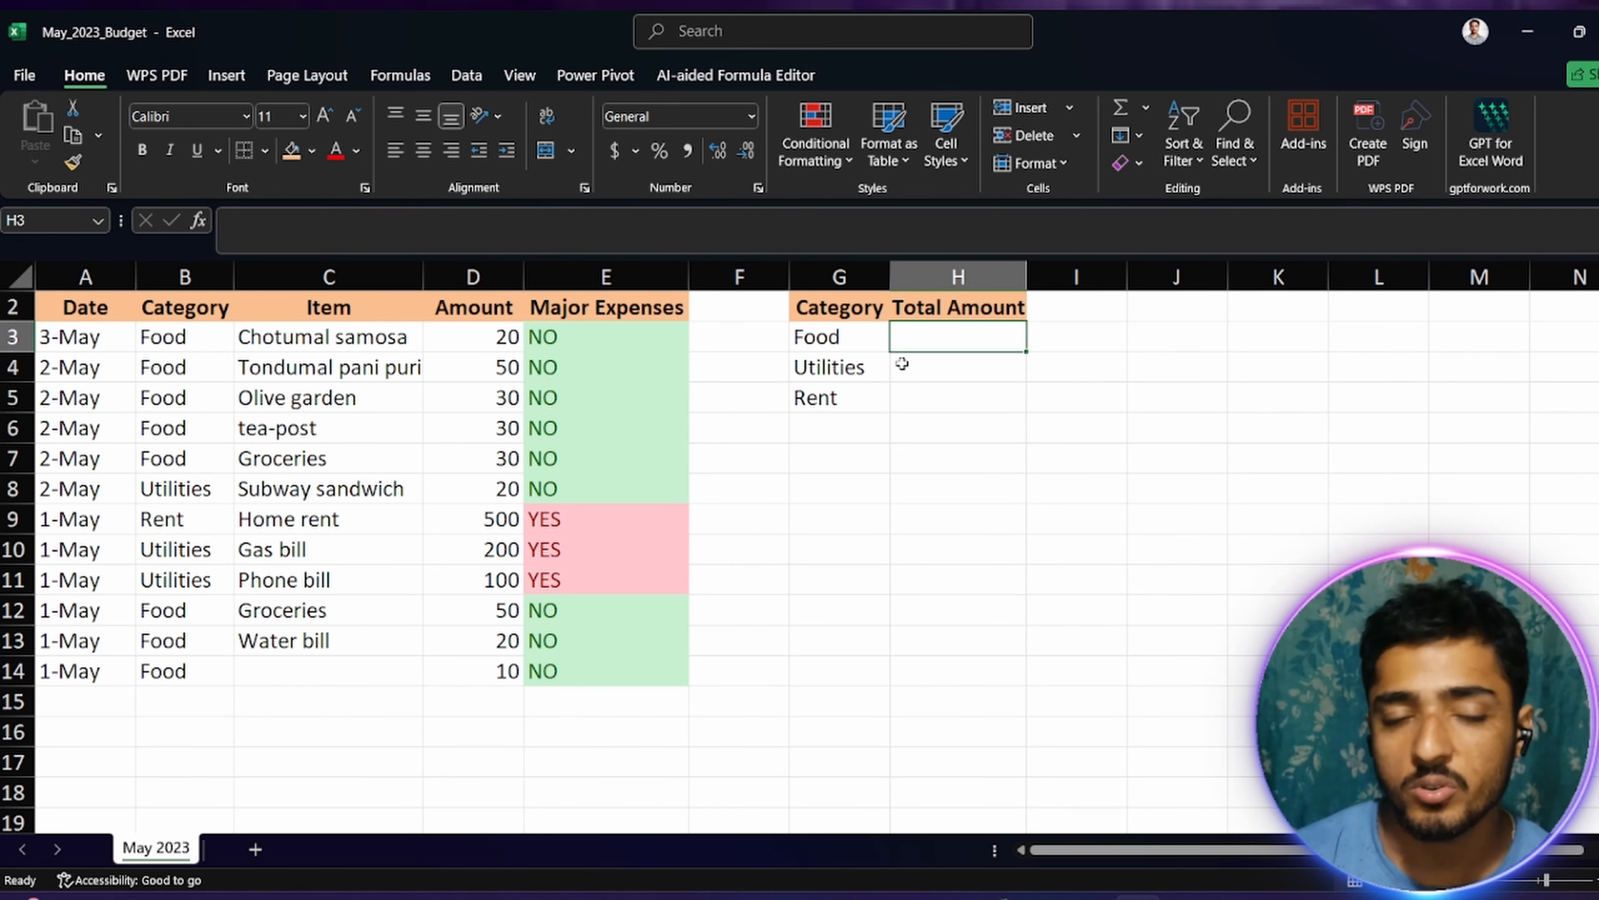
pyautogui.doubleClick(931, 338)
pyautogui.write('=')
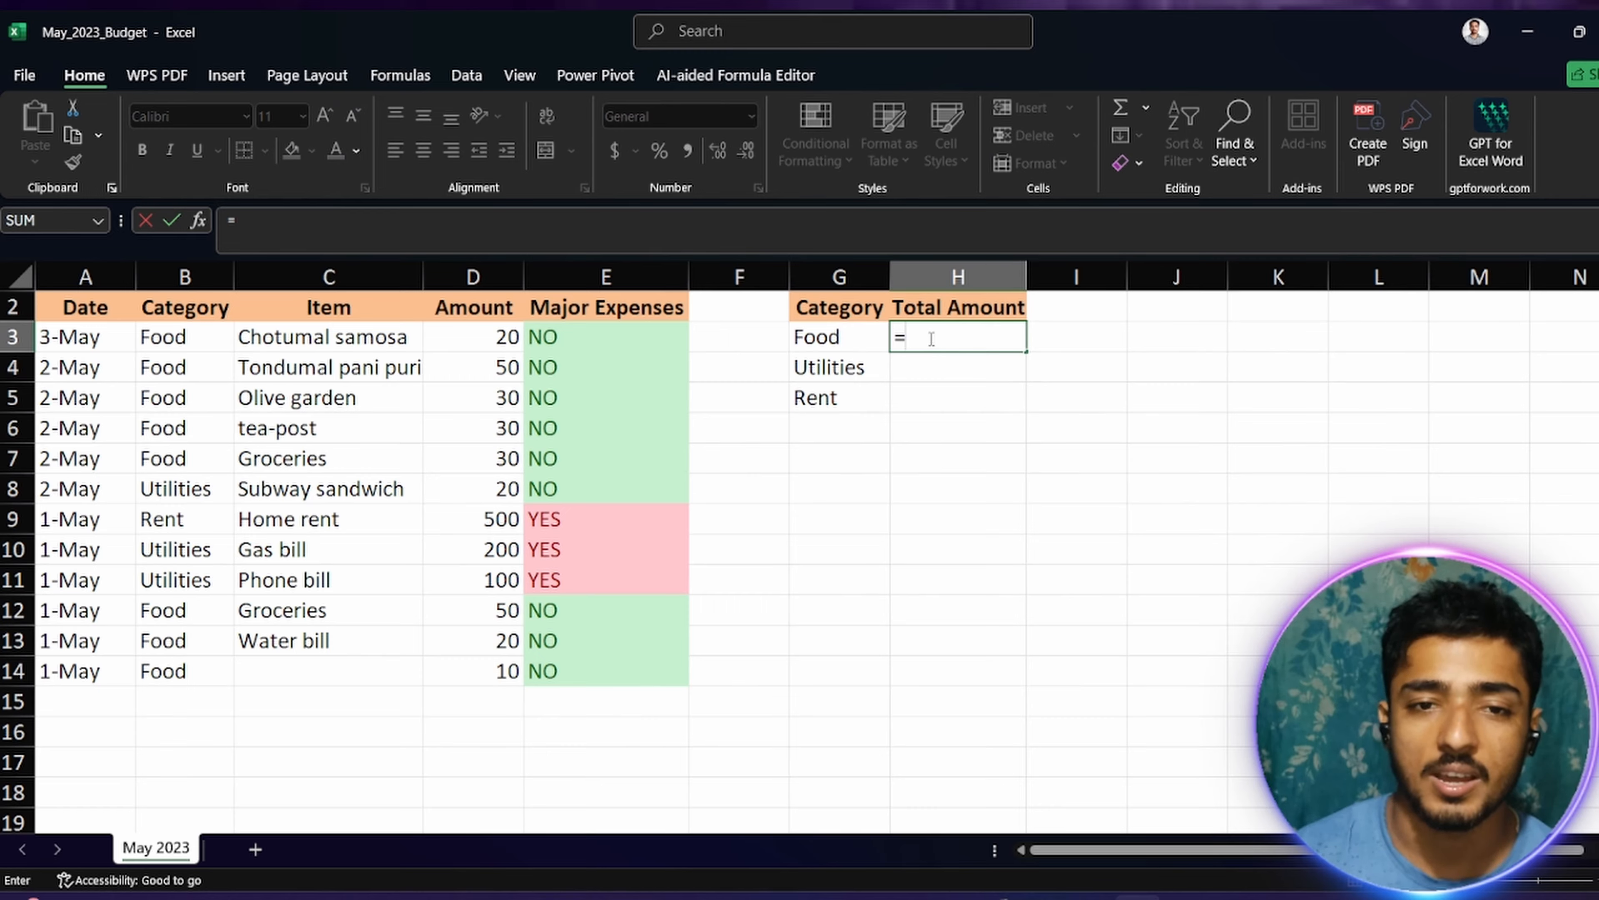
pyautogui.write('sumif')
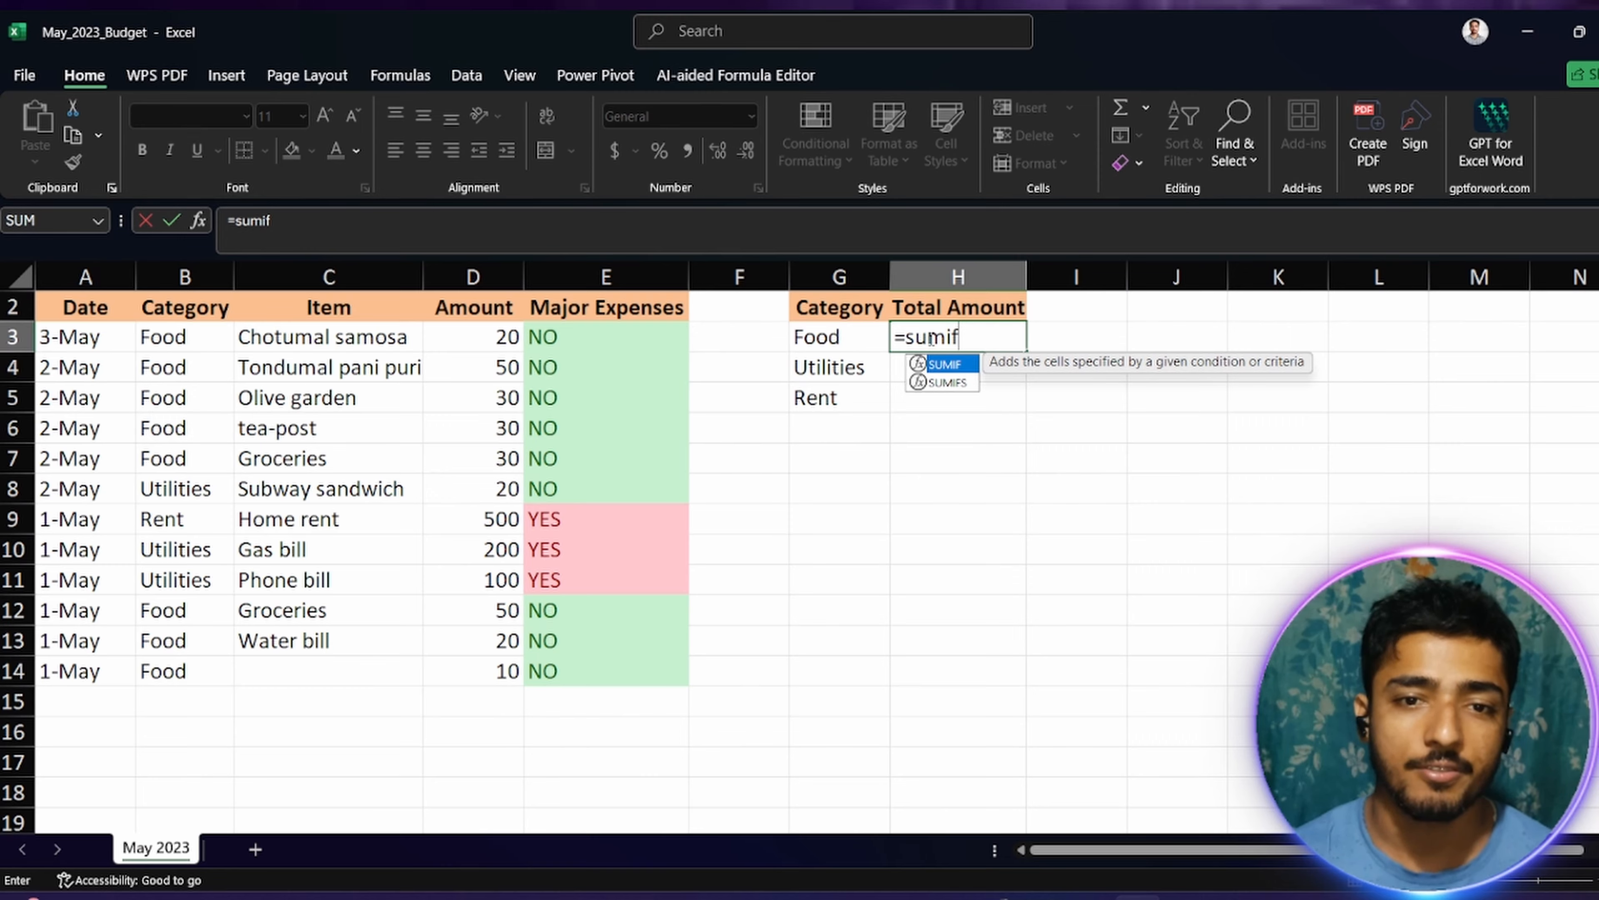
pyautogui.press('Tab')
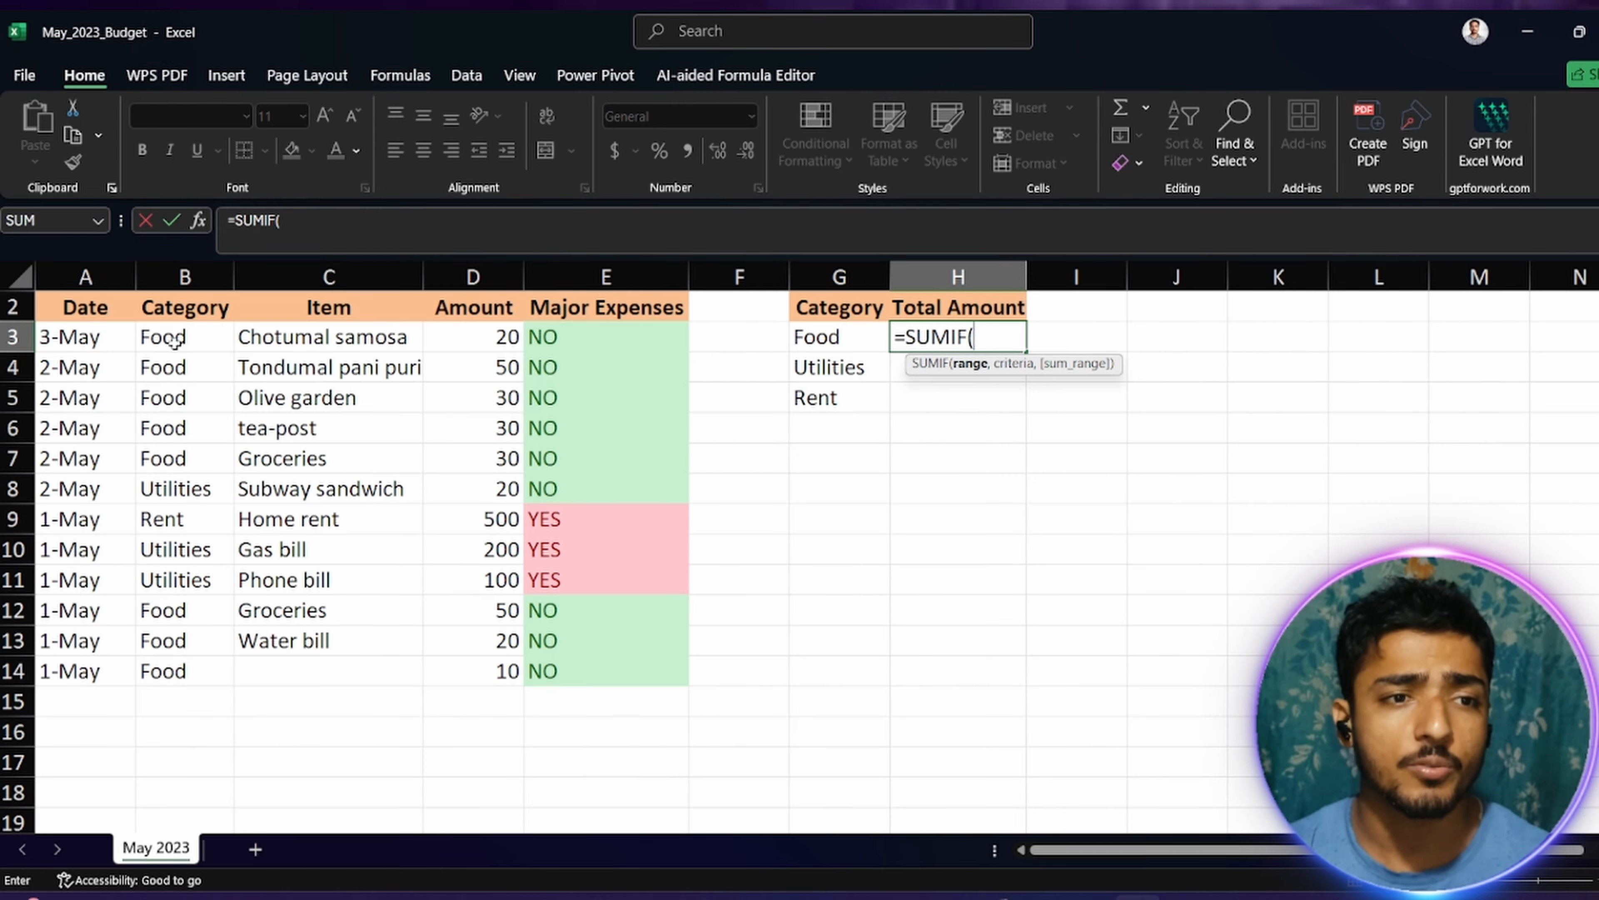
pyautogui.moveTo(174, 340); pyautogui.dragTo(177, 688)
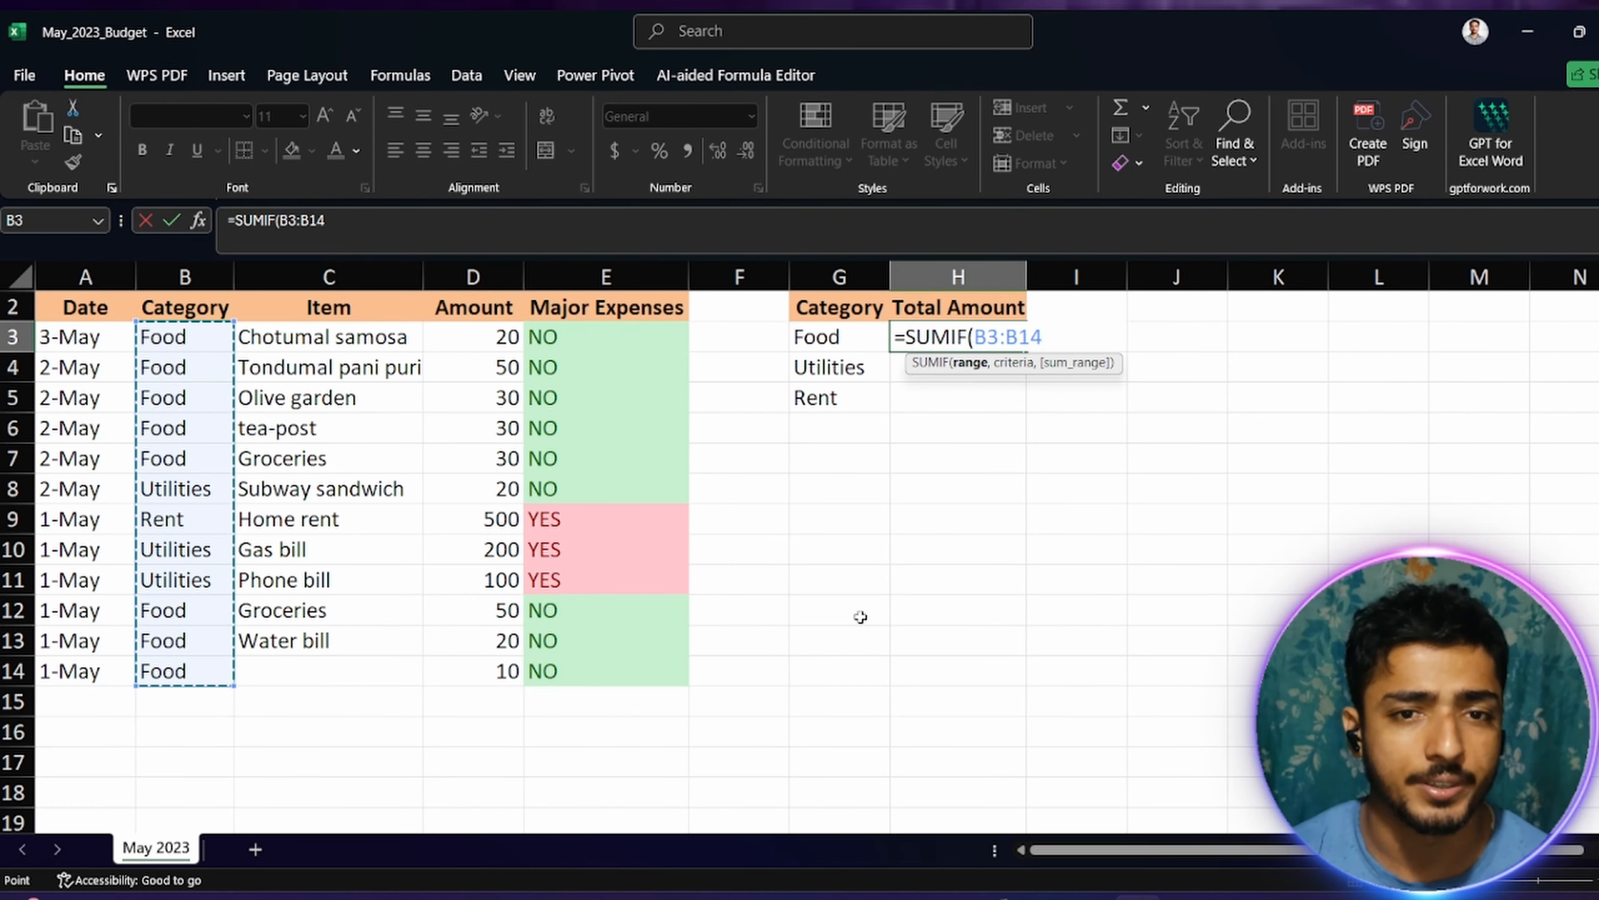
pyautogui.write(',')
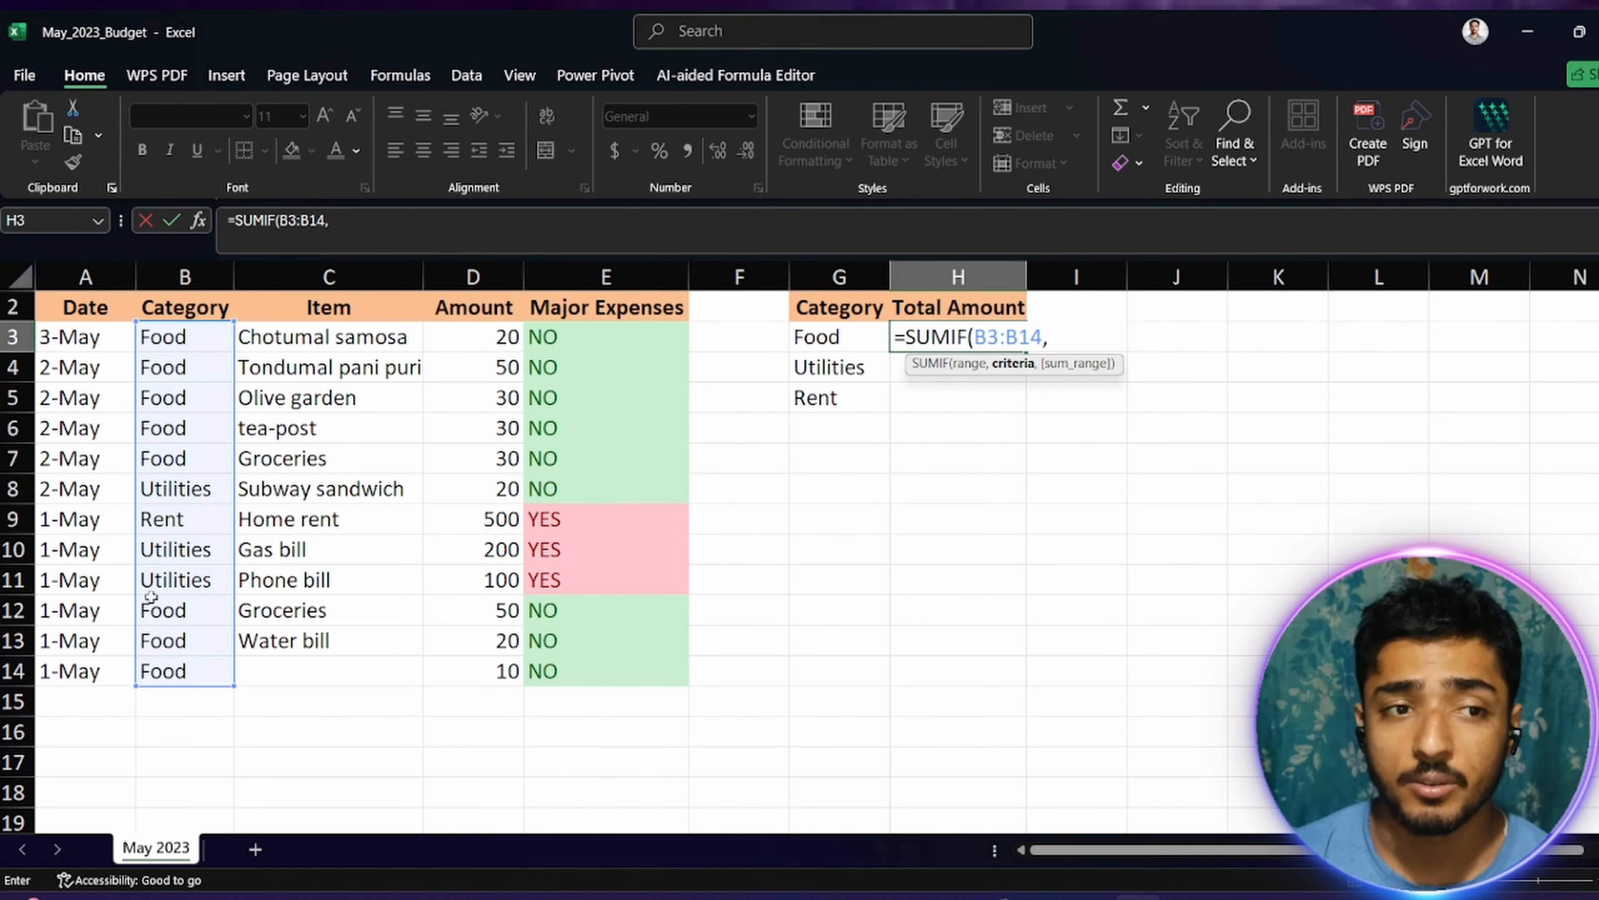
pyautogui.click(848, 345)
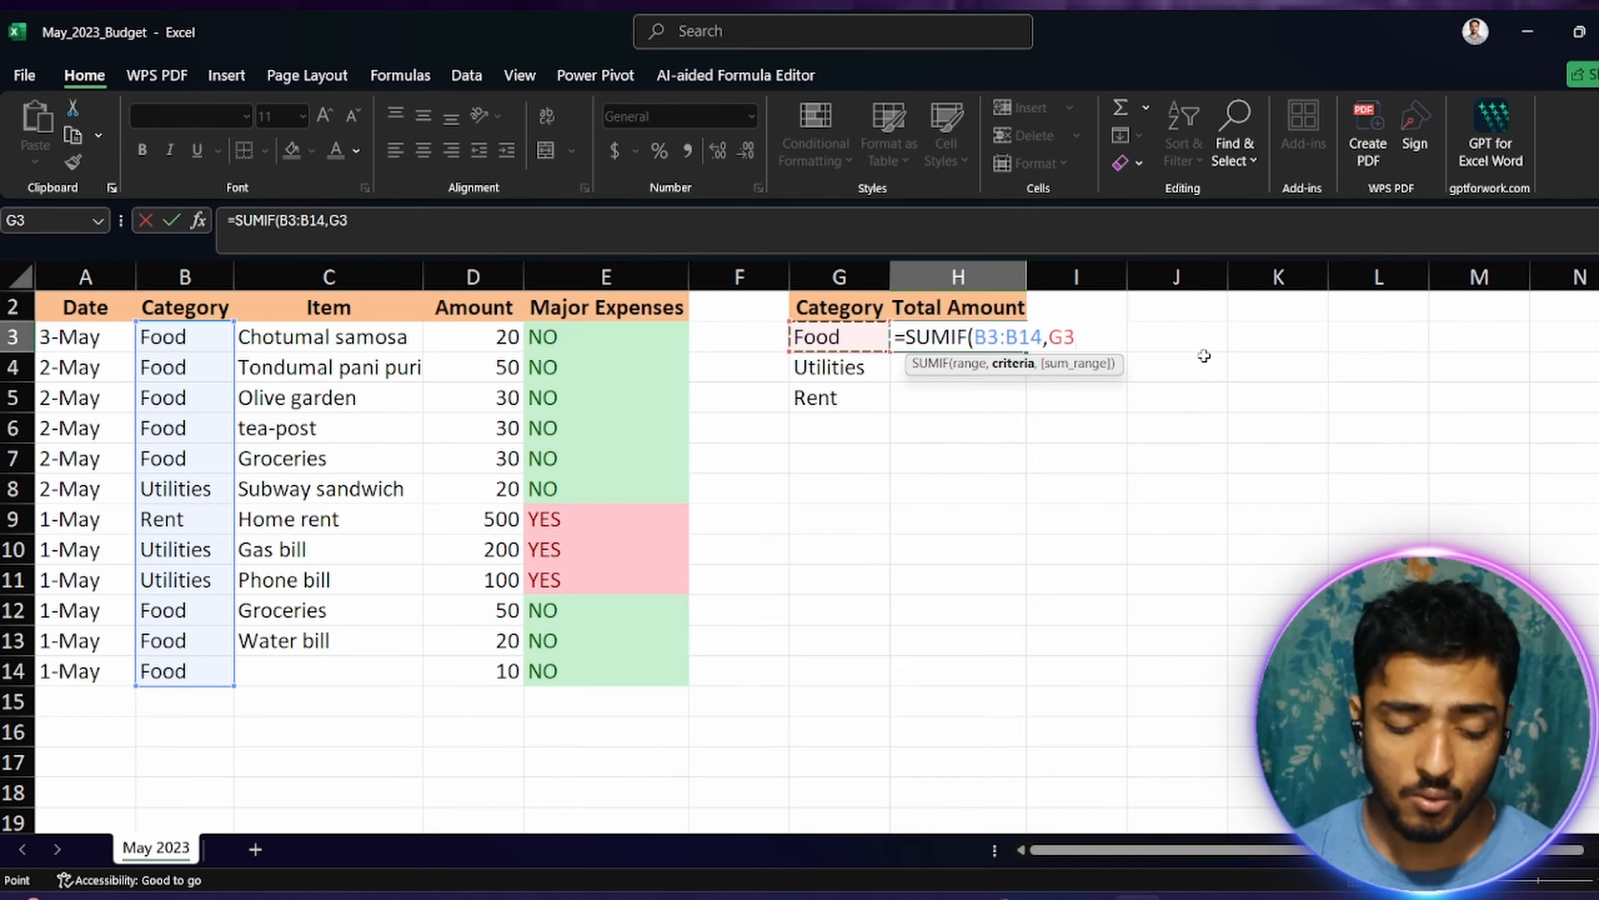
pyautogui.write(',')
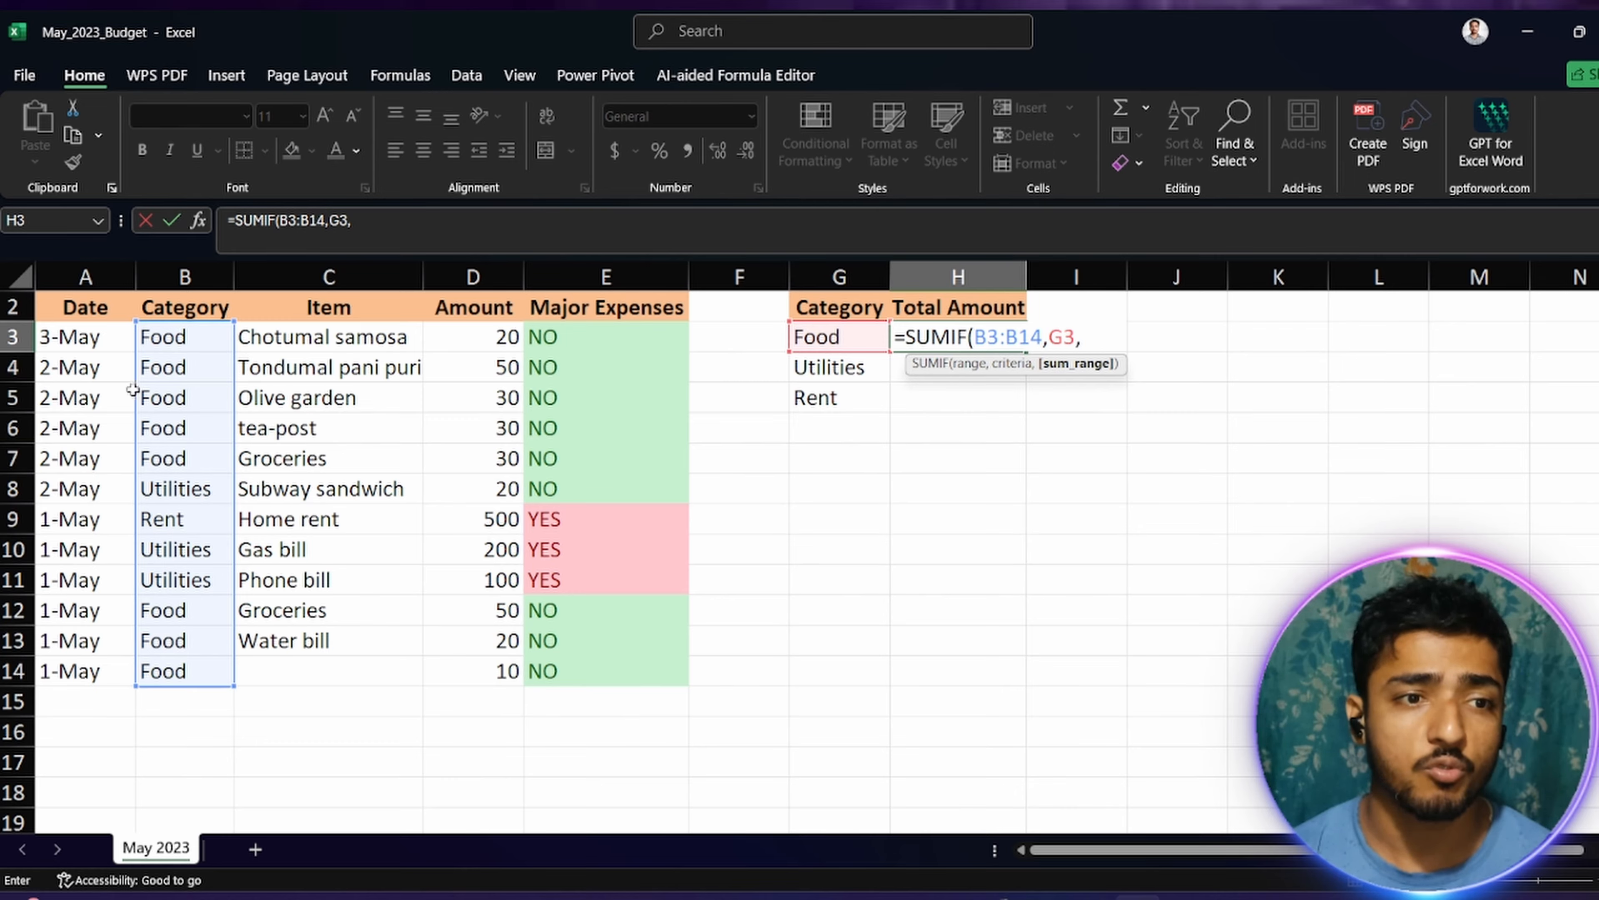
pyautogui.moveTo(490, 336); pyautogui.dragTo(505, 669)
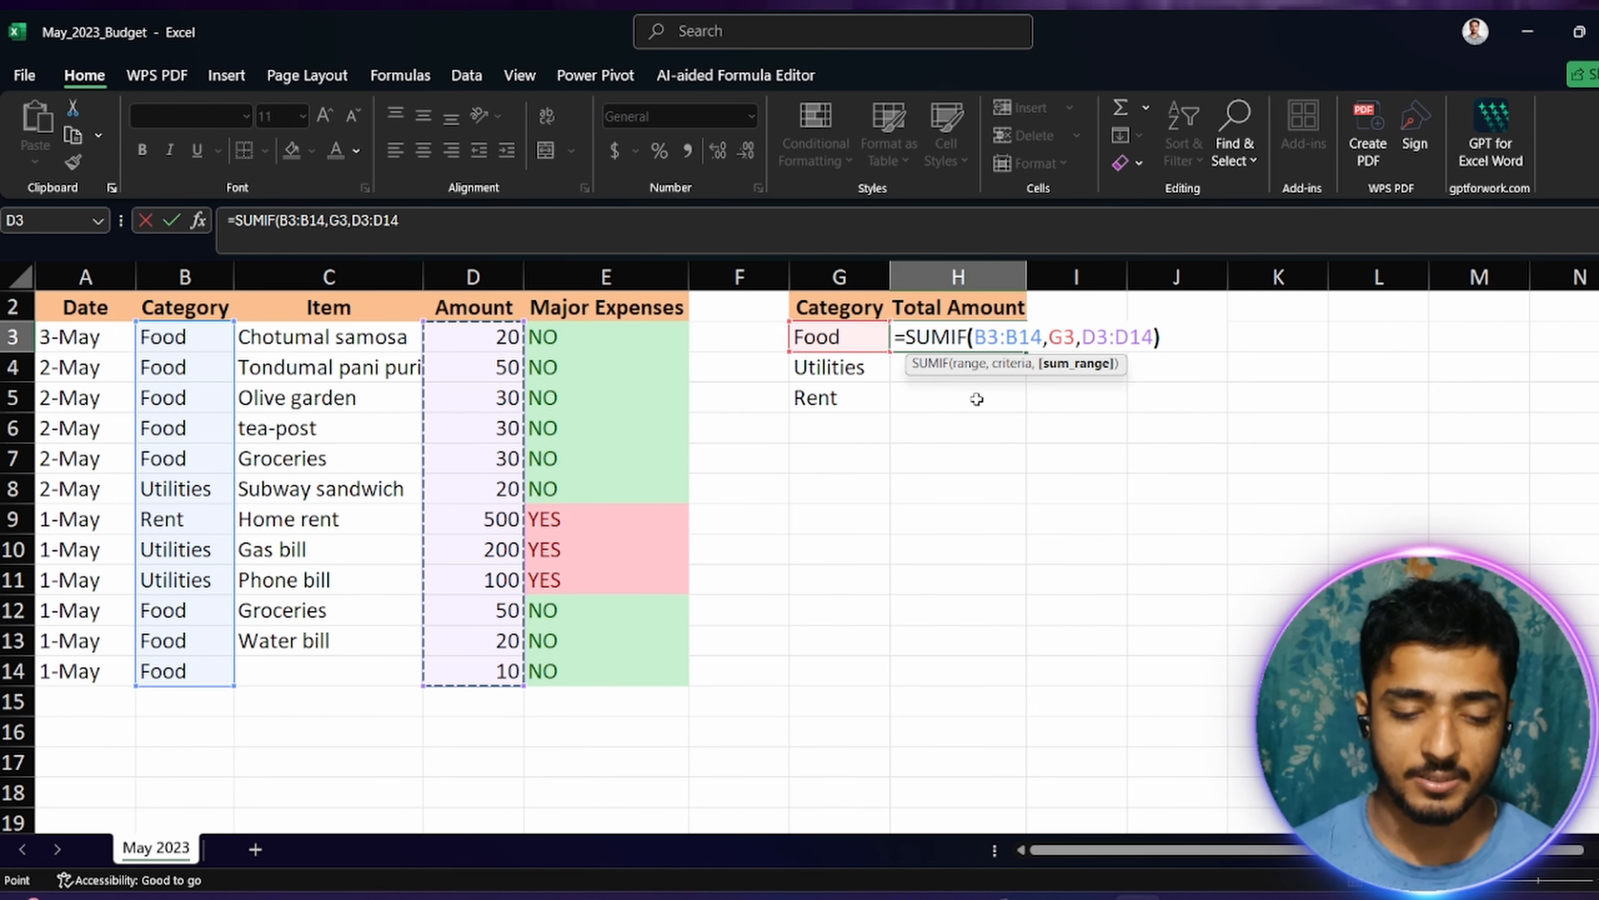
pyautogui.press('Return')
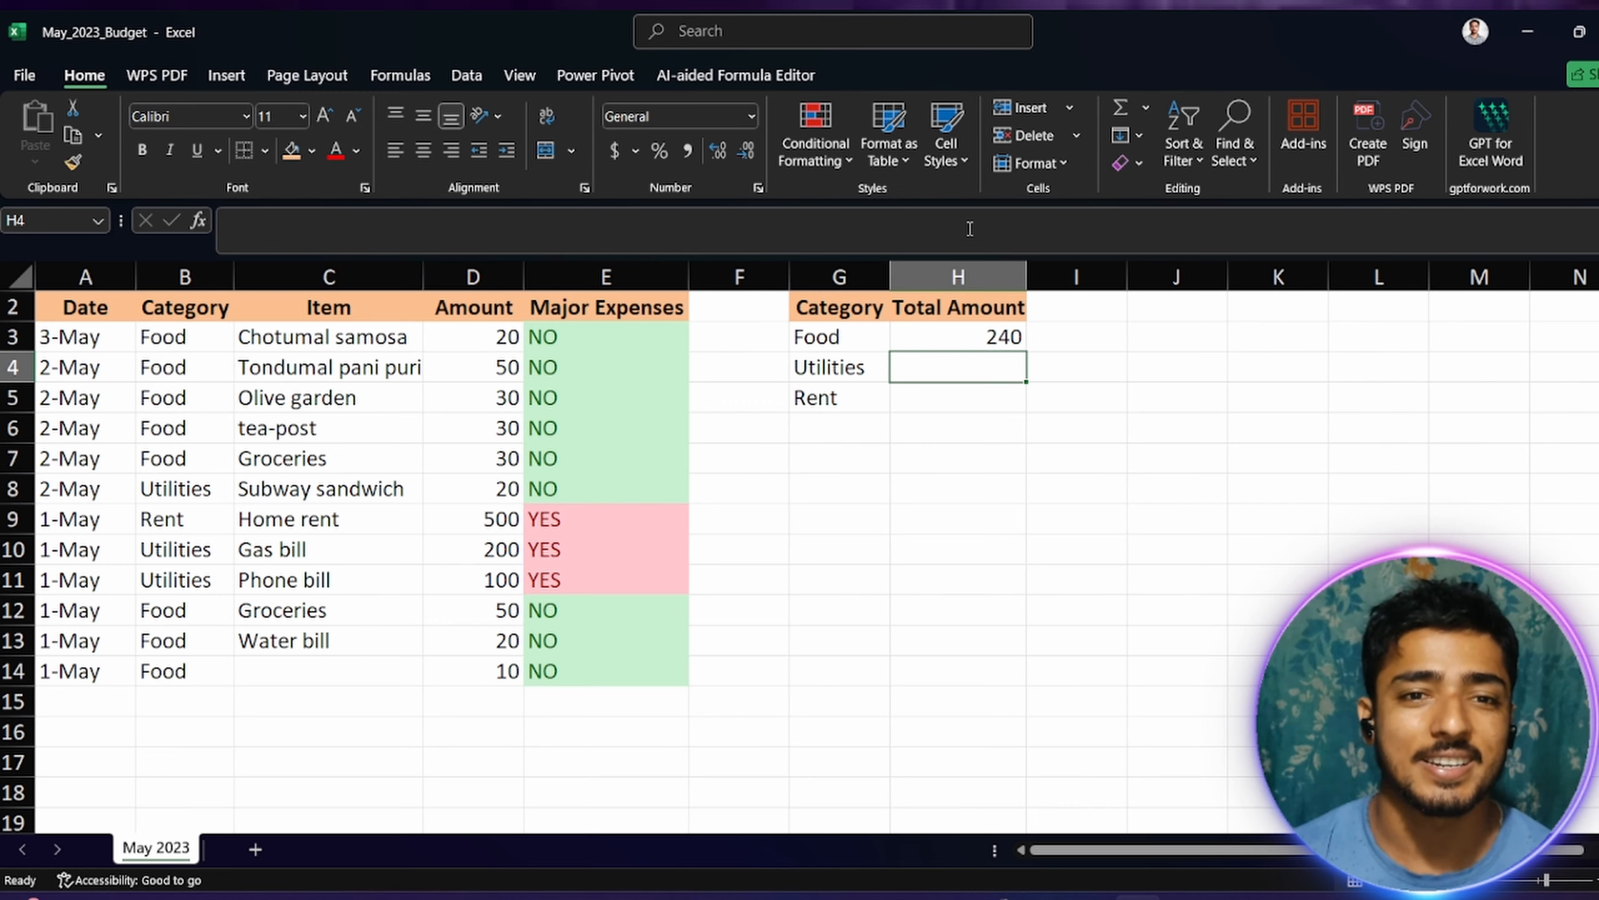
# Step: Review the Food amounts in D3:D6 and D12:D14, and fill the SUMIF formula from H3 down to H5
pyautogui.click(980, 343)
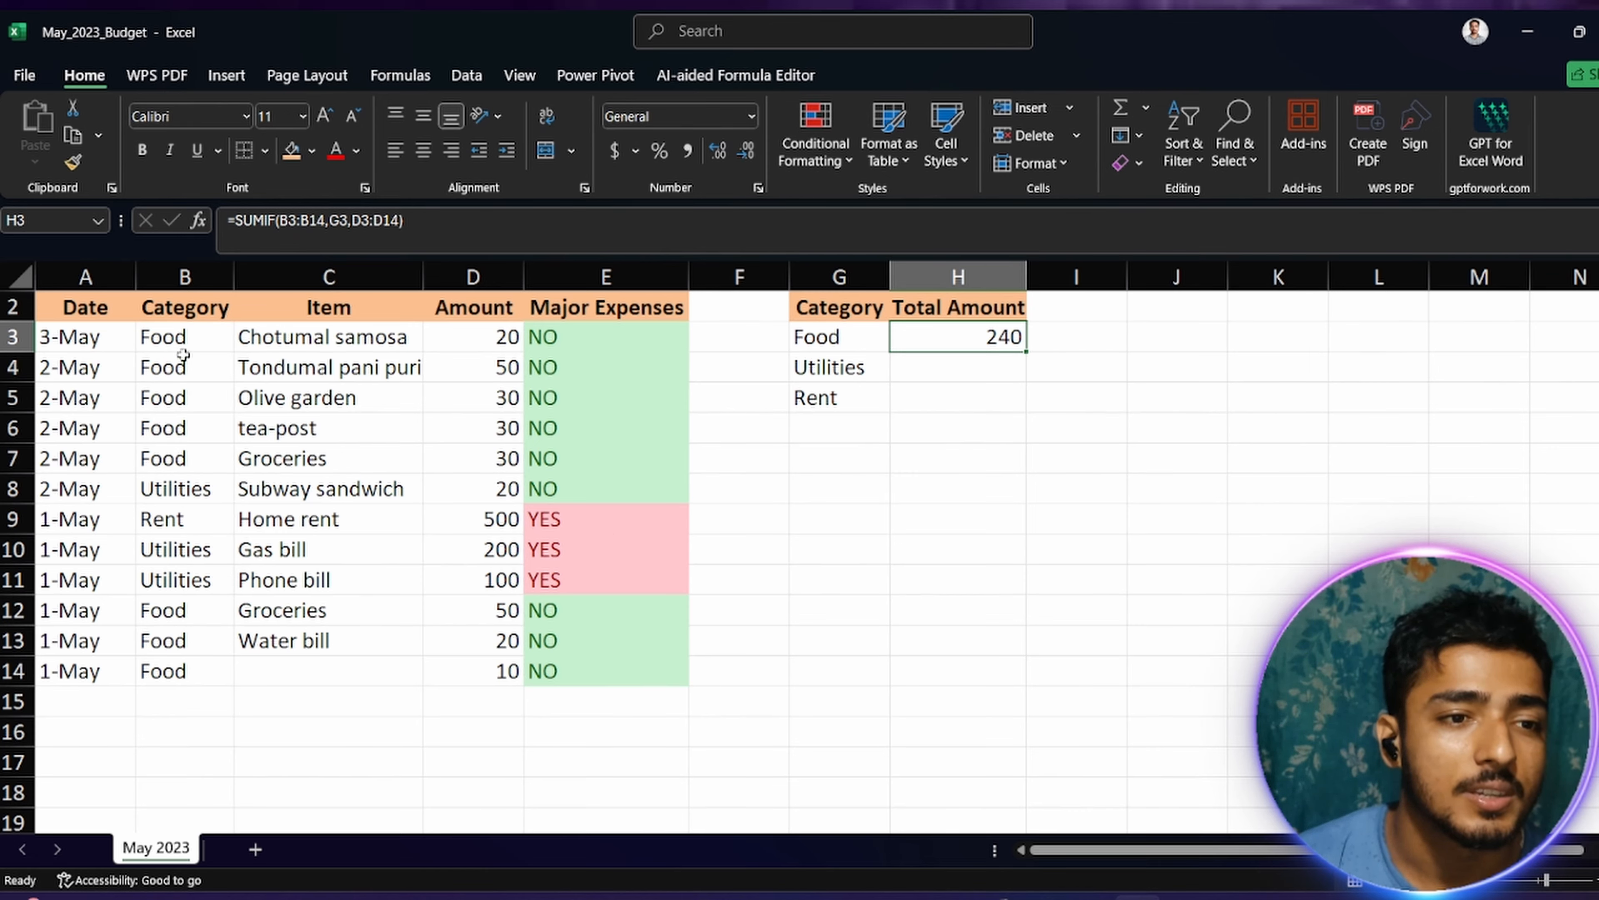
pyautogui.moveTo(511, 343); pyautogui.dragTo(488, 422)
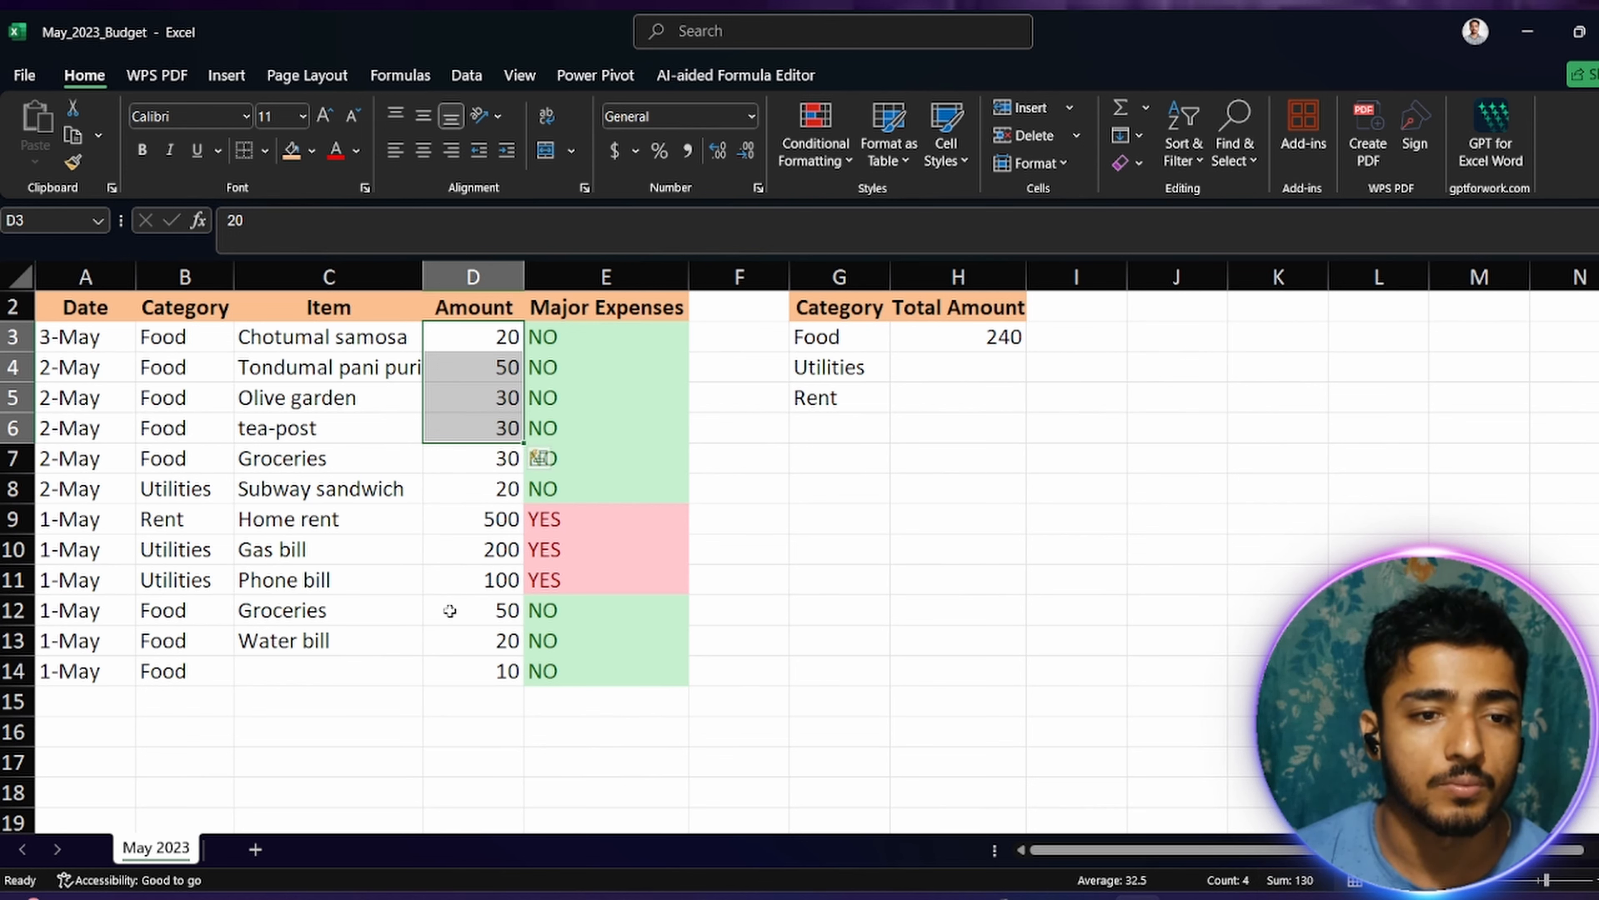
pyautogui.moveTo(449, 609); pyautogui.dragTo(463, 673)
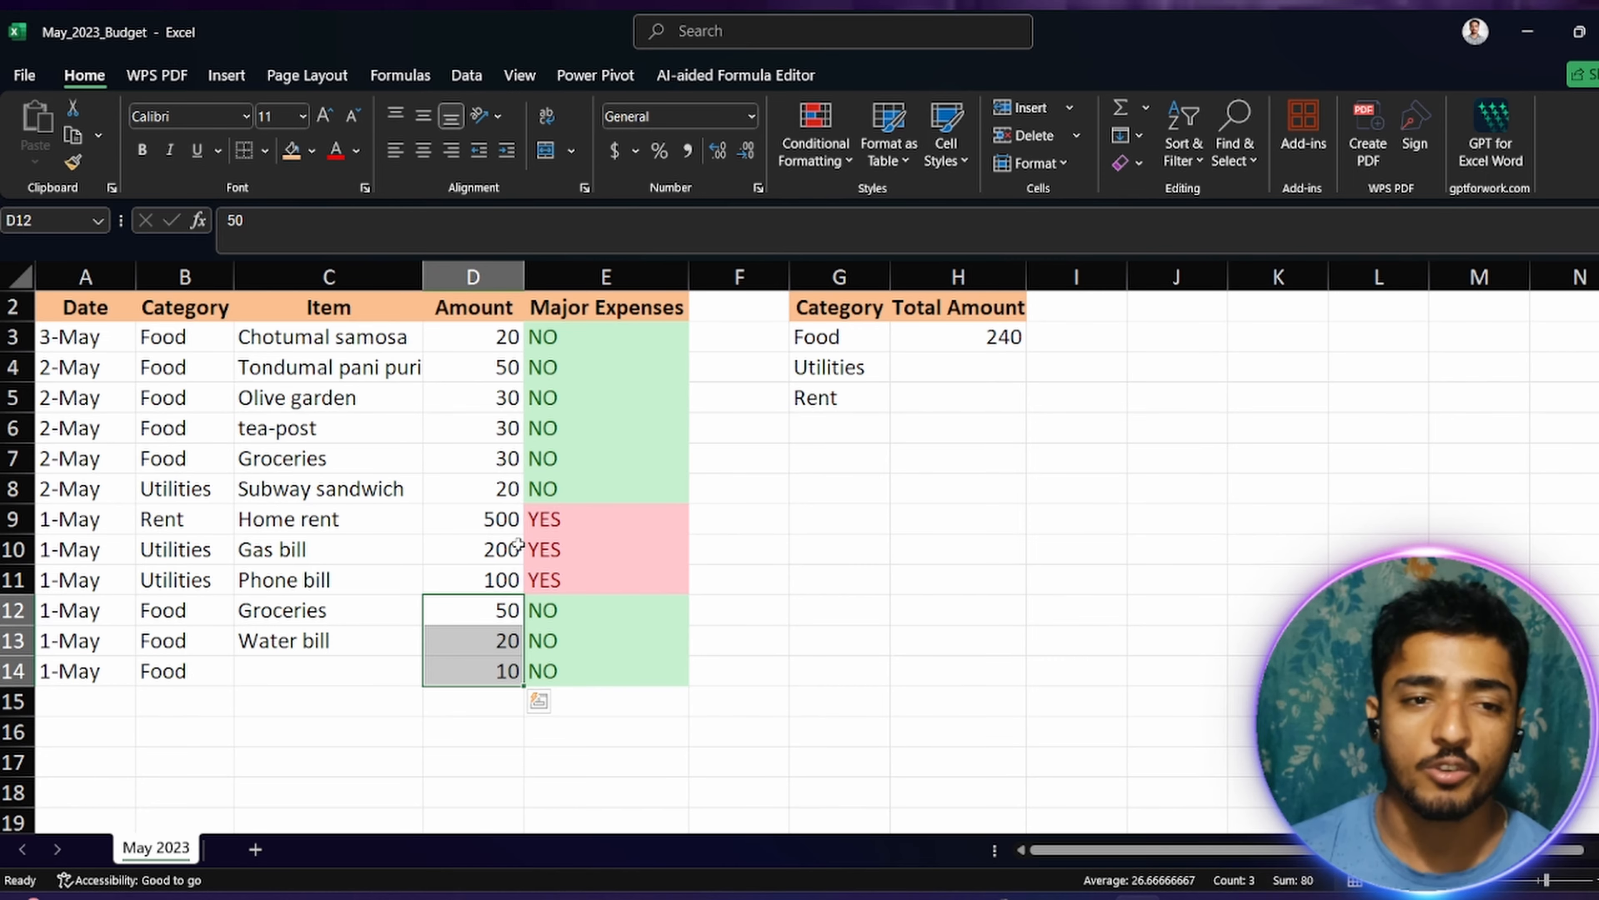
pyautogui.click(919, 458)
pyautogui.click(1020, 348)
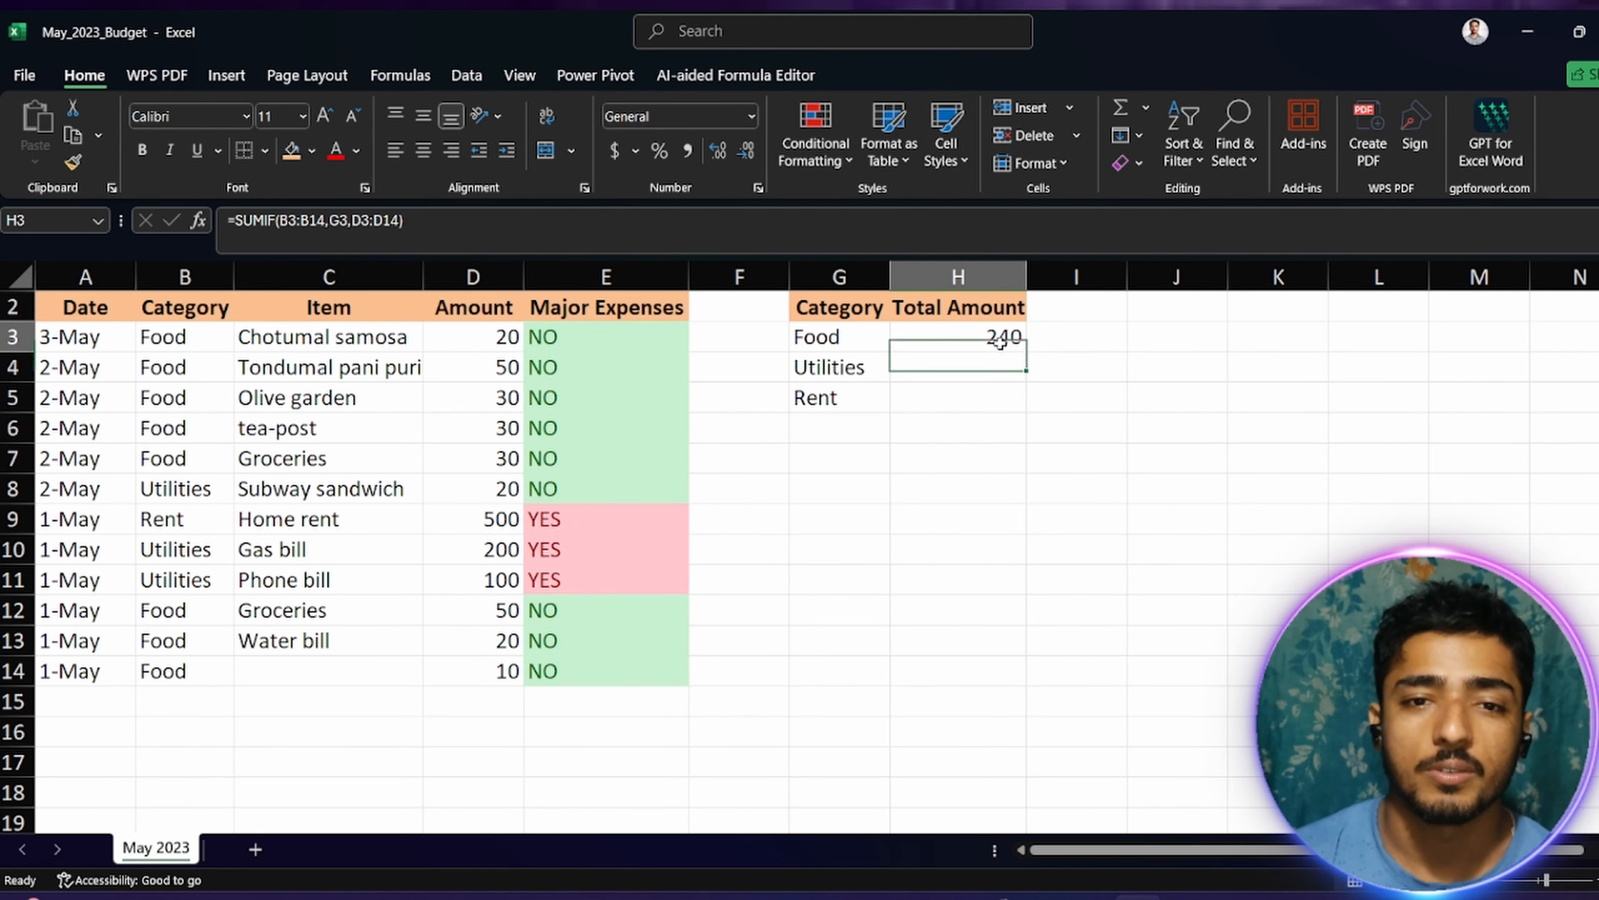
pyautogui.moveTo(1021, 350); pyautogui.dragTo(1016, 410)
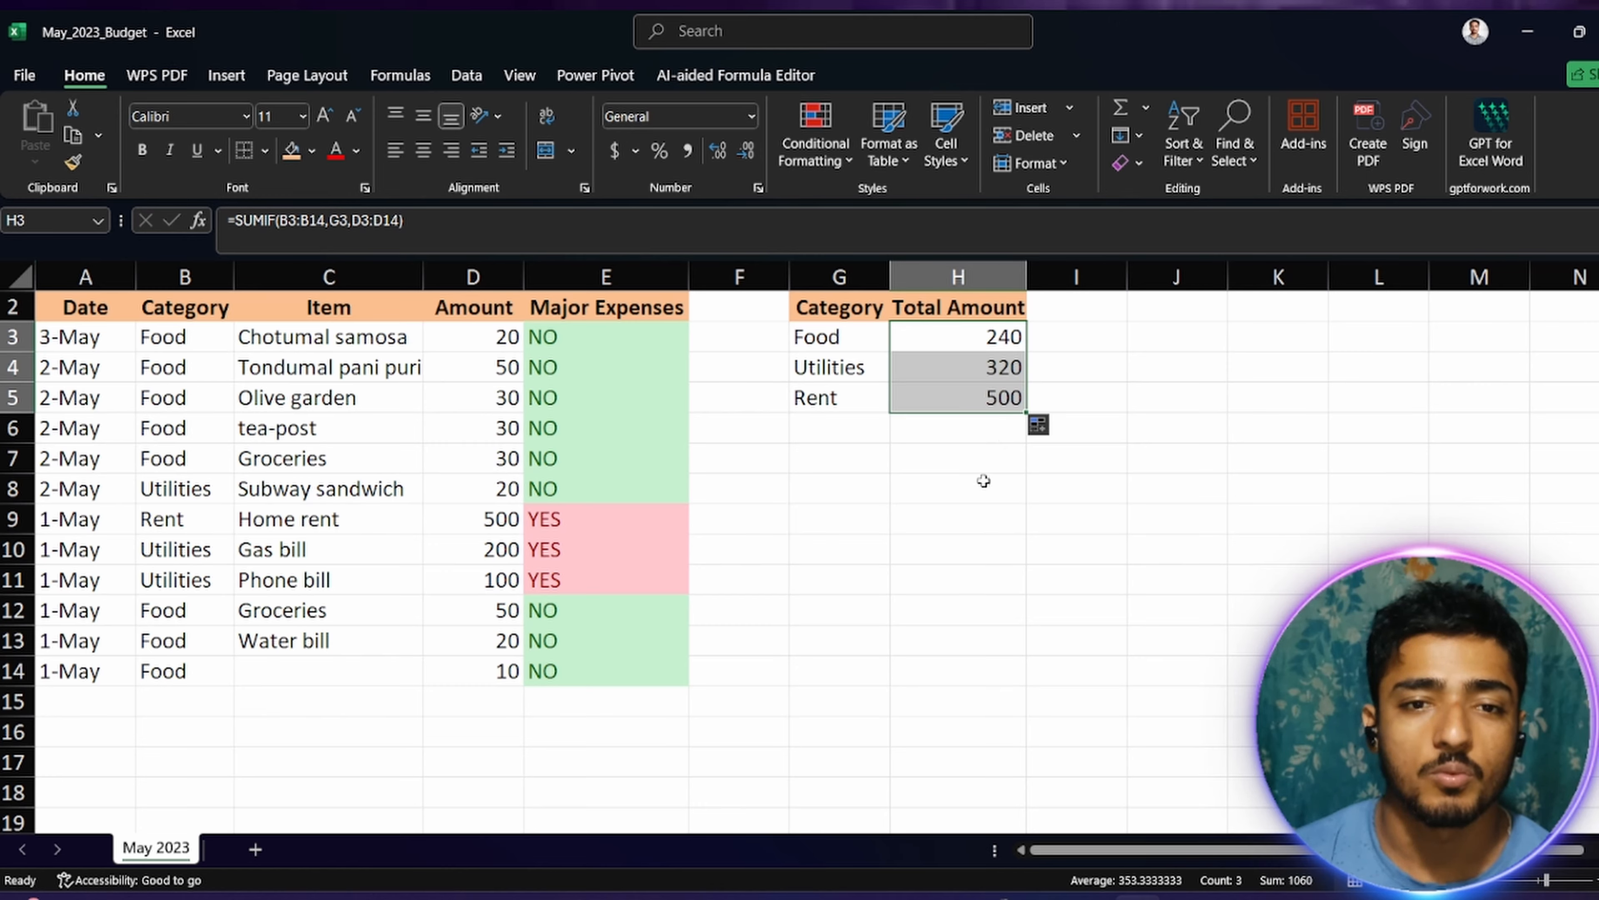
# Step: Correct the Utilities formula in H4 so both ranges start at row 3, giving =SUMIF(B3:B15,G4,D3:D15)
pyautogui.doubleClick(942, 372)
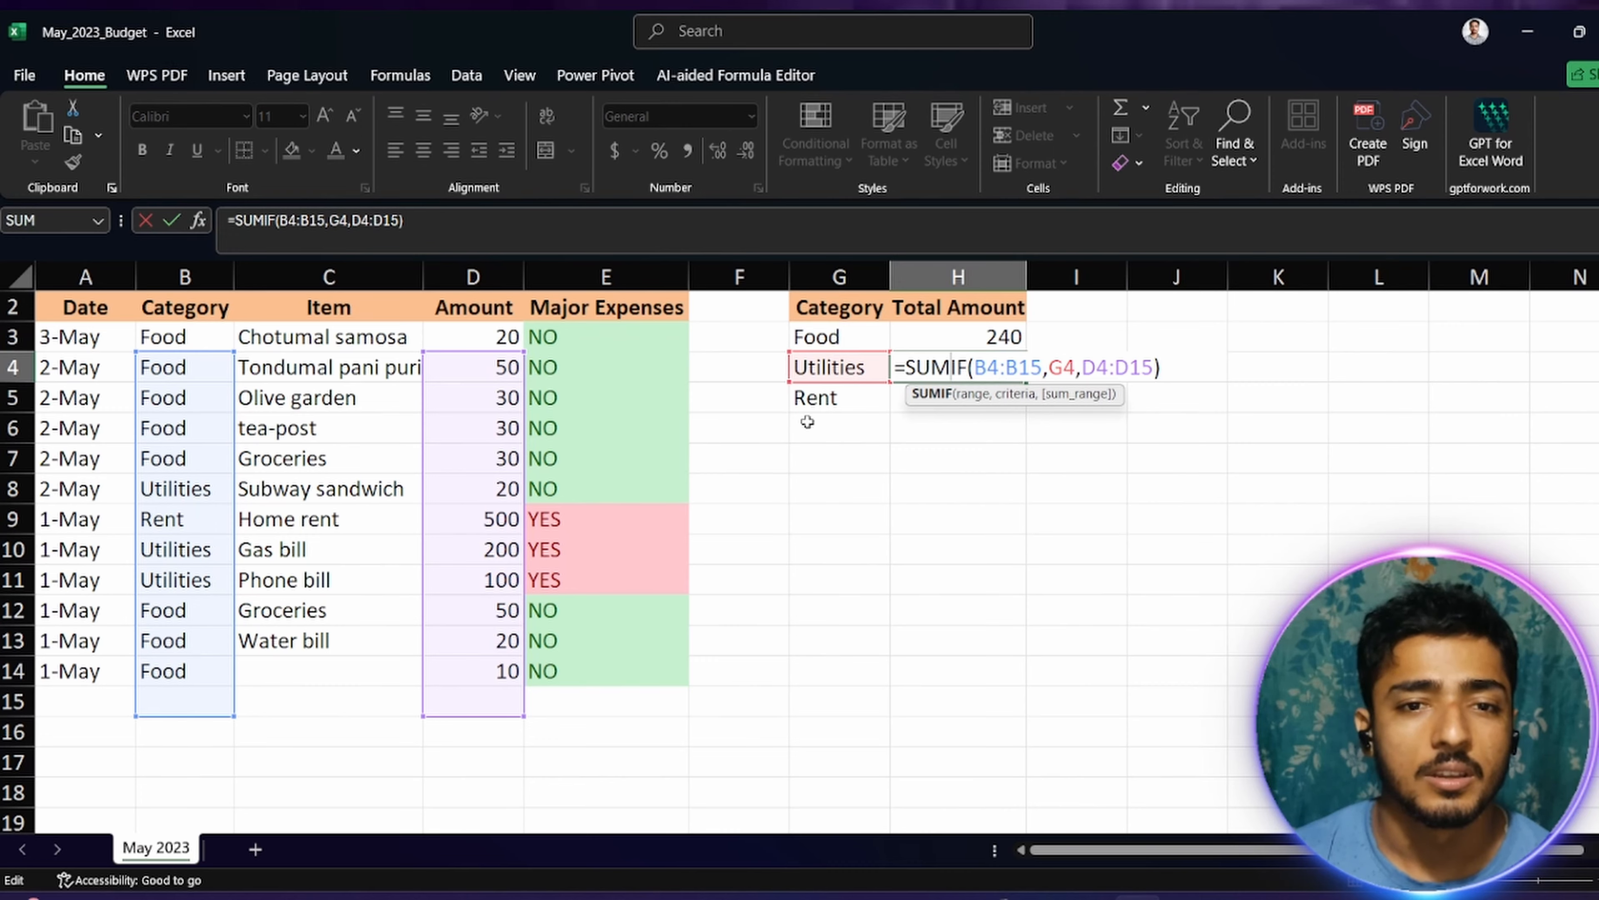
pyautogui.click(1000, 366)
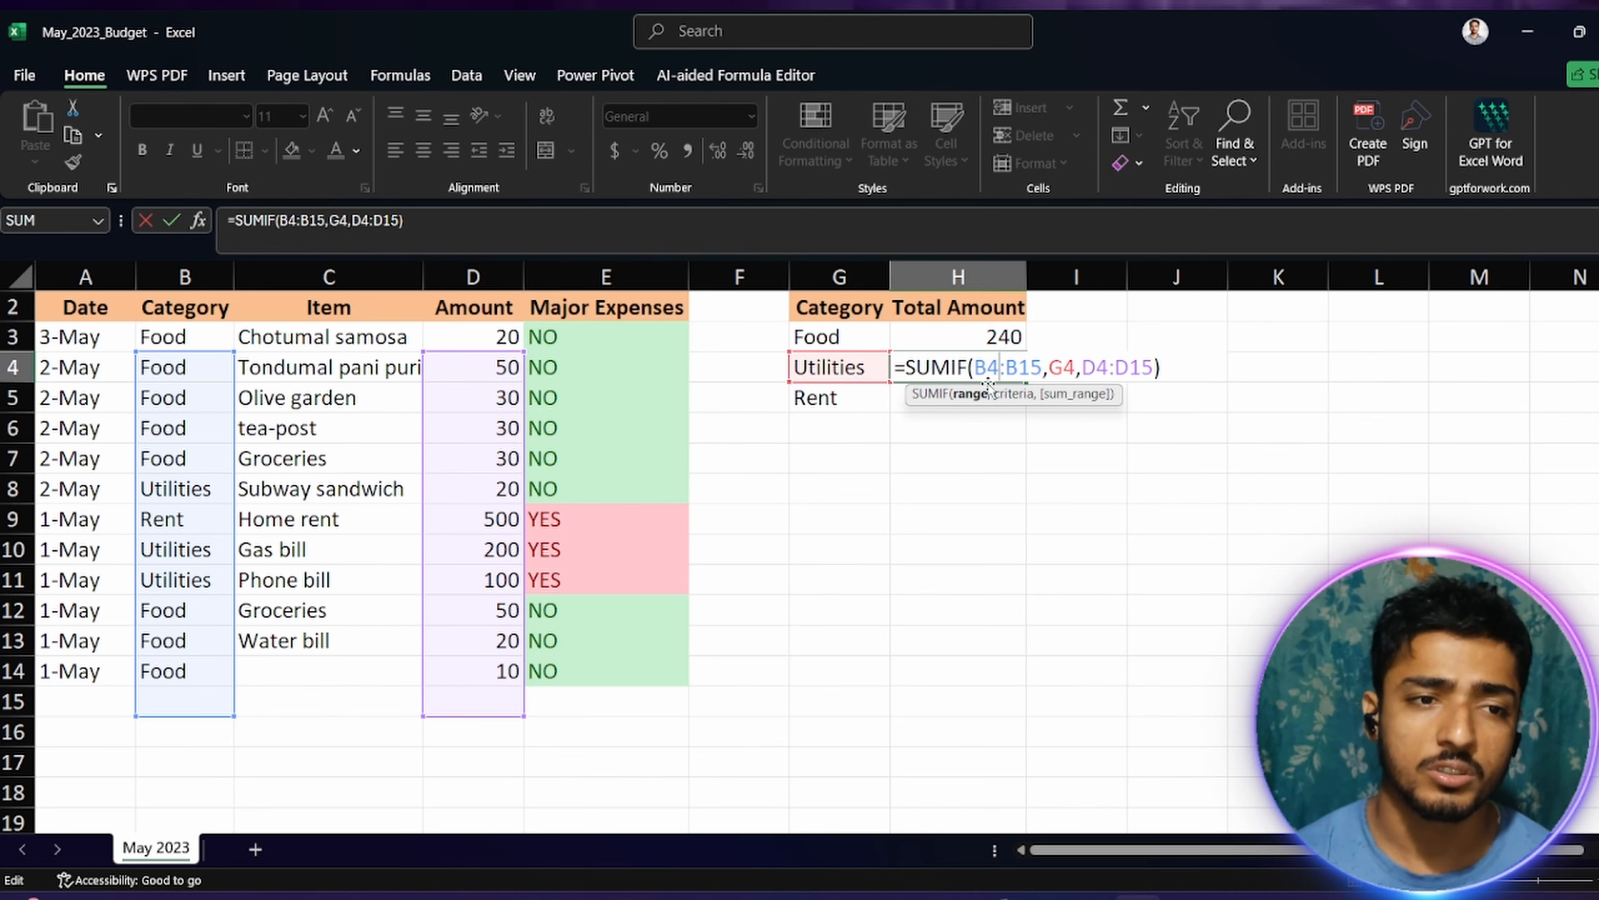
pyautogui.press('BackSpace')
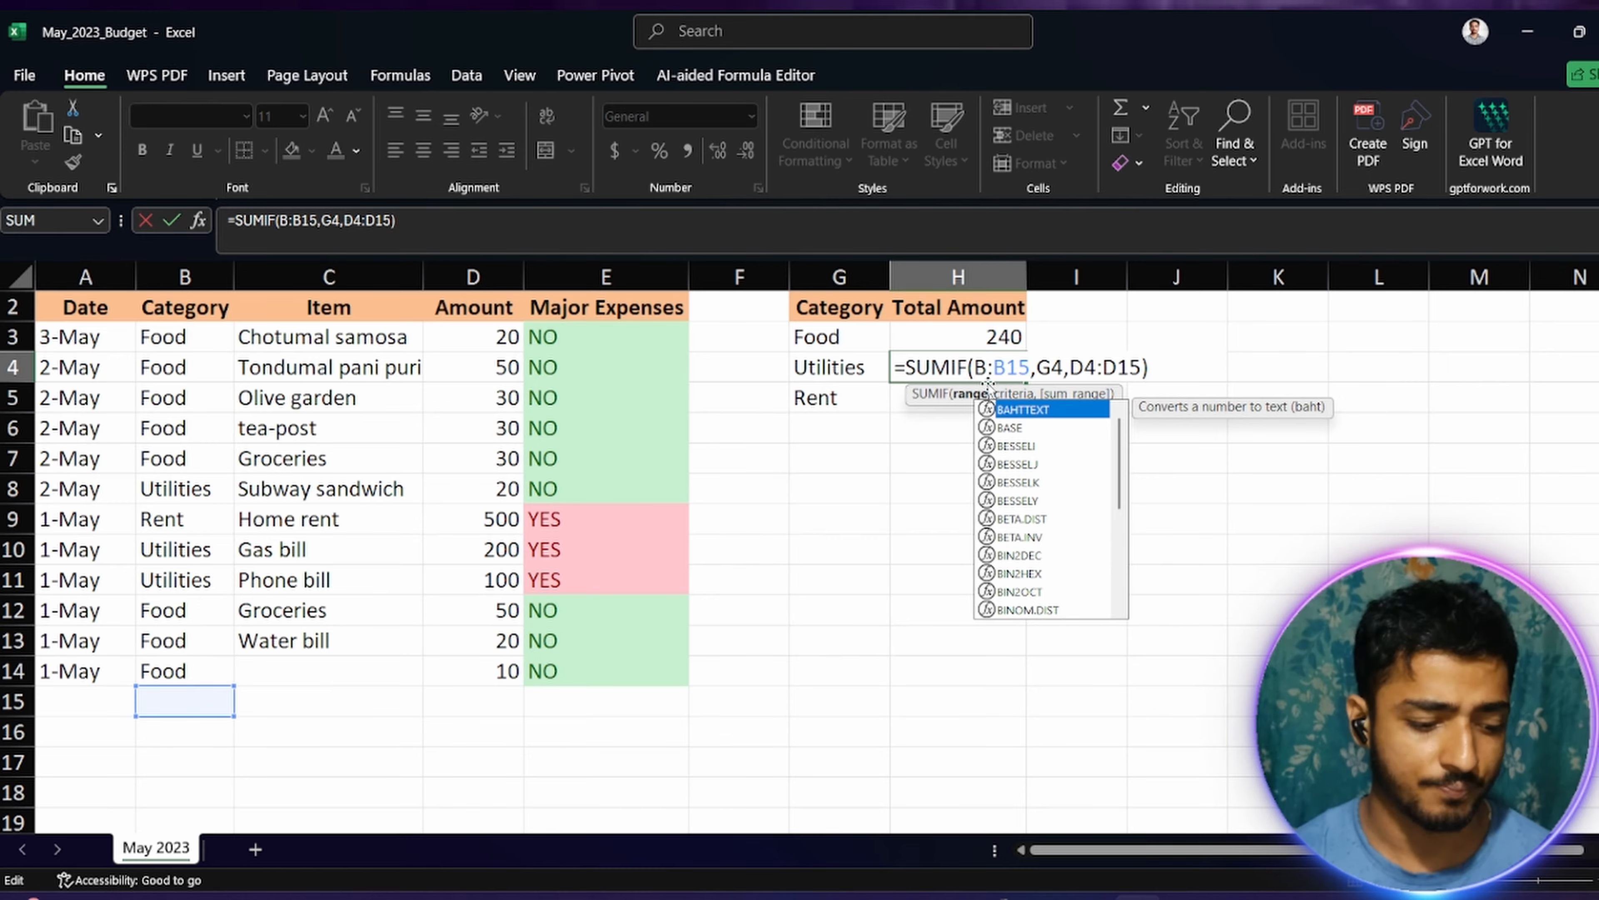
pyautogui.write('3')
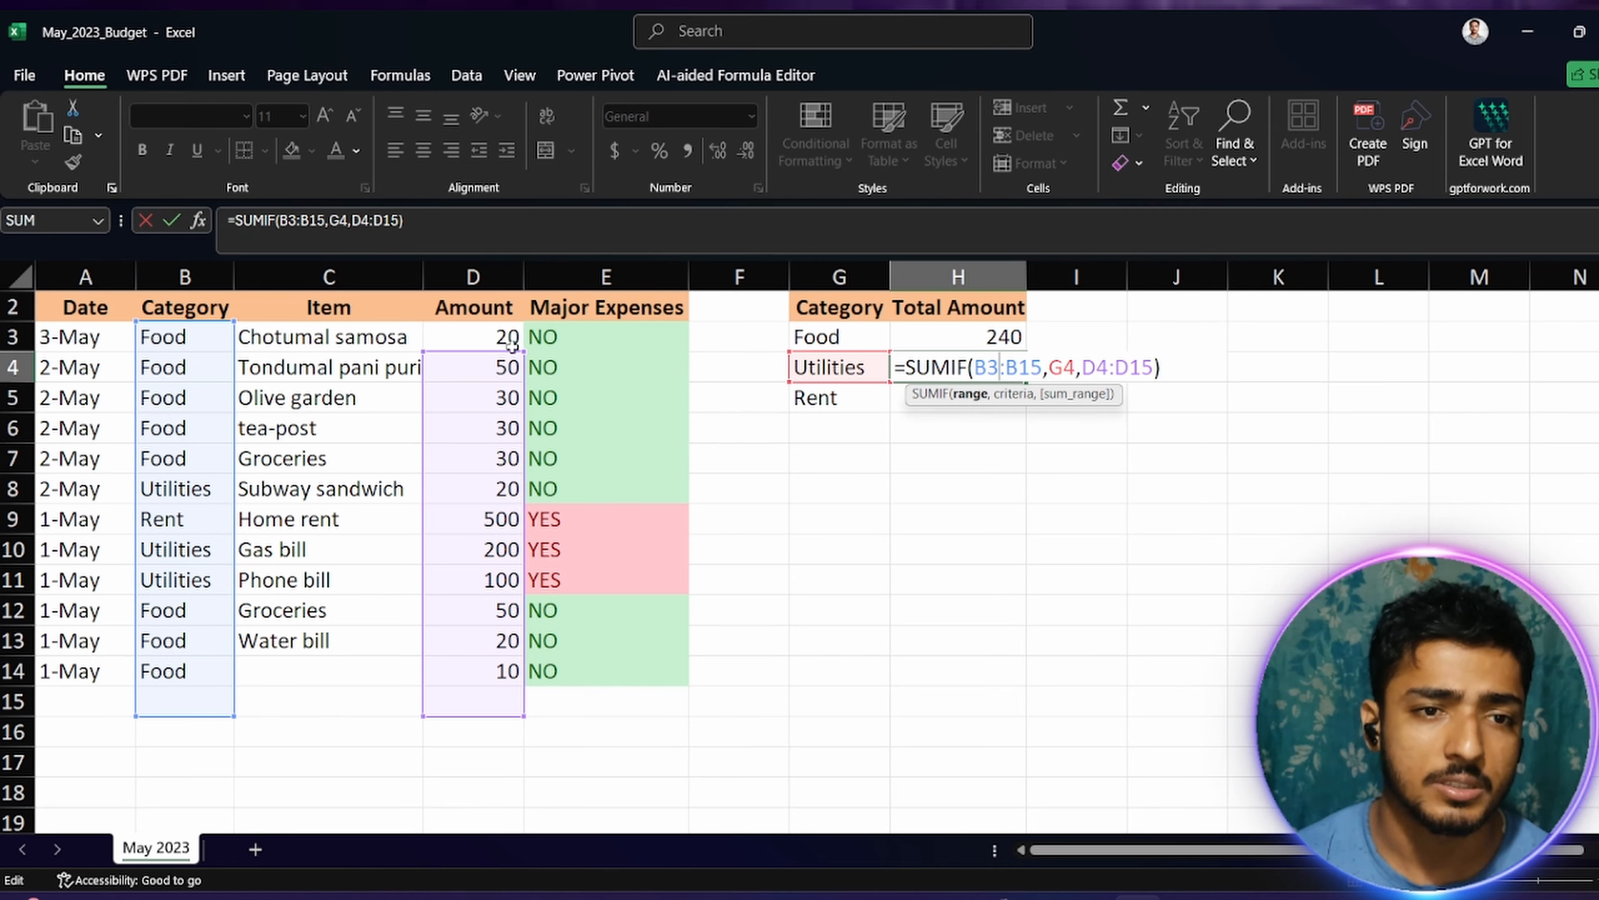
pyautogui.click(1084, 367)
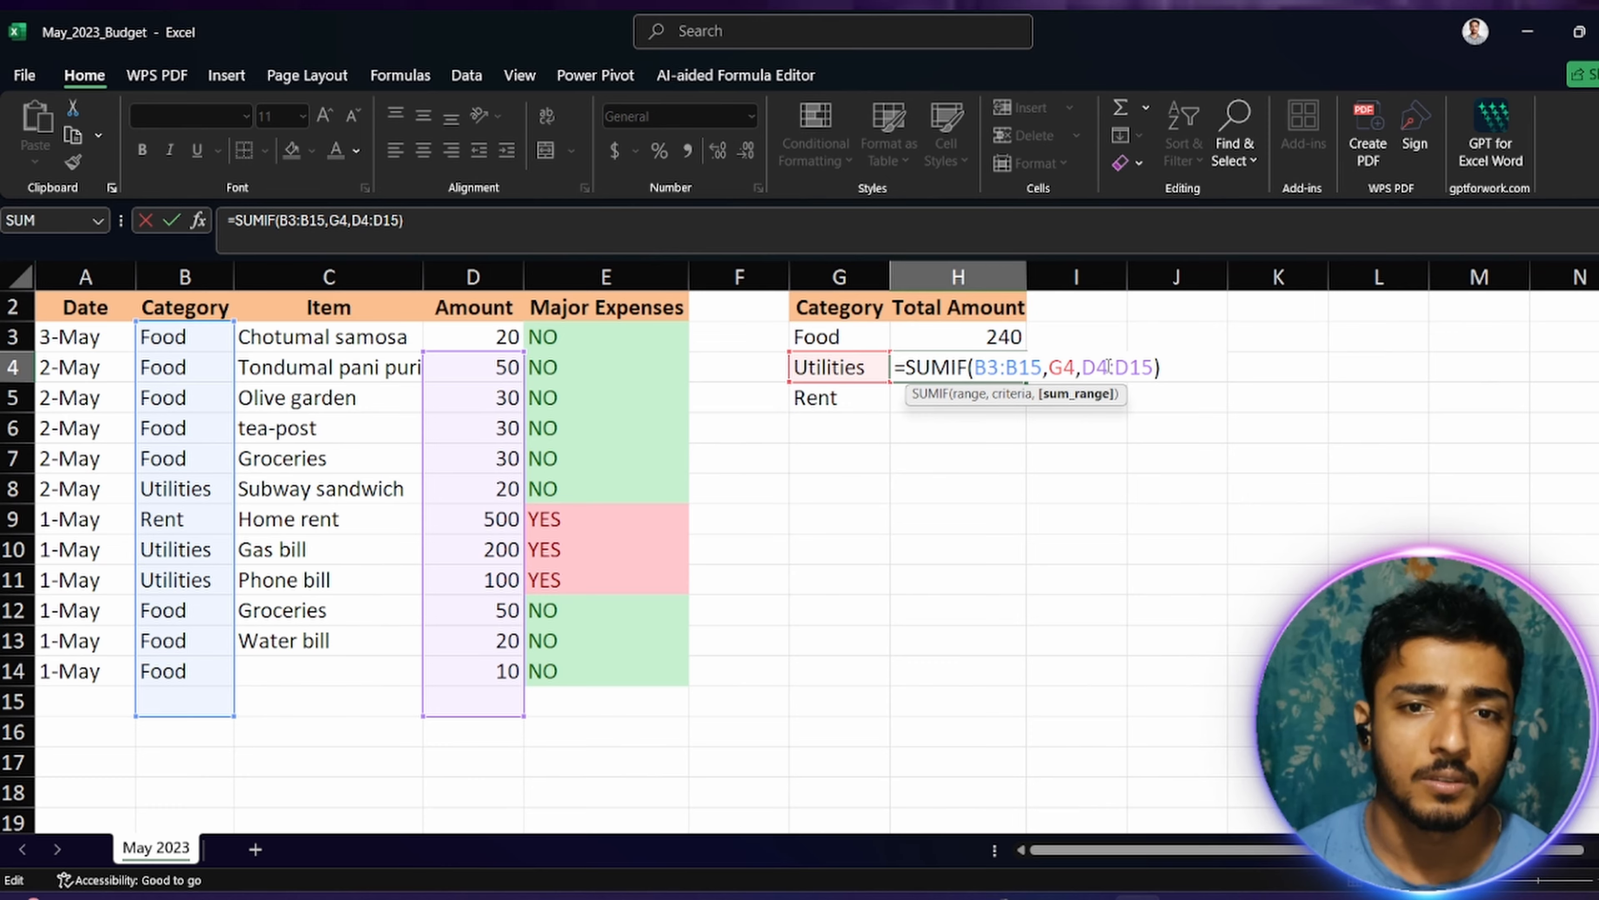
pyautogui.press('BackSpace')
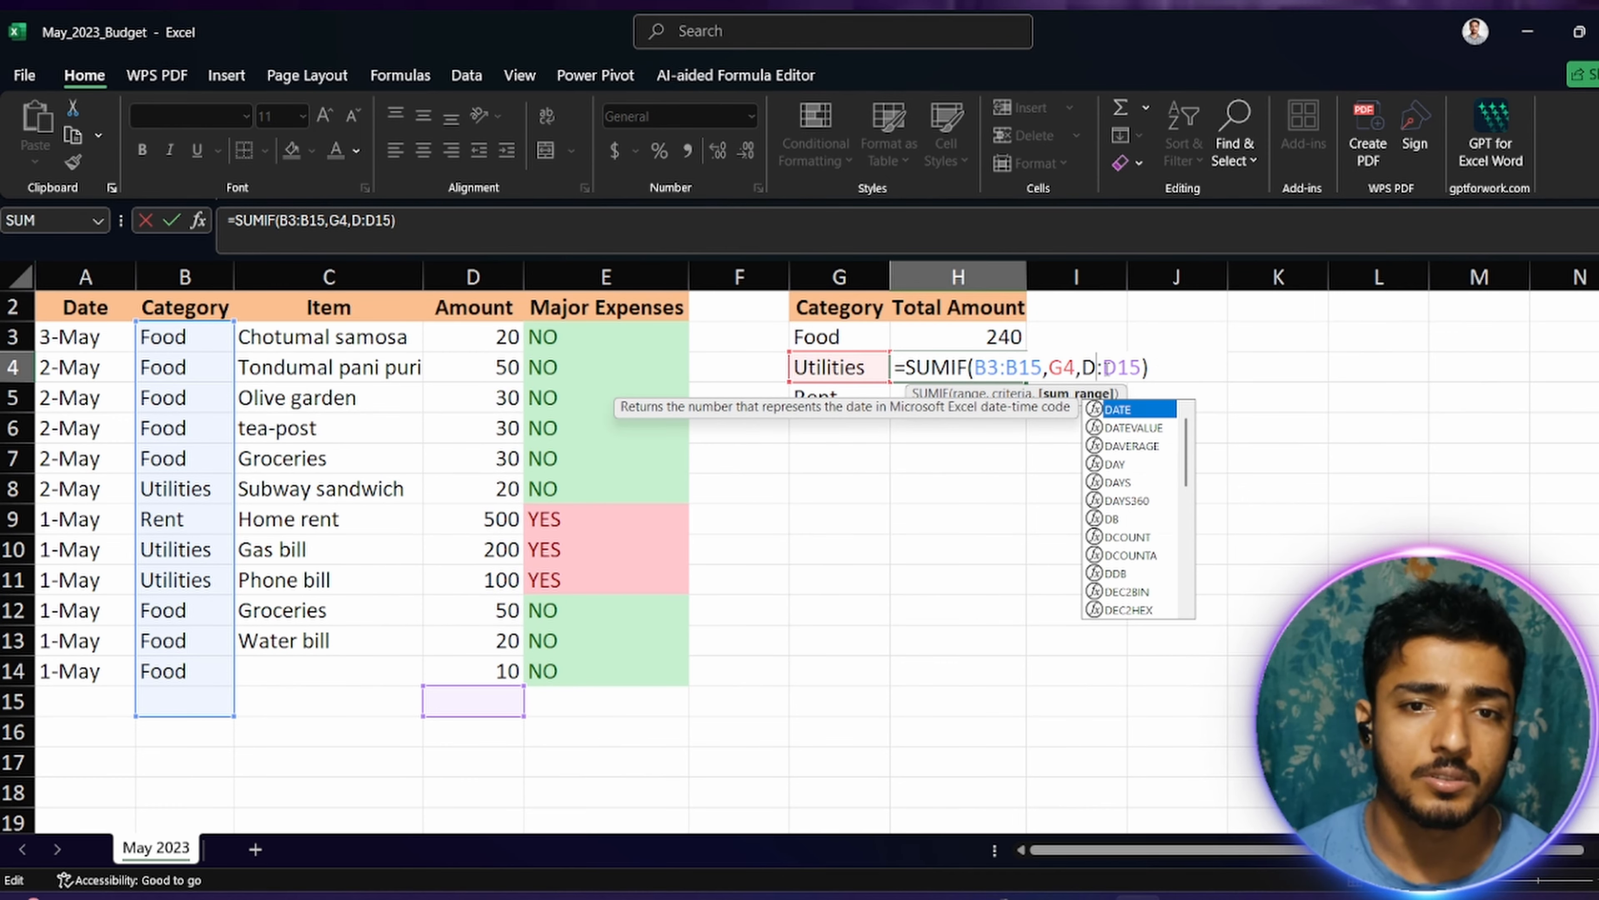
pyautogui.write('3')
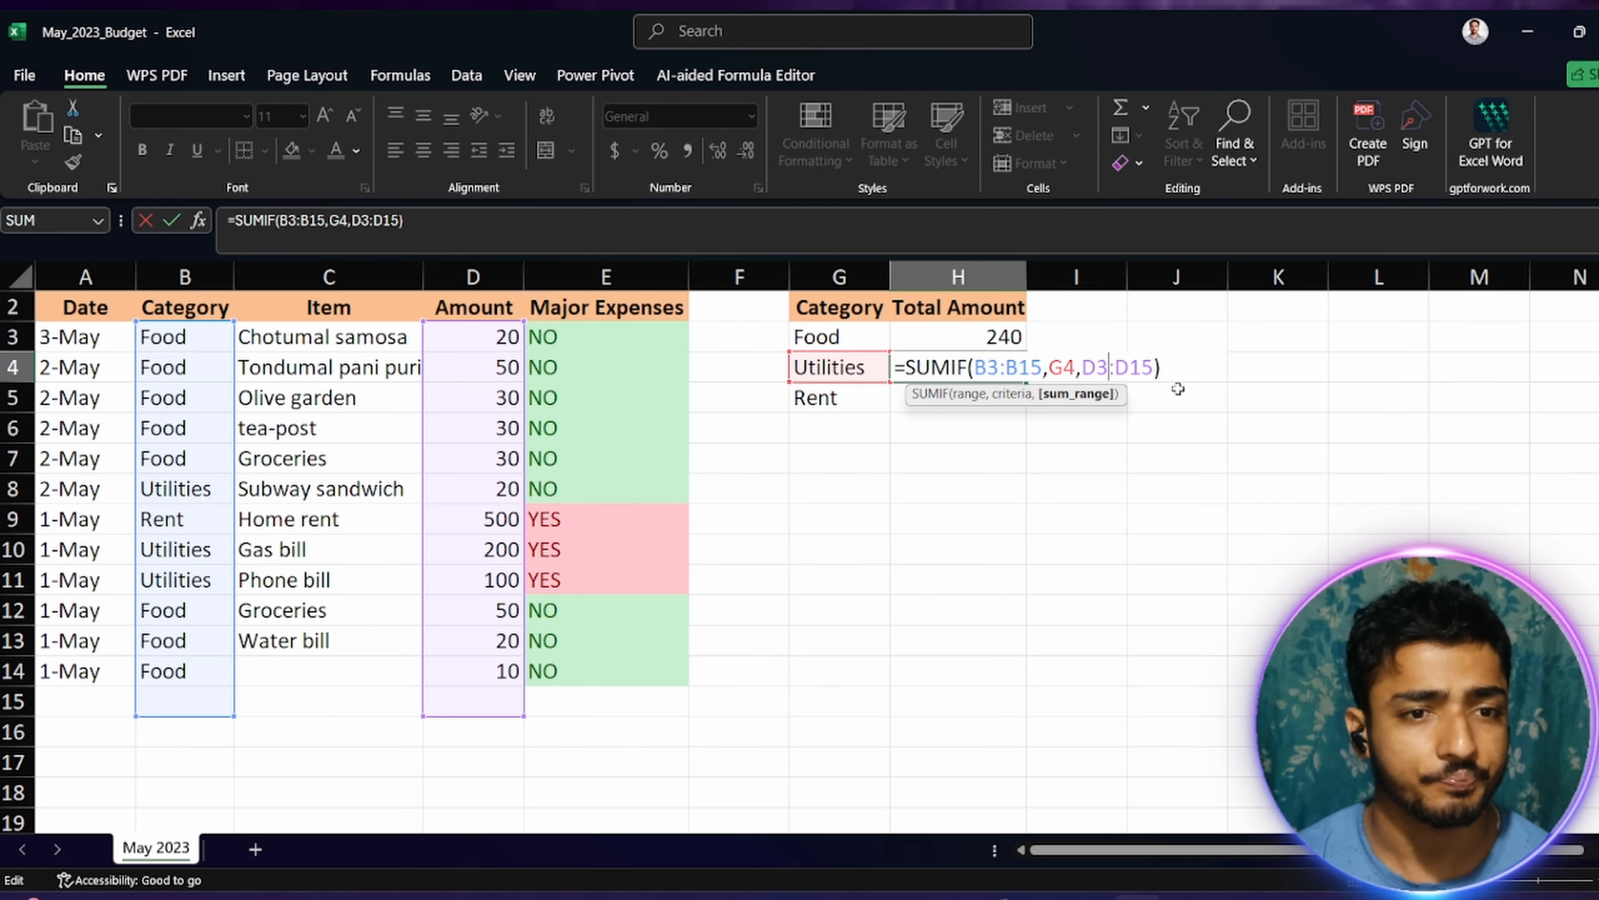
pyautogui.press('Return')
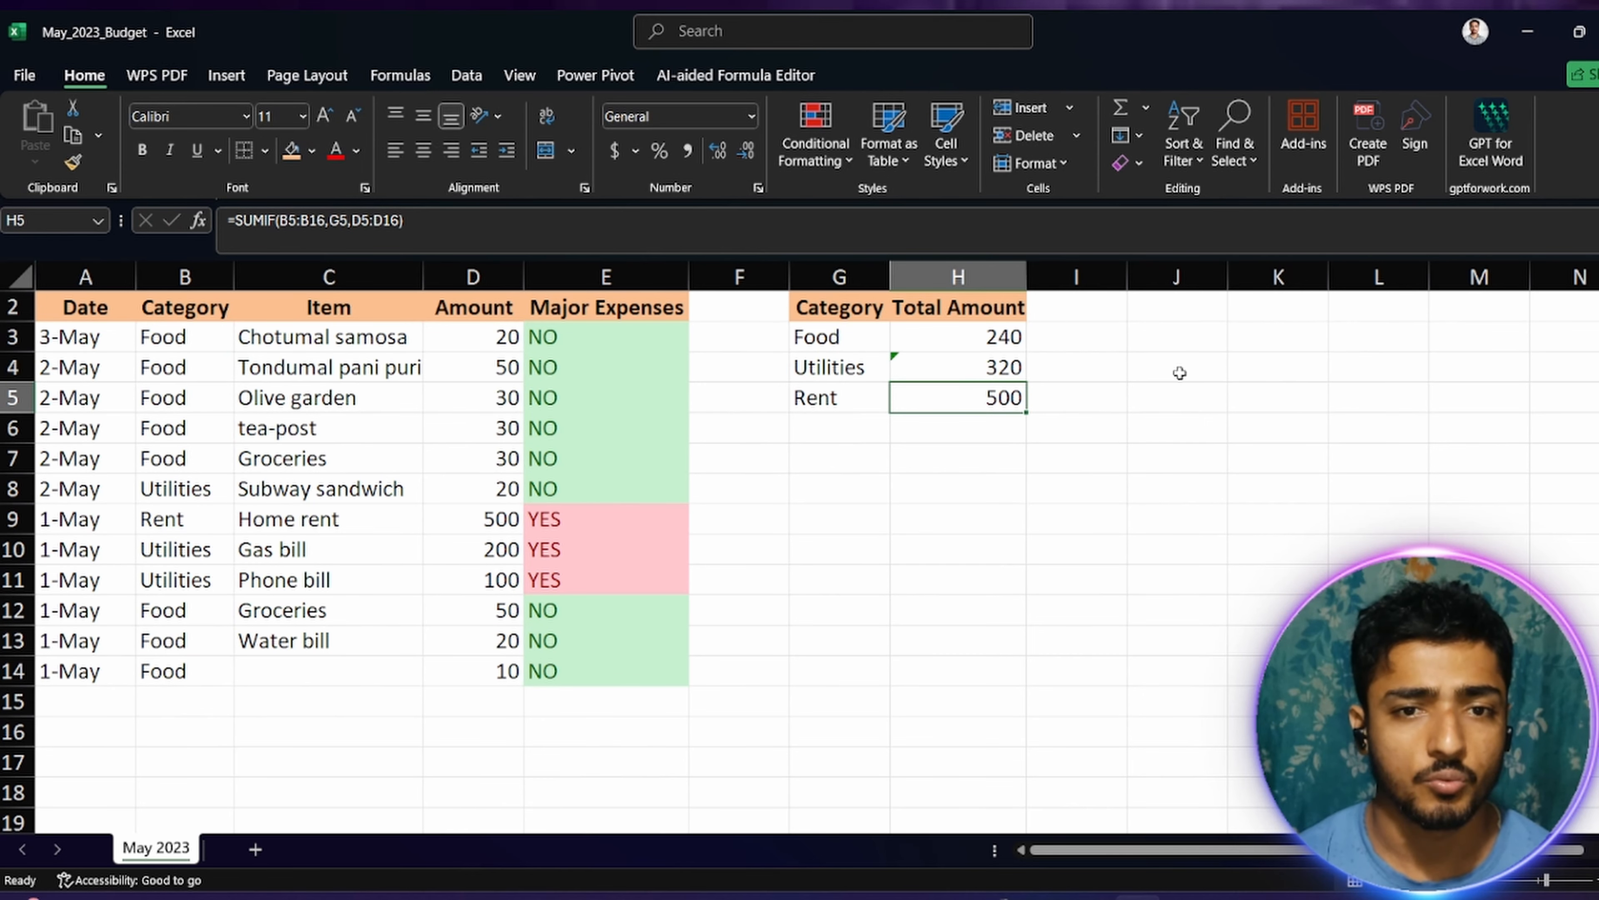
# Step: Correct the Rent formula in H5 so both ranges start at row 3, giving =SUMIF(B3:B16,G5,D3:D16), and recheck the summary cells
pyautogui.doubleClick(994, 400)
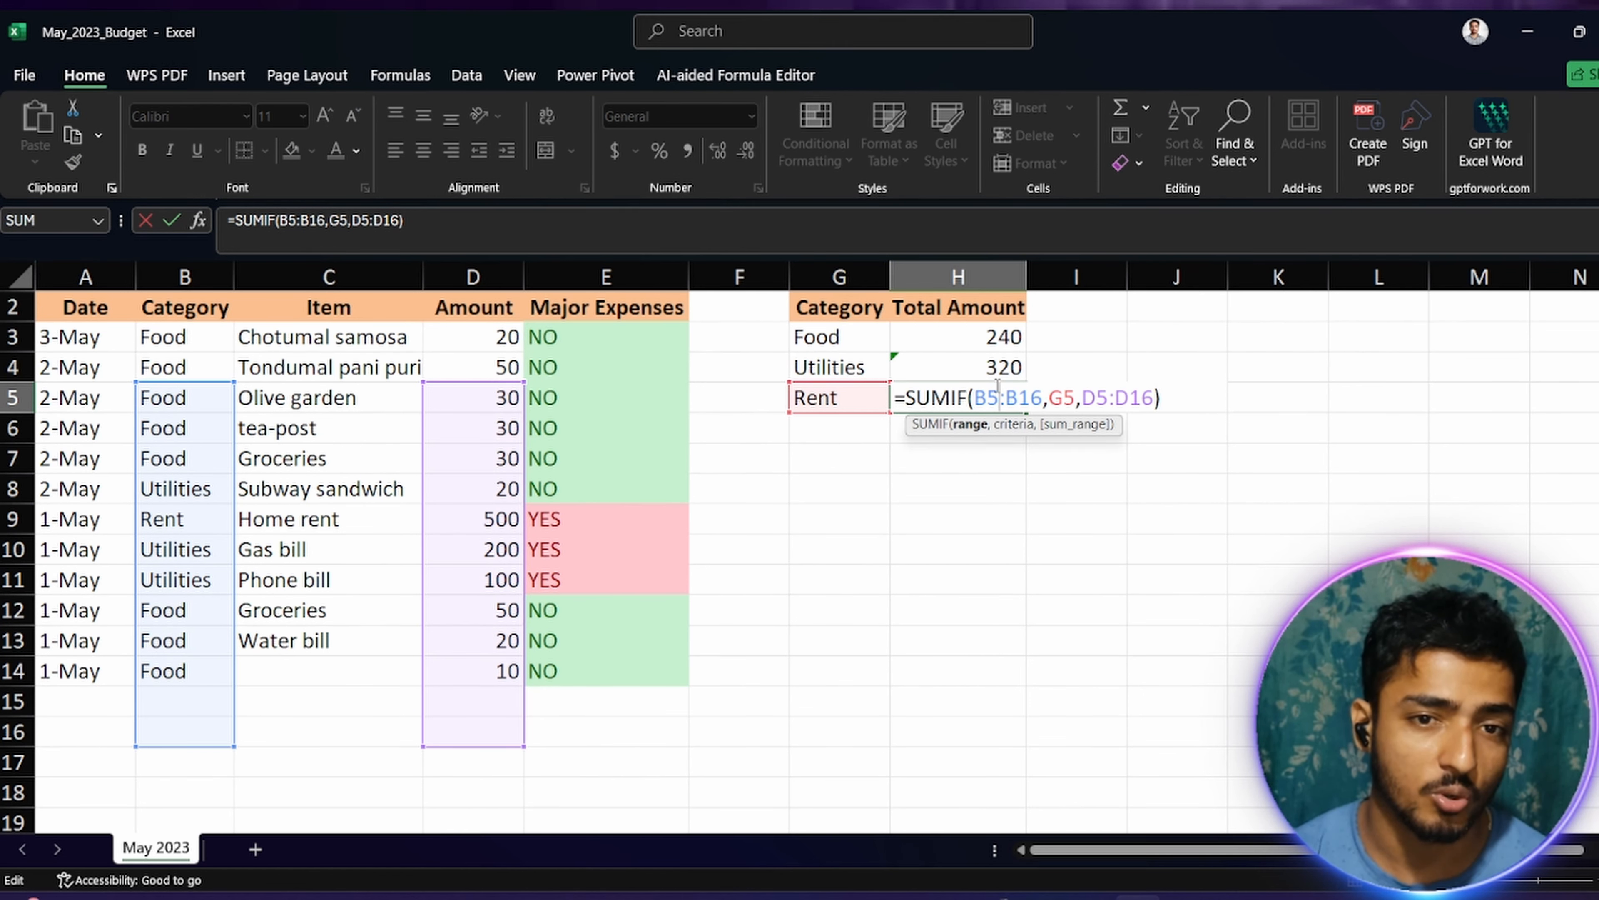
pyautogui.click(998, 402)
pyautogui.press('BackSpace')
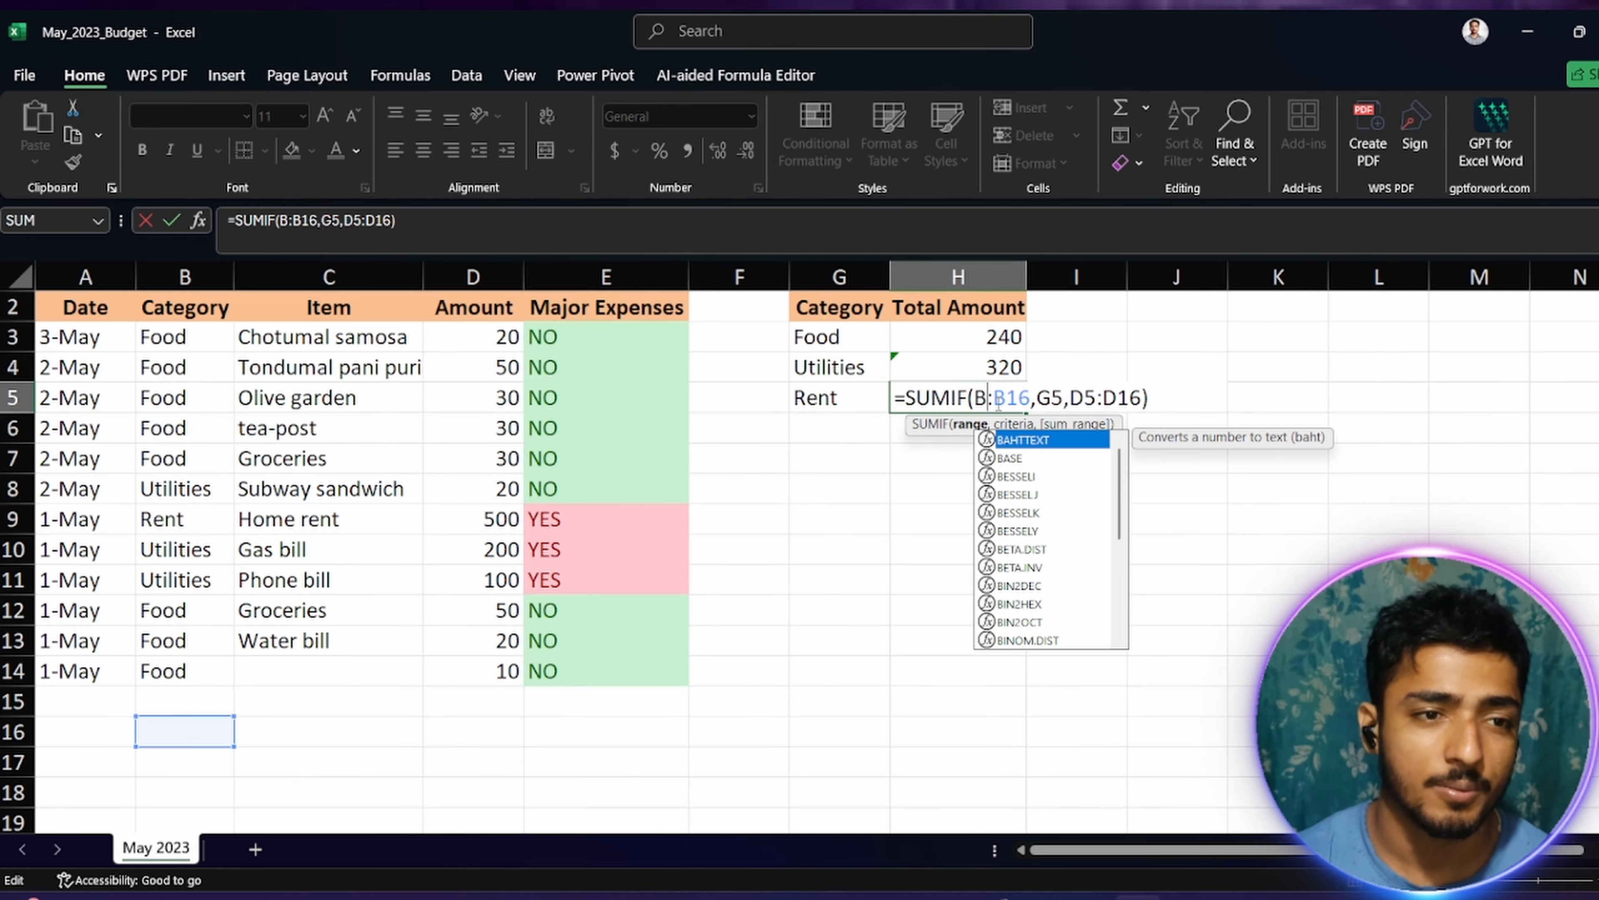
pyautogui.write('2')
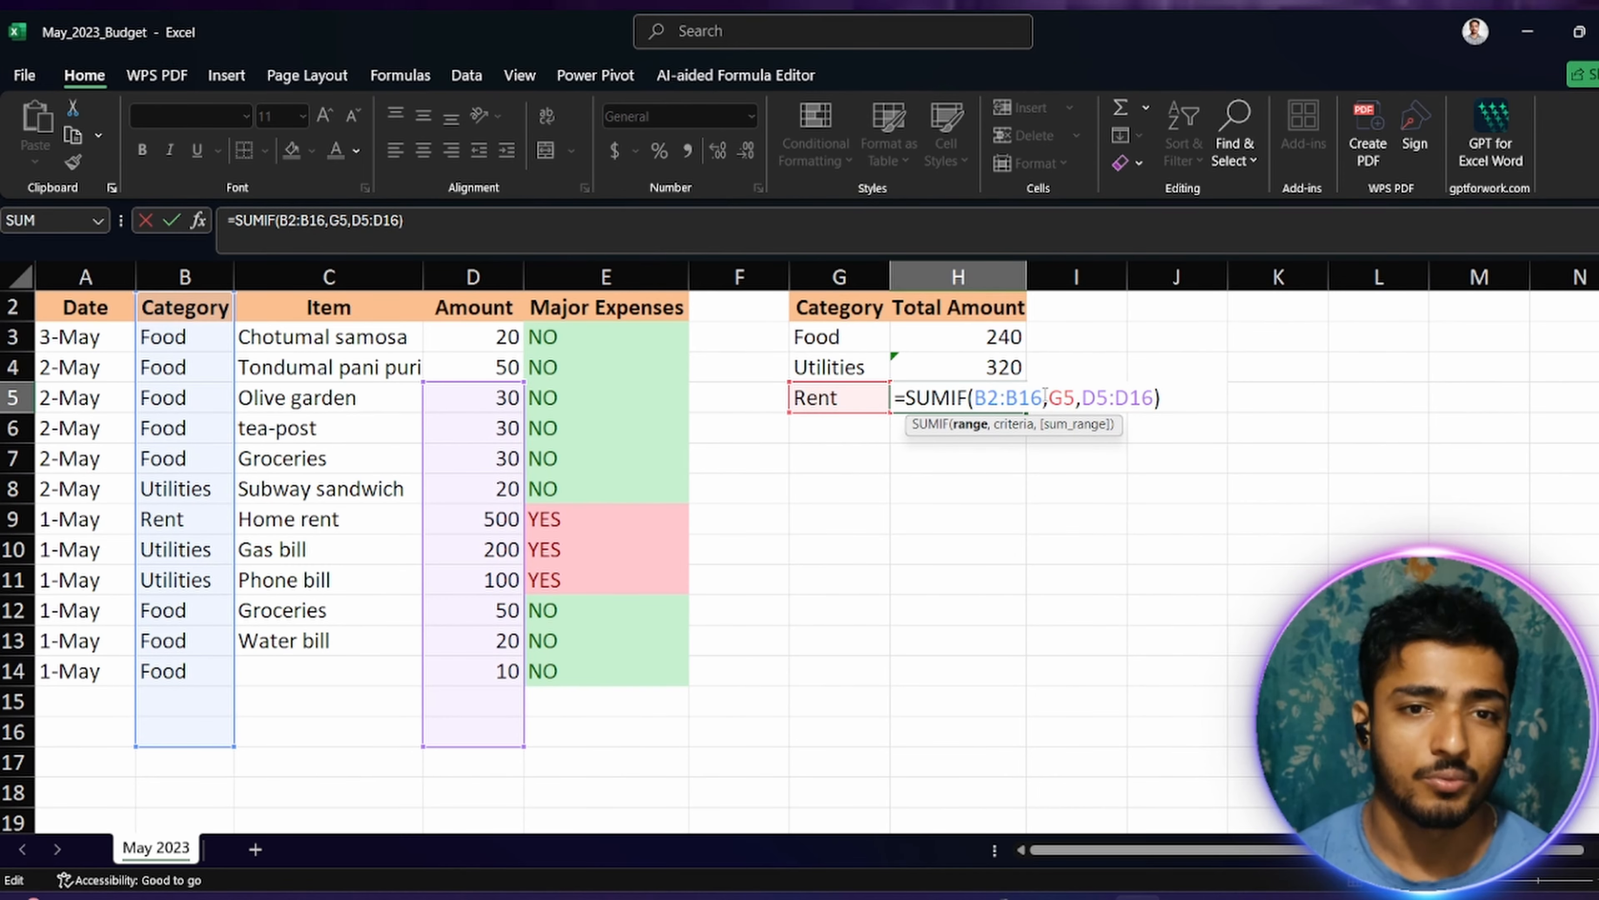
pyautogui.press('BackSpace')
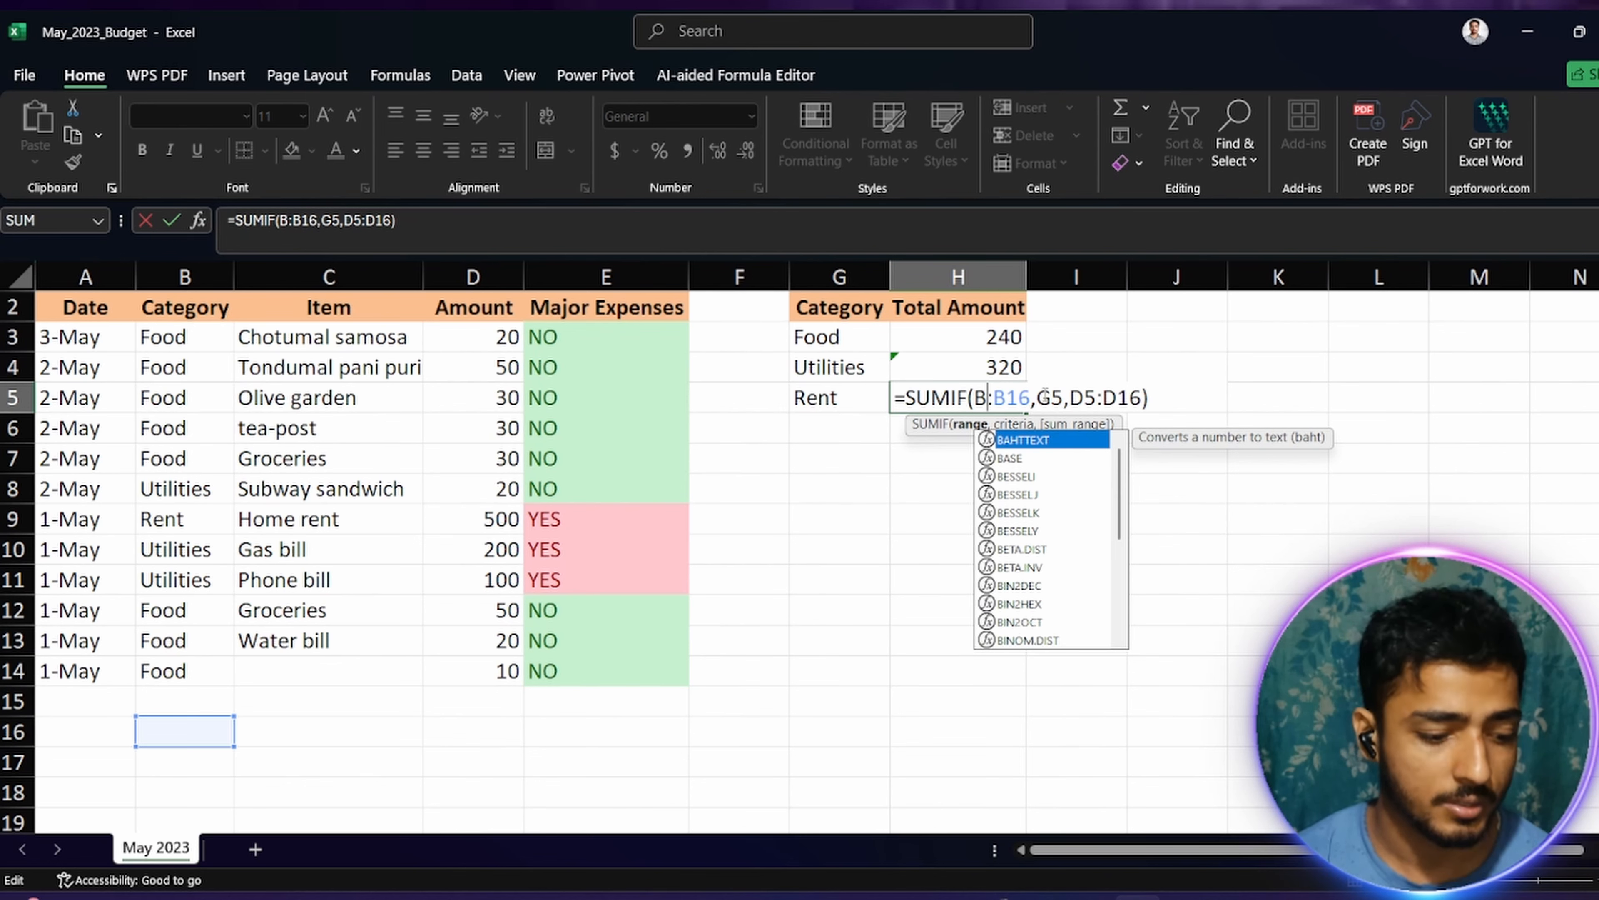
pyautogui.write('3')
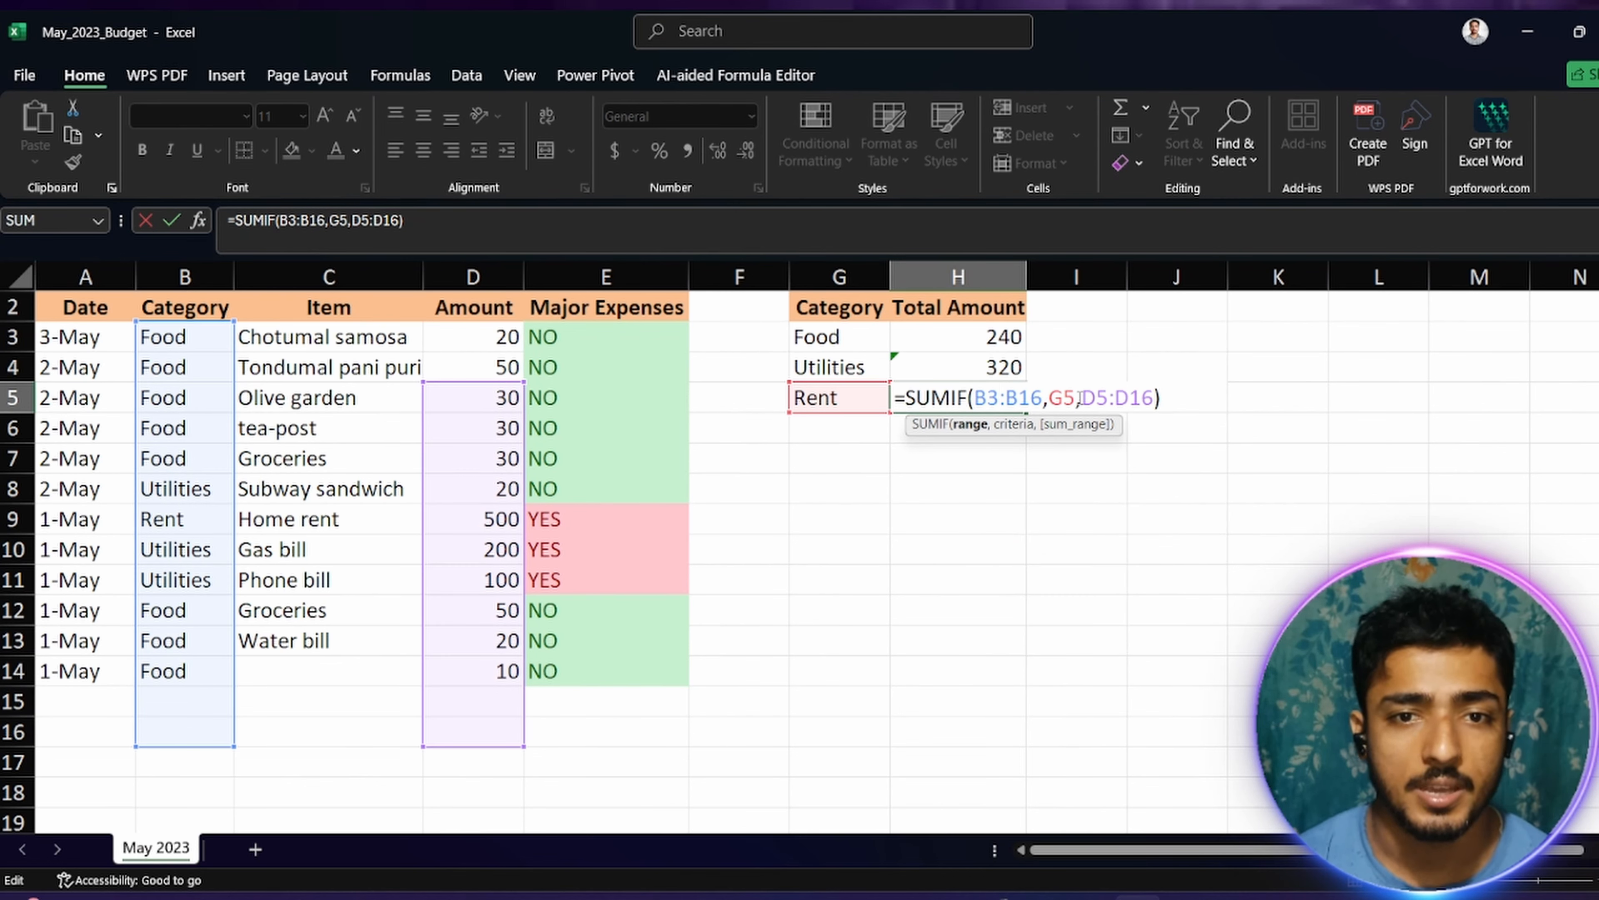
pyautogui.click(1099, 398)
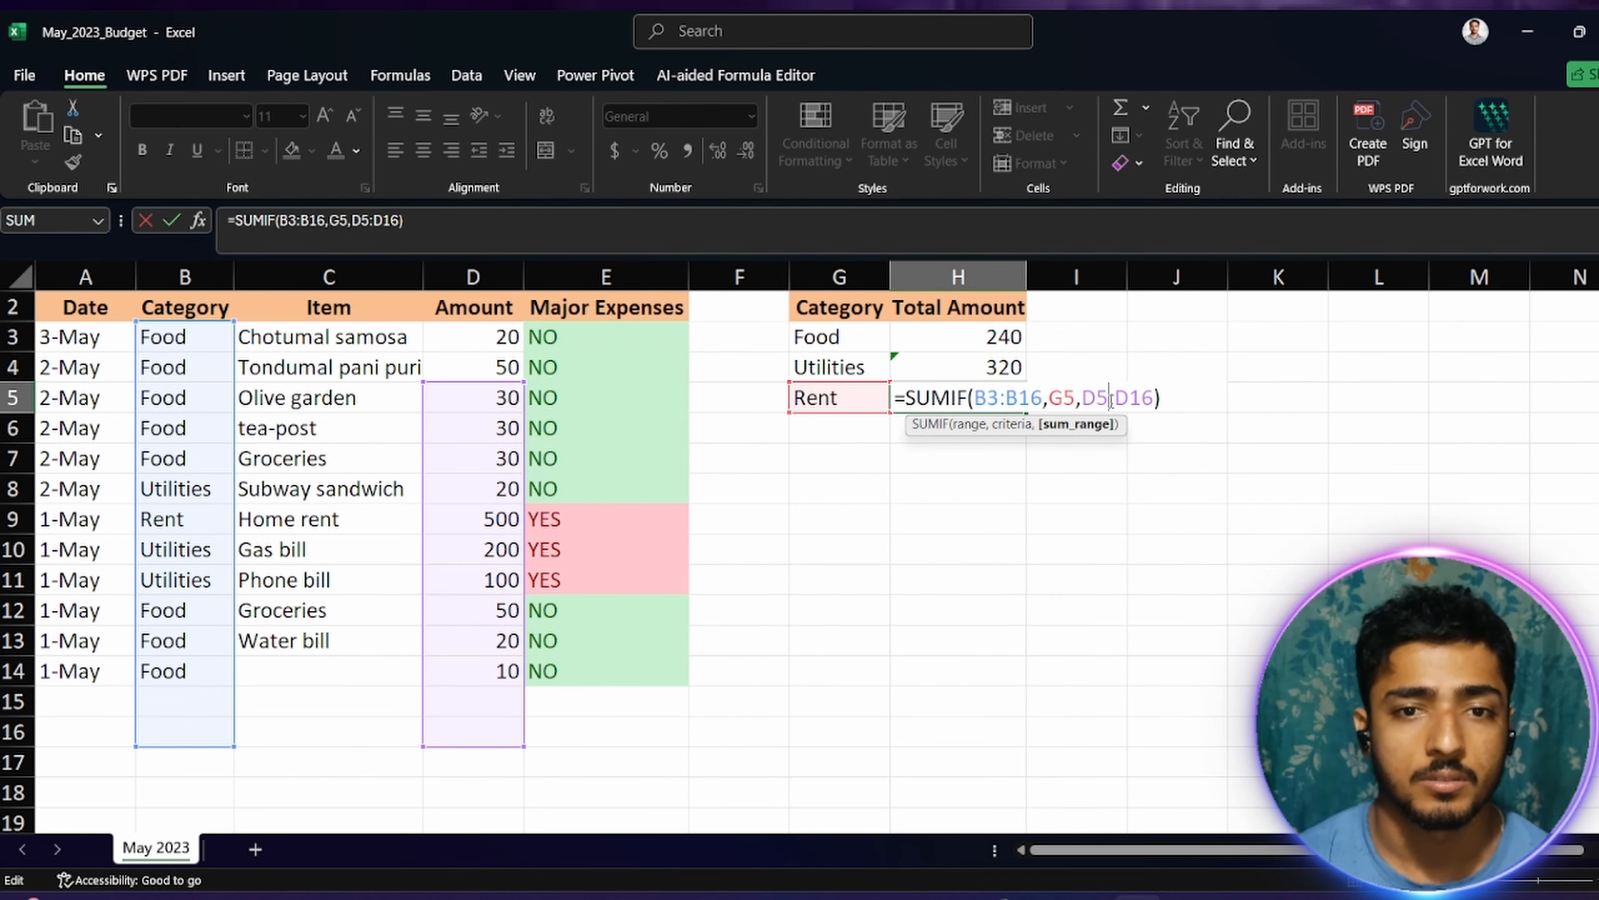
pyautogui.press('BackSpace')
pyautogui.write('3')
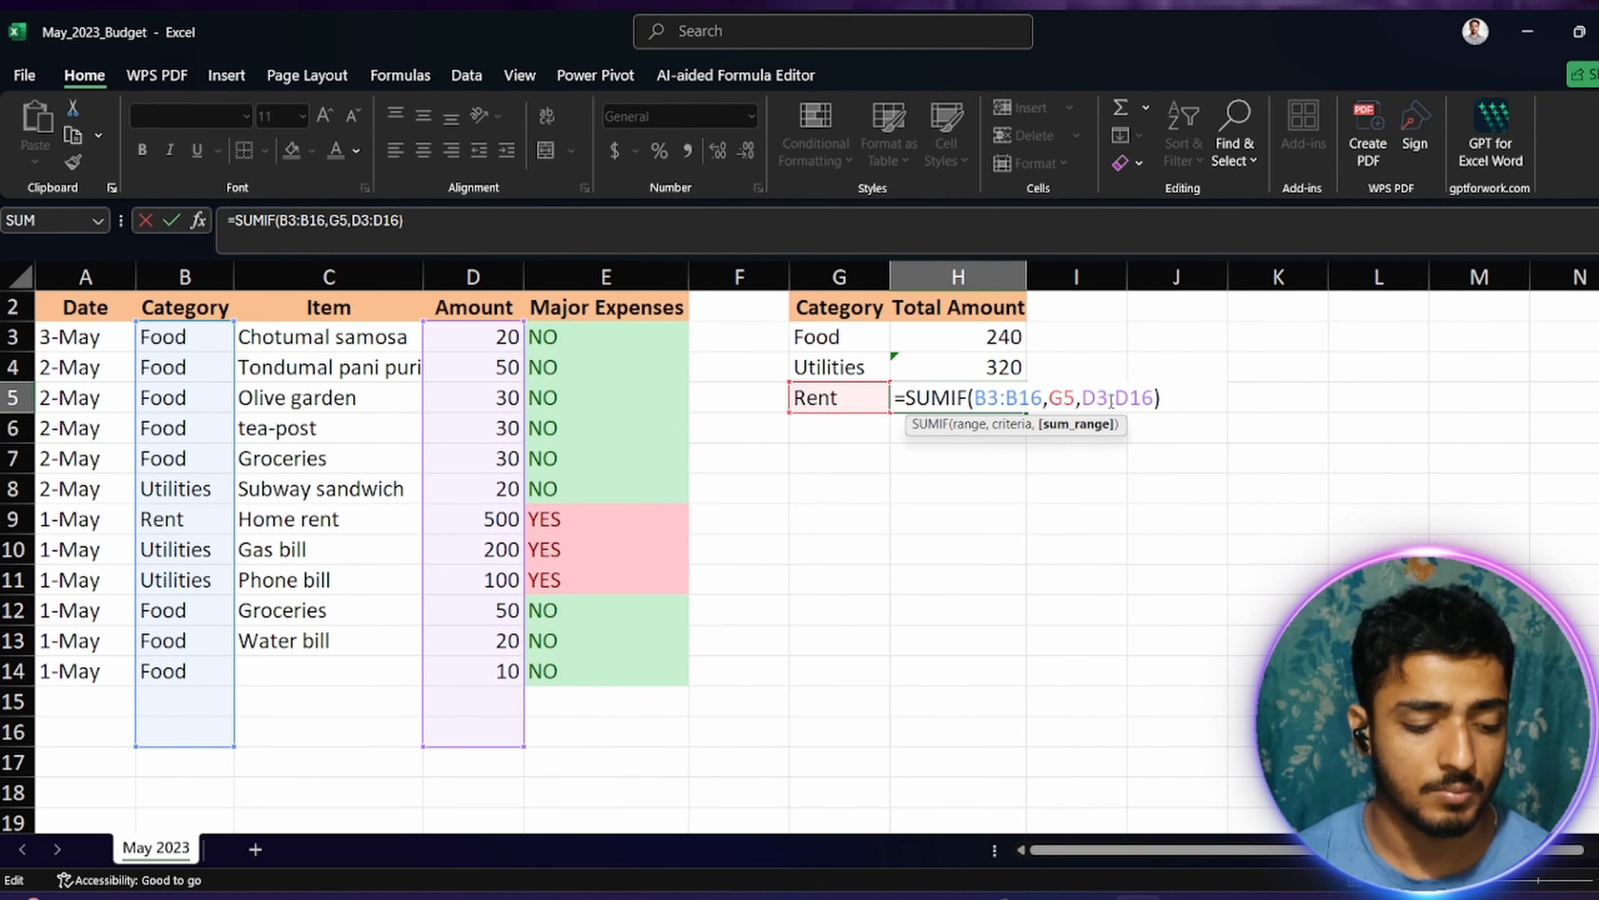
pyautogui.click(1176, 401)
pyautogui.press('Return')
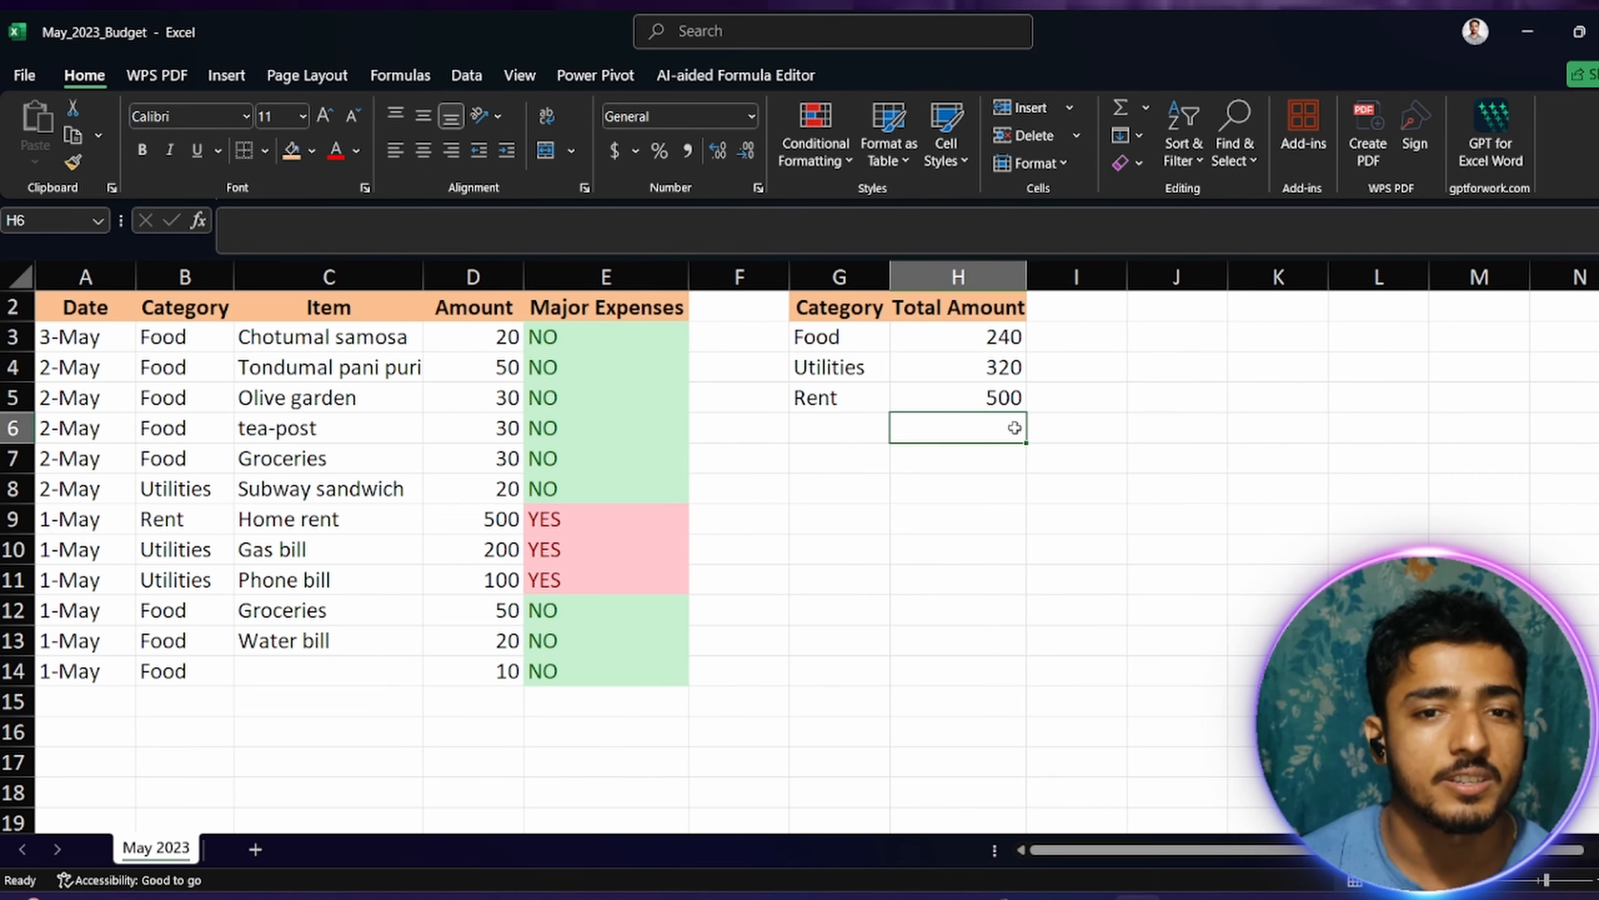
pyautogui.click(1006, 402)
pyautogui.click(993, 345)
pyautogui.click(991, 403)
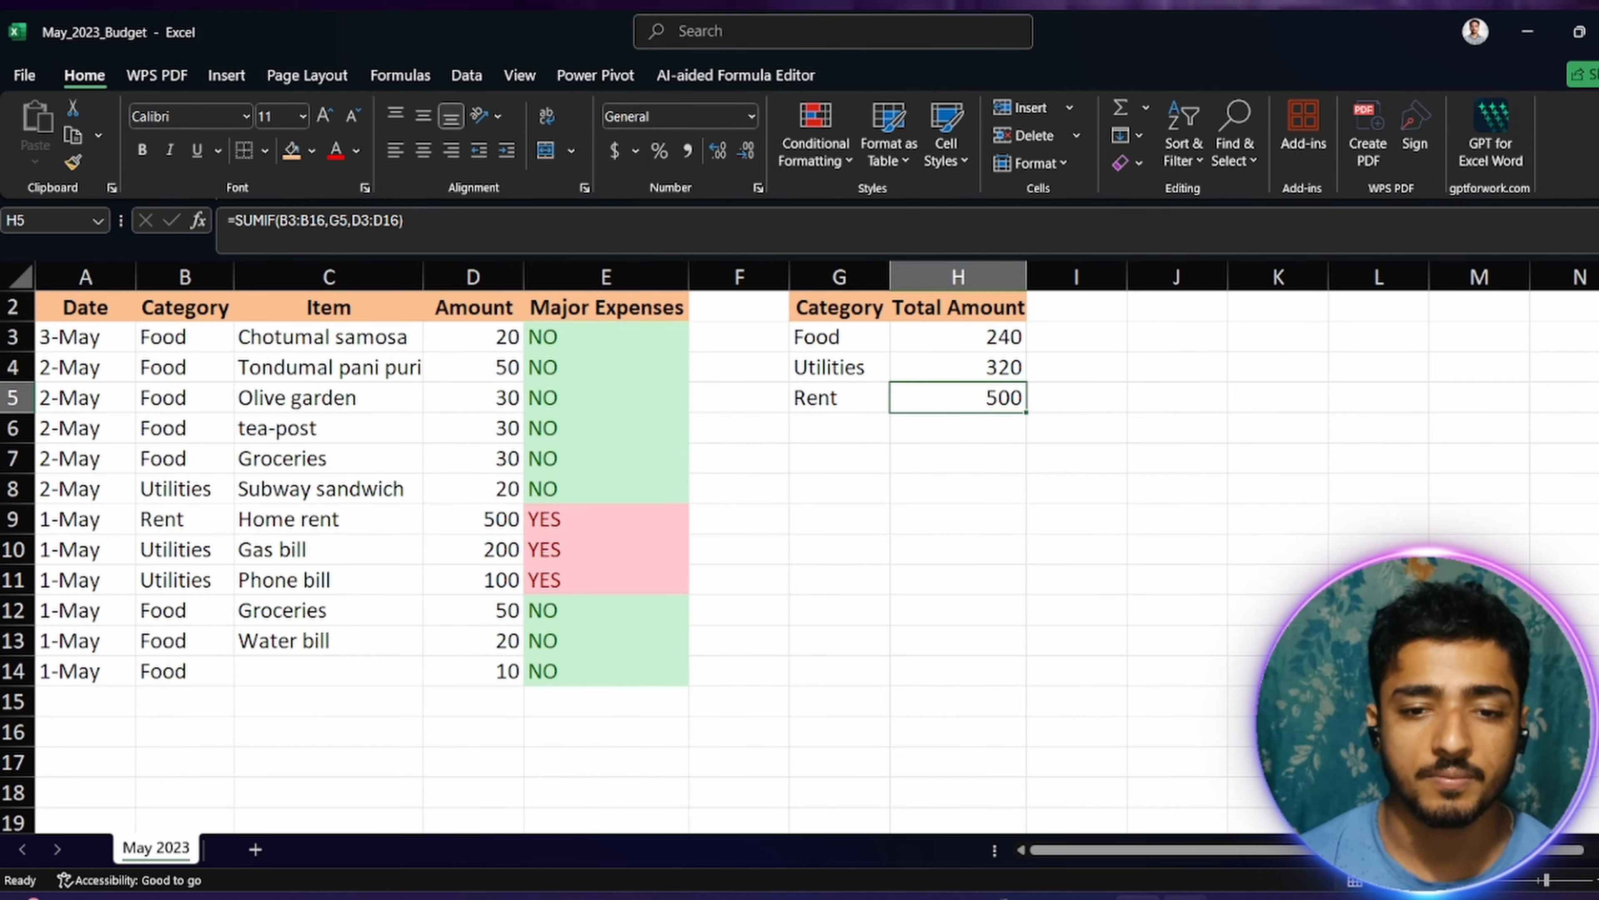
# Step: Switch to the ChatGPT list of 10 important Excel formulas and review the SUM entry with its example =SUM(B2:B10)
pyautogui.hotkey('alt', 'Tab')
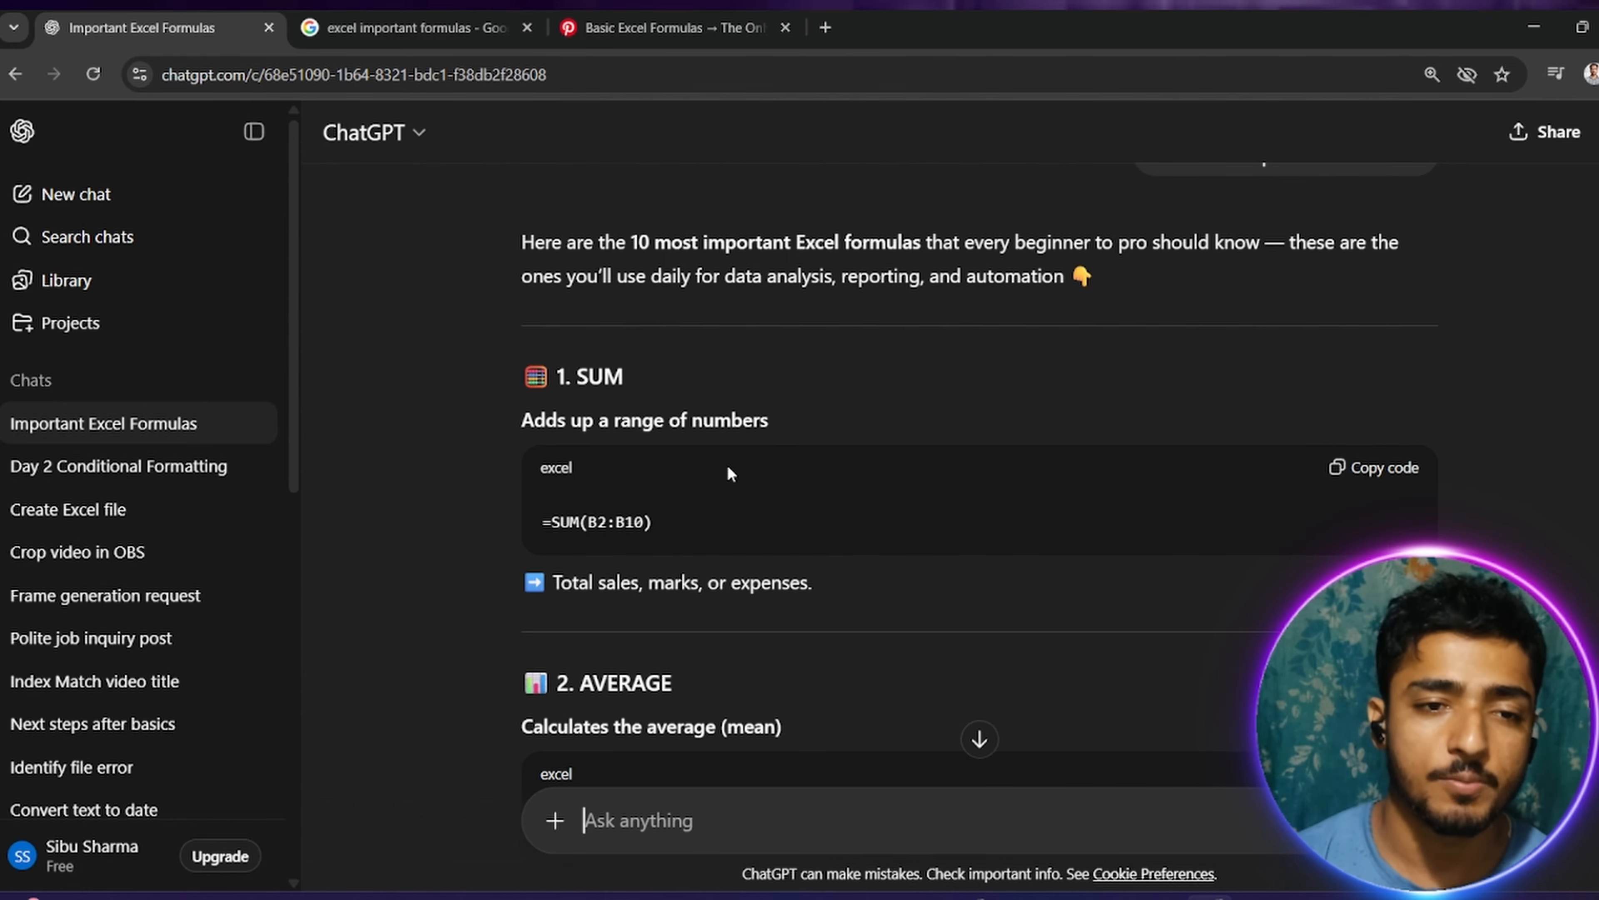
pyautogui.scroll(-1, 727, 466)
pyautogui.scroll(1, 727, 466)
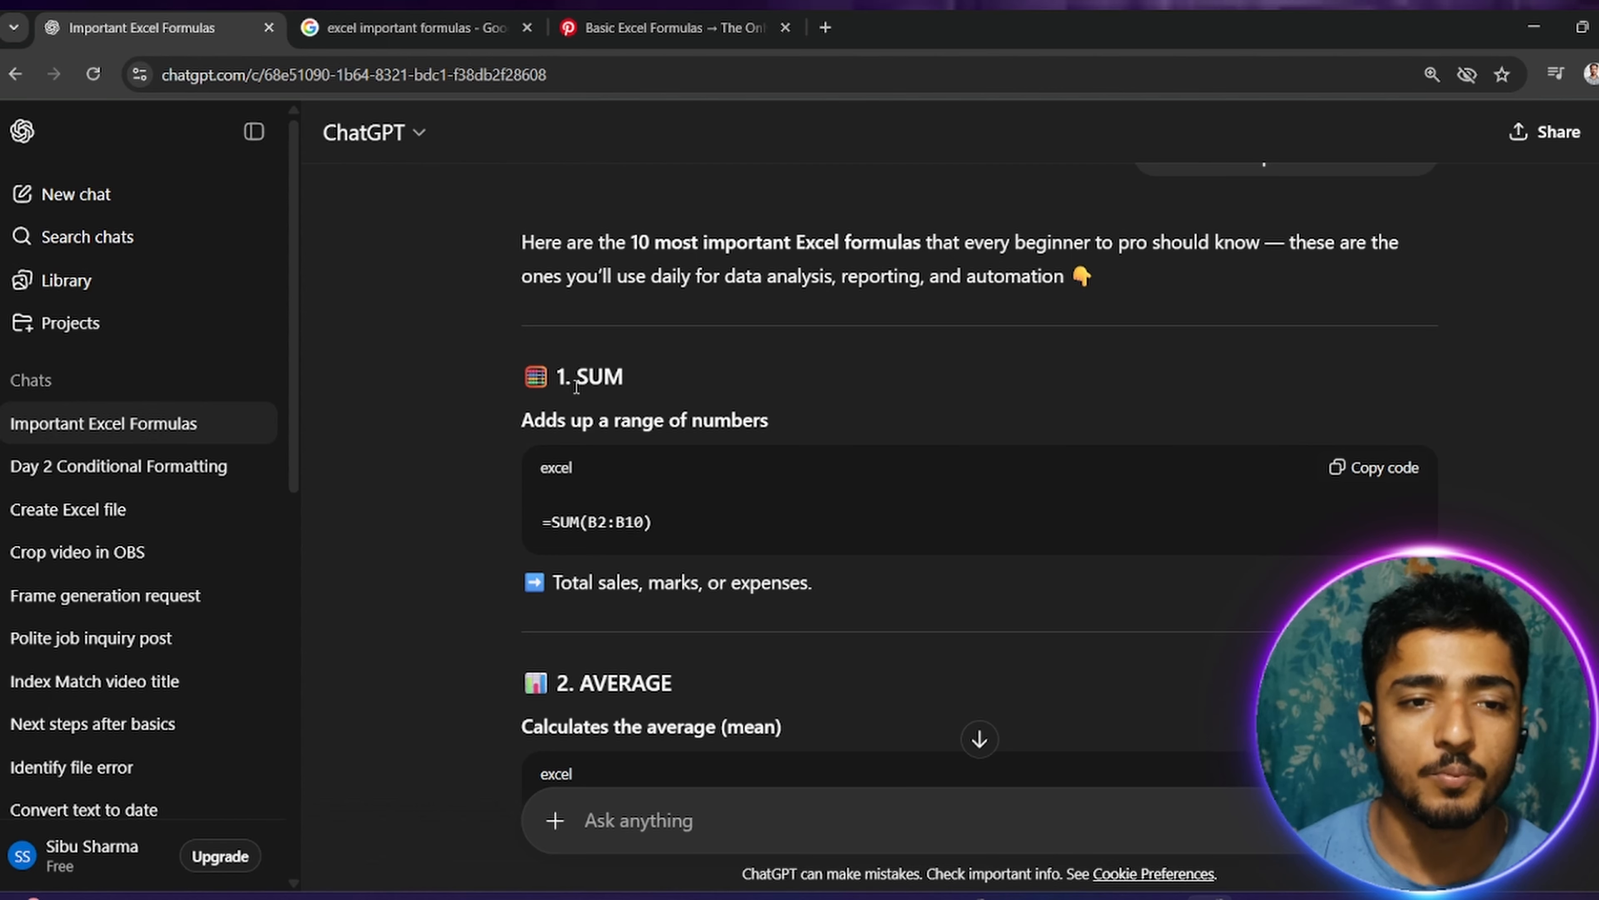
pyautogui.moveTo(571, 378); pyautogui.dragTo(660, 385)
pyautogui.moveTo(551, 521); pyautogui.dragTo(671, 537)
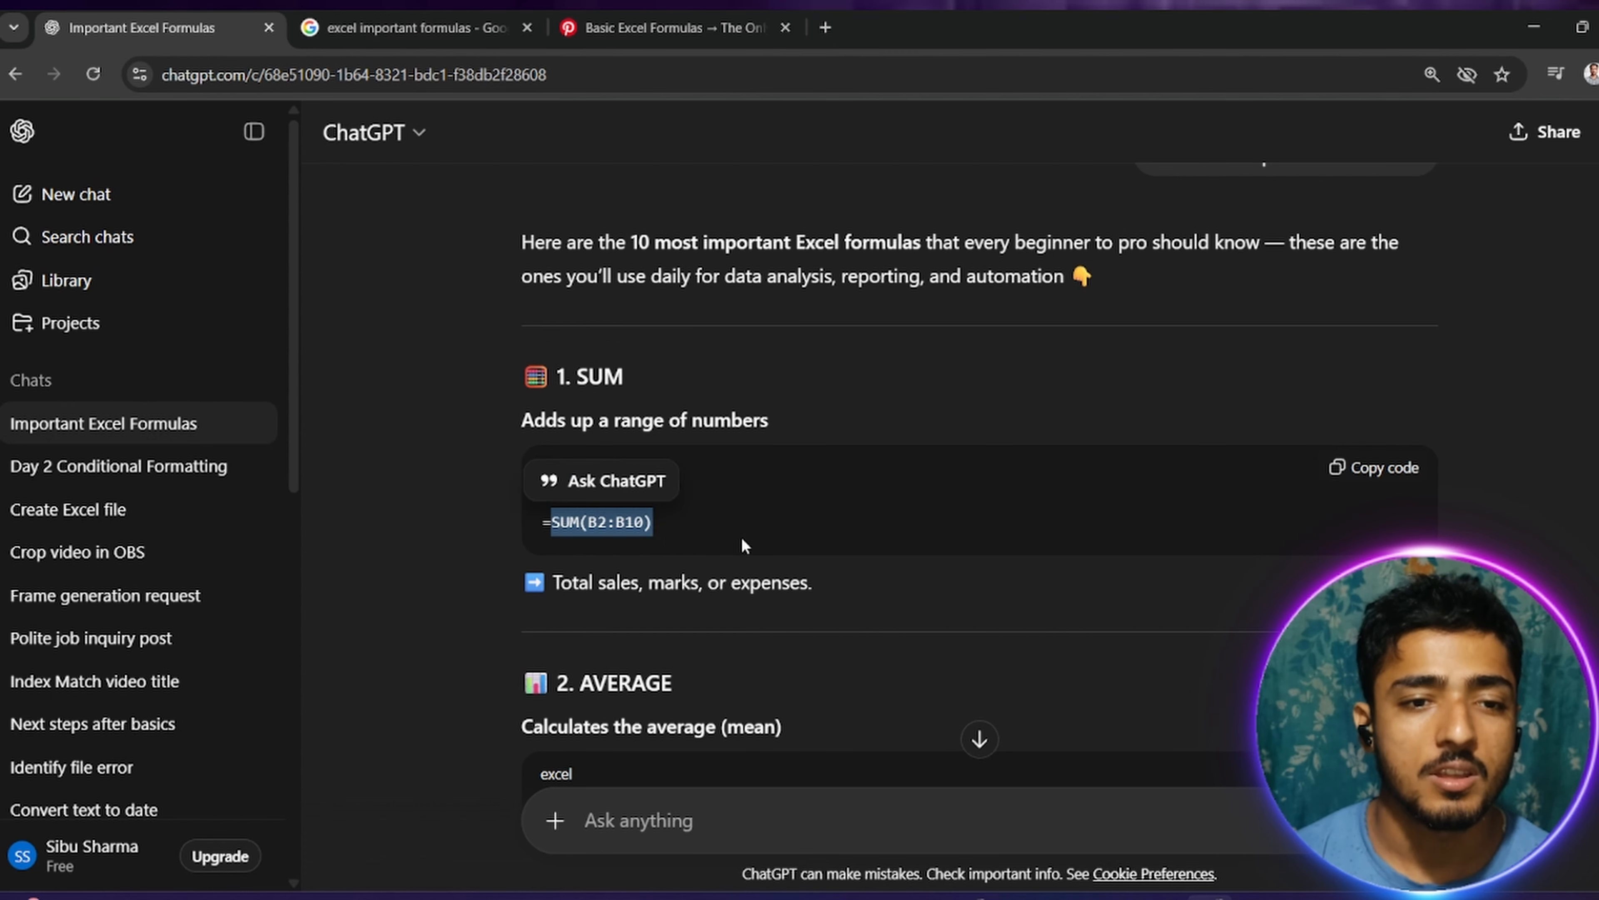
pyautogui.click(610, 530)
pyautogui.doubleClick(561, 524)
pyautogui.click(720, 545)
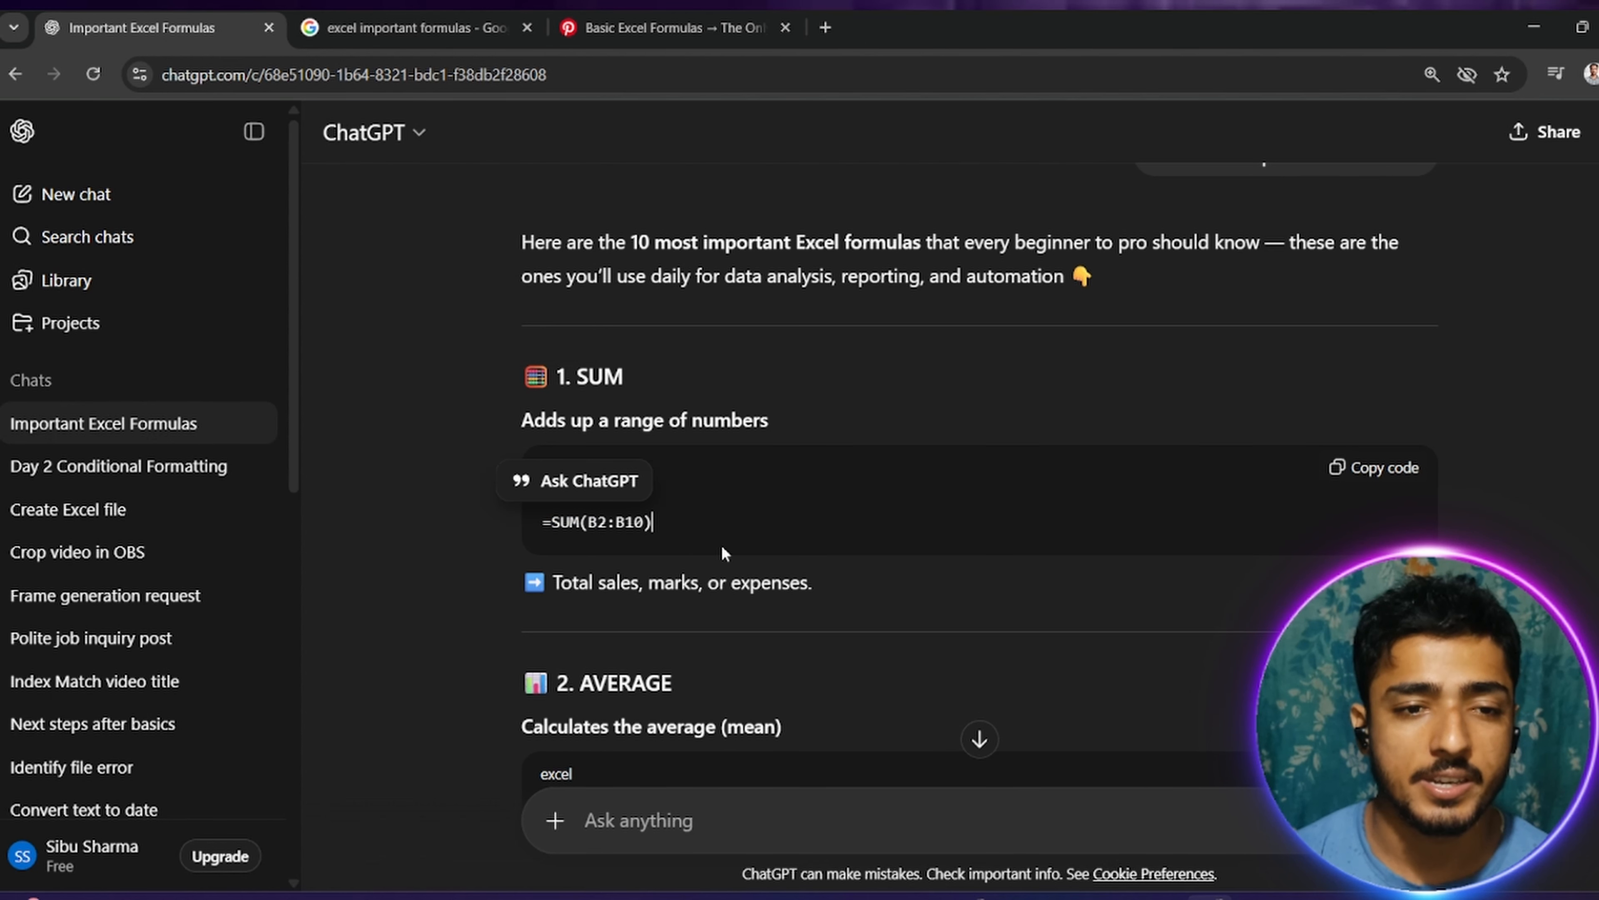
# Step: Read the AVERAGE and COUNT / COUNTA entries with their example formulas in the ChatGPT list
pyautogui.scroll(-3, 694, 531)
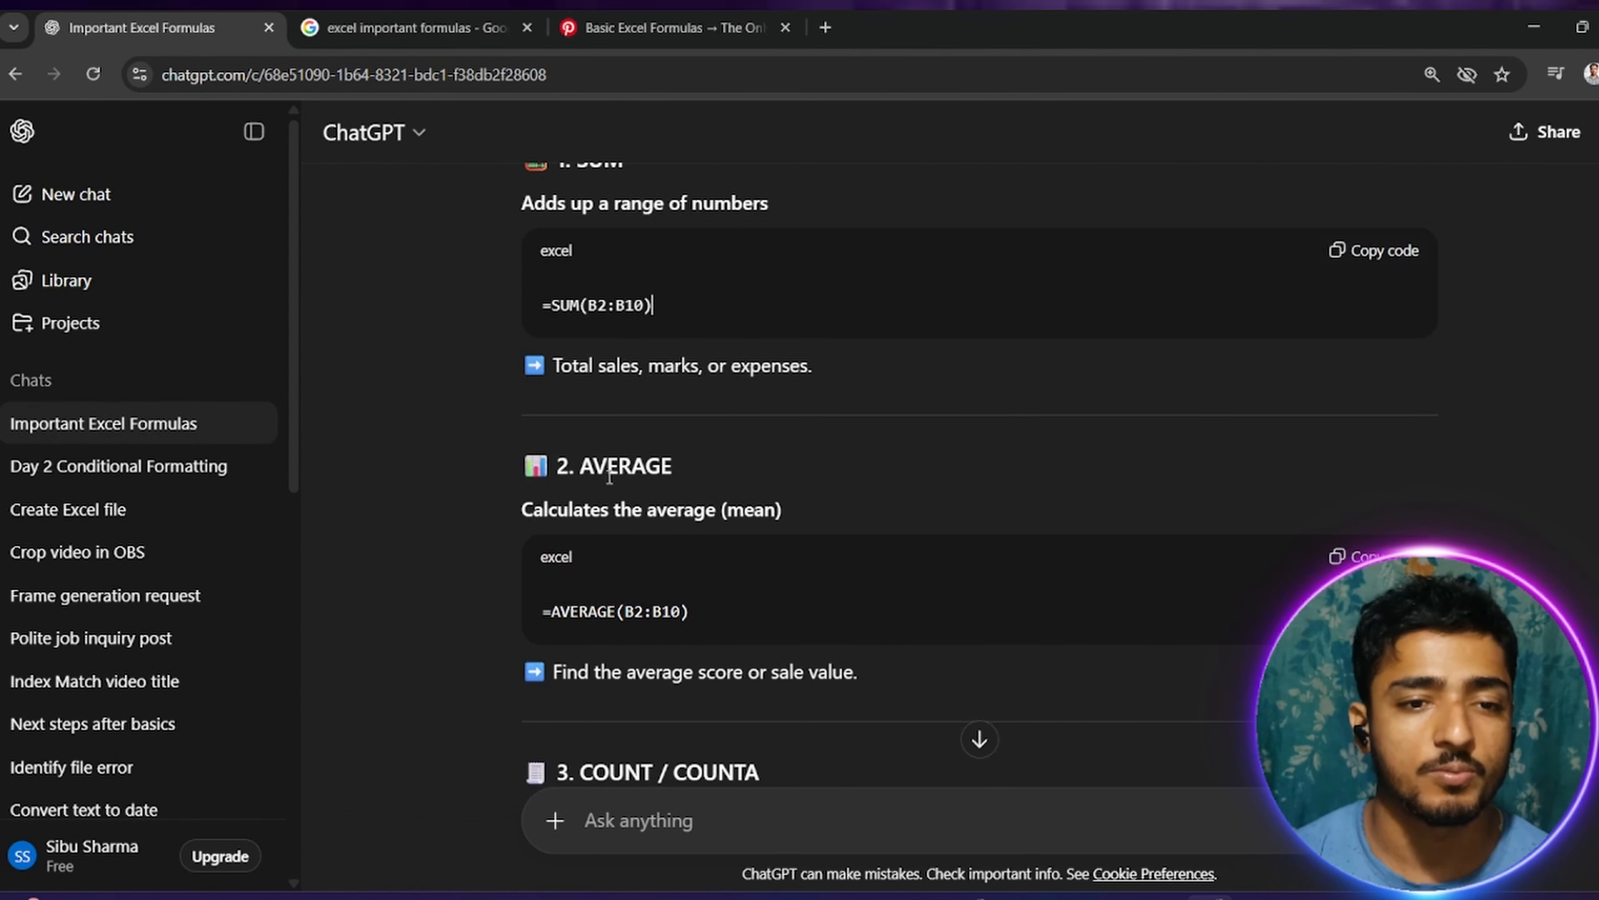
pyautogui.scroll(-3, 712, 521)
pyautogui.moveTo(542, 394); pyautogui.dragTo(691, 397)
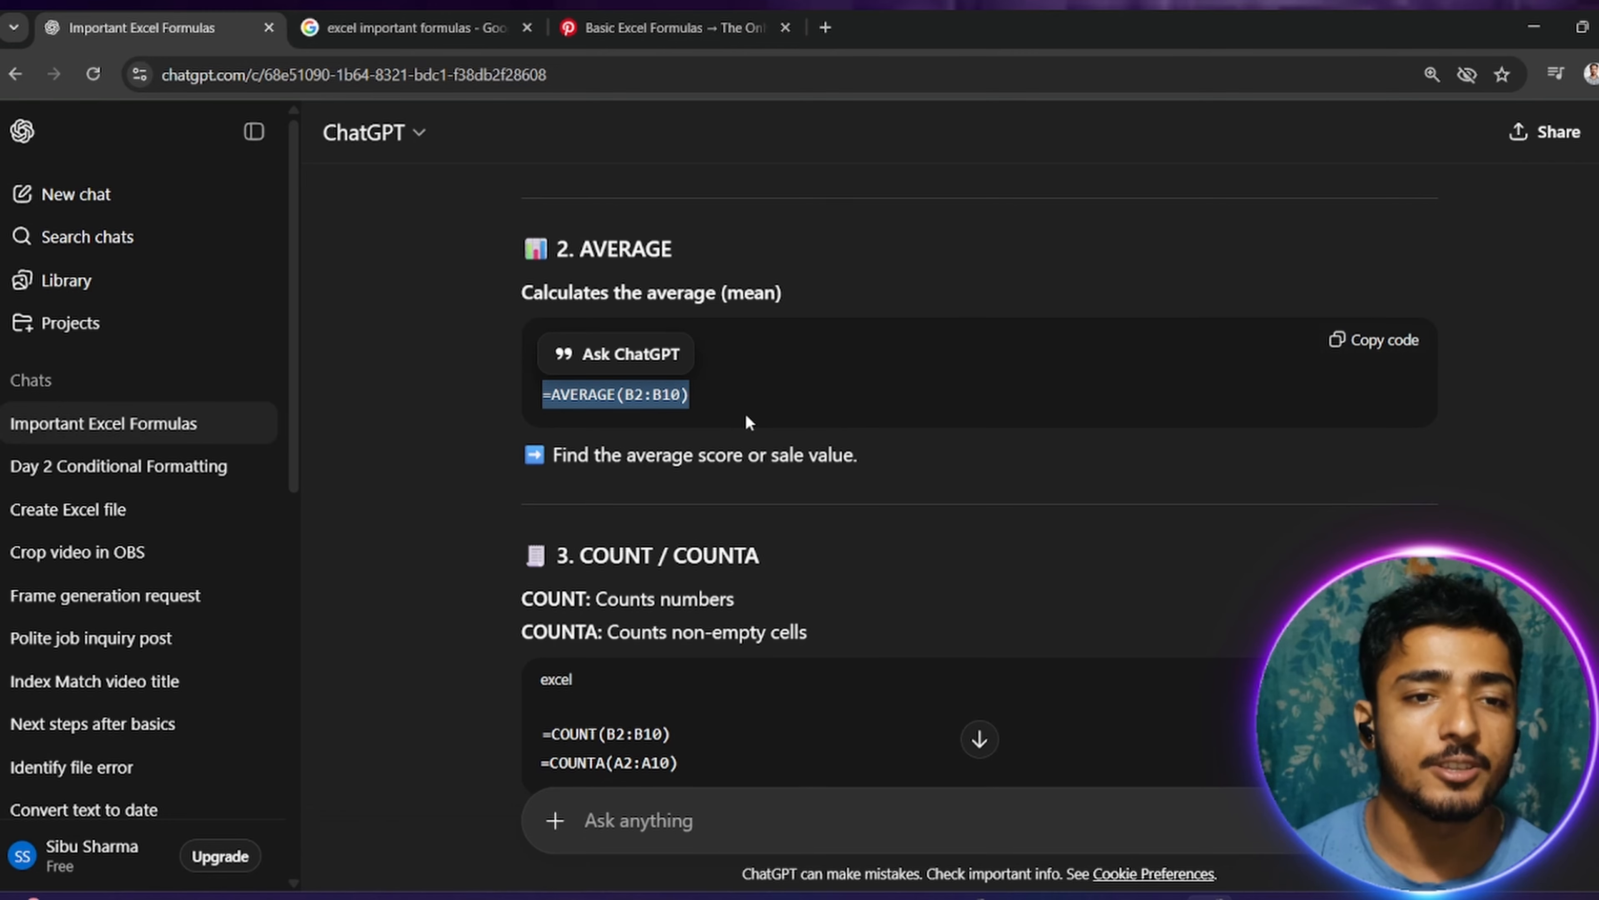
pyautogui.click(573, 416)
pyautogui.scroll(-2, 662, 490)
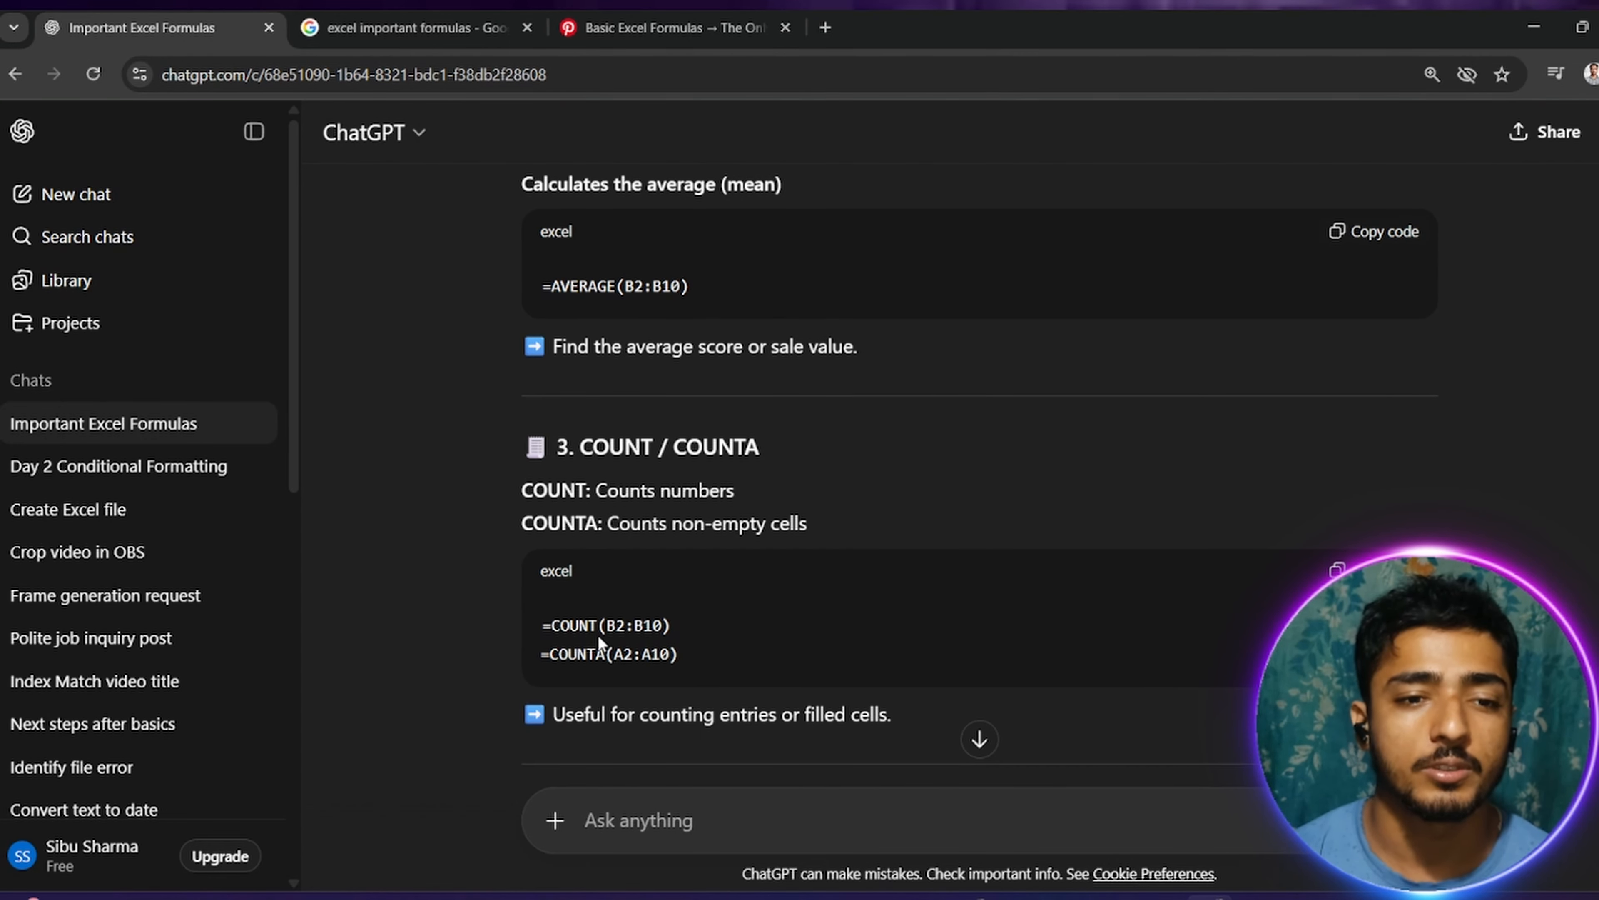
pyautogui.moveTo(604, 447); pyautogui.dragTo(817, 447)
pyautogui.click(575, 697)
# Step: Examine the IF entry and its example =IF(B2>50,"Pass","Fail") in the formula list
pyautogui.scroll(-6, 575, 698)
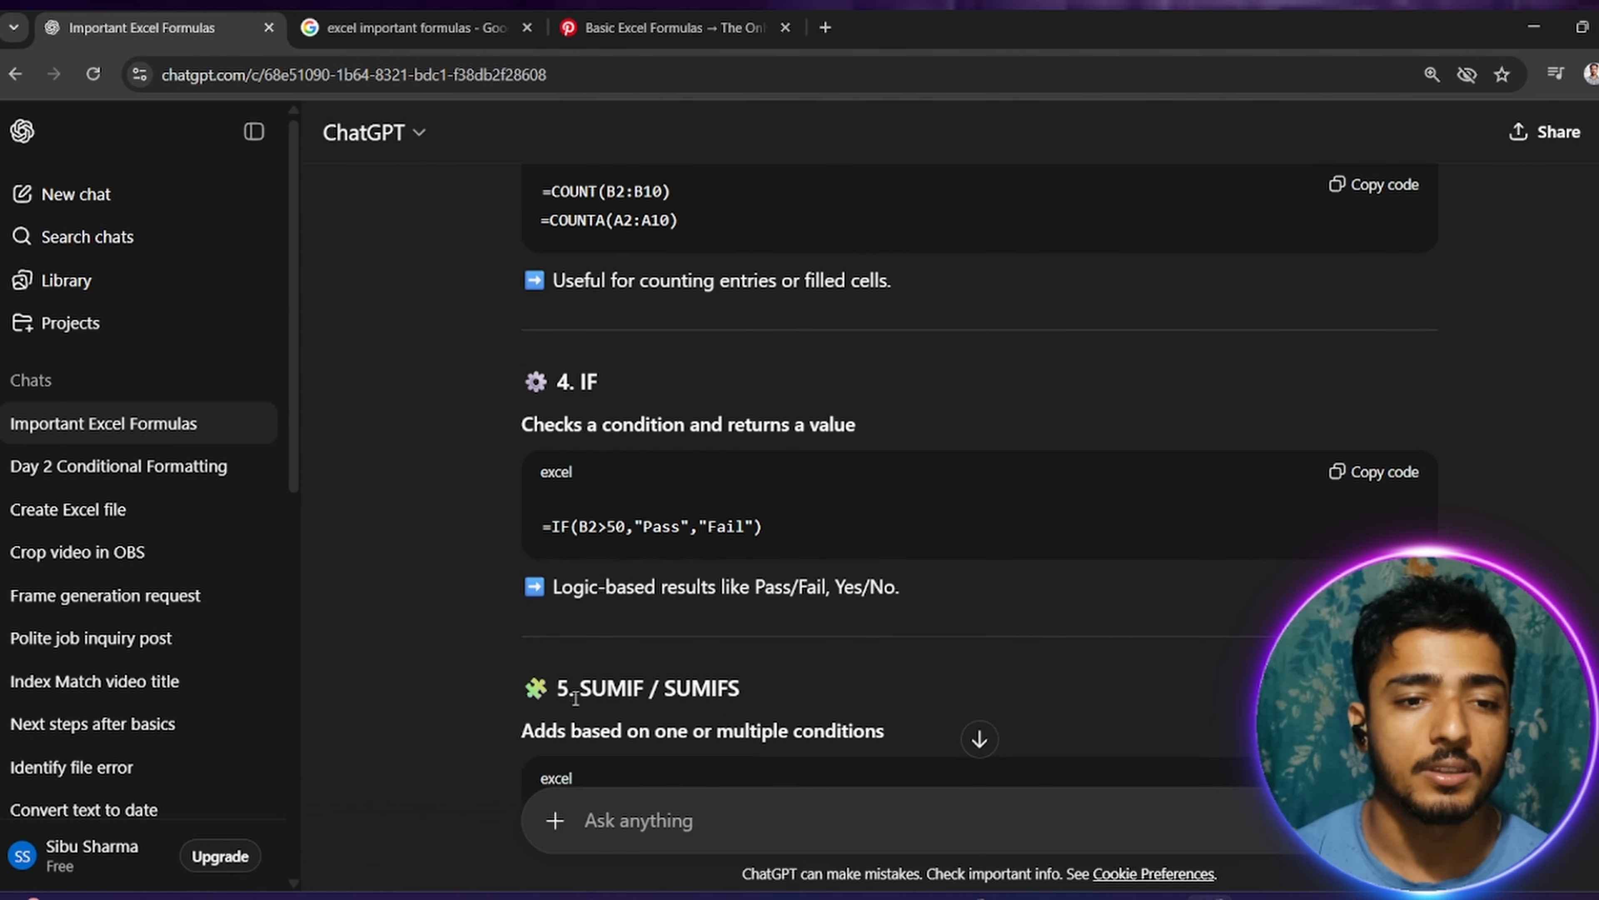
pyautogui.doubleClick(592, 381)
pyautogui.moveTo(544, 531); pyautogui.dragTo(589, 529)
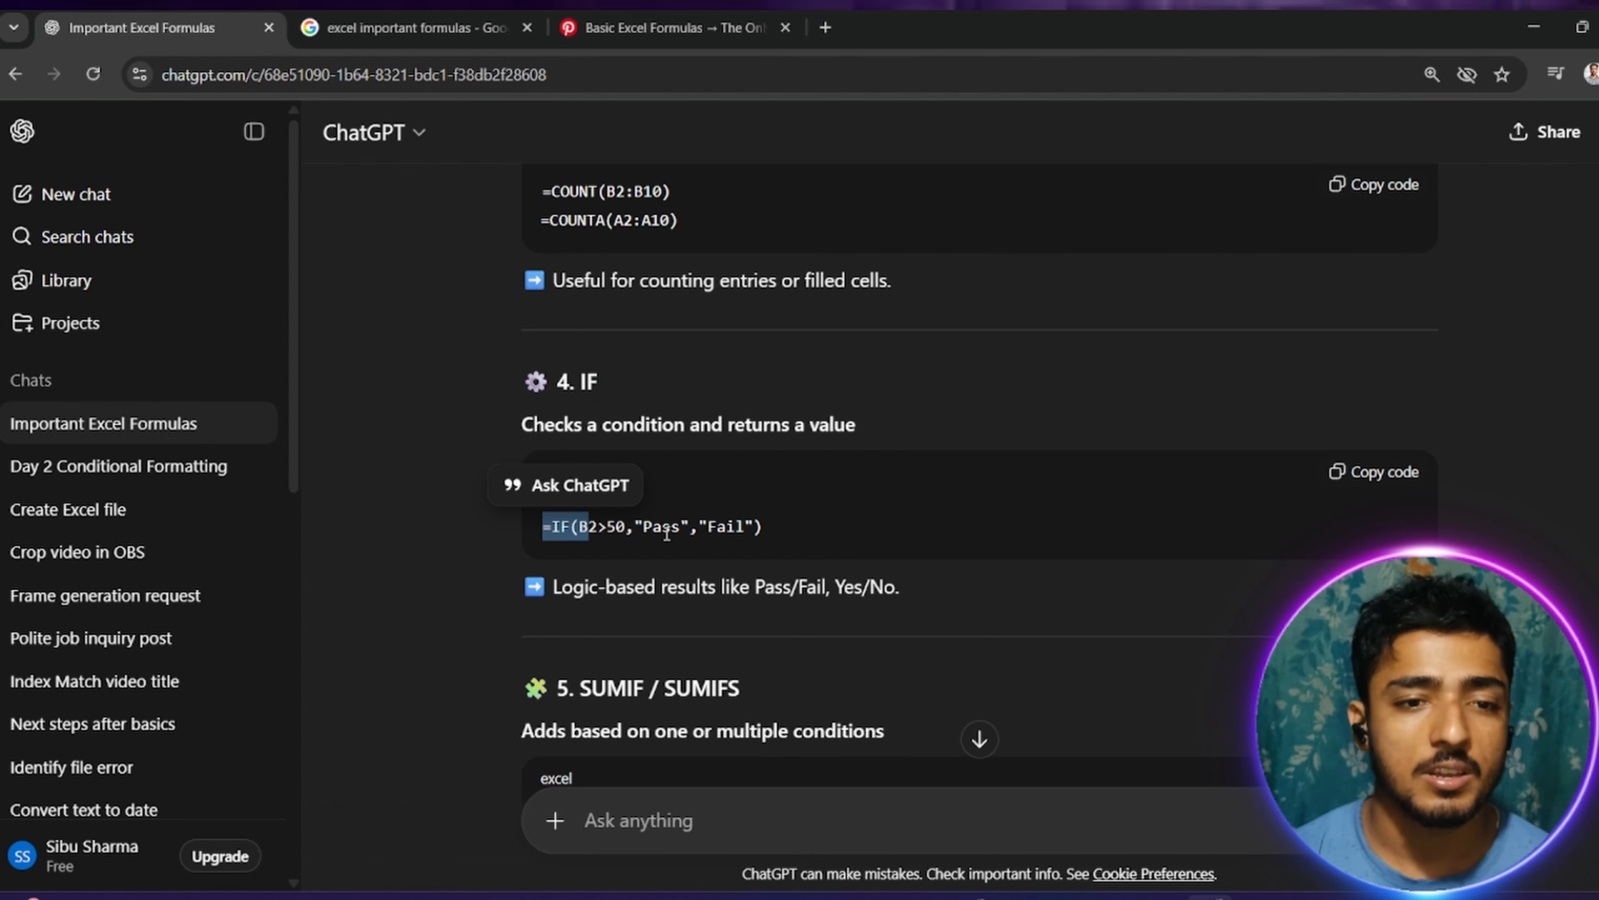
pyautogui.moveTo(763, 531); pyautogui.dragTo(563, 536)
pyautogui.moveTo(870, 587); pyautogui.dragTo(863, 591)
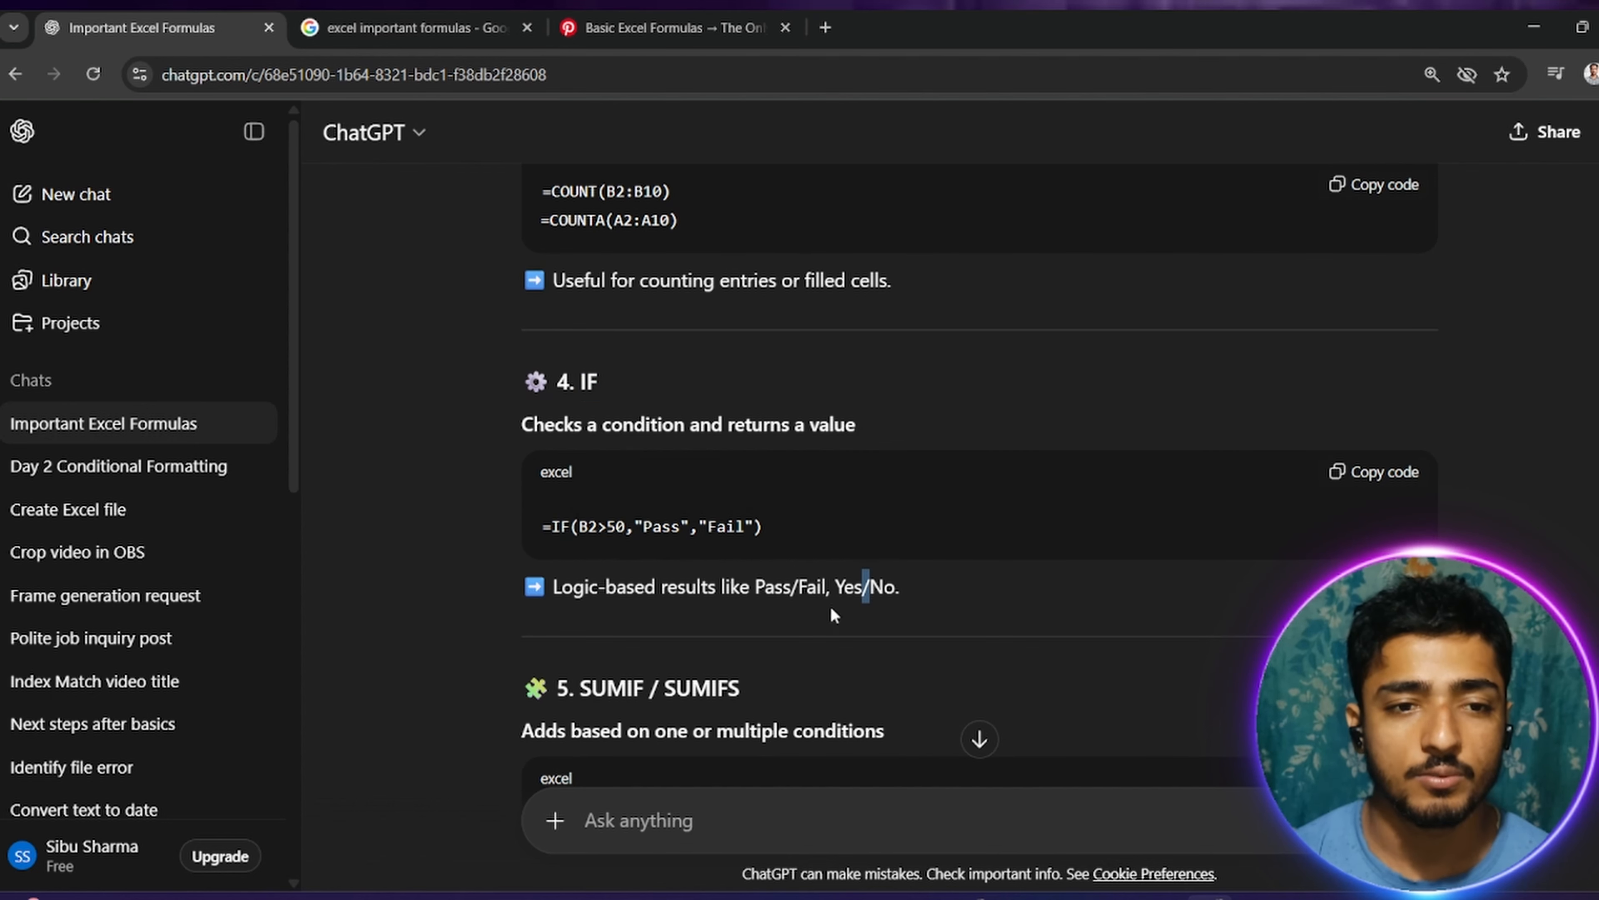
pyautogui.scroll(-2, 669, 693)
pyautogui.scroll(-1, 669, 693)
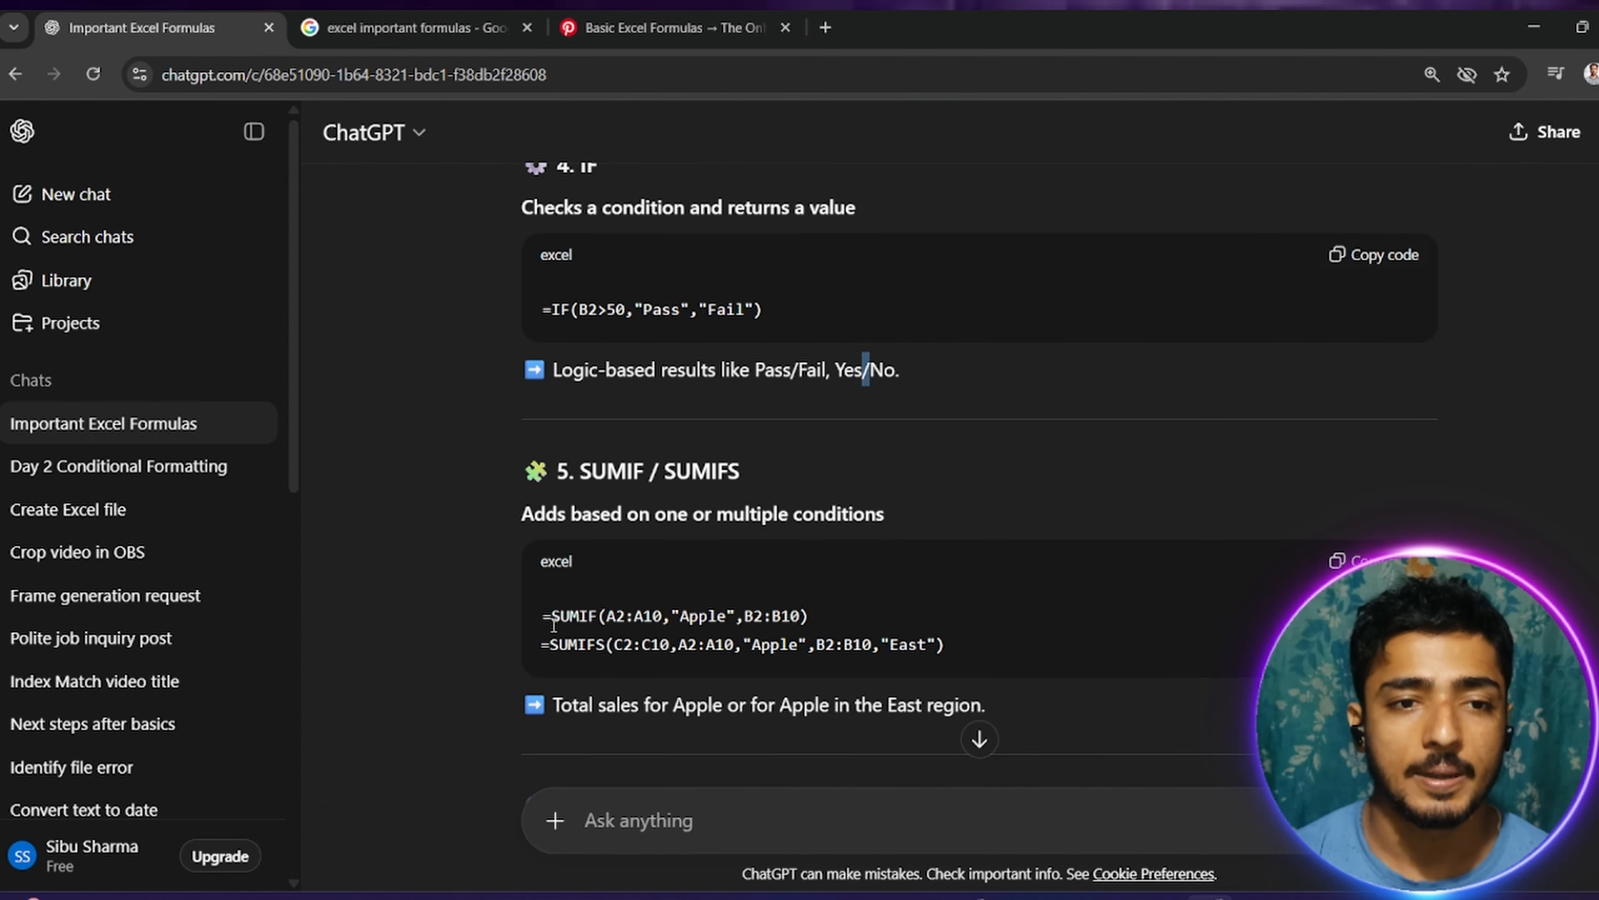
pyautogui.moveTo(552, 310); pyautogui.dragTo(778, 325)
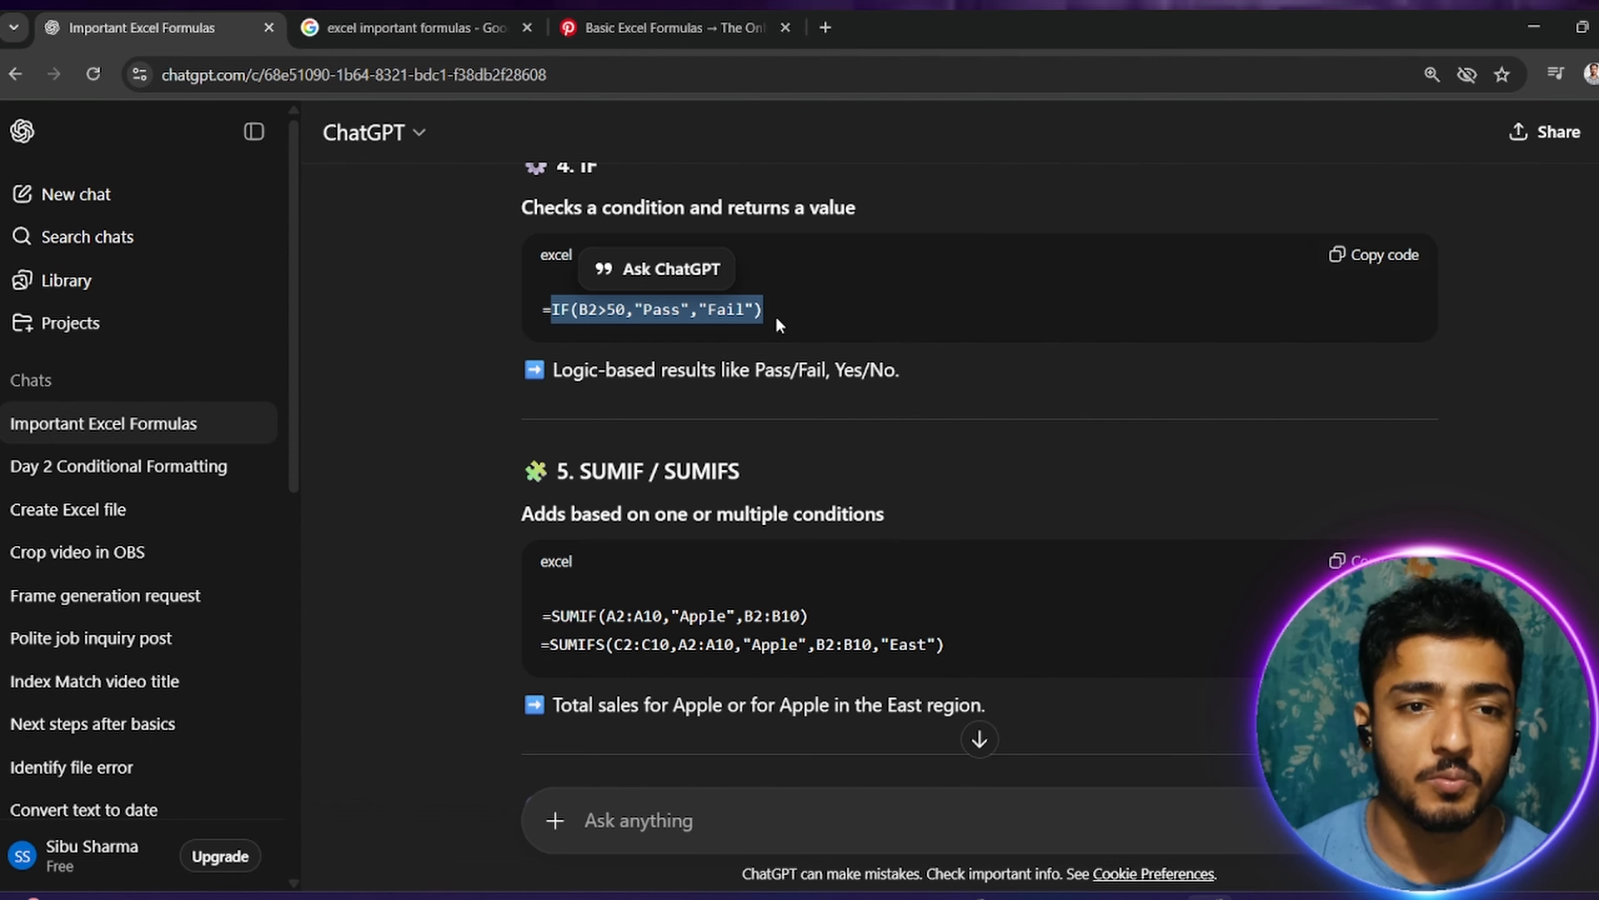
# Step: Switch to Excel, inspect the IF formula in E3, and undo the accidental insertion of the G12 reference
pyautogui.click(1114, 897)
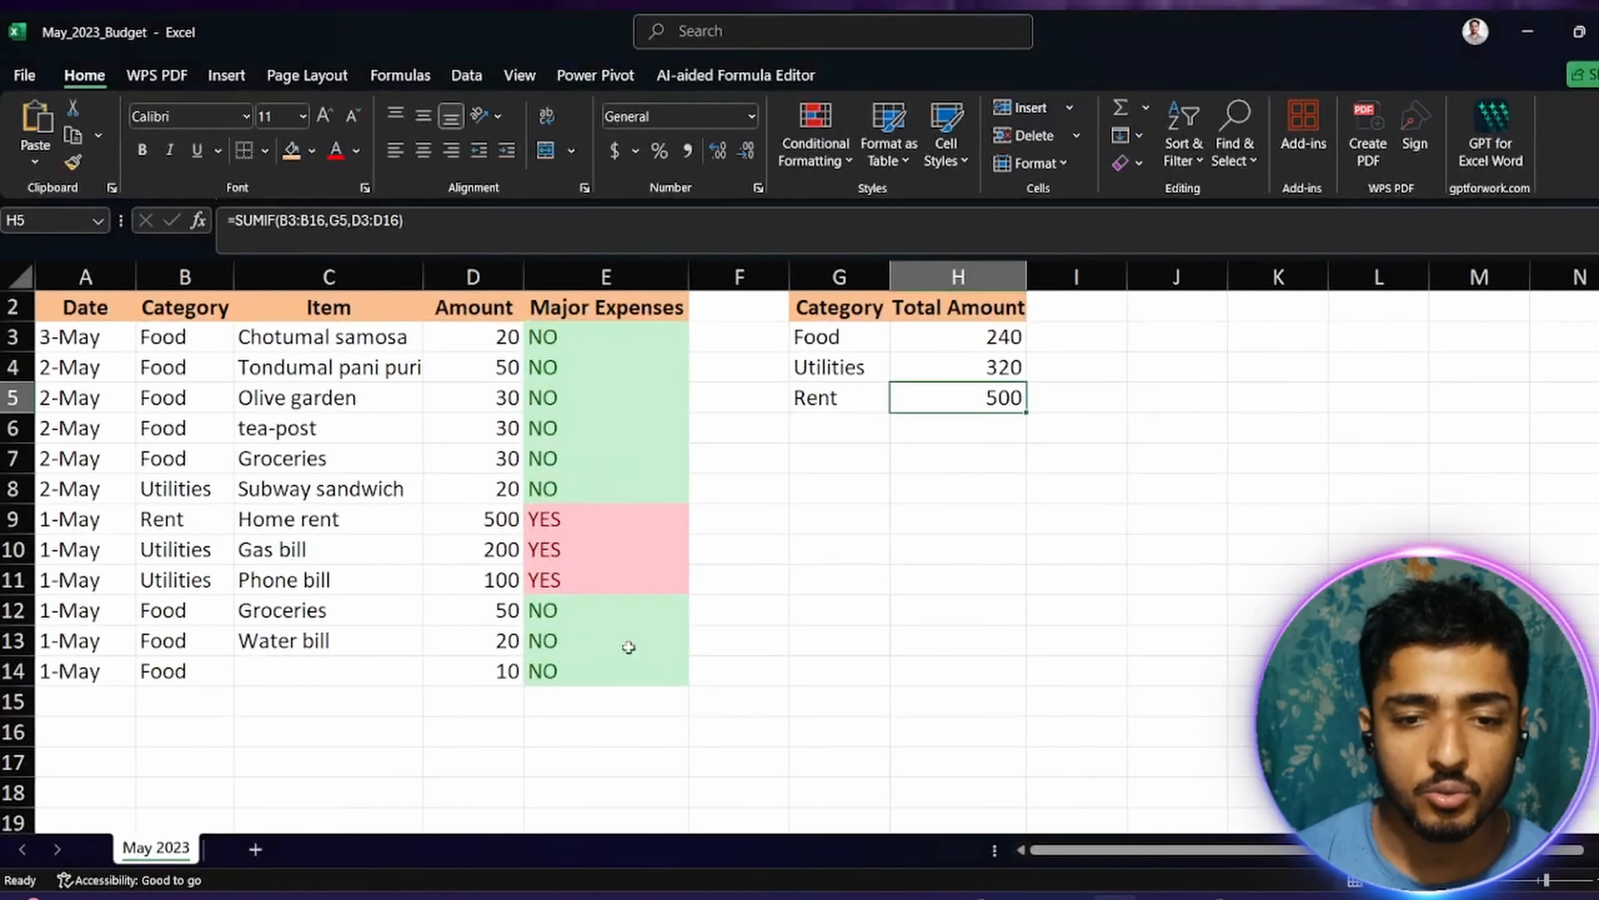
pyautogui.doubleClick(564, 347)
pyautogui.click(564, 347)
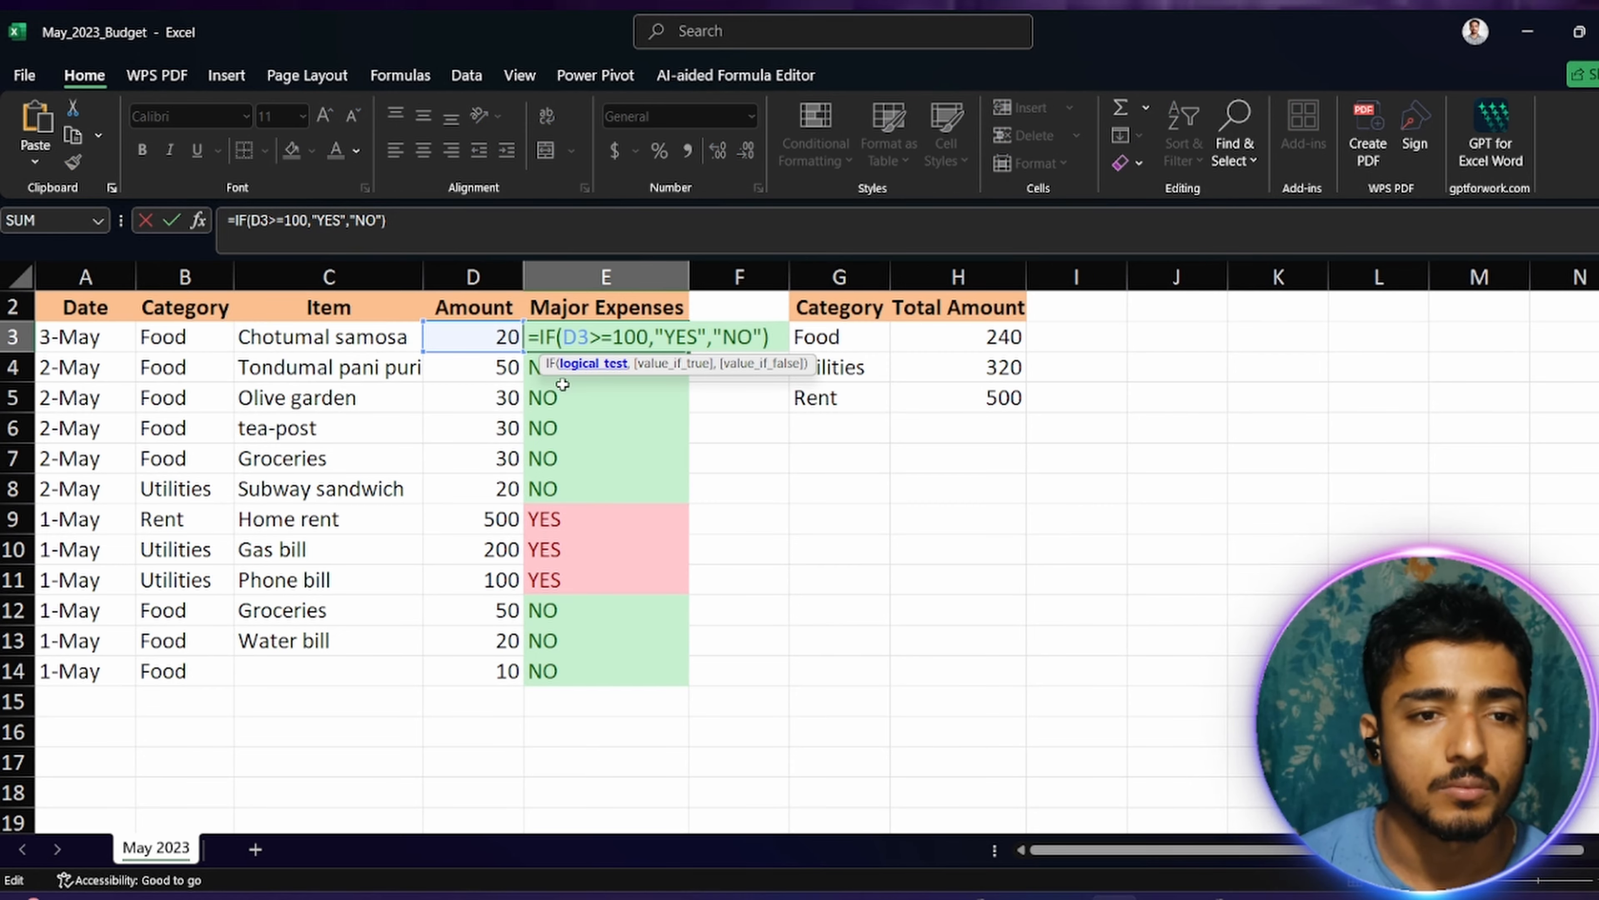
pyautogui.click(837, 609)
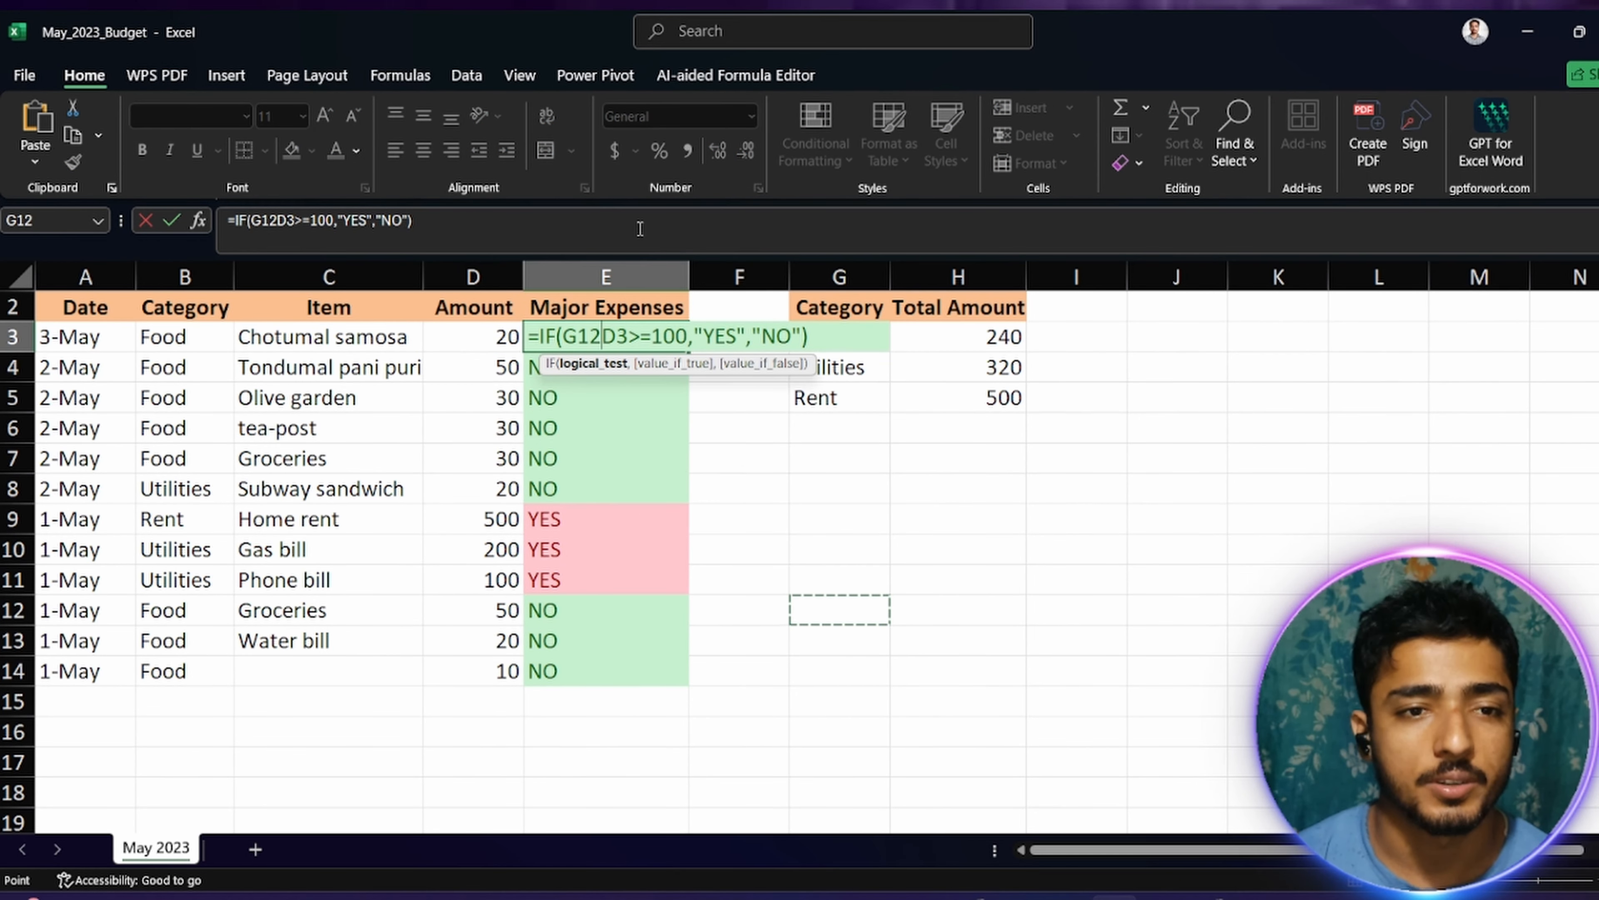
pyautogui.click(473, 228)
pyautogui.press('Return')
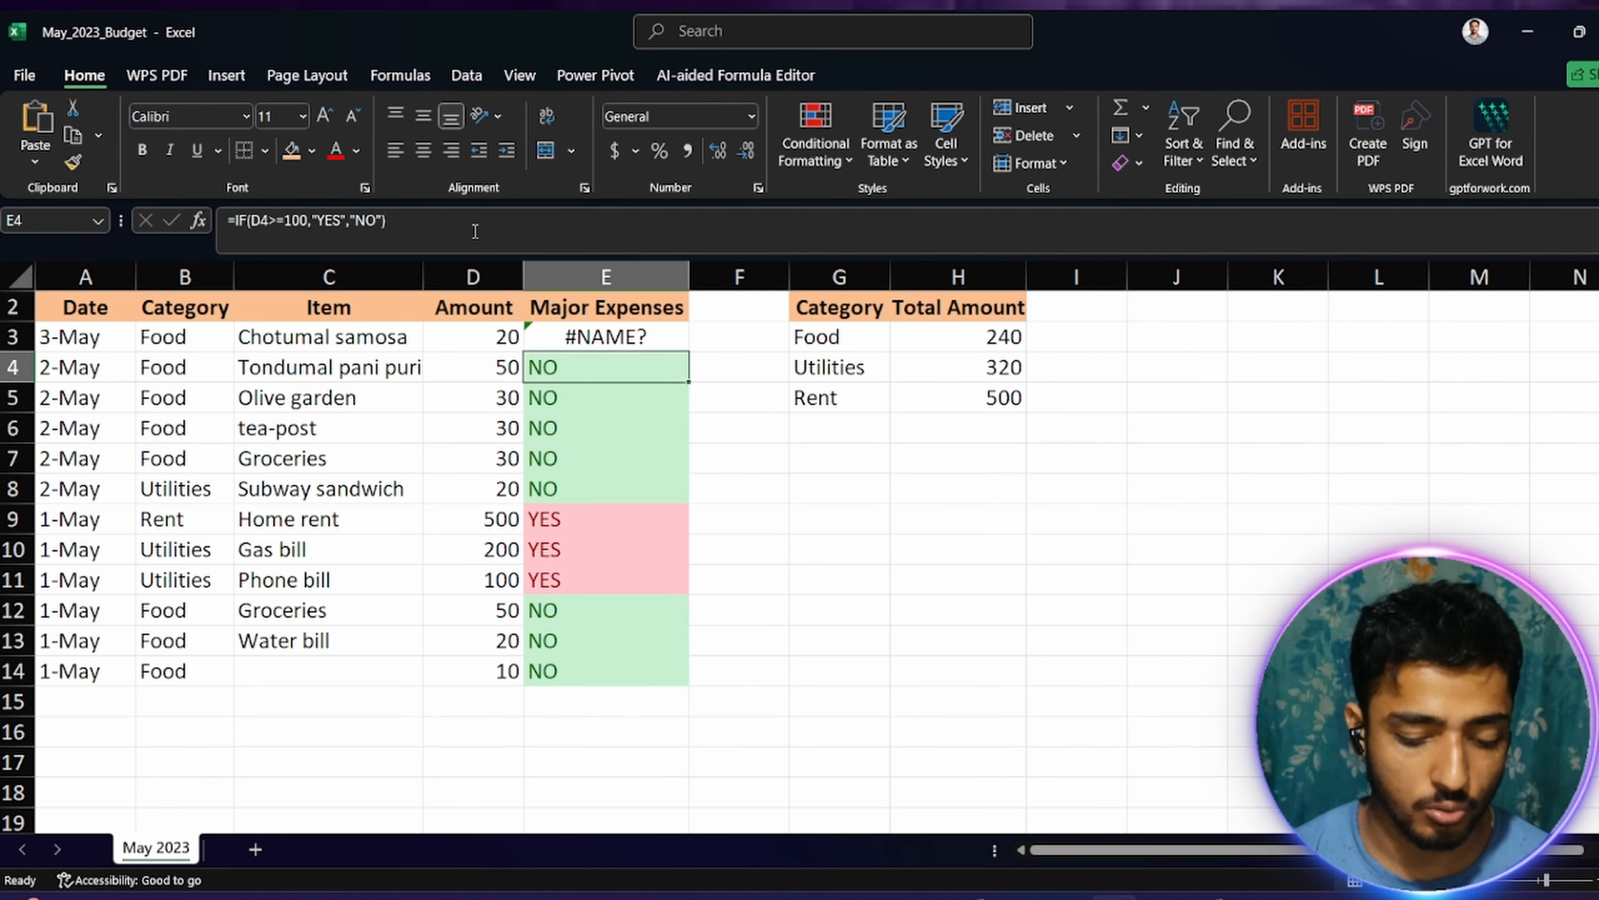
pyautogui.hotkey('ctrl', 'z')
pyautogui.click(957, 518)
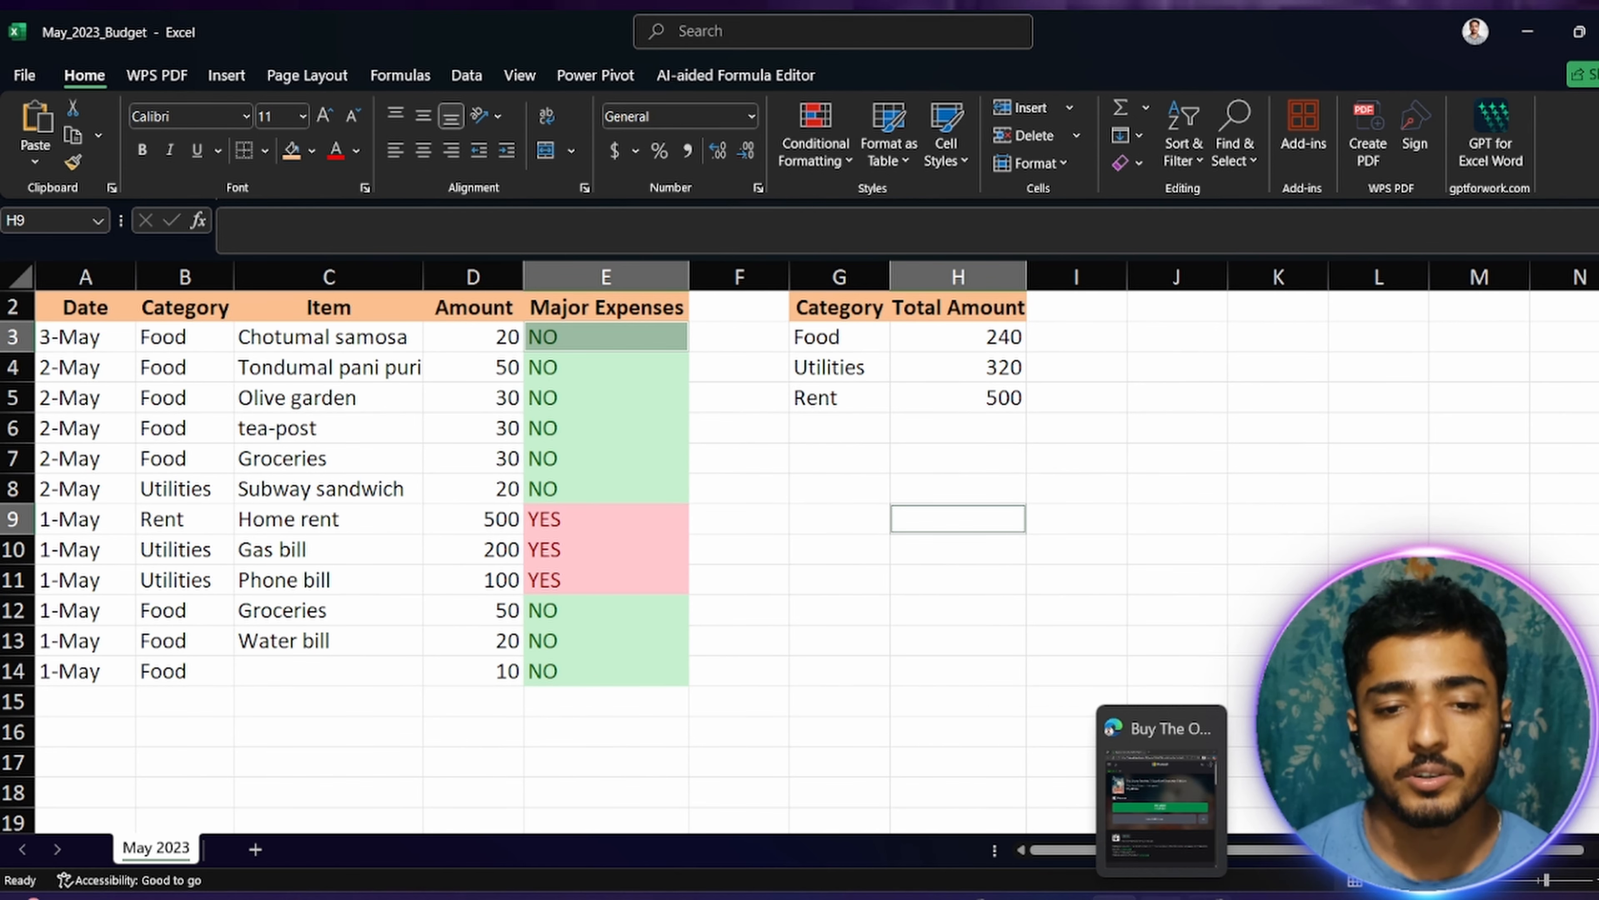
# Step: Switch back to the ChatGPT list and review the SUMIF / SUMIFS, VLOOKUP / XLOOKUP and COUNTIF / COUNTIFS entries
pyautogui.click(1209, 897)
pyautogui.scroll(-5, 726, 680)
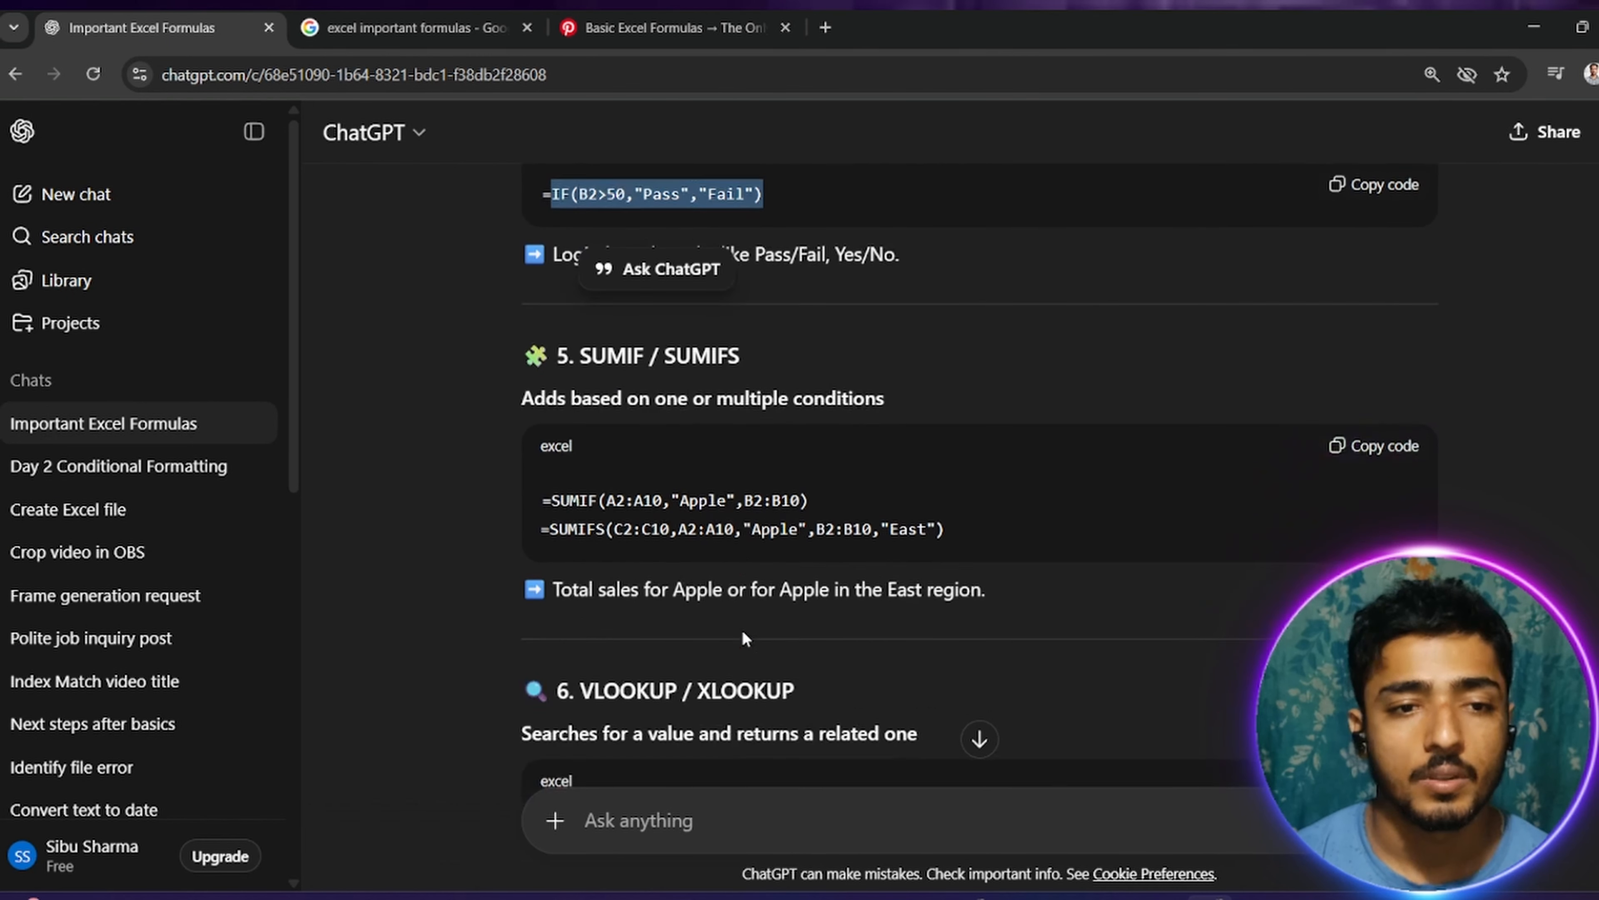
pyautogui.moveTo(579, 481); pyautogui.dragTo(932, 479)
pyautogui.click(933, 482)
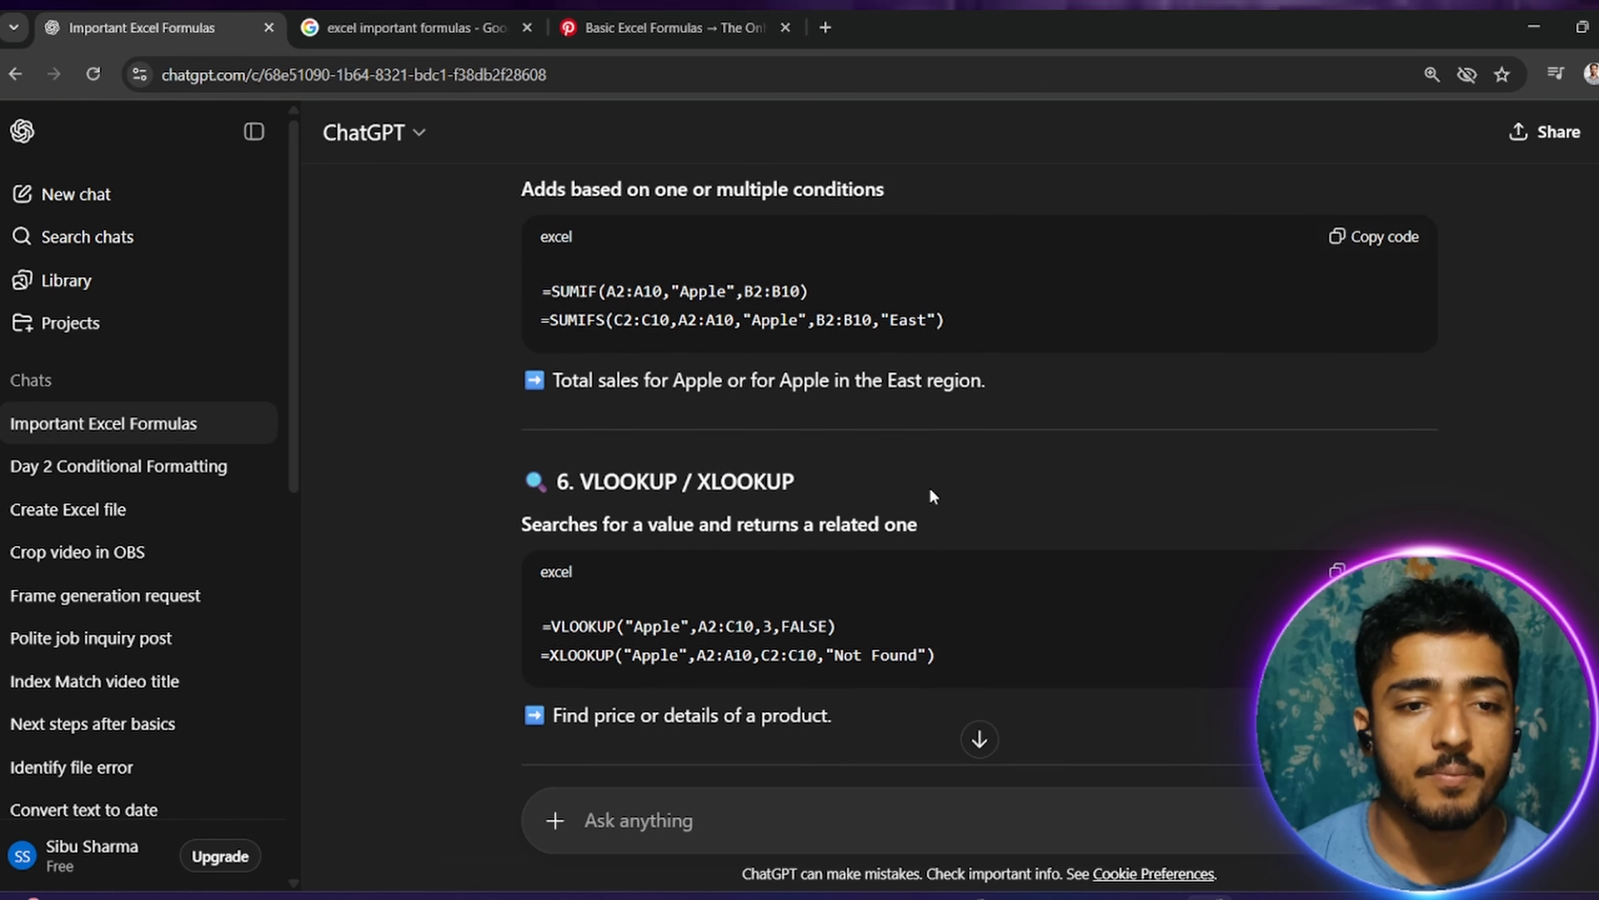
pyautogui.scroll(-5, 768, 560)
pyautogui.scroll(-2, 759, 516)
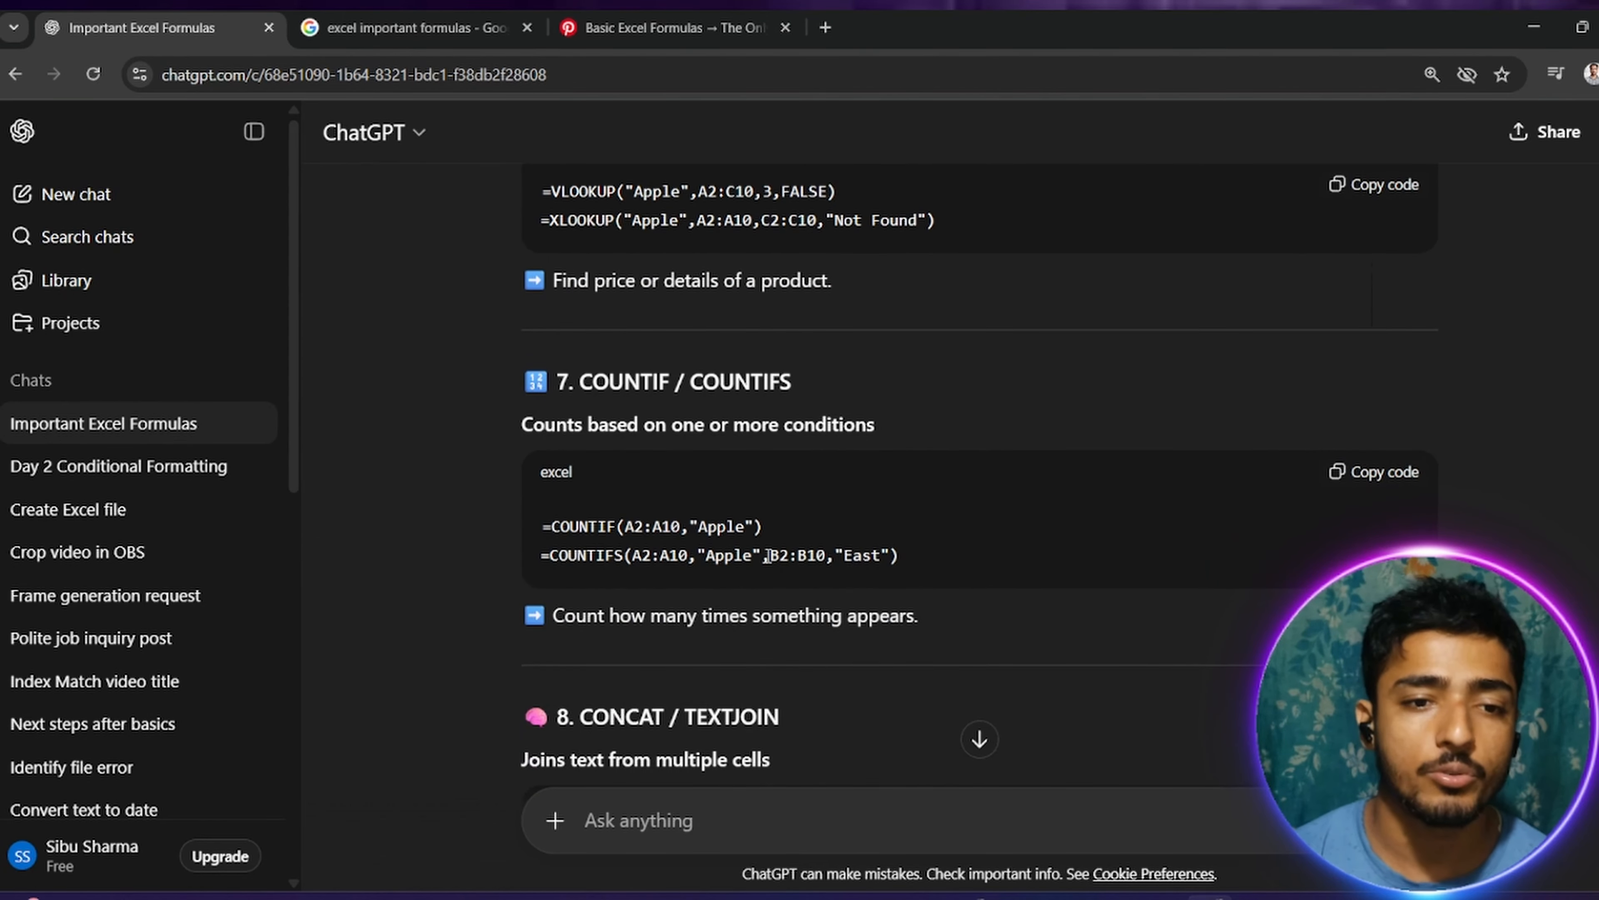
pyautogui.scroll(-3, 745, 488)
pyautogui.scroll(3, 744, 498)
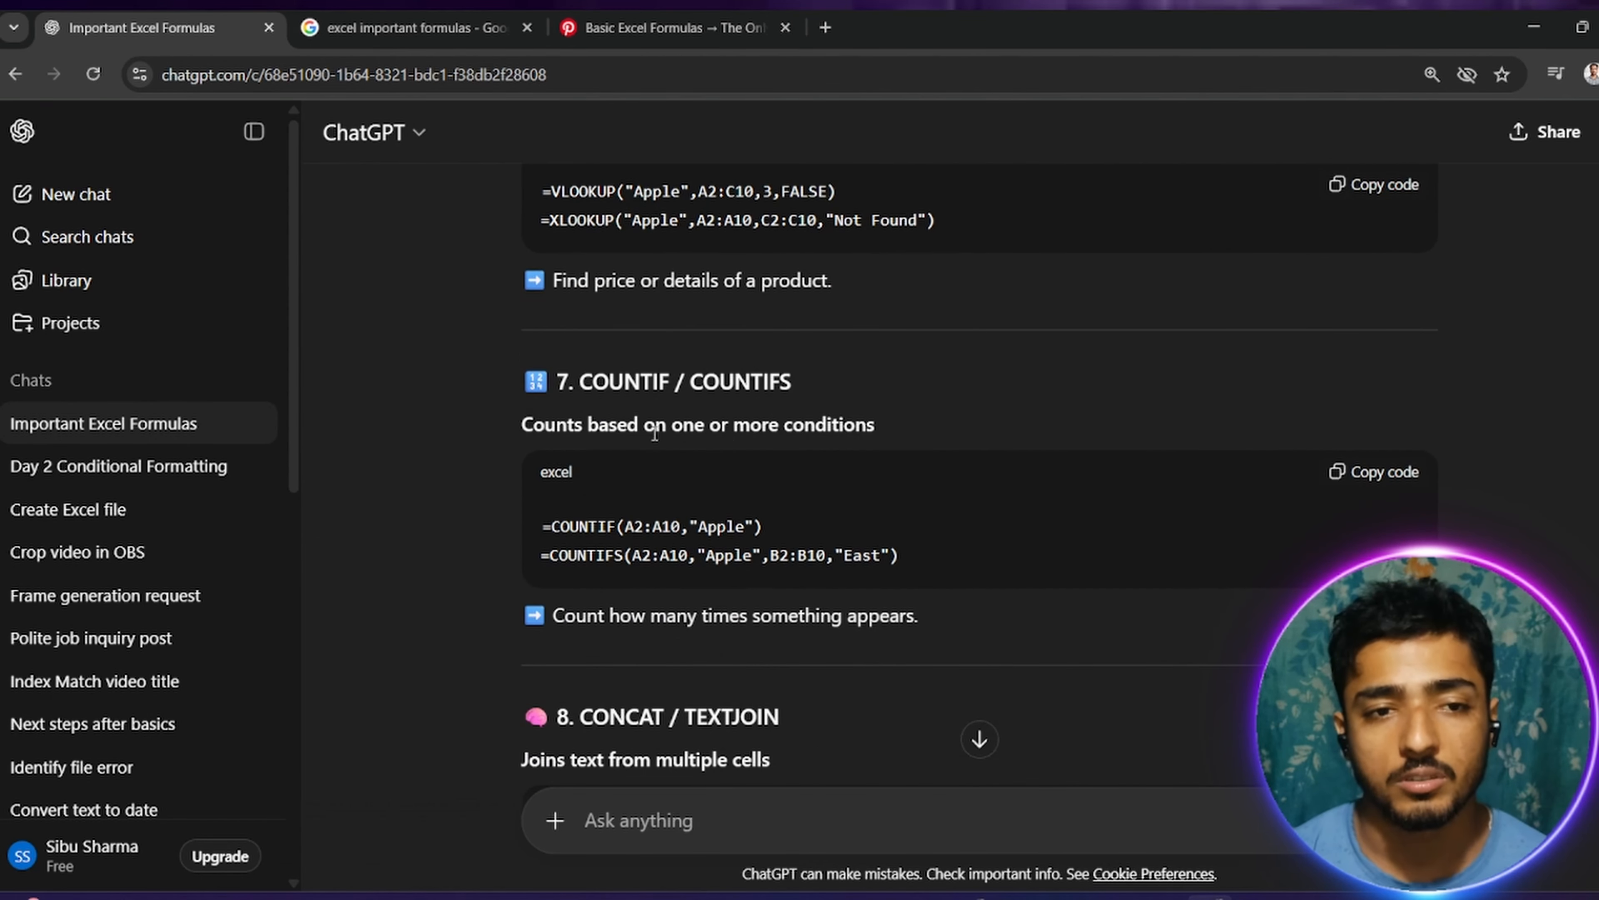
pyautogui.moveTo(596, 424); pyautogui.dragTo(1009, 408)
# Step: Read the remaining entries of the list: CONCAT / TEXTJOIN, TODAY / NOW and INDEX + MATCH
pyautogui.scroll(-3, 828, 662)
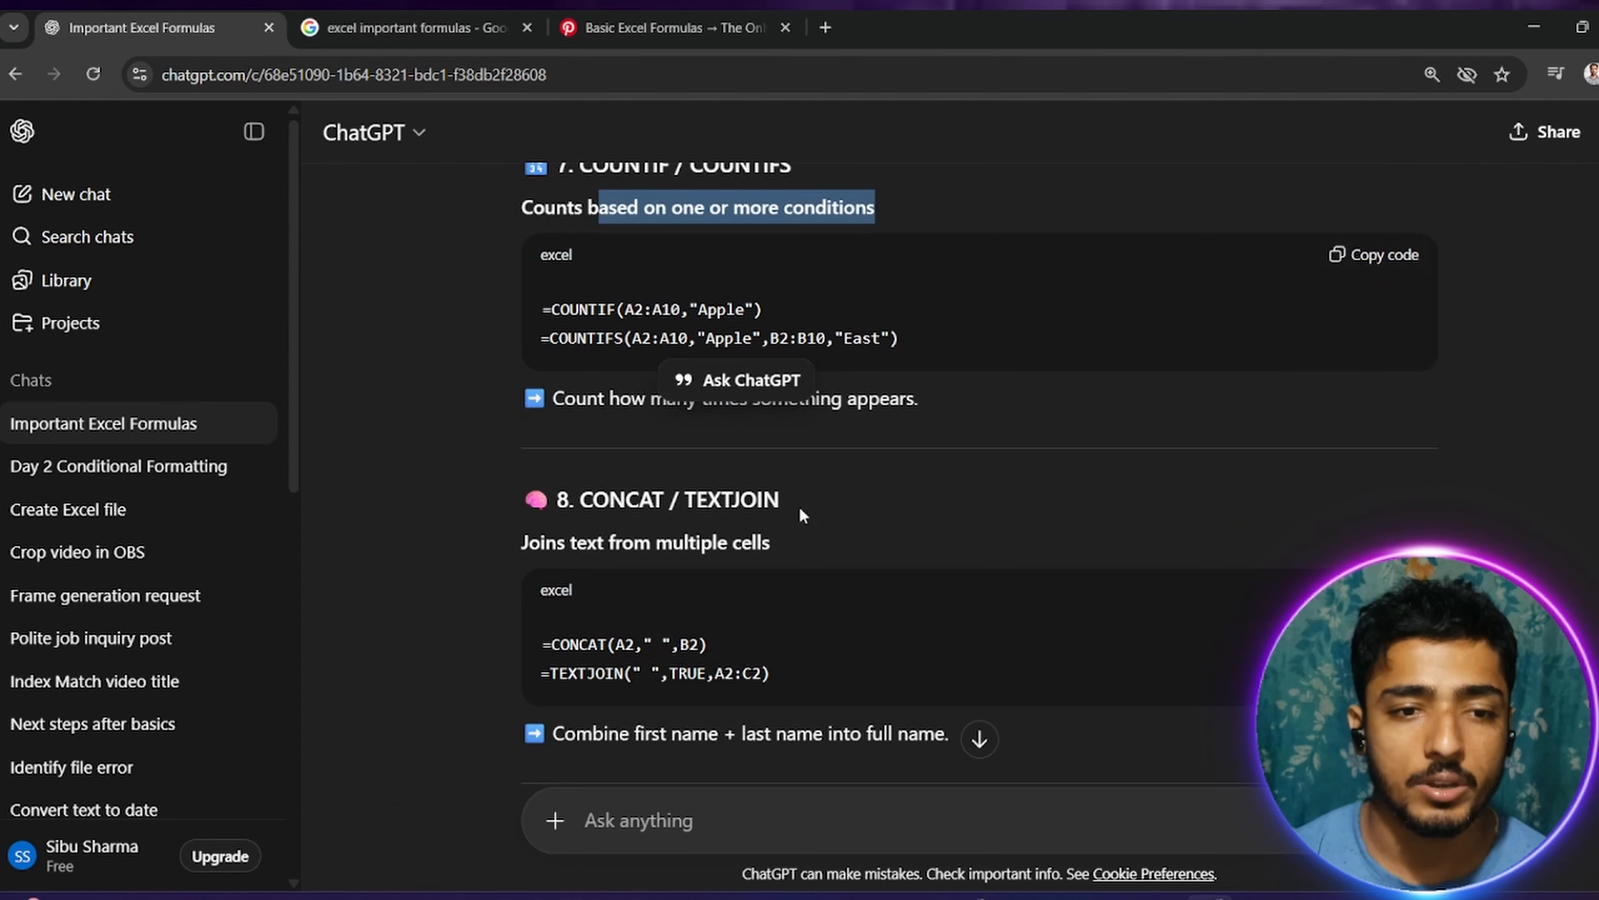
pyautogui.scroll(-3, 799, 668)
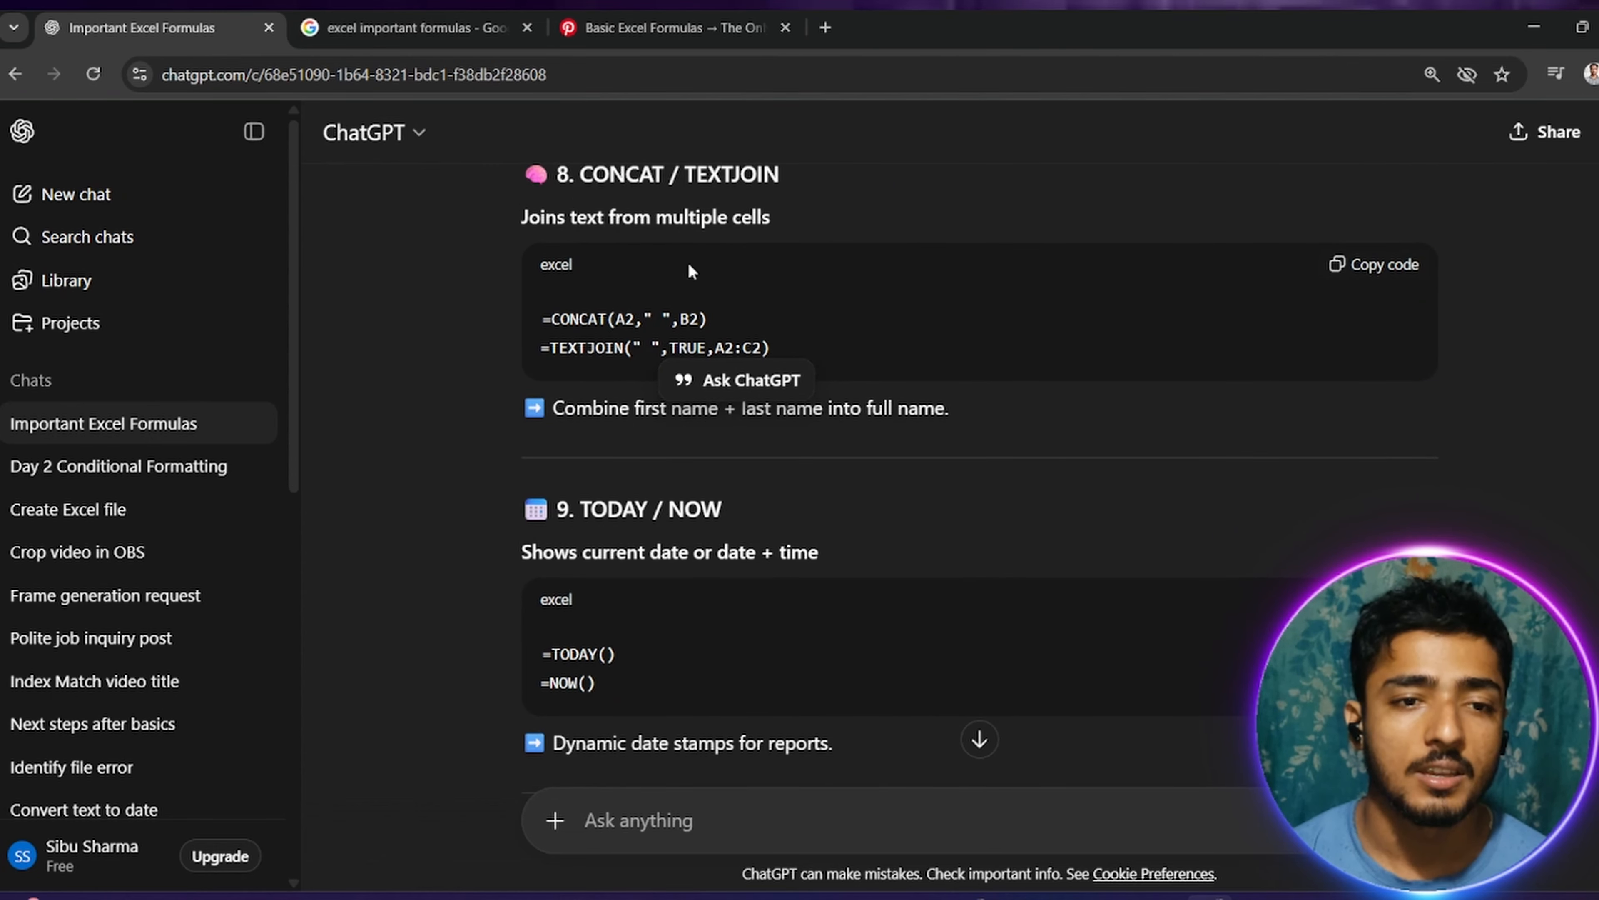
pyautogui.scroll(-2, 710, 353)
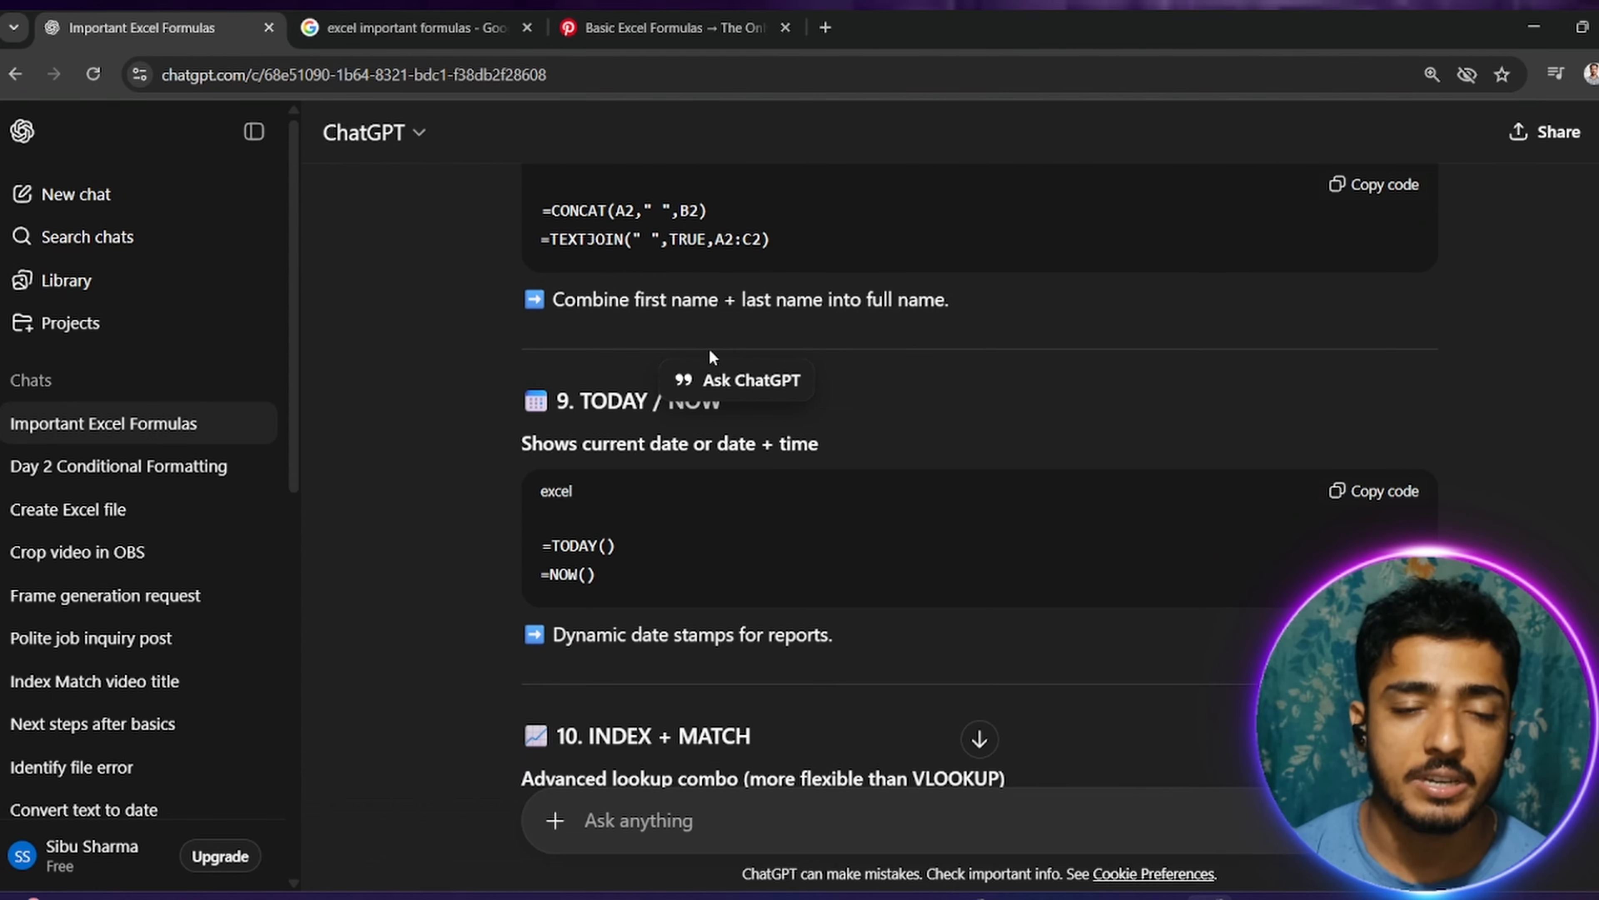
pyautogui.scroll(-3, 681, 460)
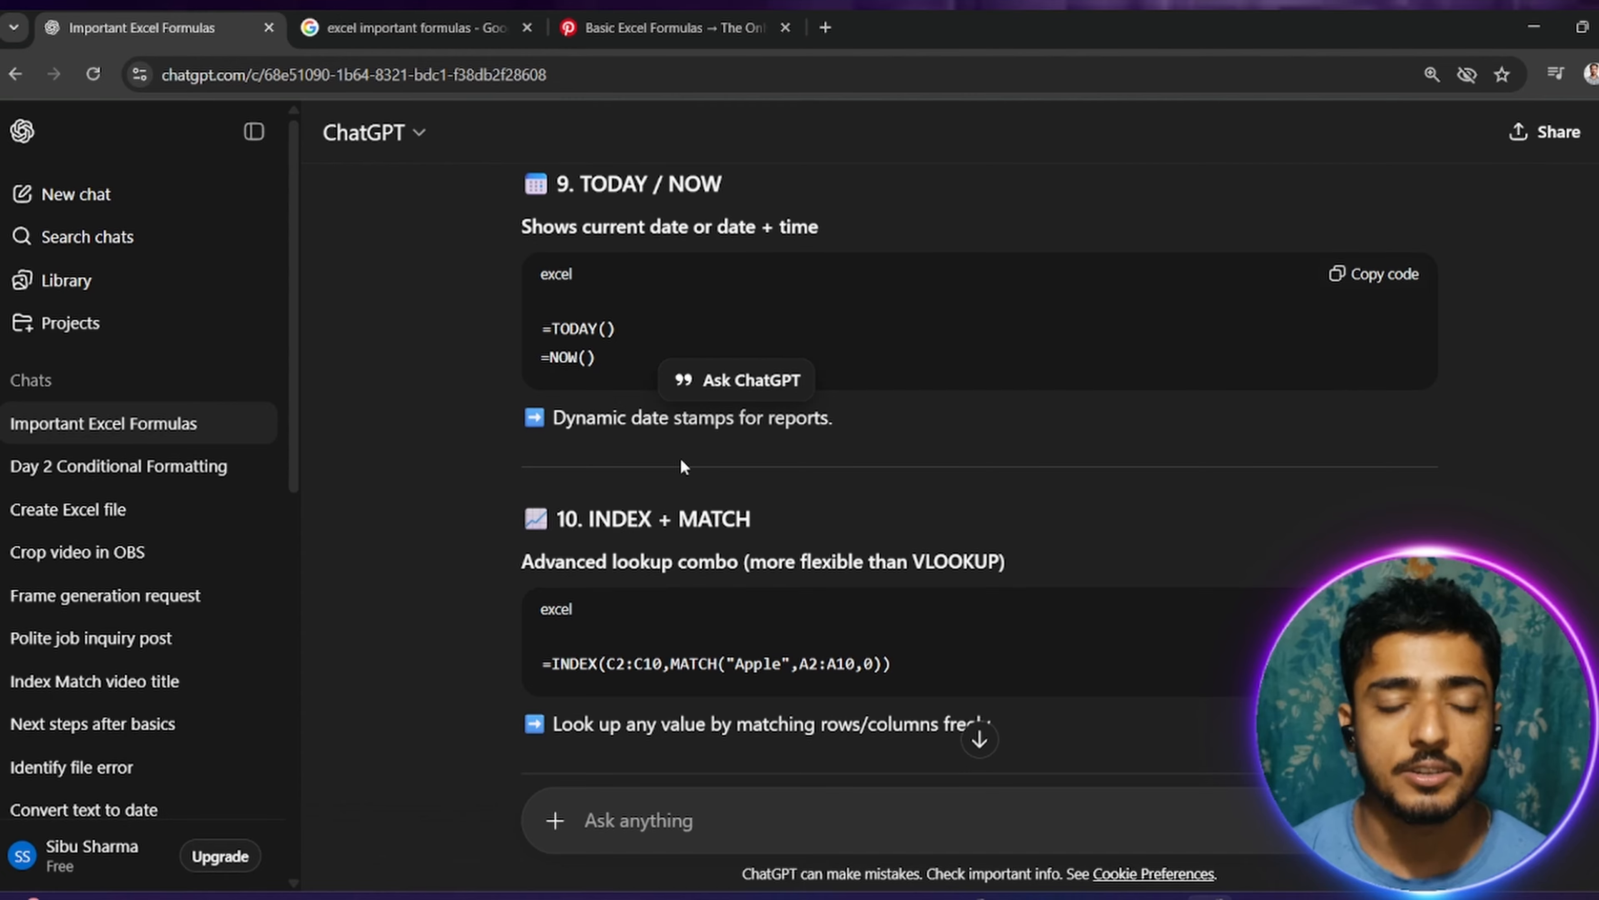
pyautogui.scroll(-2, 683, 468)
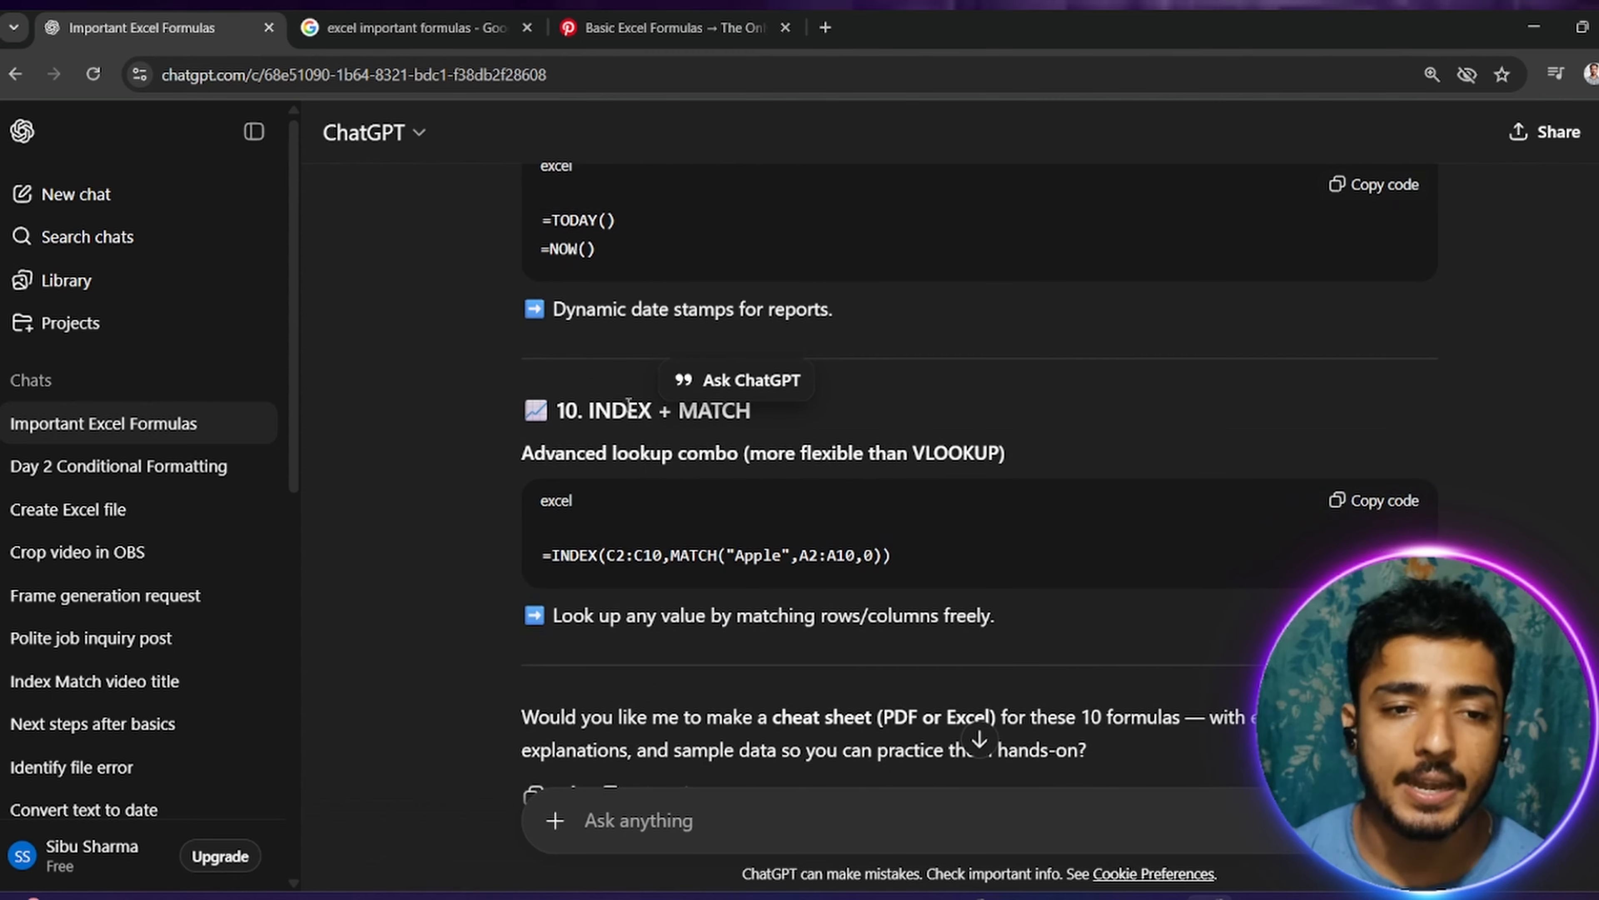
# Step: Highlight the INDEX + MATCH entry and read its lookup example through to the end of the formula list
pyautogui.moveTo(578, 409); pyautogui.dragTo(859, 398)
pyautogui.scroll(-2, 860, 398)
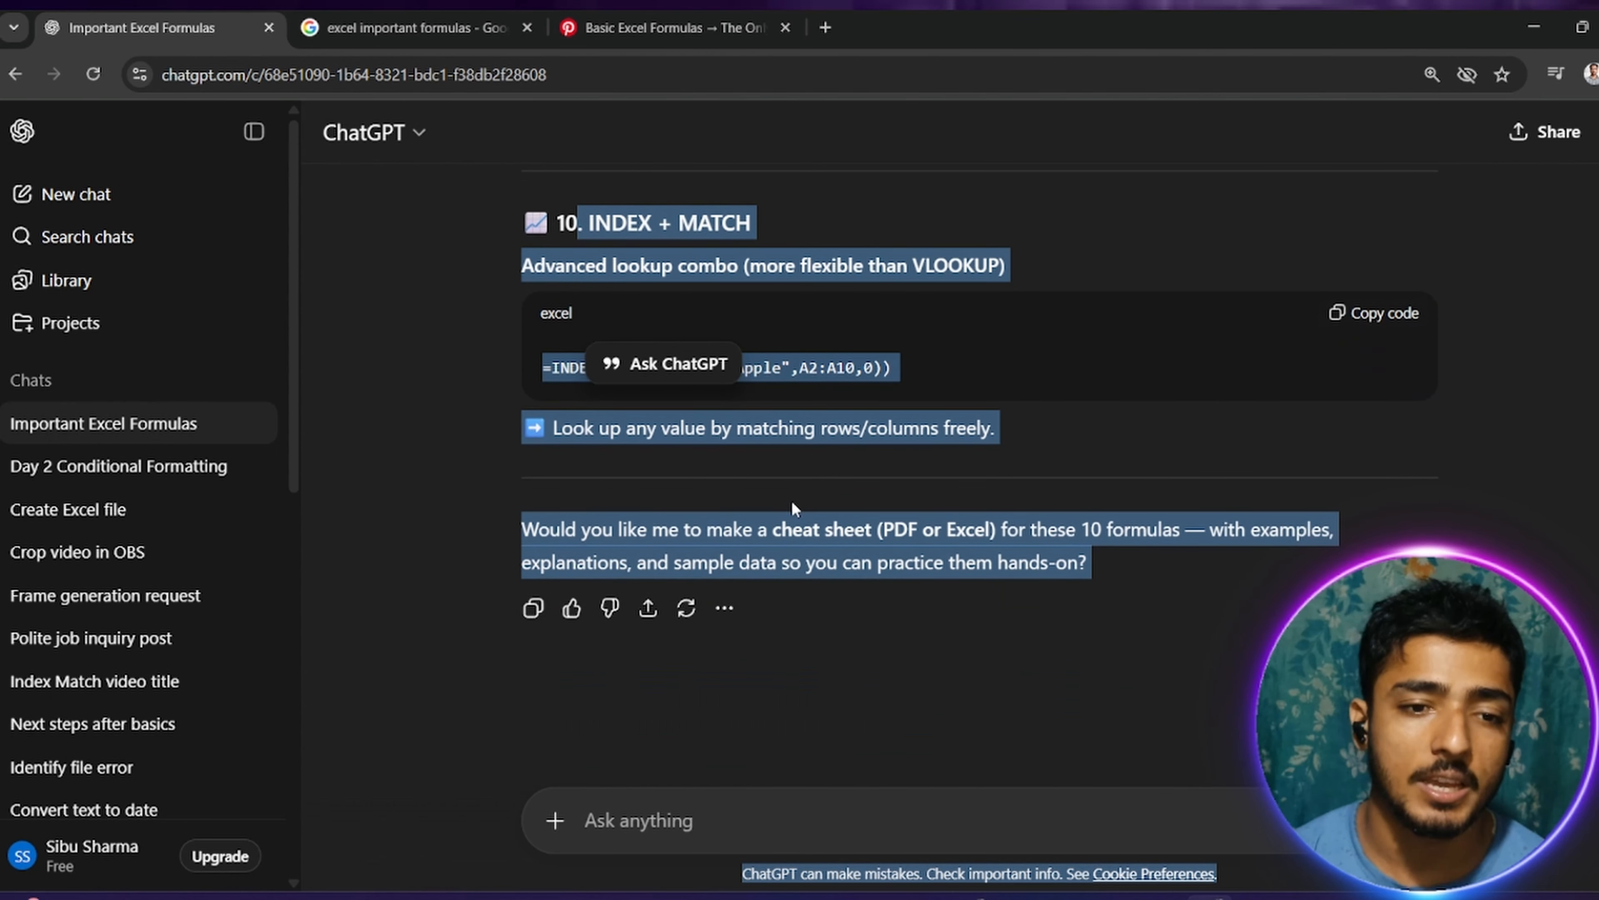
pyautogui.scroll(10, 706, 454)
pyautogui.scroll(-2, 685, 396)
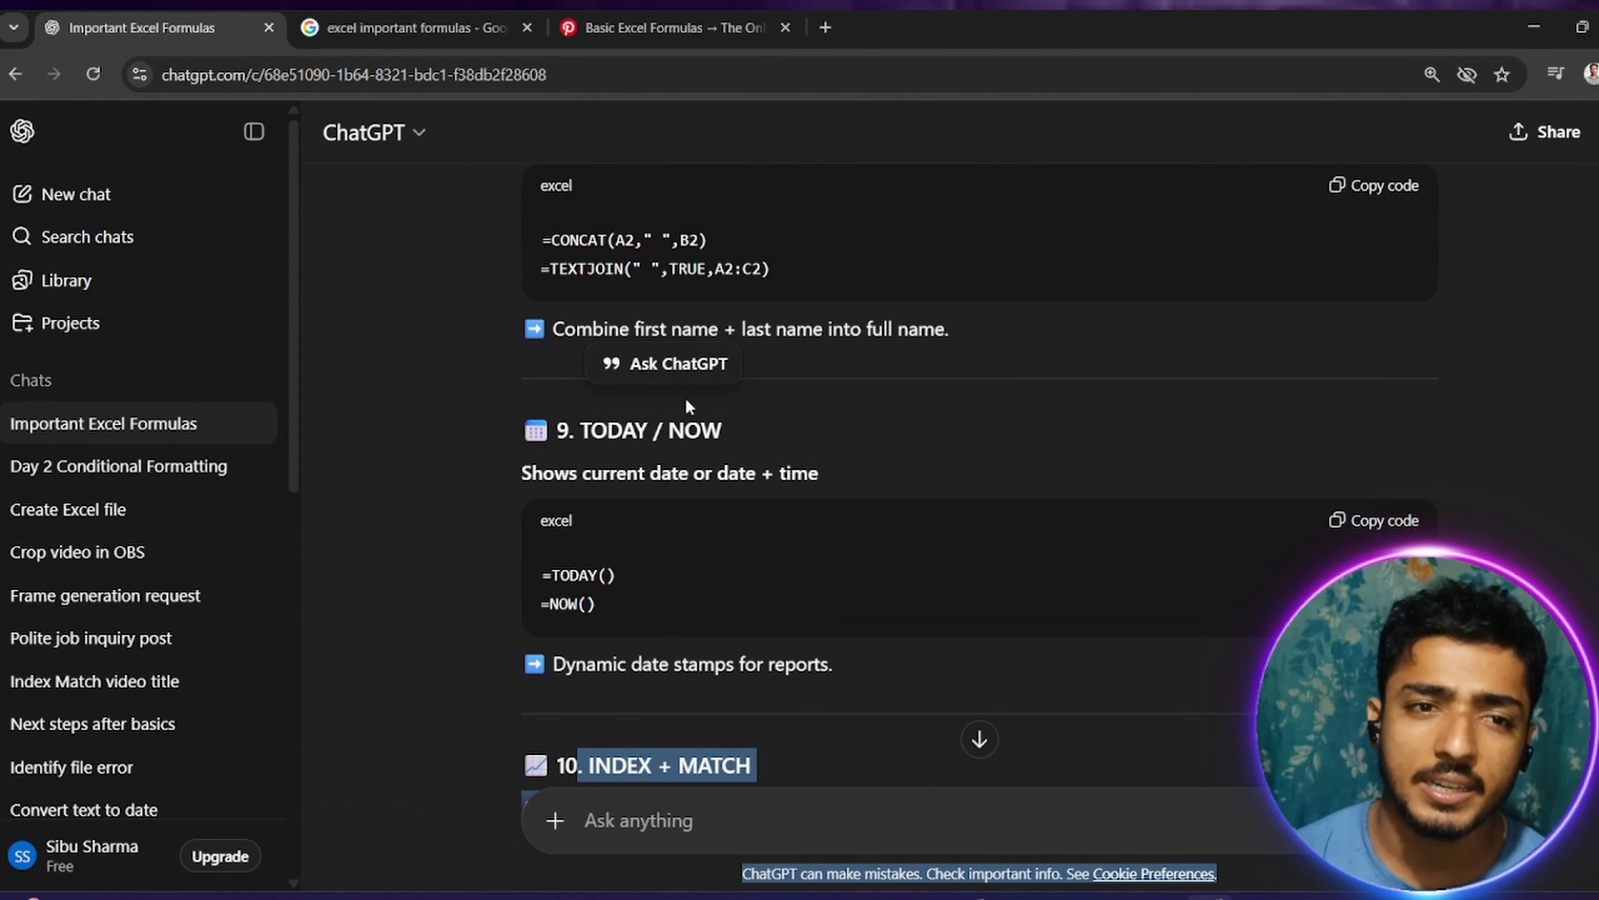
# Step: Review the formula list in reverse, from CONCAT / TEXTJOIN through COUNTIF, VLOOKUP, SUMIF, IF, COUNT and AVERAGE back to SUM
pyautogui.scroll(3, 687, 403)
pyautogui.scroll(4, 699, 365)
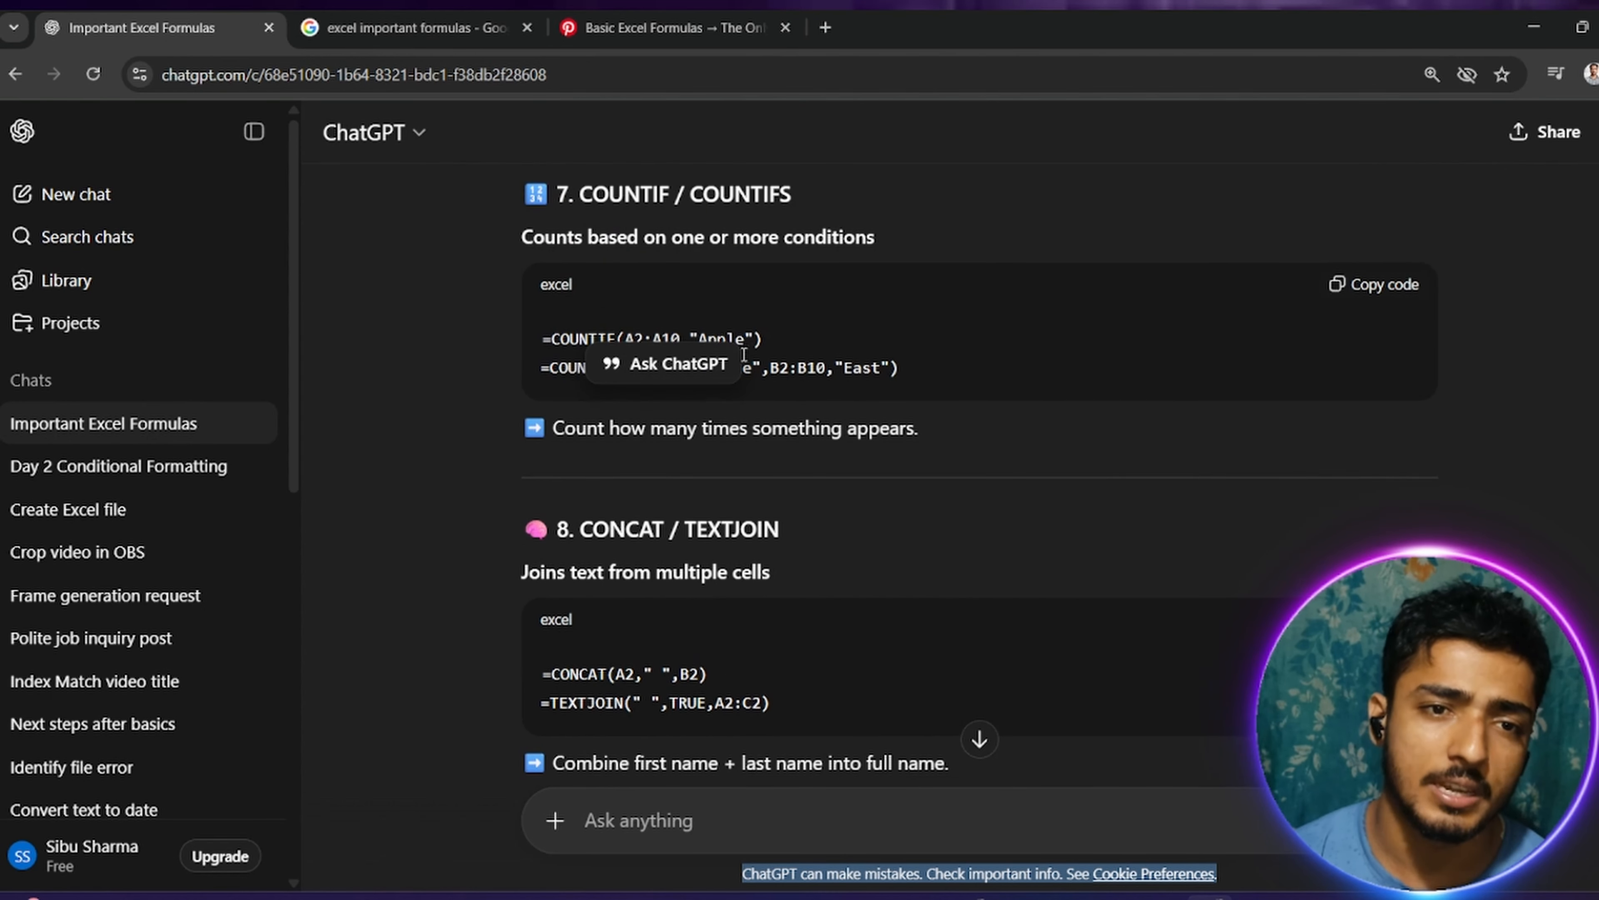
pyautogui.scroll(8, 781, 390)
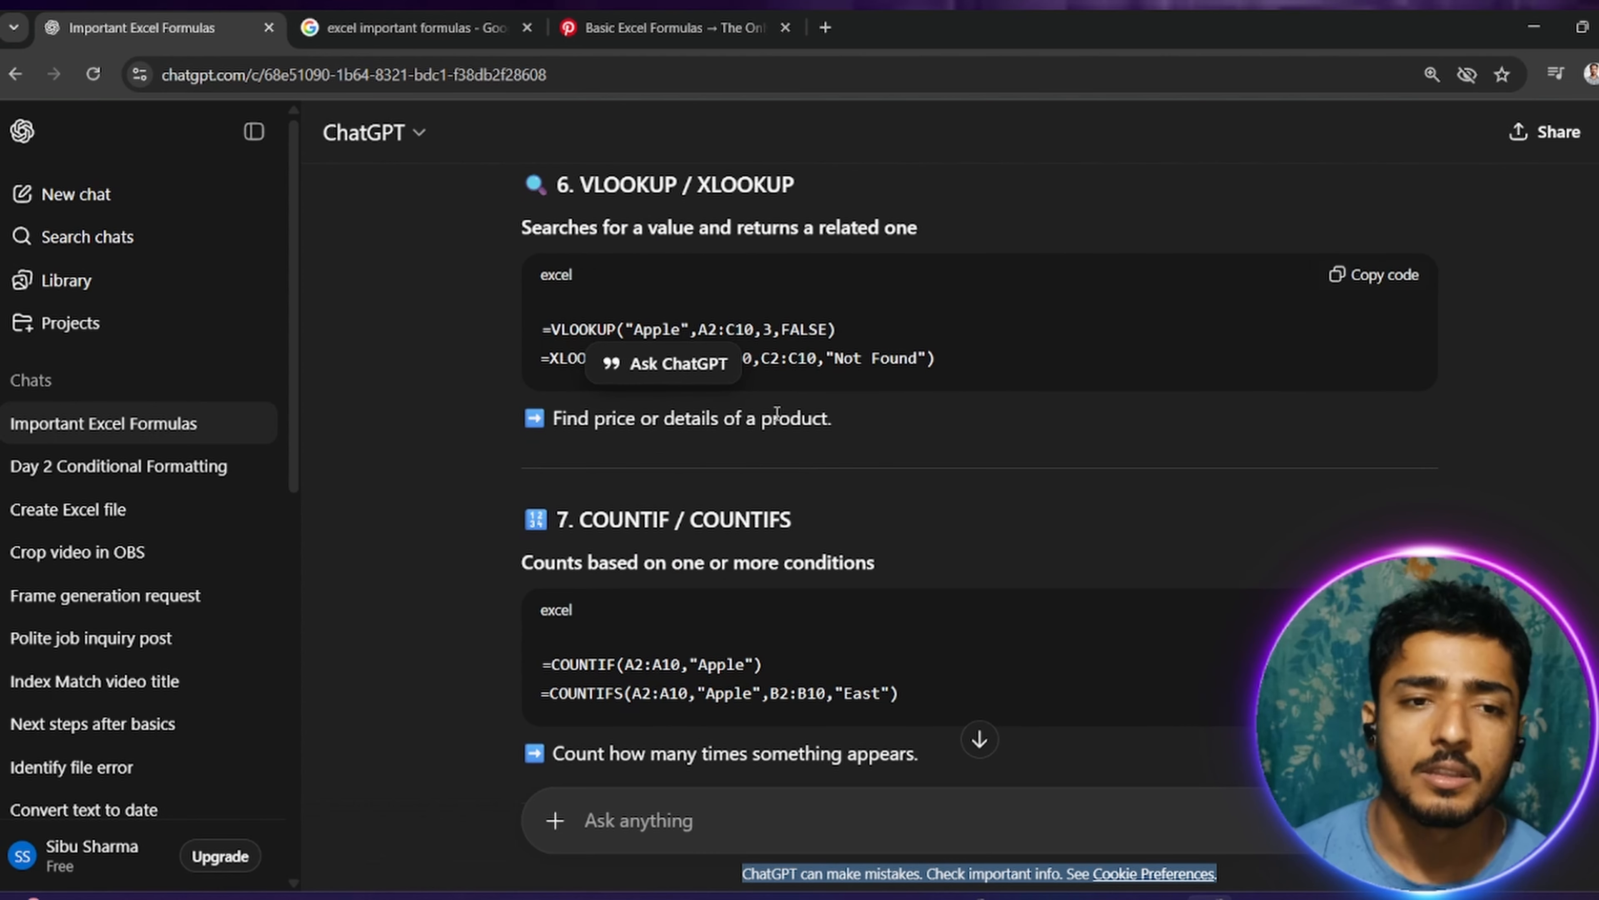
pyautogui.scroll(1, 778, 414)
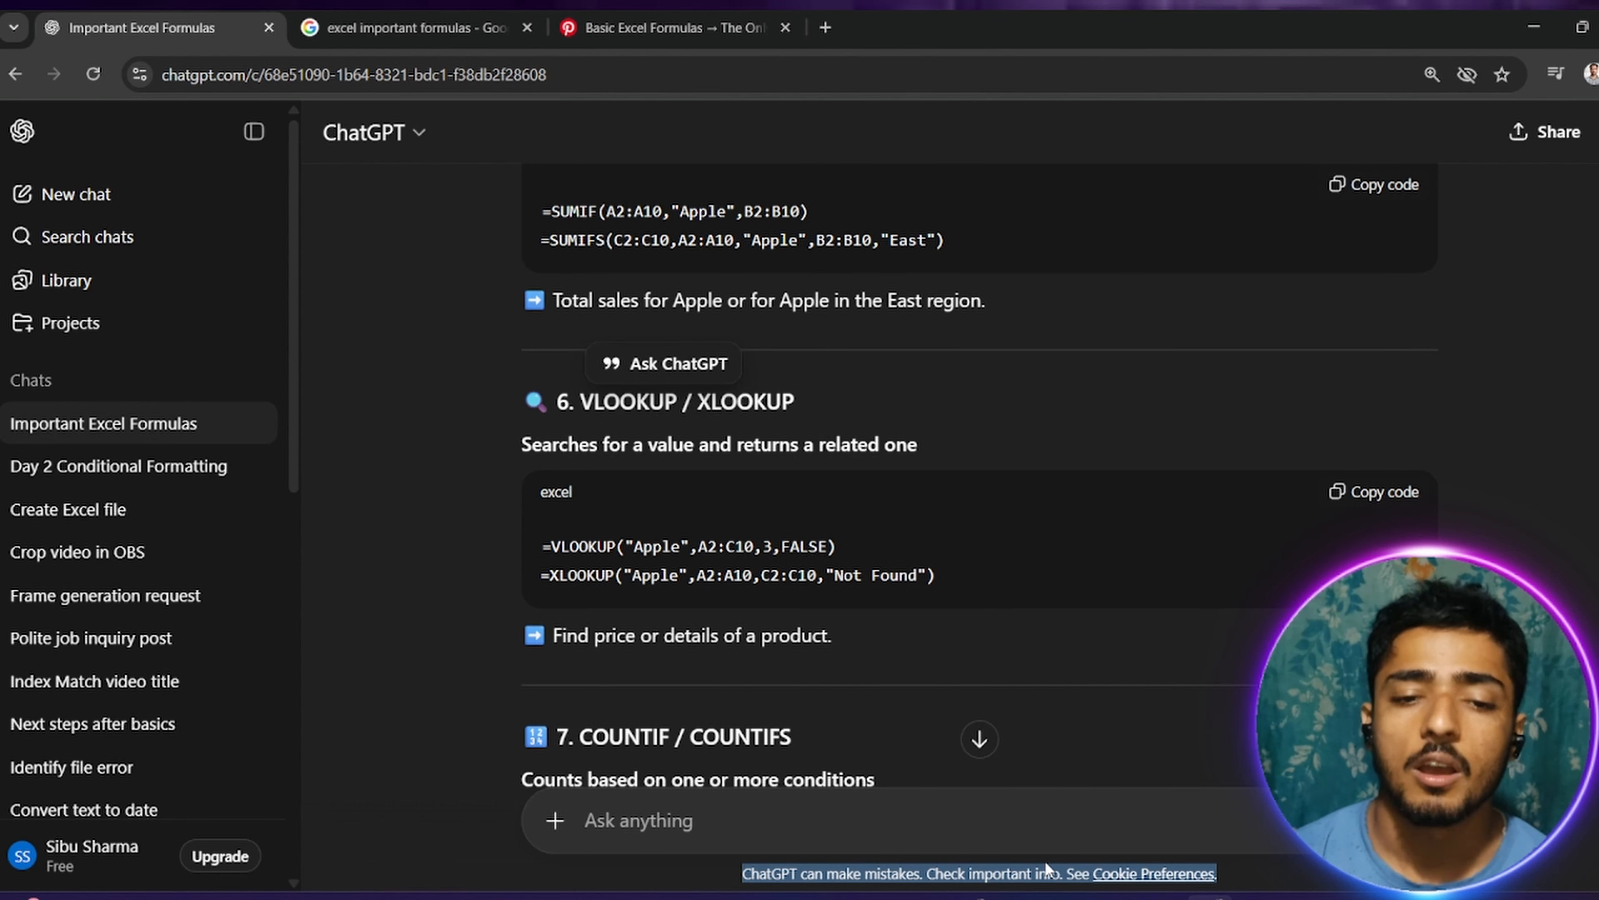
pyautogui.scroll(8, 671, 672)
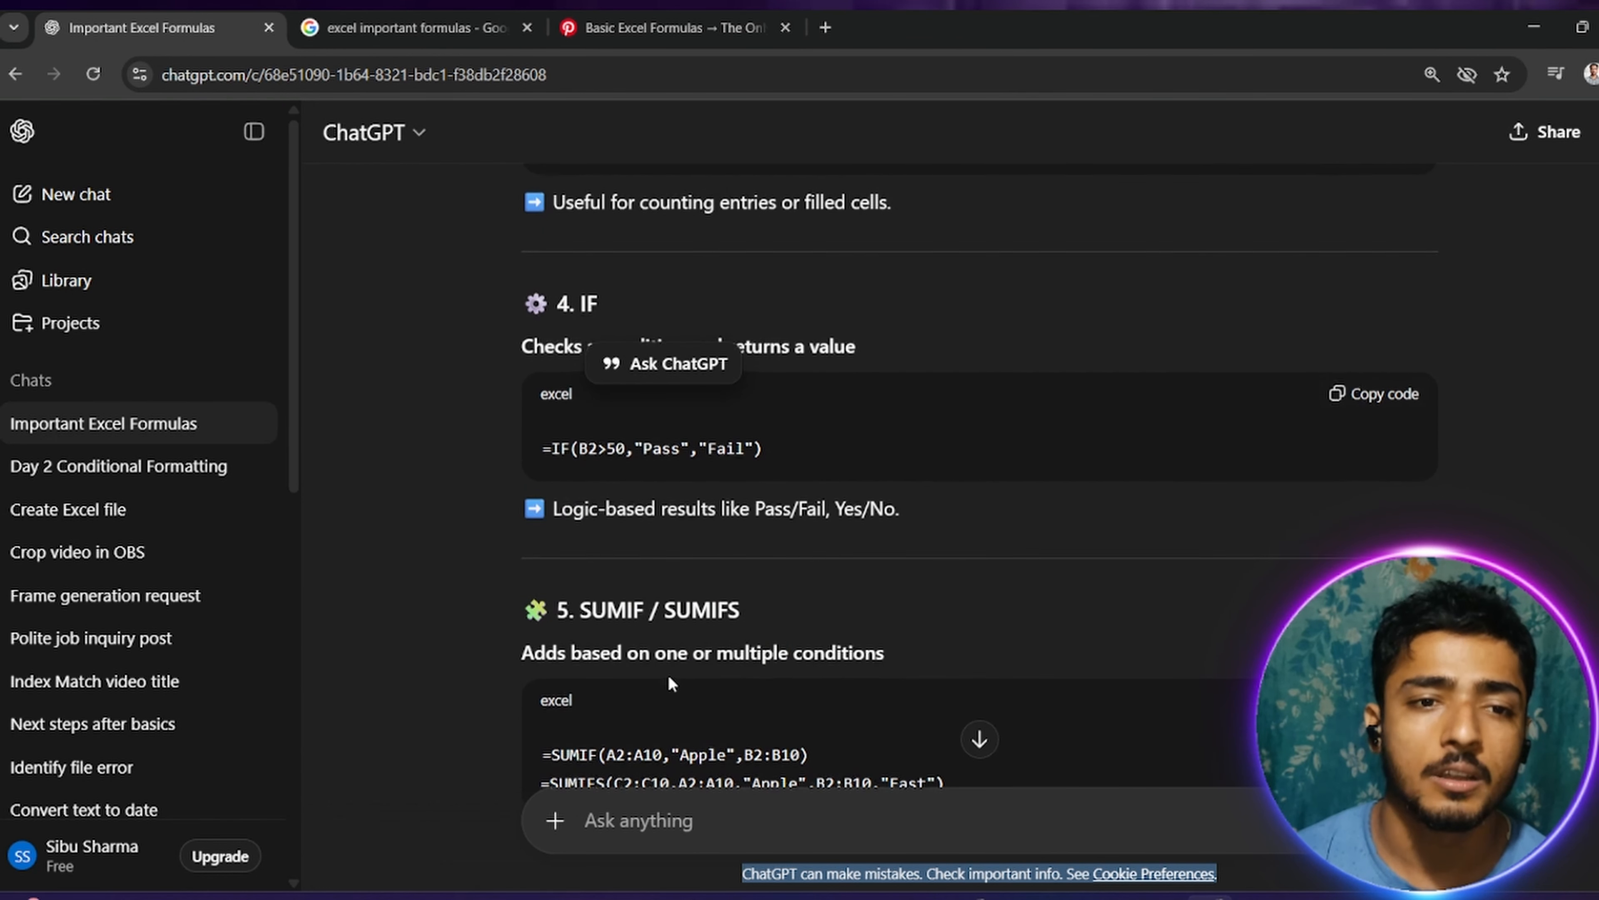
pyautogui.scroll(9, 667, 674)
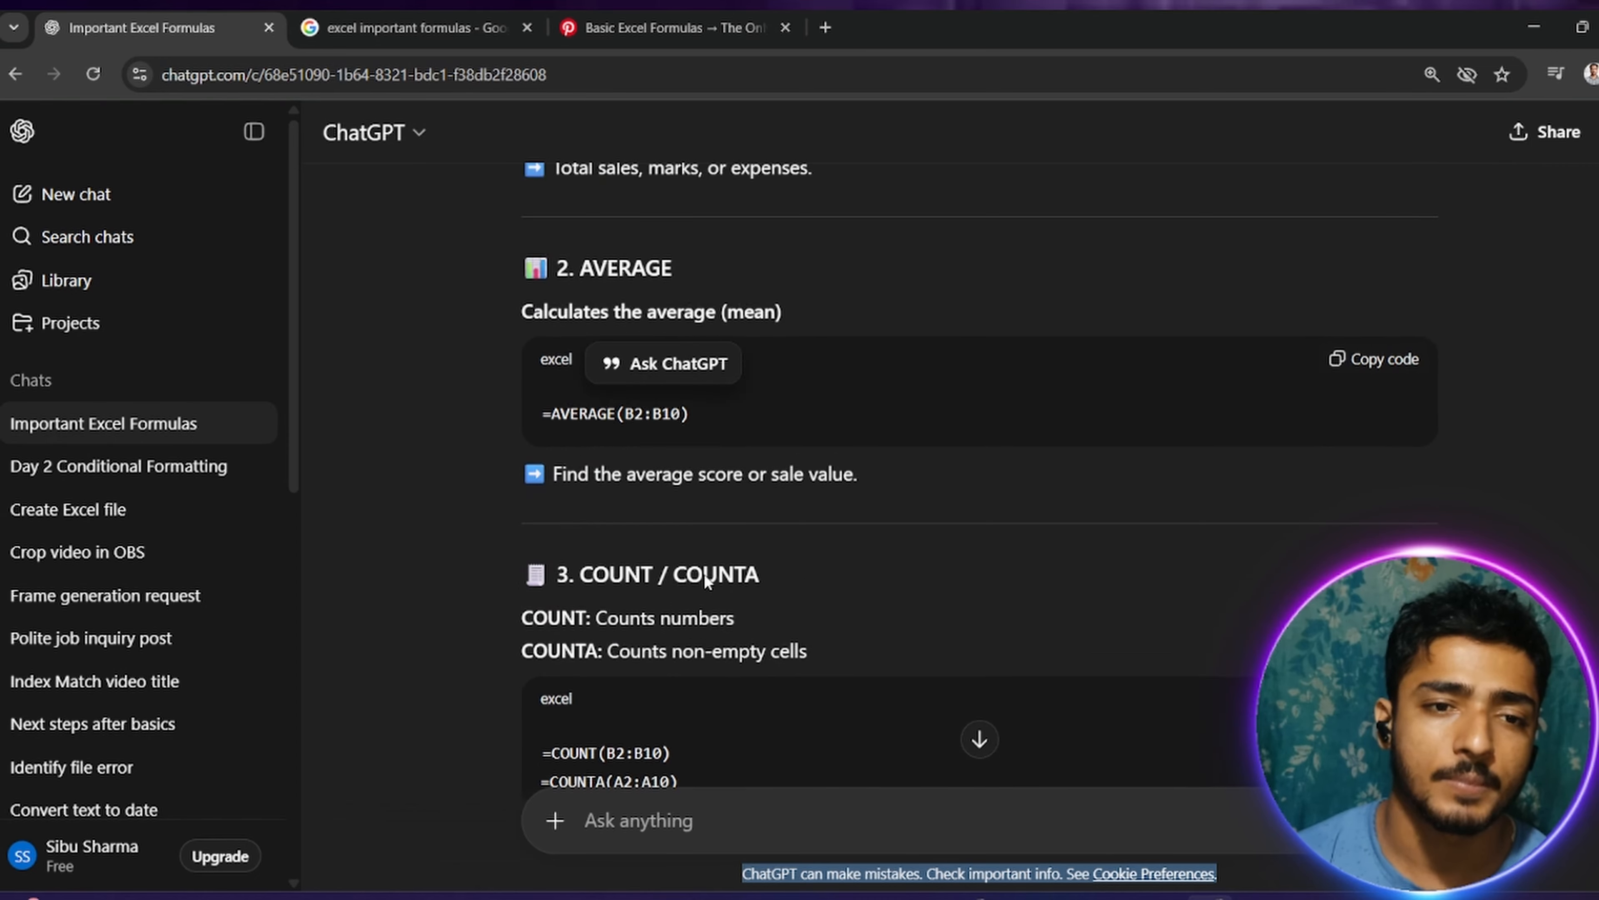
pyautogui.scroll(4, 705, 567)
pyautogui.scroll(5, 735, 507)
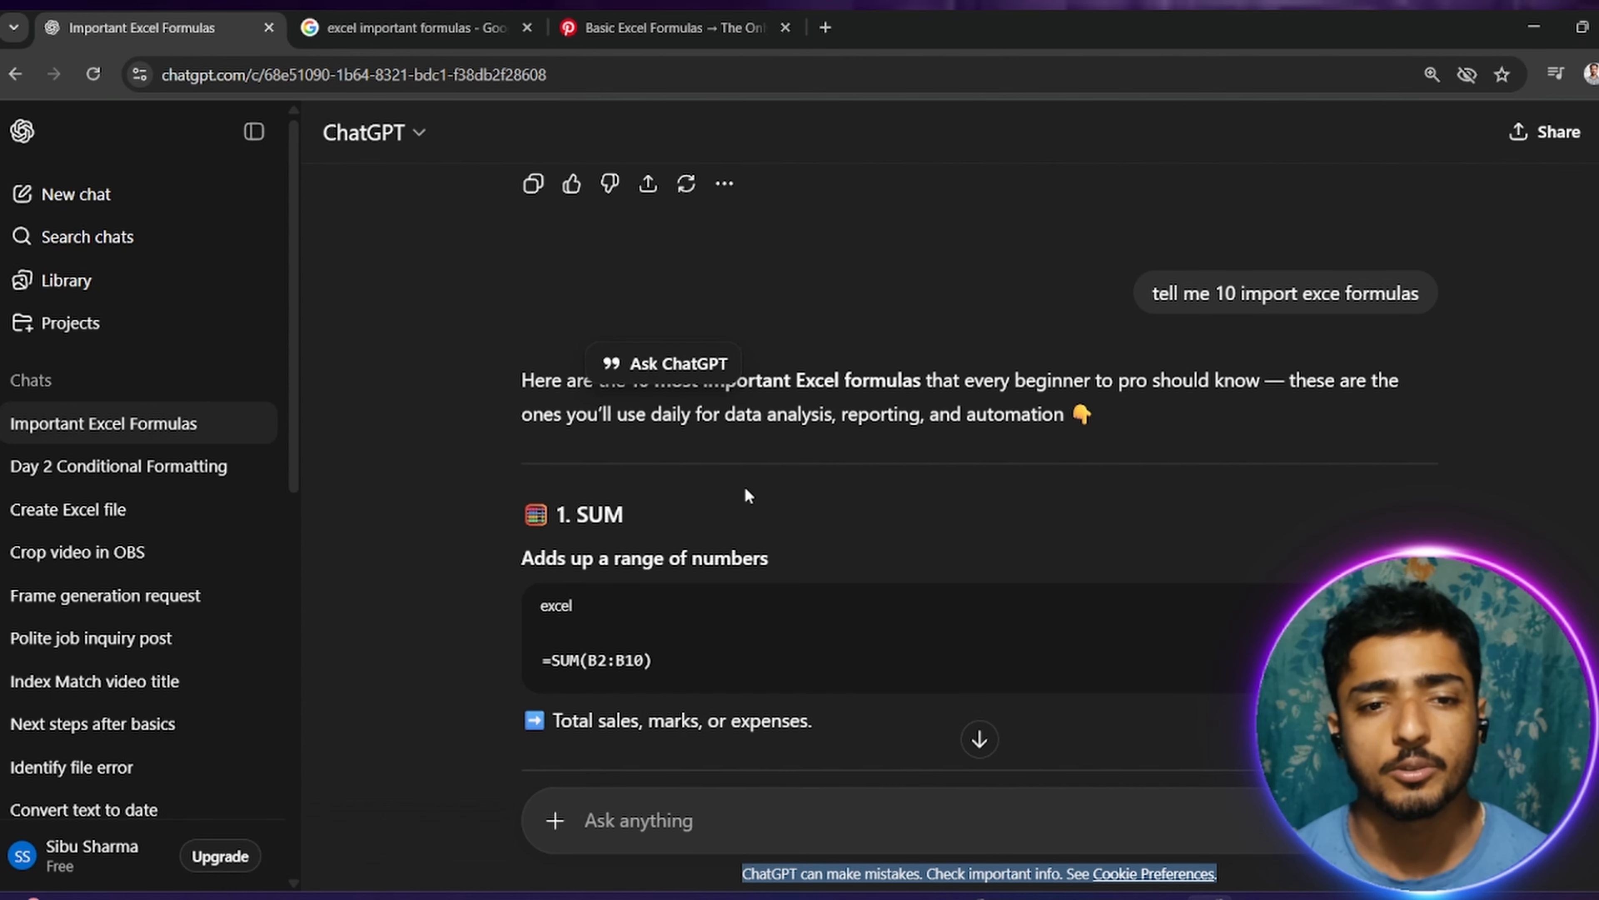
pyautogui.scroll(-8, 841, 522)
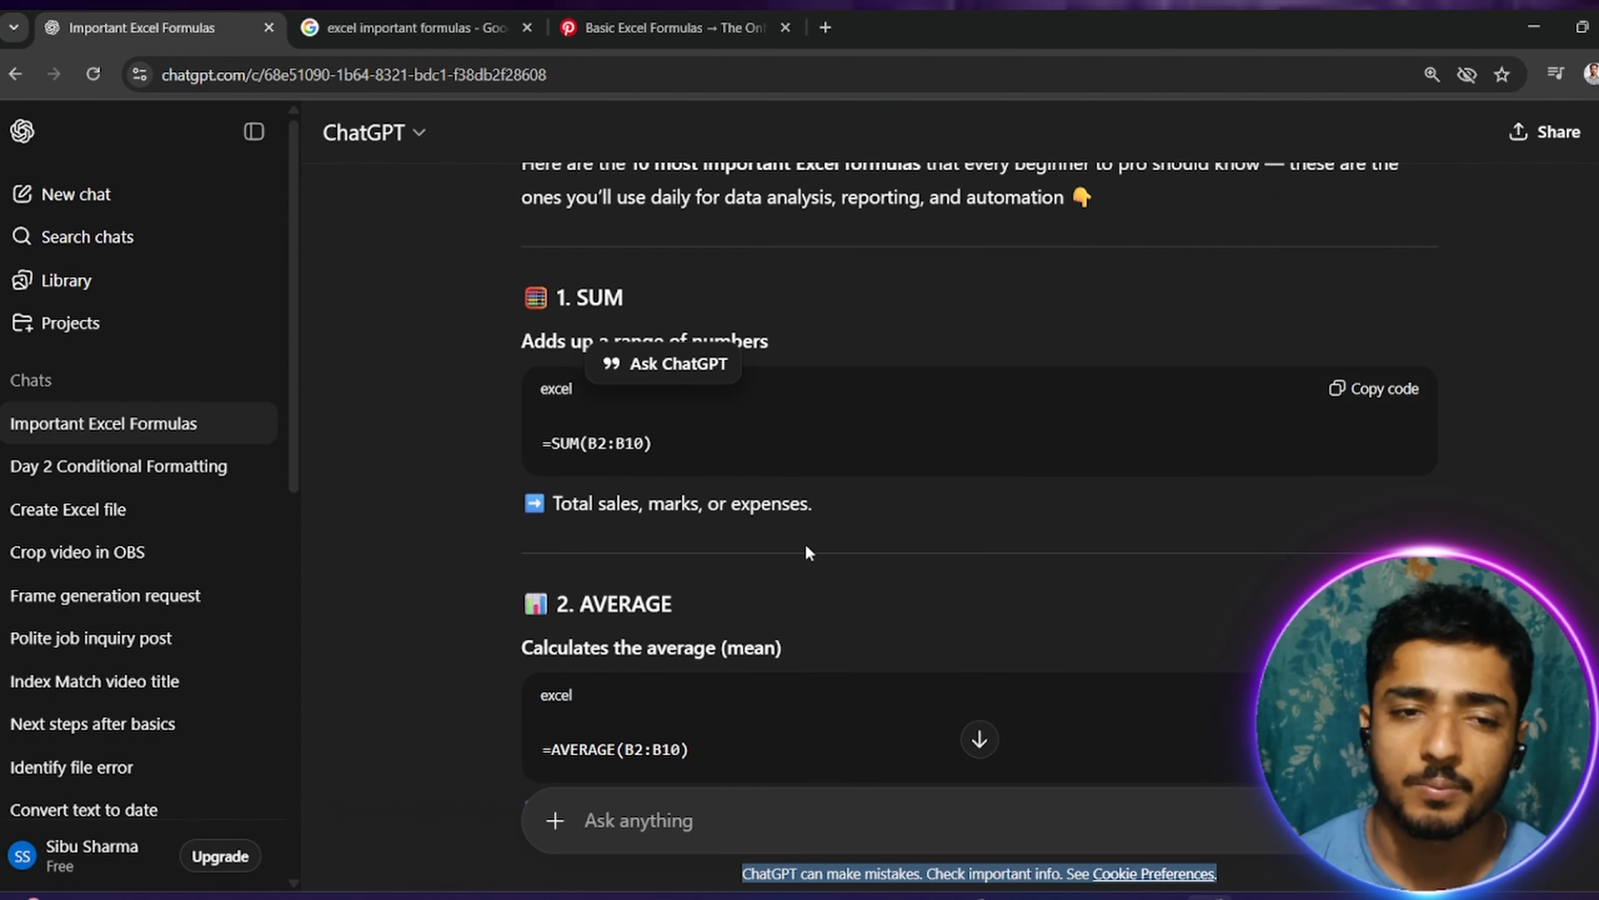